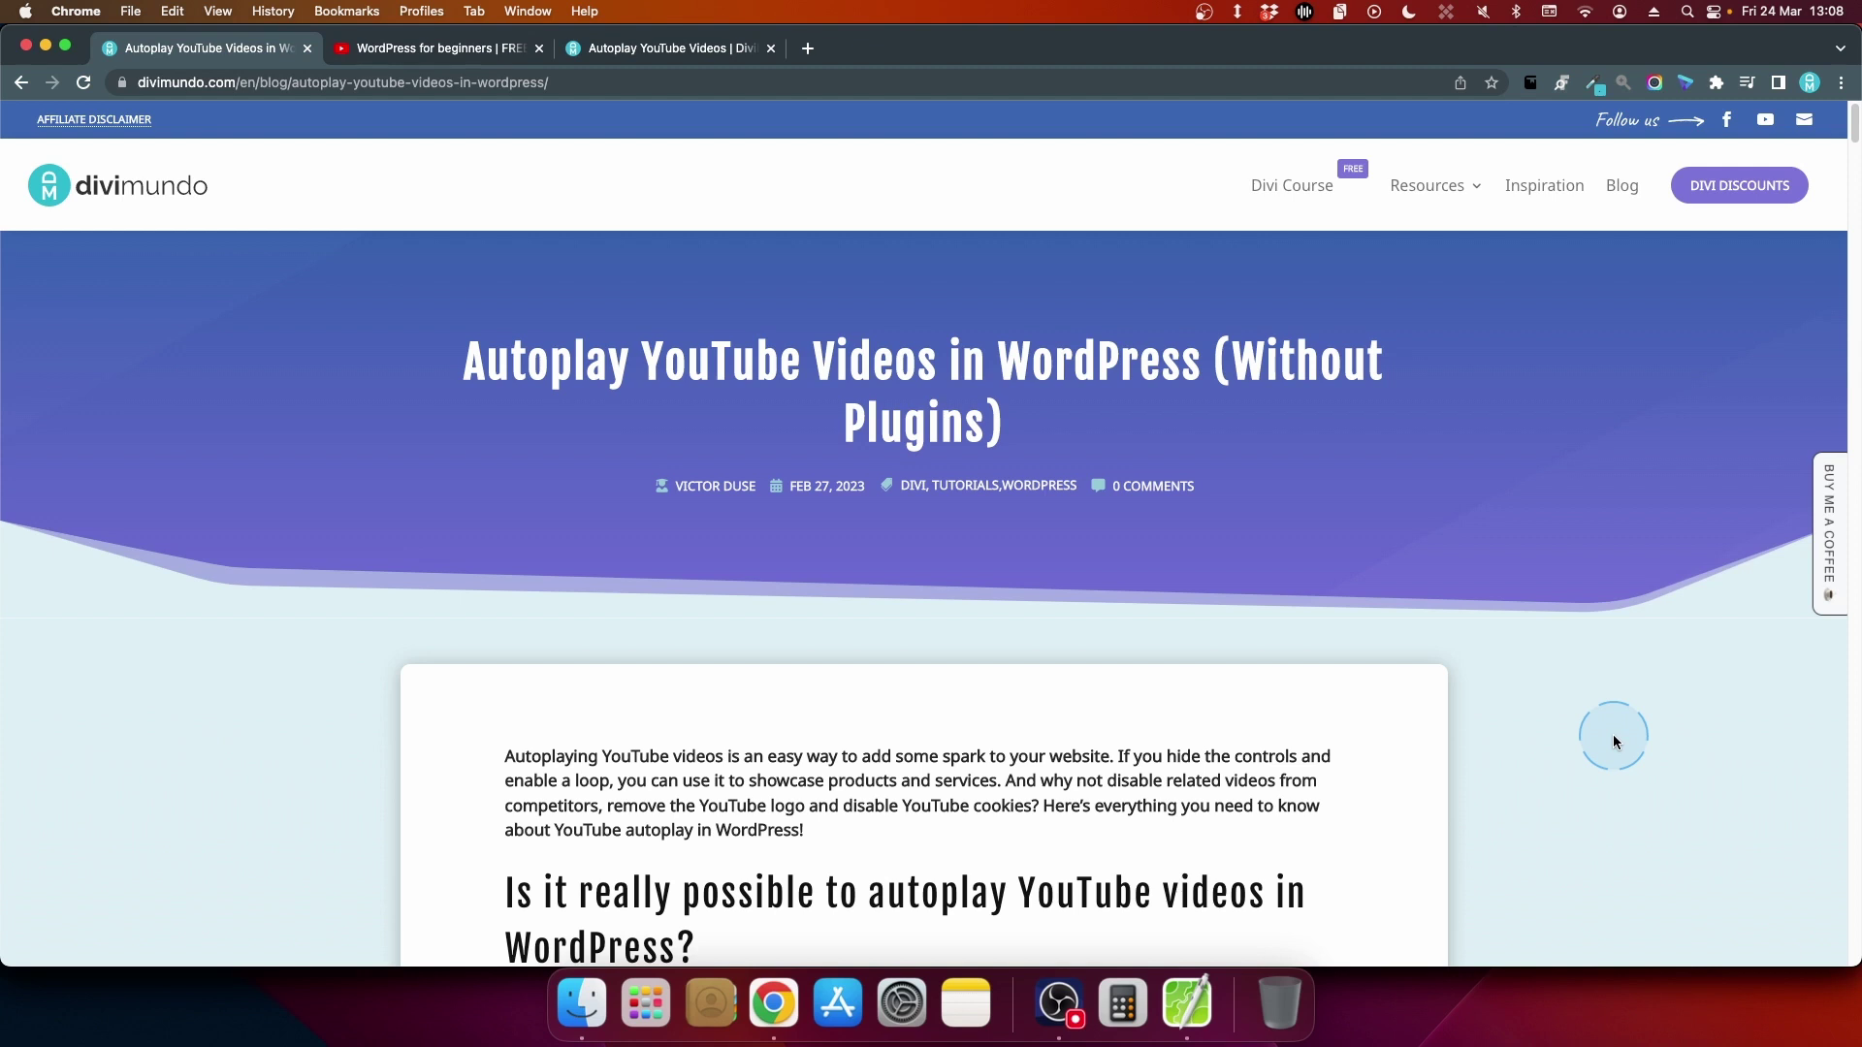
- Examine the autoplaying live demo in the article and find Step 1 on creating the YouTube embed code
scroll(1614, 738, "down", 10)
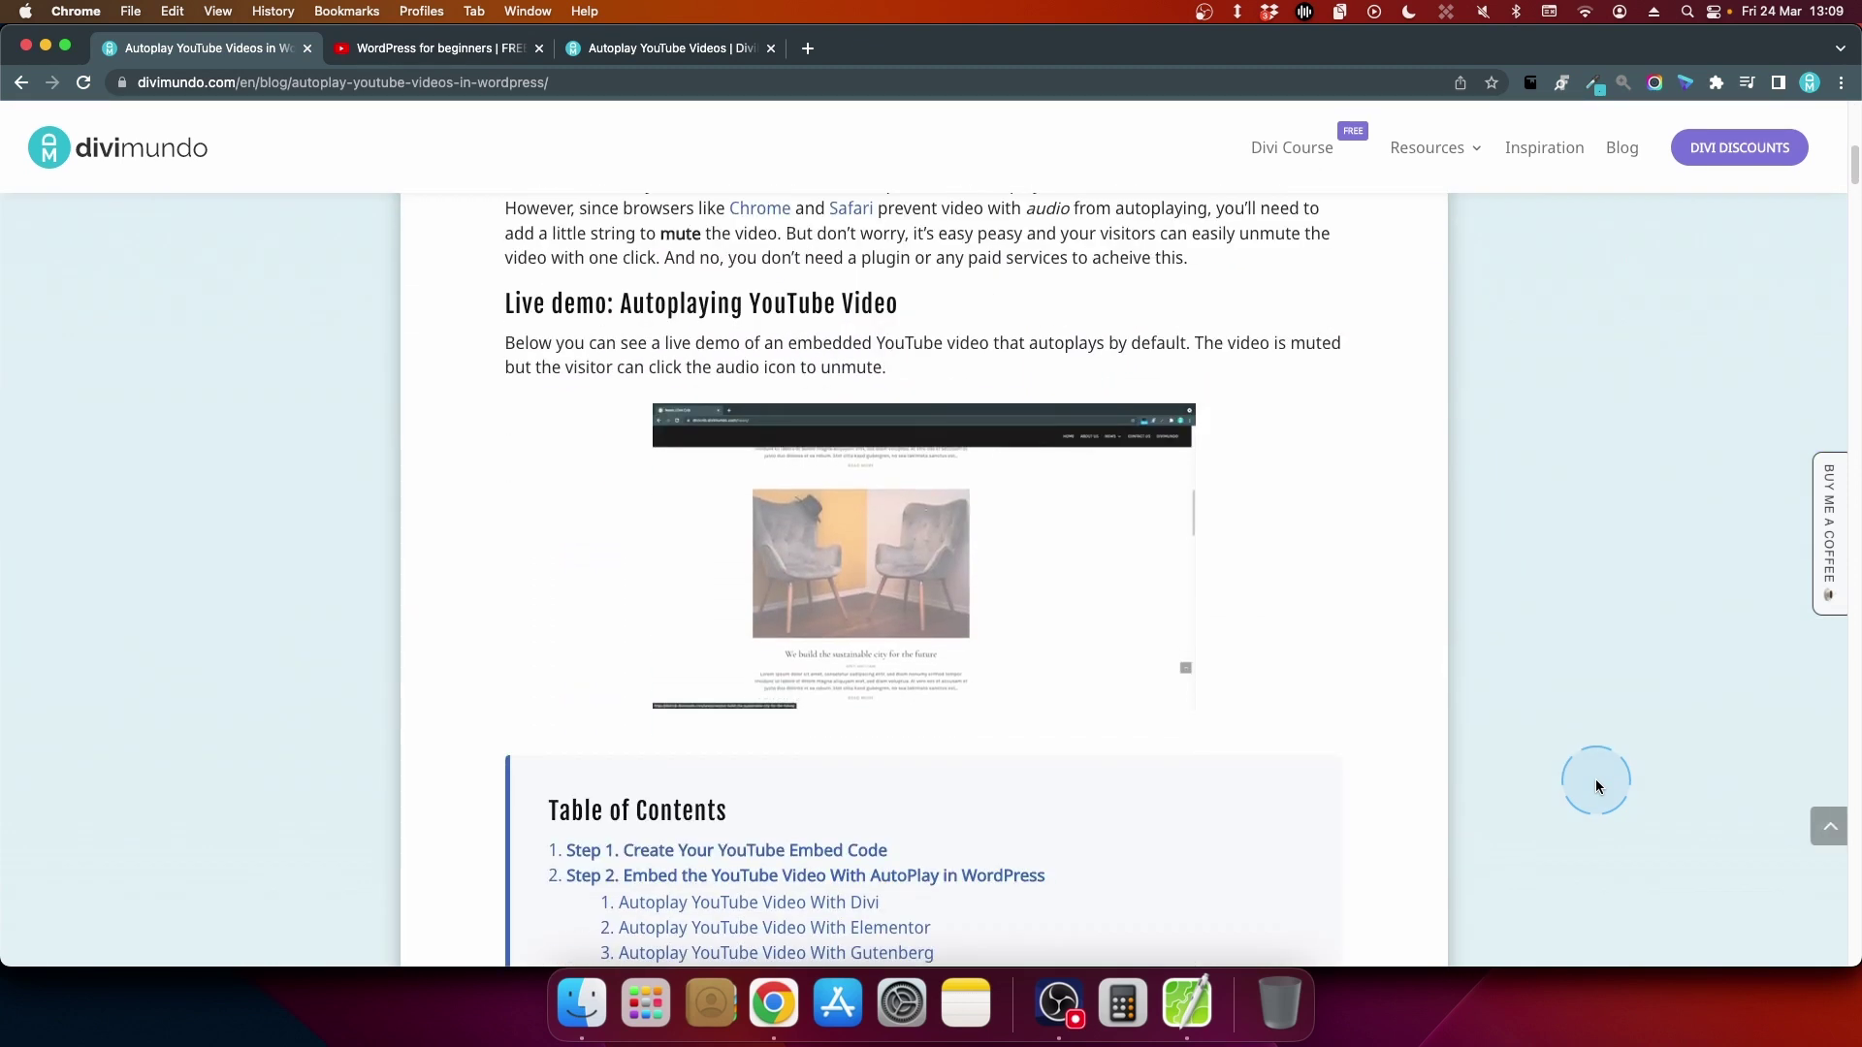
mouse_move(1042, 589)
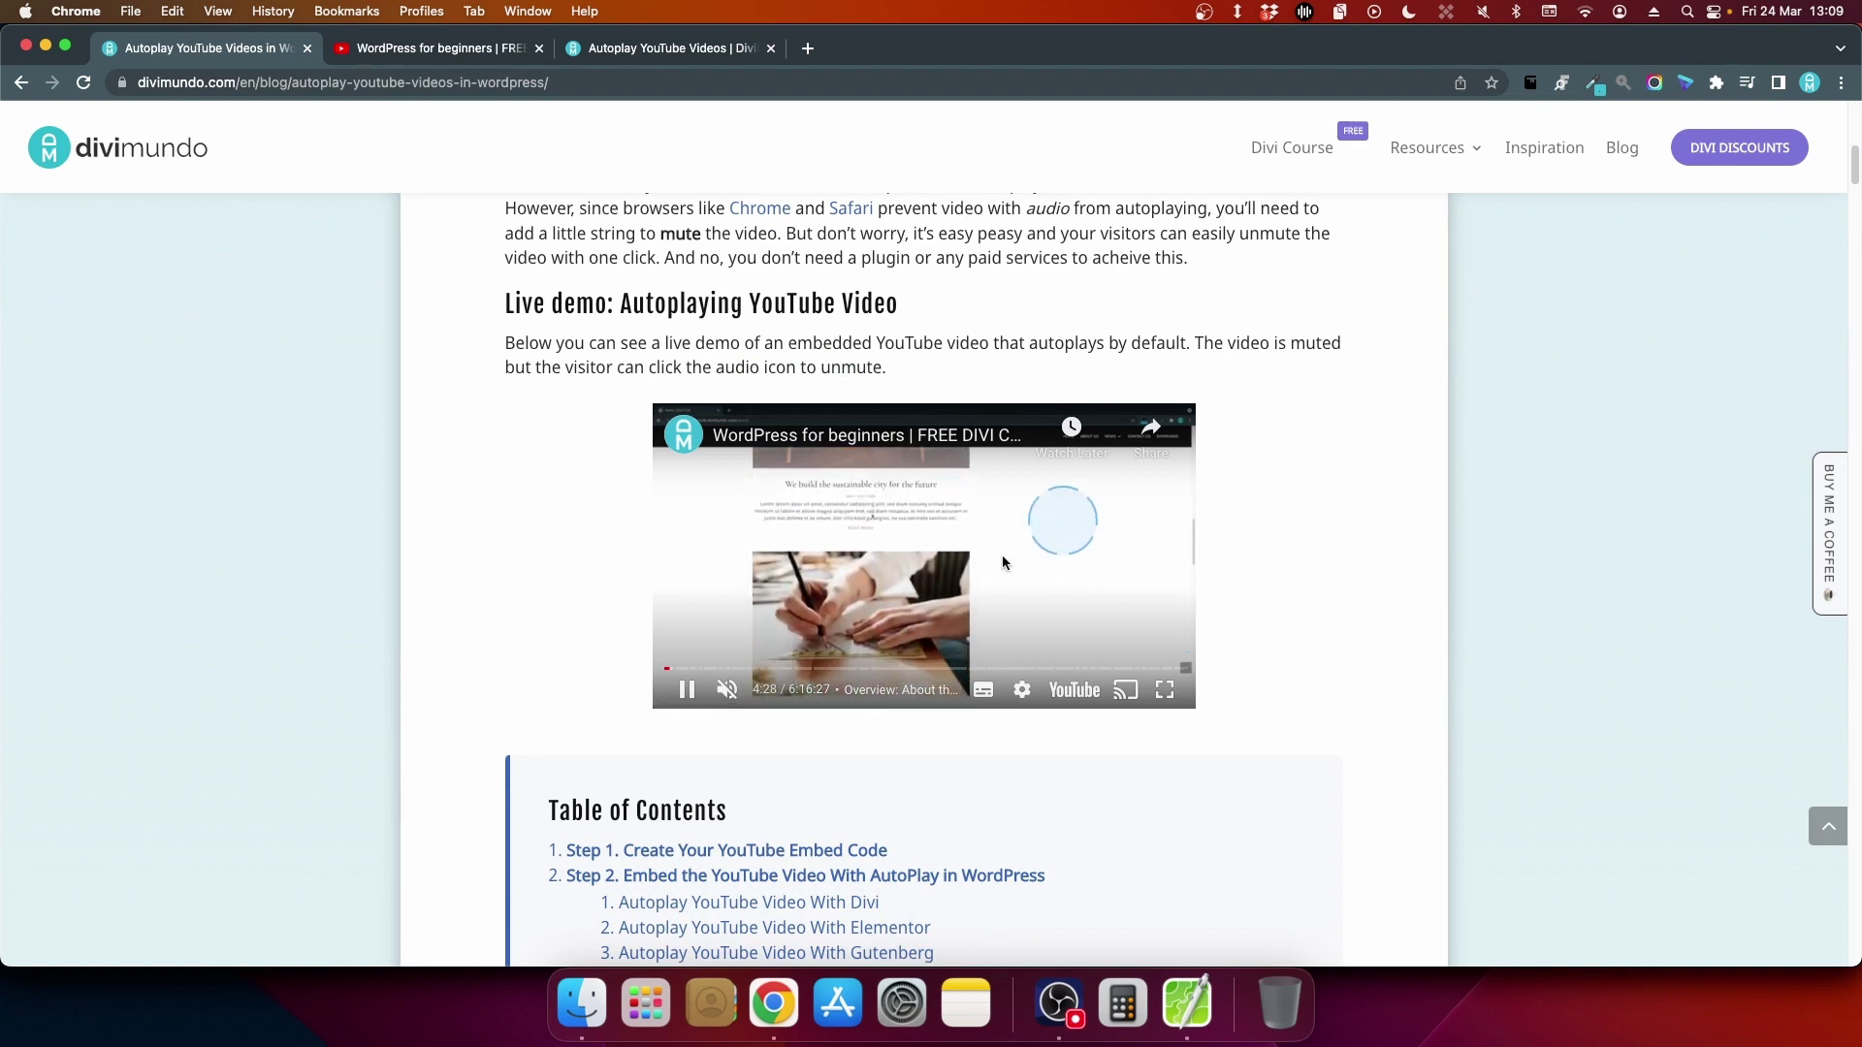
left_click(1545, 659)
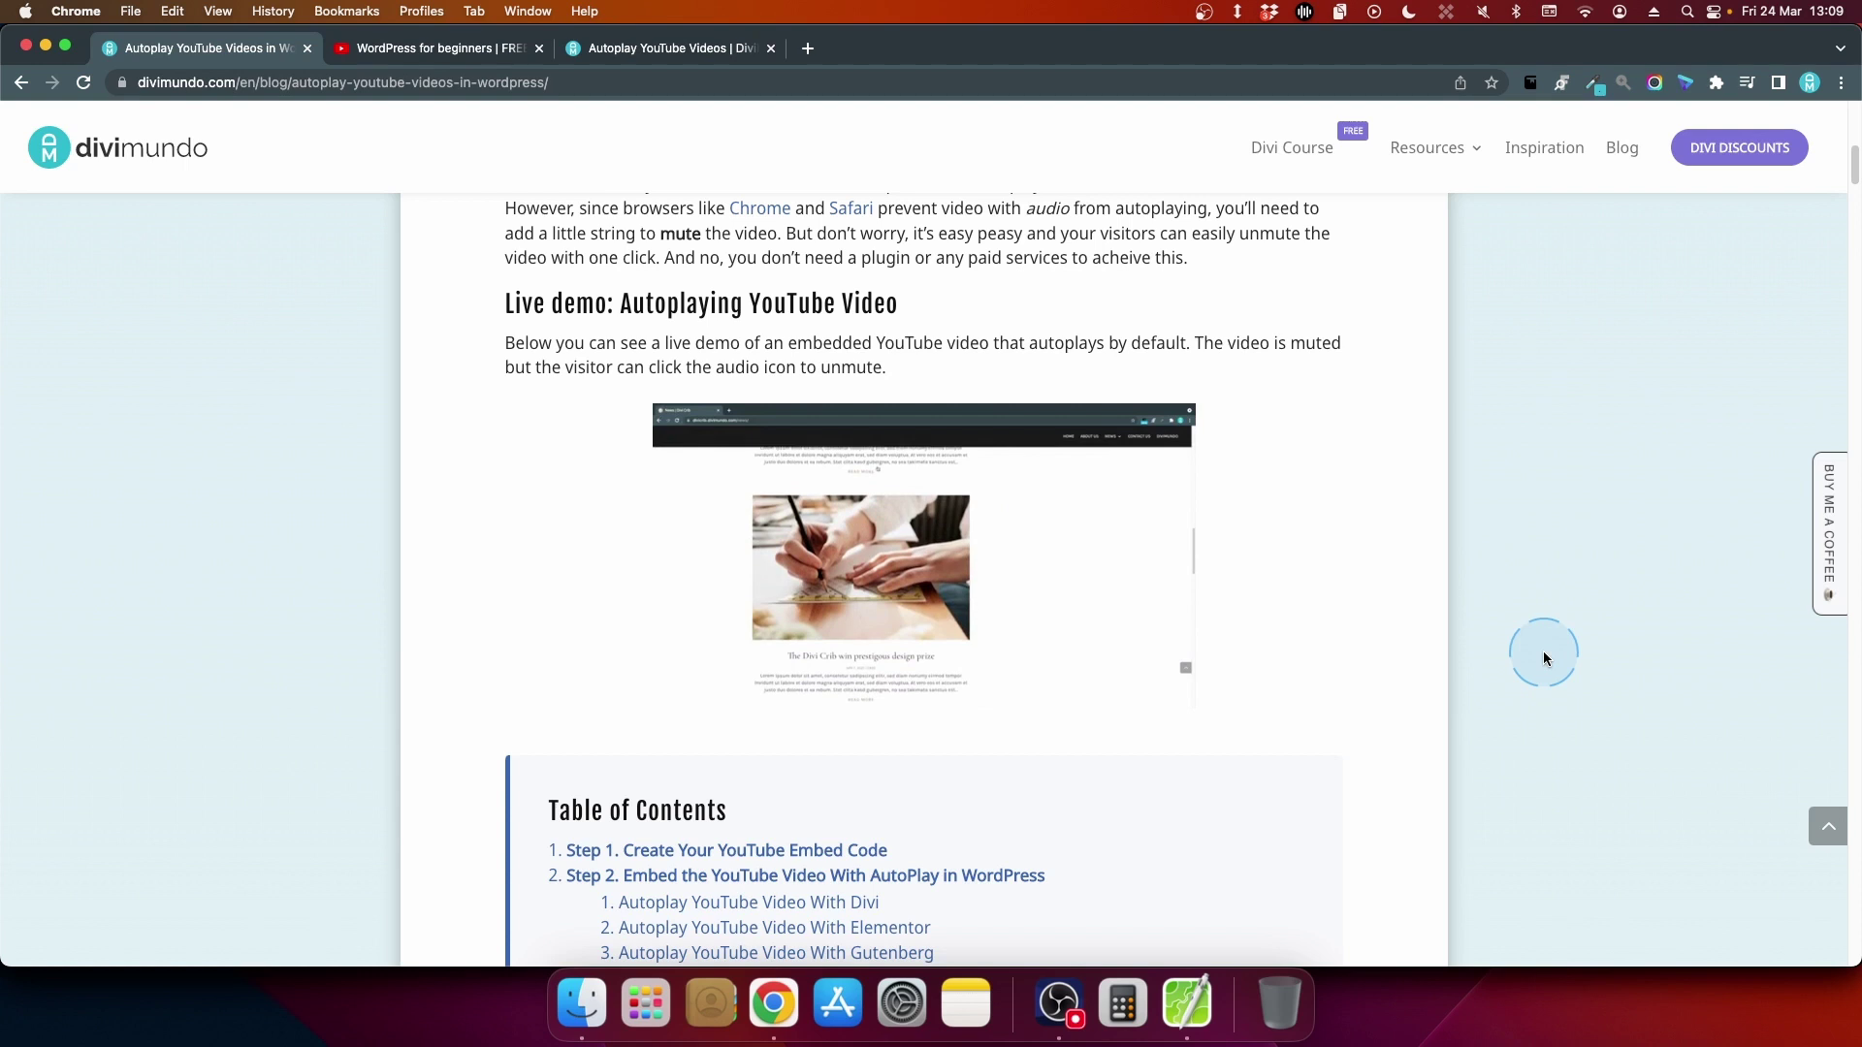
scroll(1353, 577, "down", 9)
scroll(1357, 590, "down", 2)
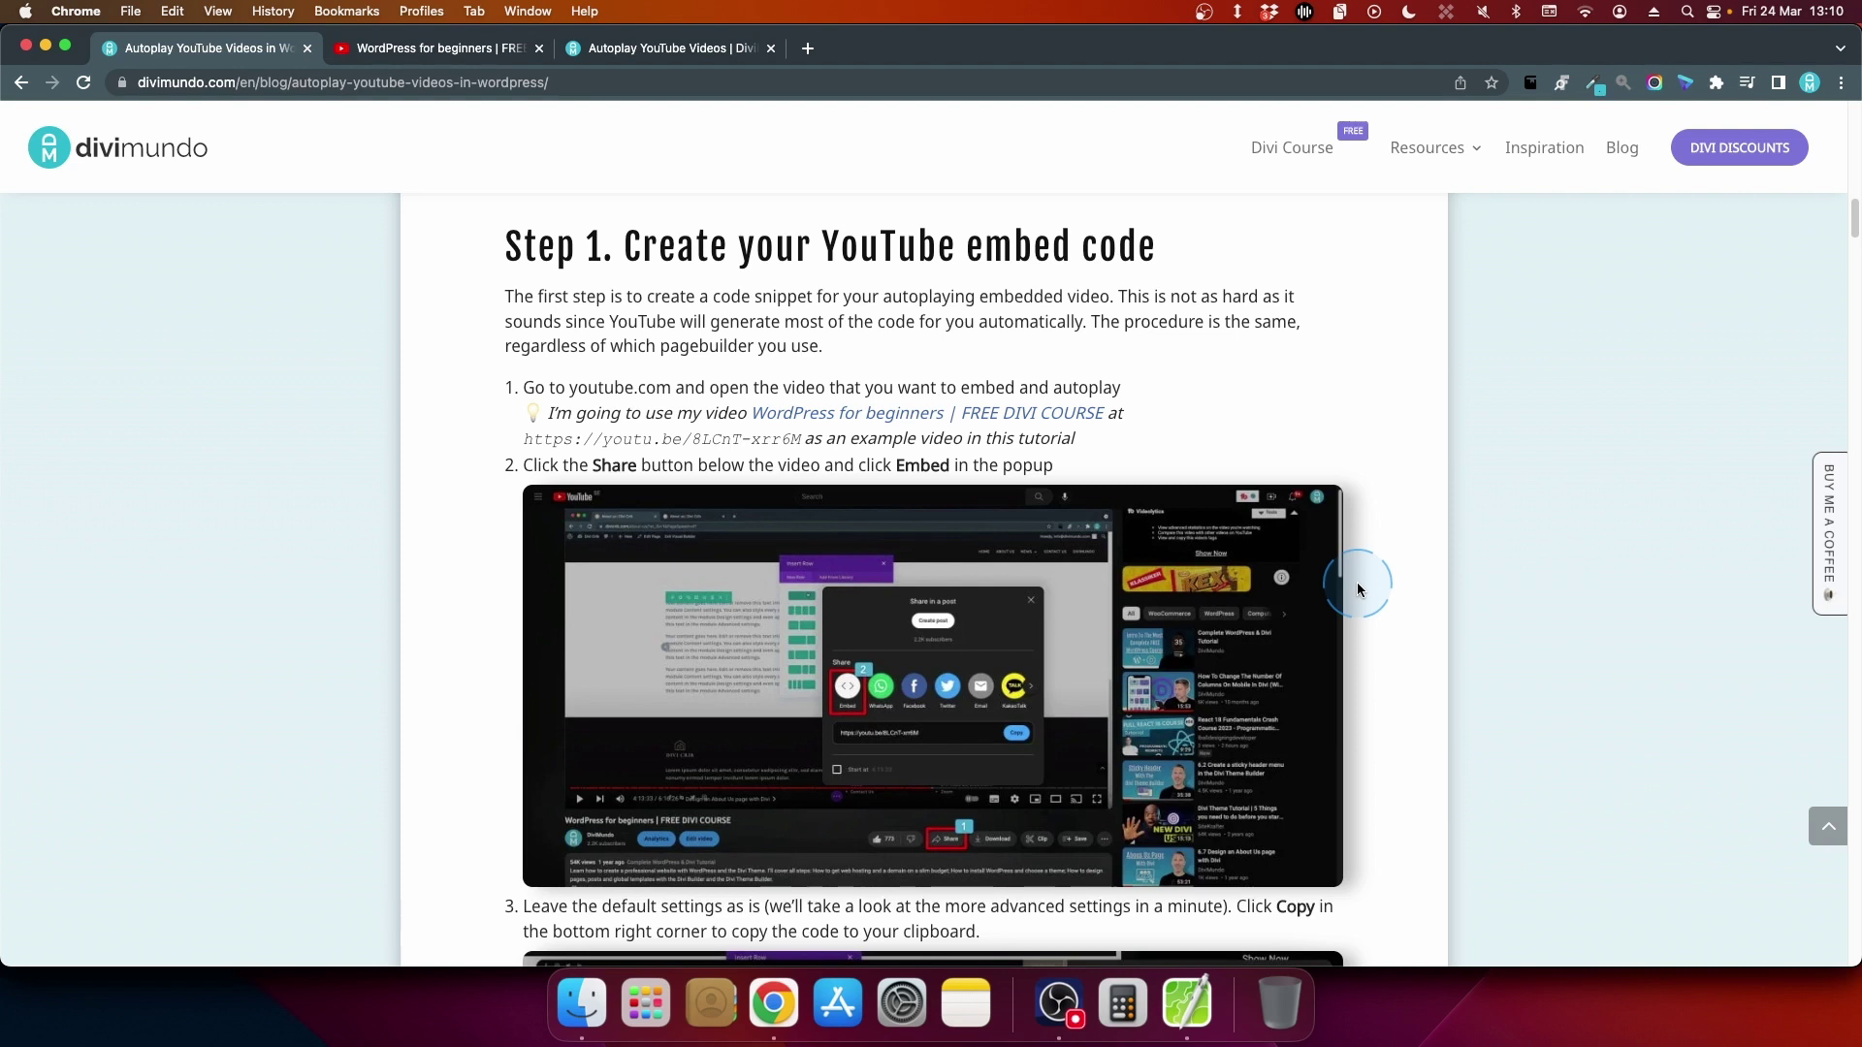
- Open the example video WordPress for beginners | FREE DIVI COURSE on YouTube and bring up its embed sharing option
left_click(874, 422)
scroll(970, 611, "down", 5)
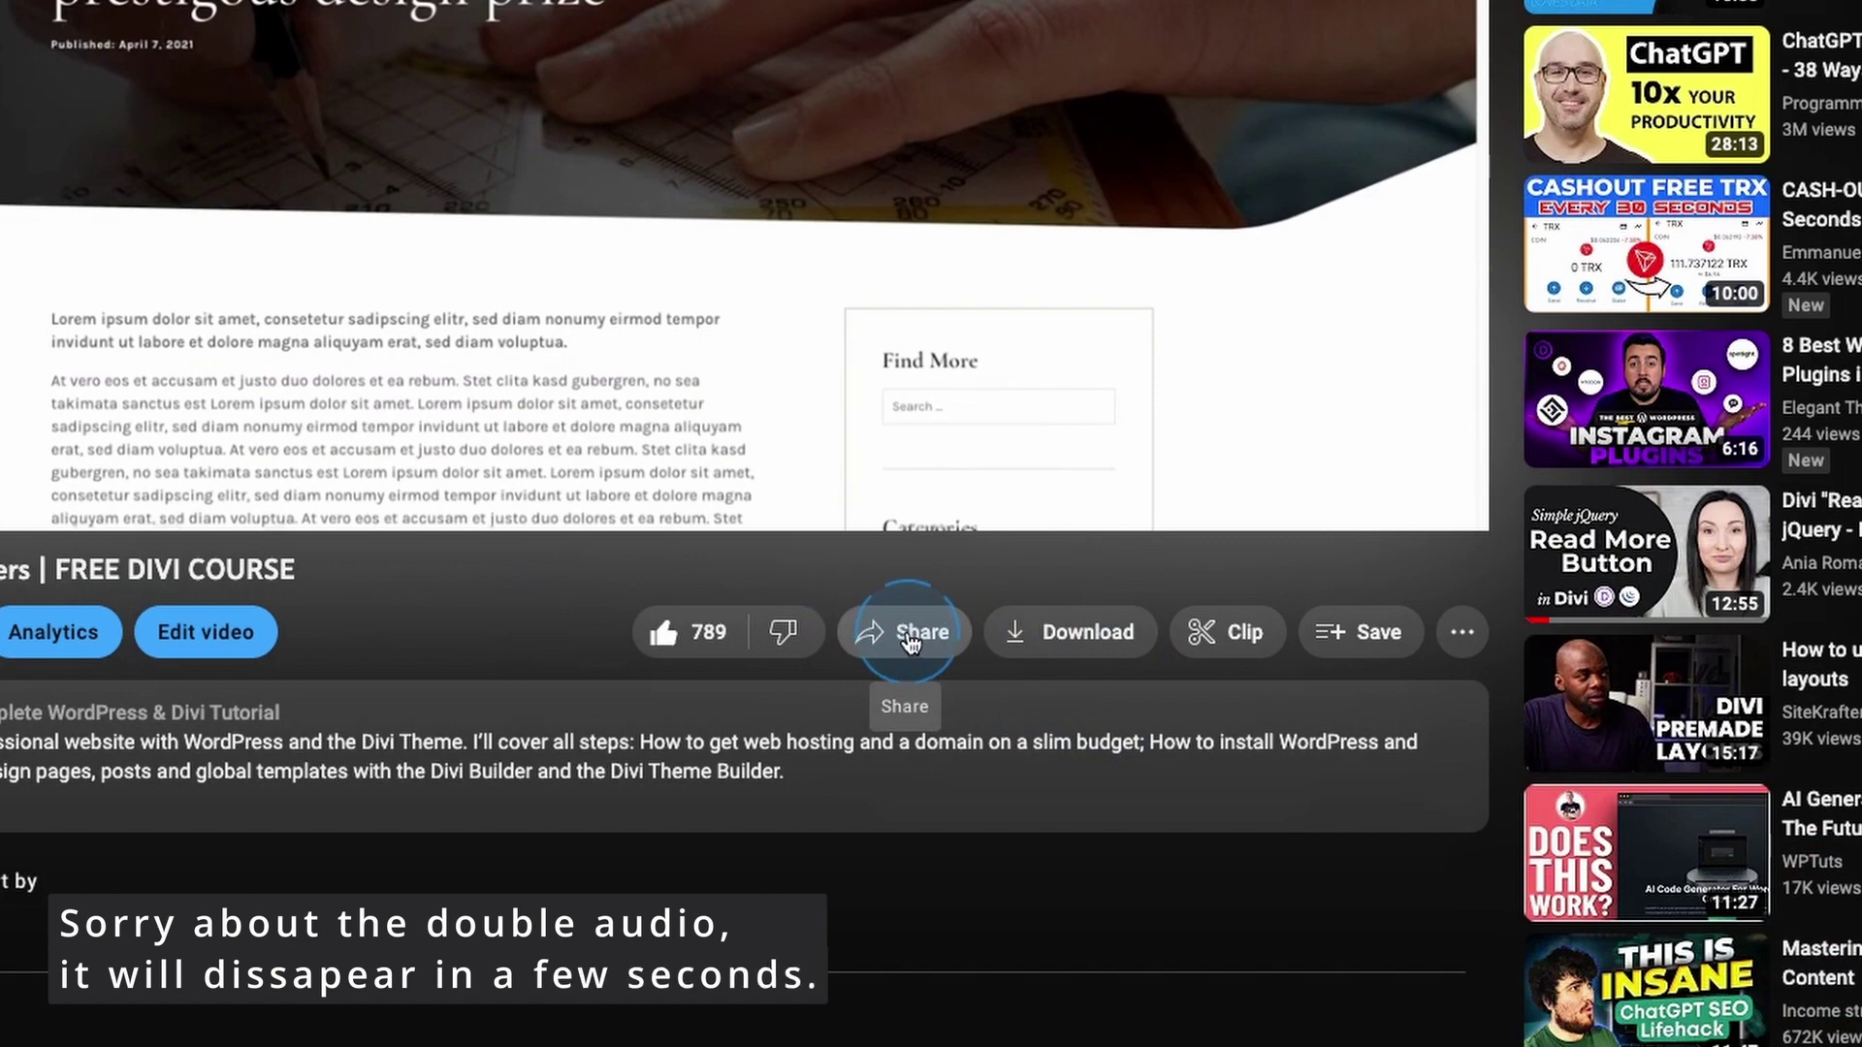
left_click(908, 638)
left_click(1072, 374)
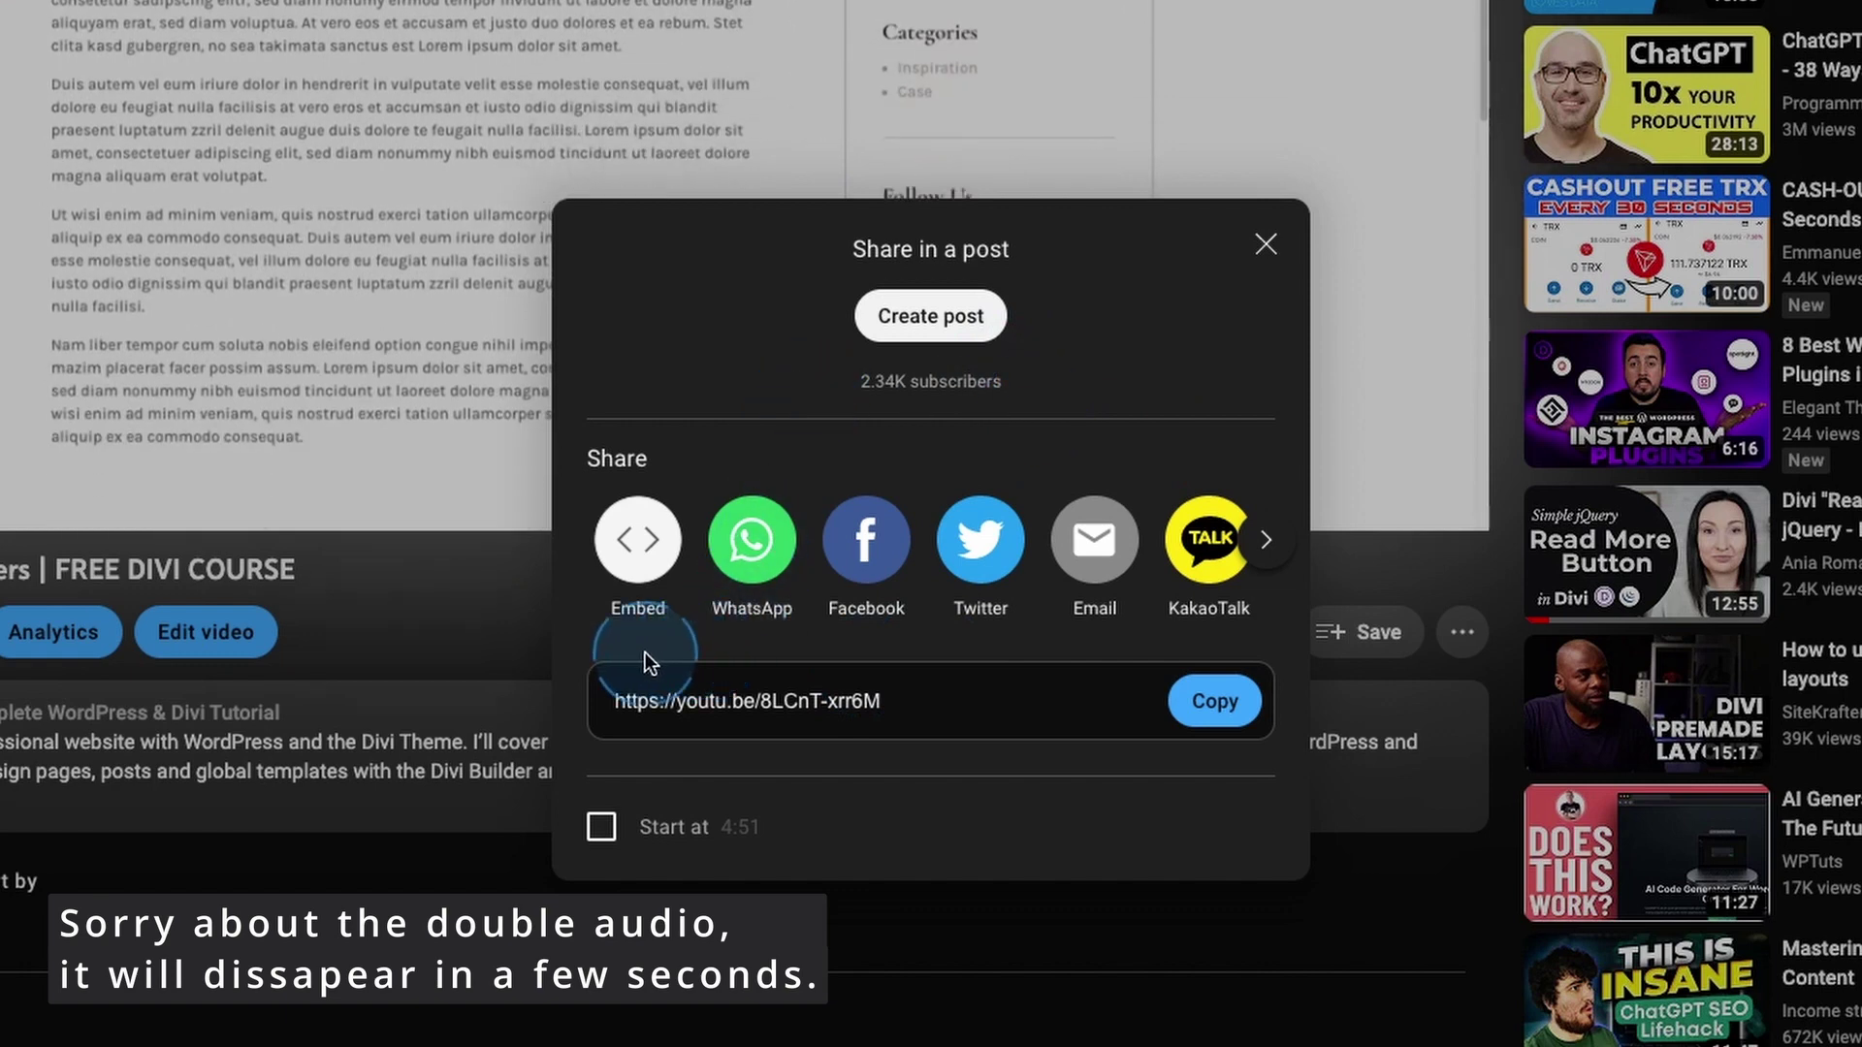
left_click(635, 538)
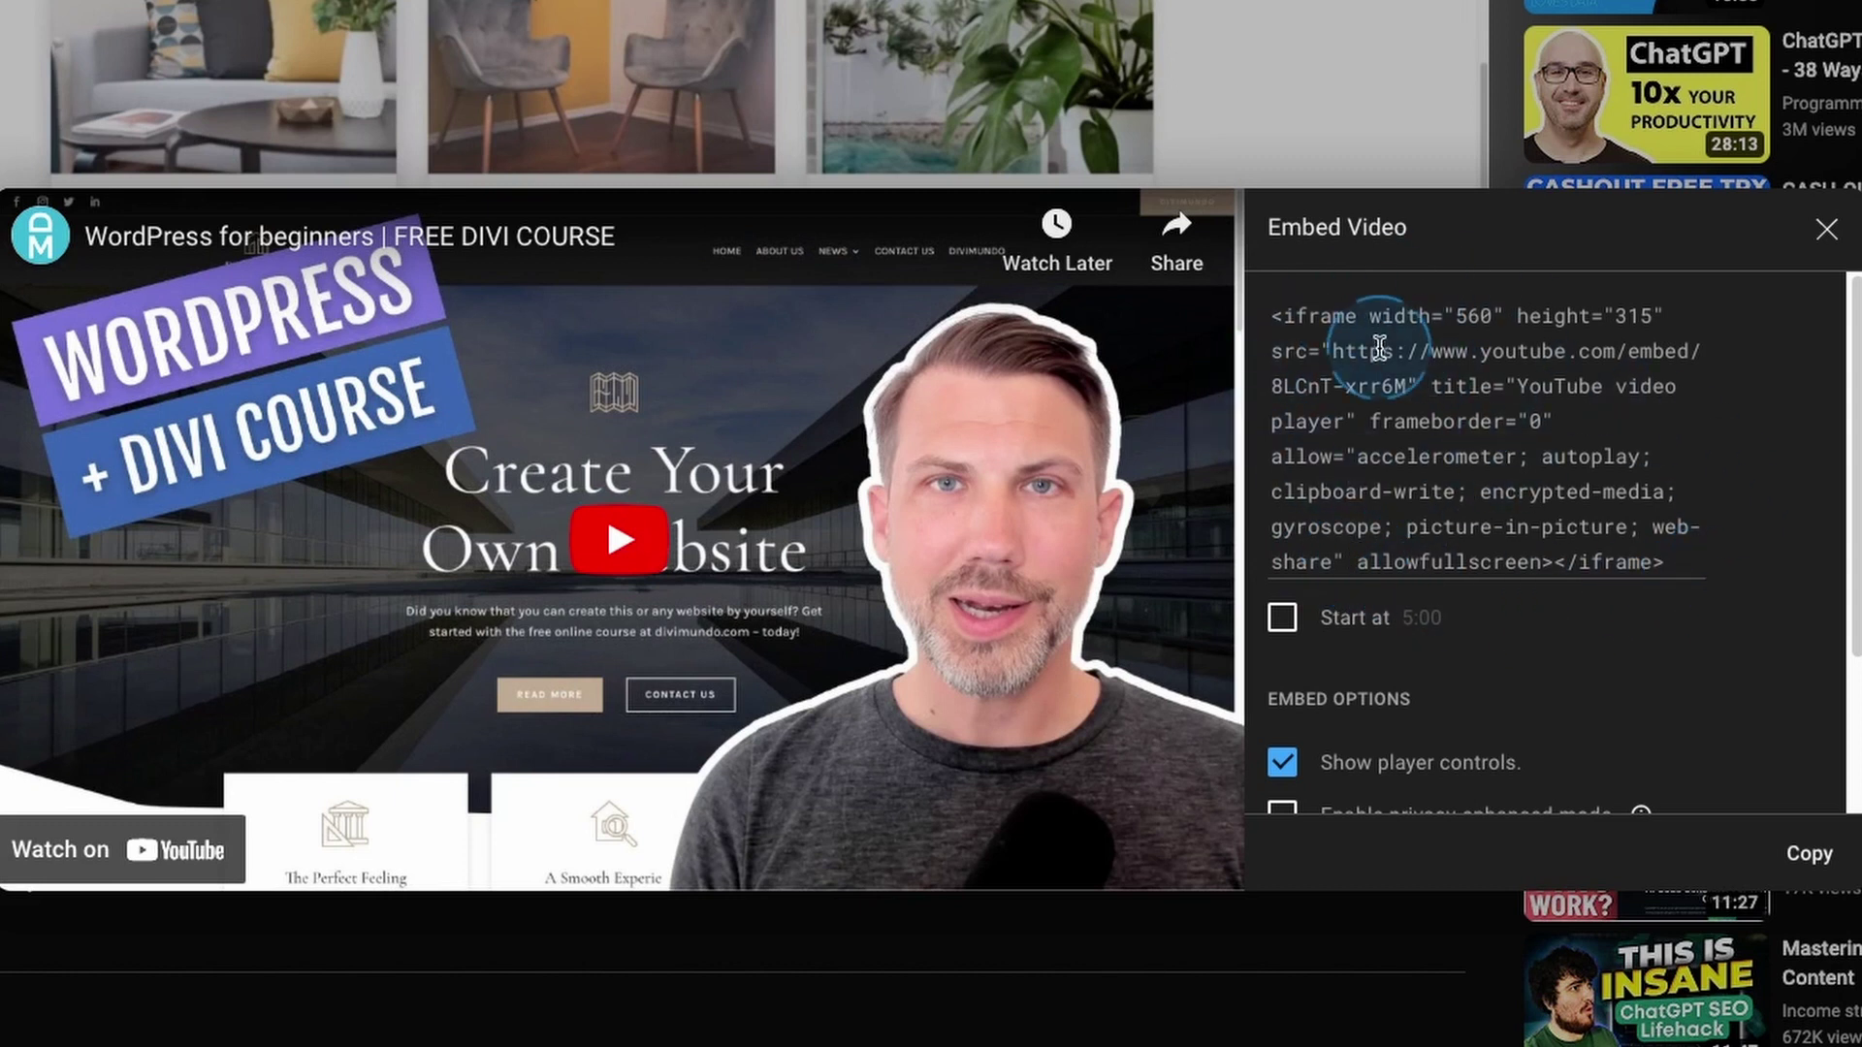
- Review the embed options, leave them at their defaults and copy the video's iframe embed code
scroll(1563, 650, "down", 2)
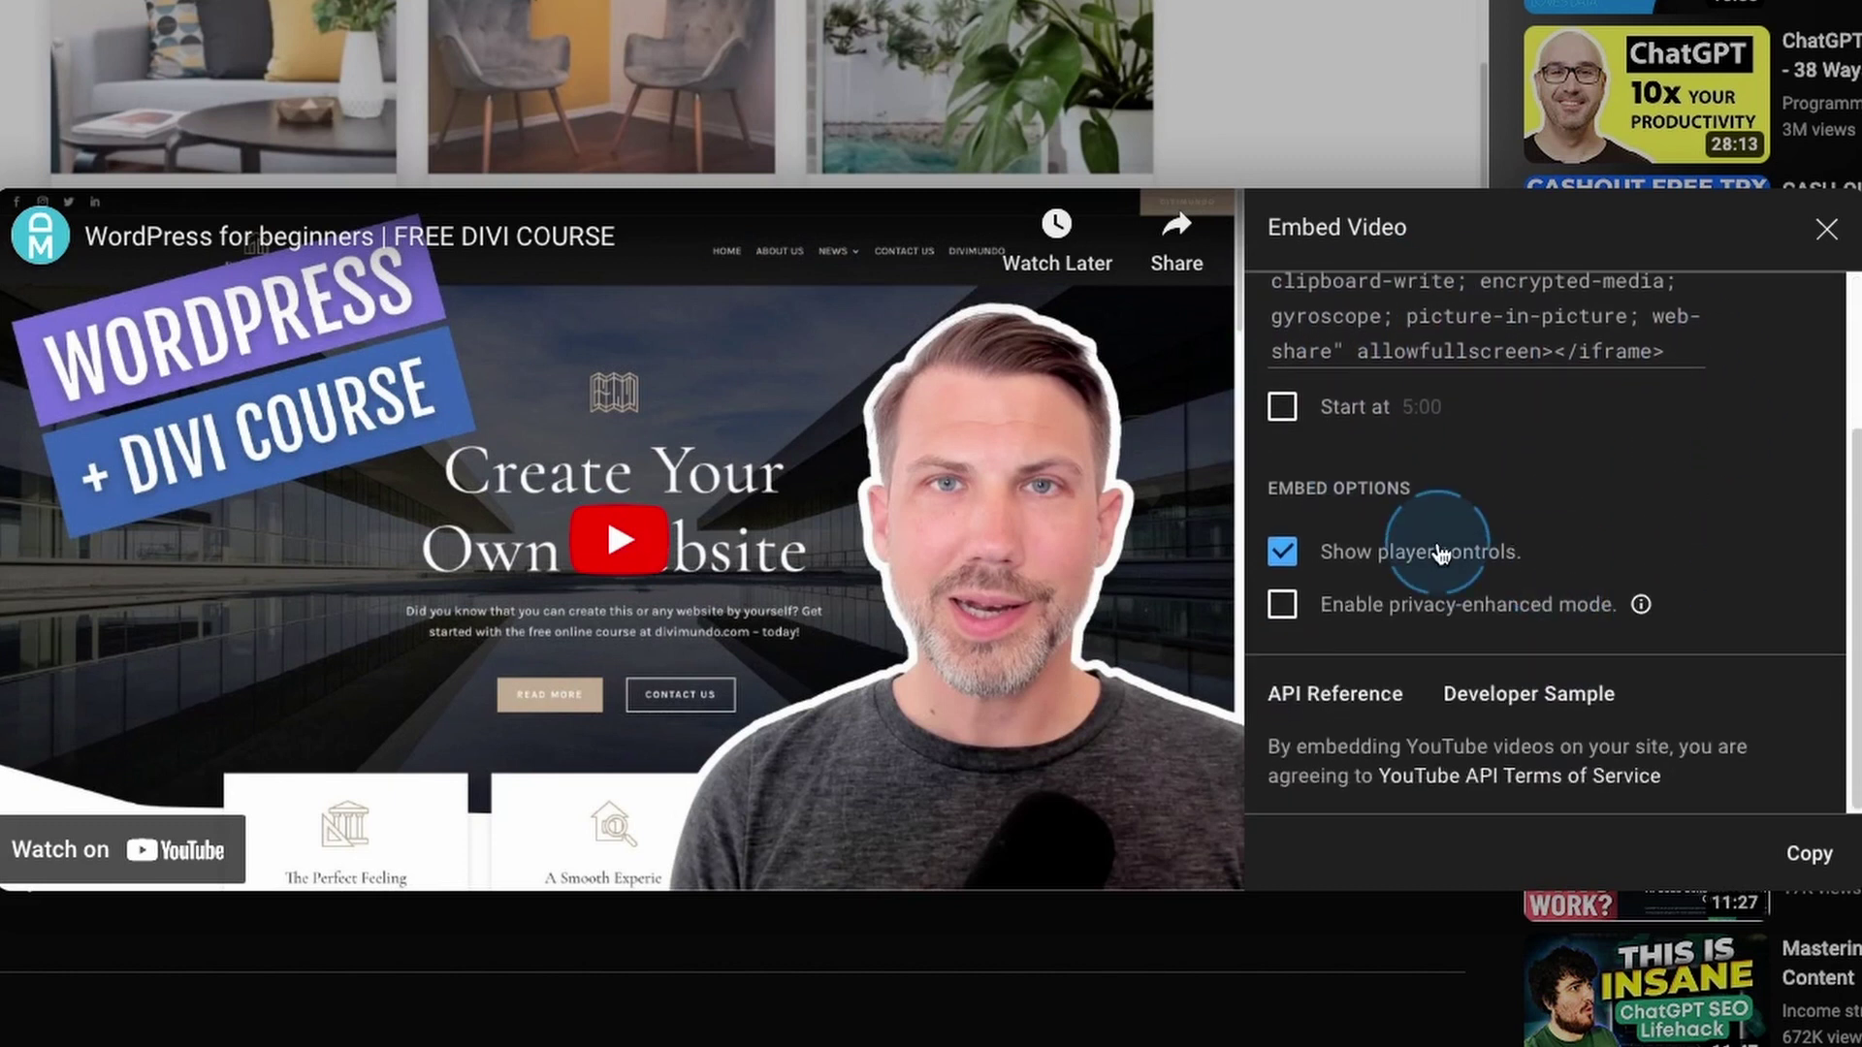
scroll(1493, 679, "up", 2)
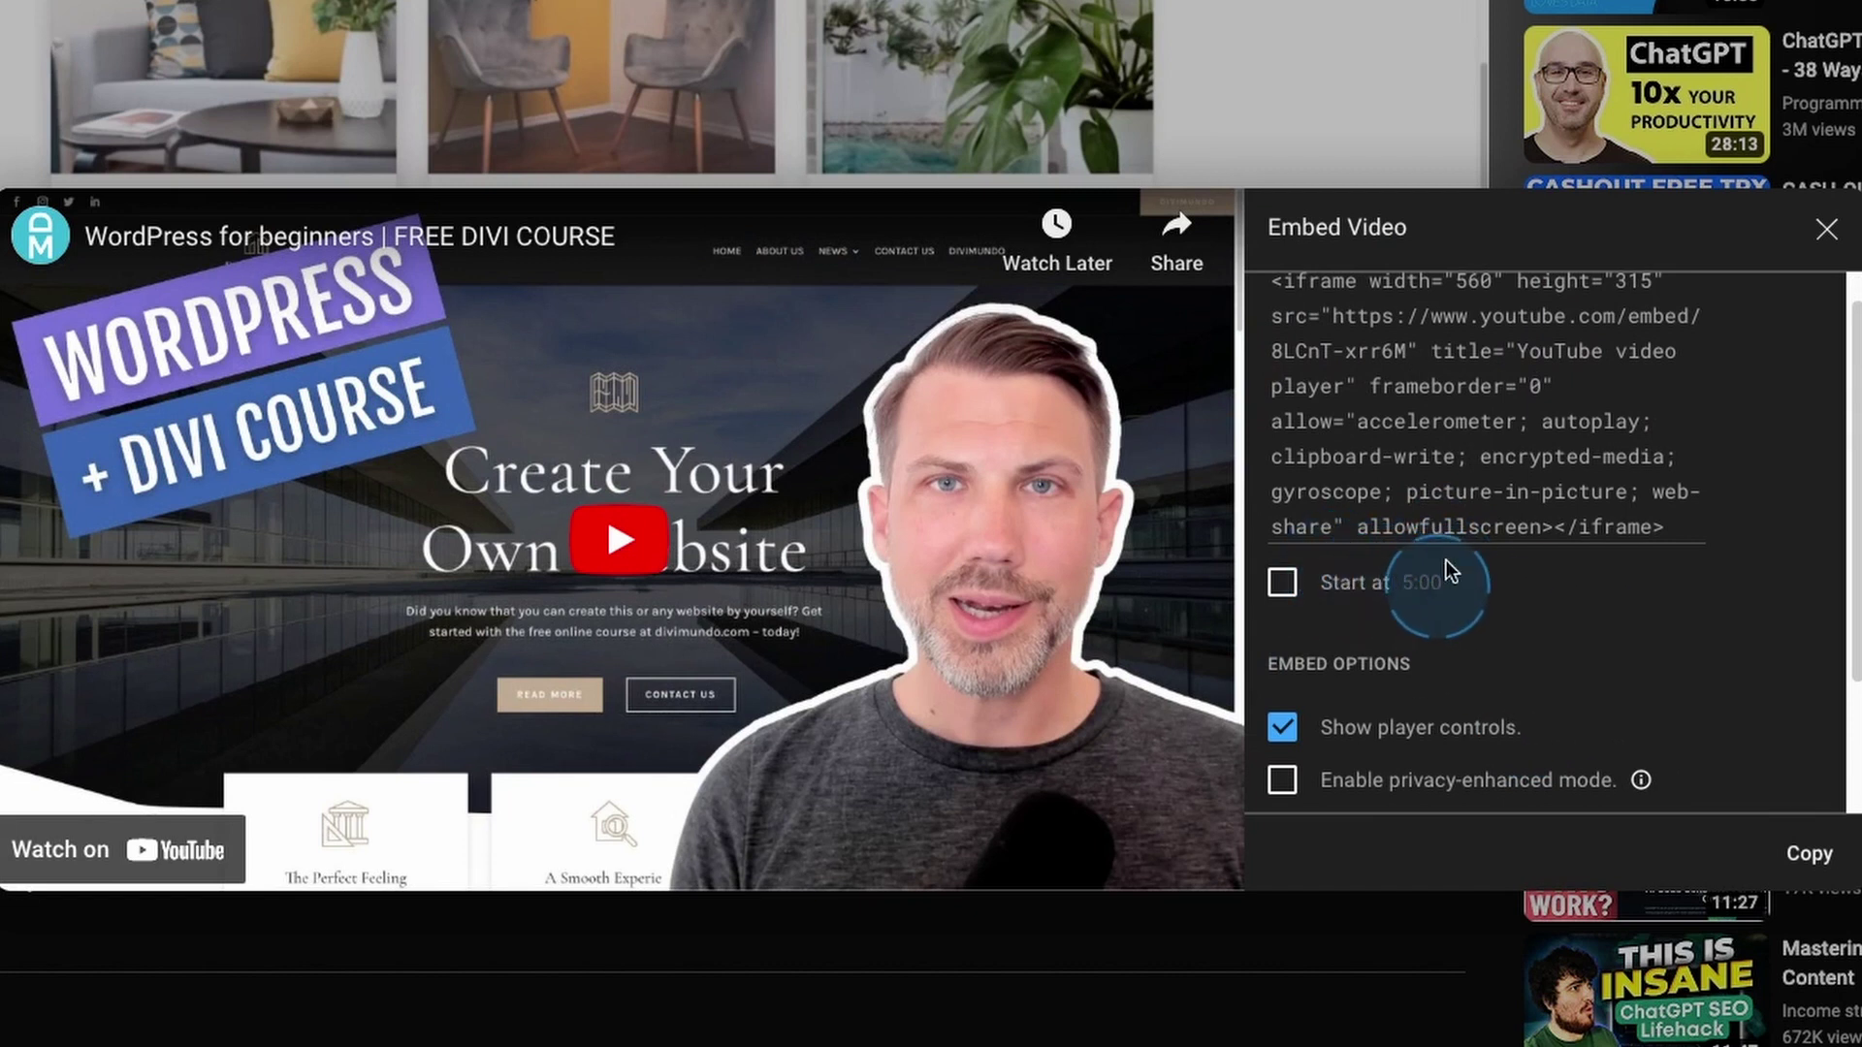
scroll(1389, 568, "down", 2)
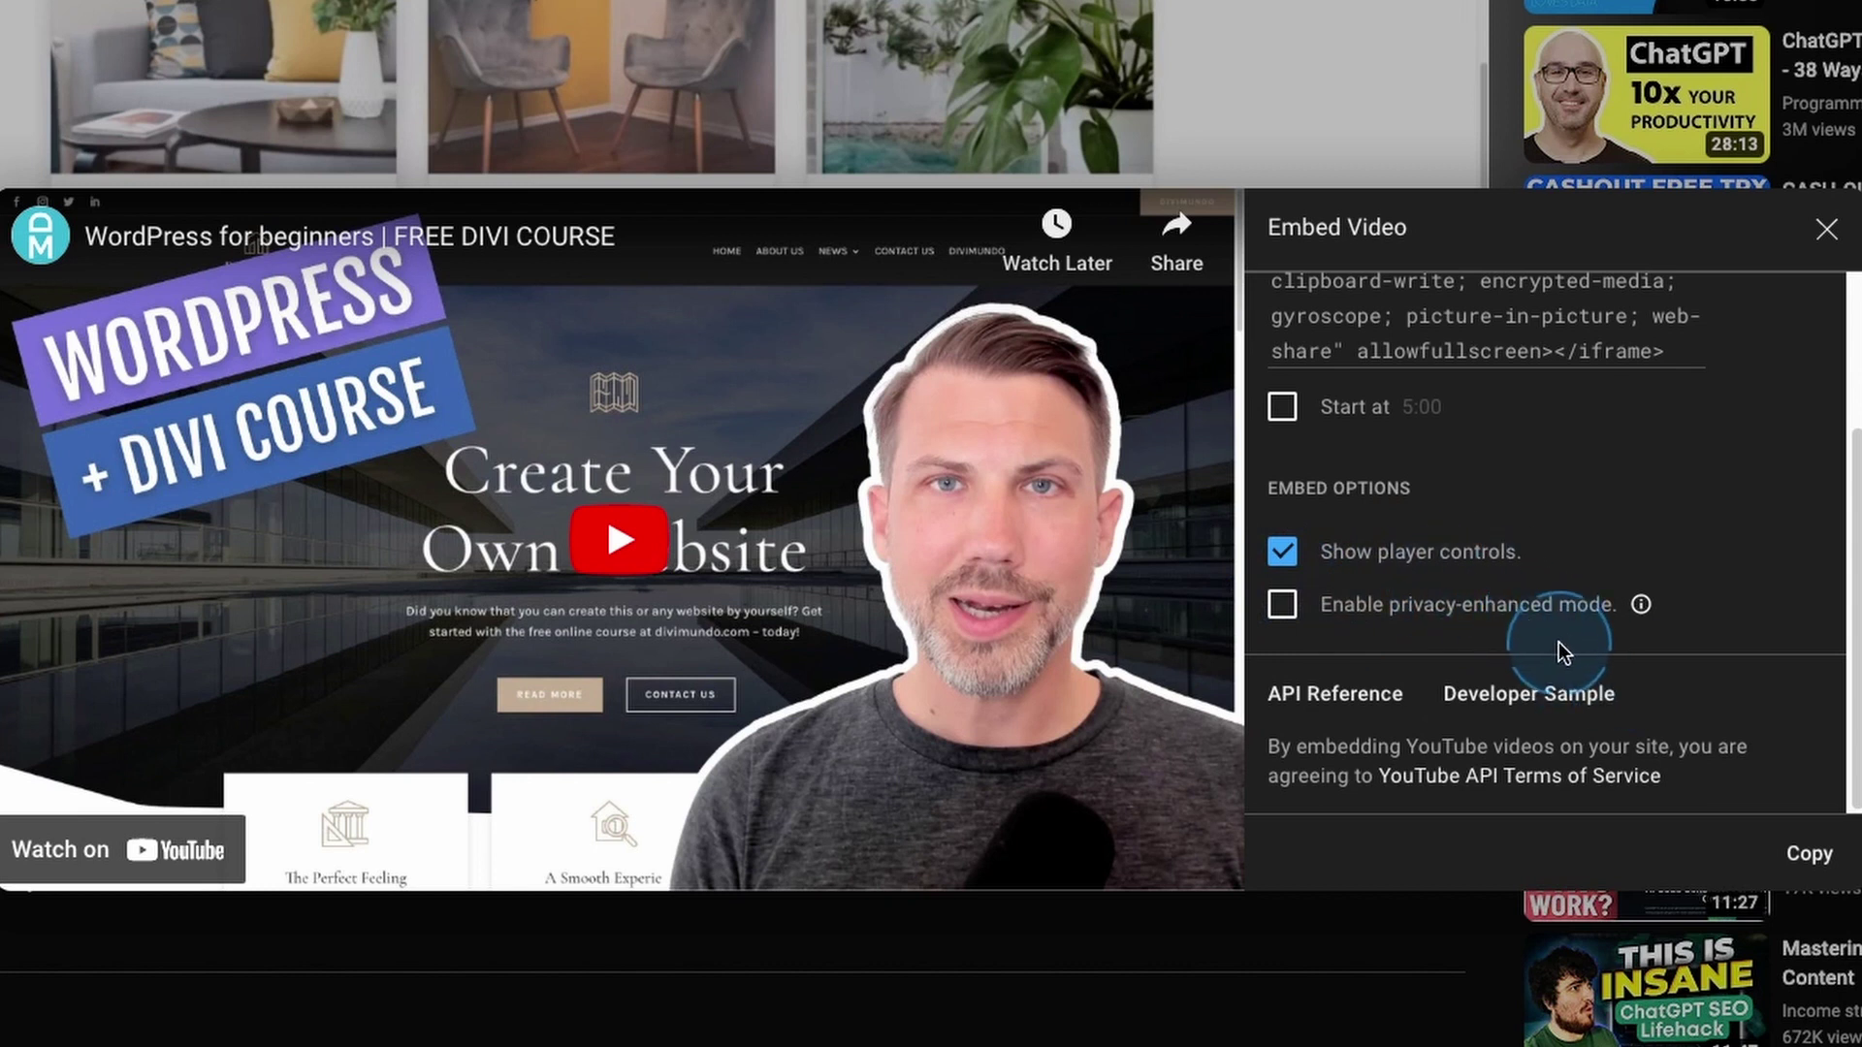
scroll(1558, 642, "up", 2)
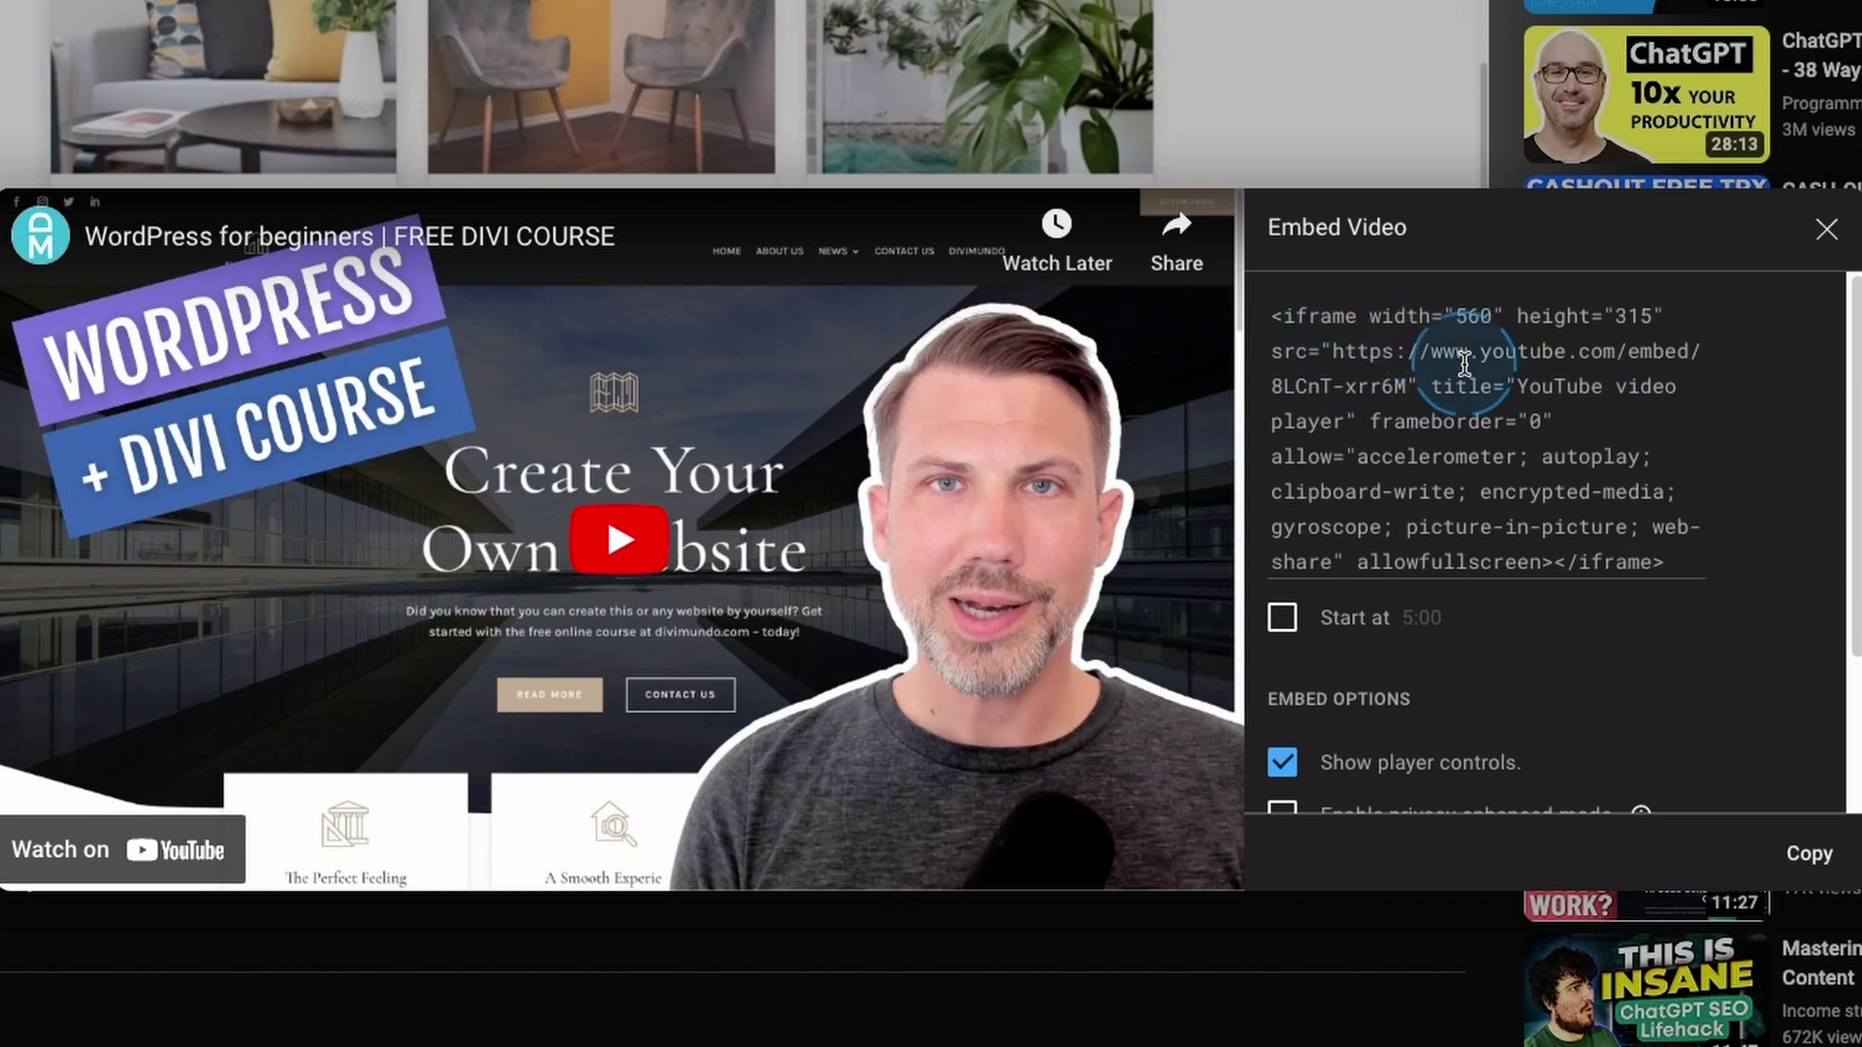
left_click(1810, 855)
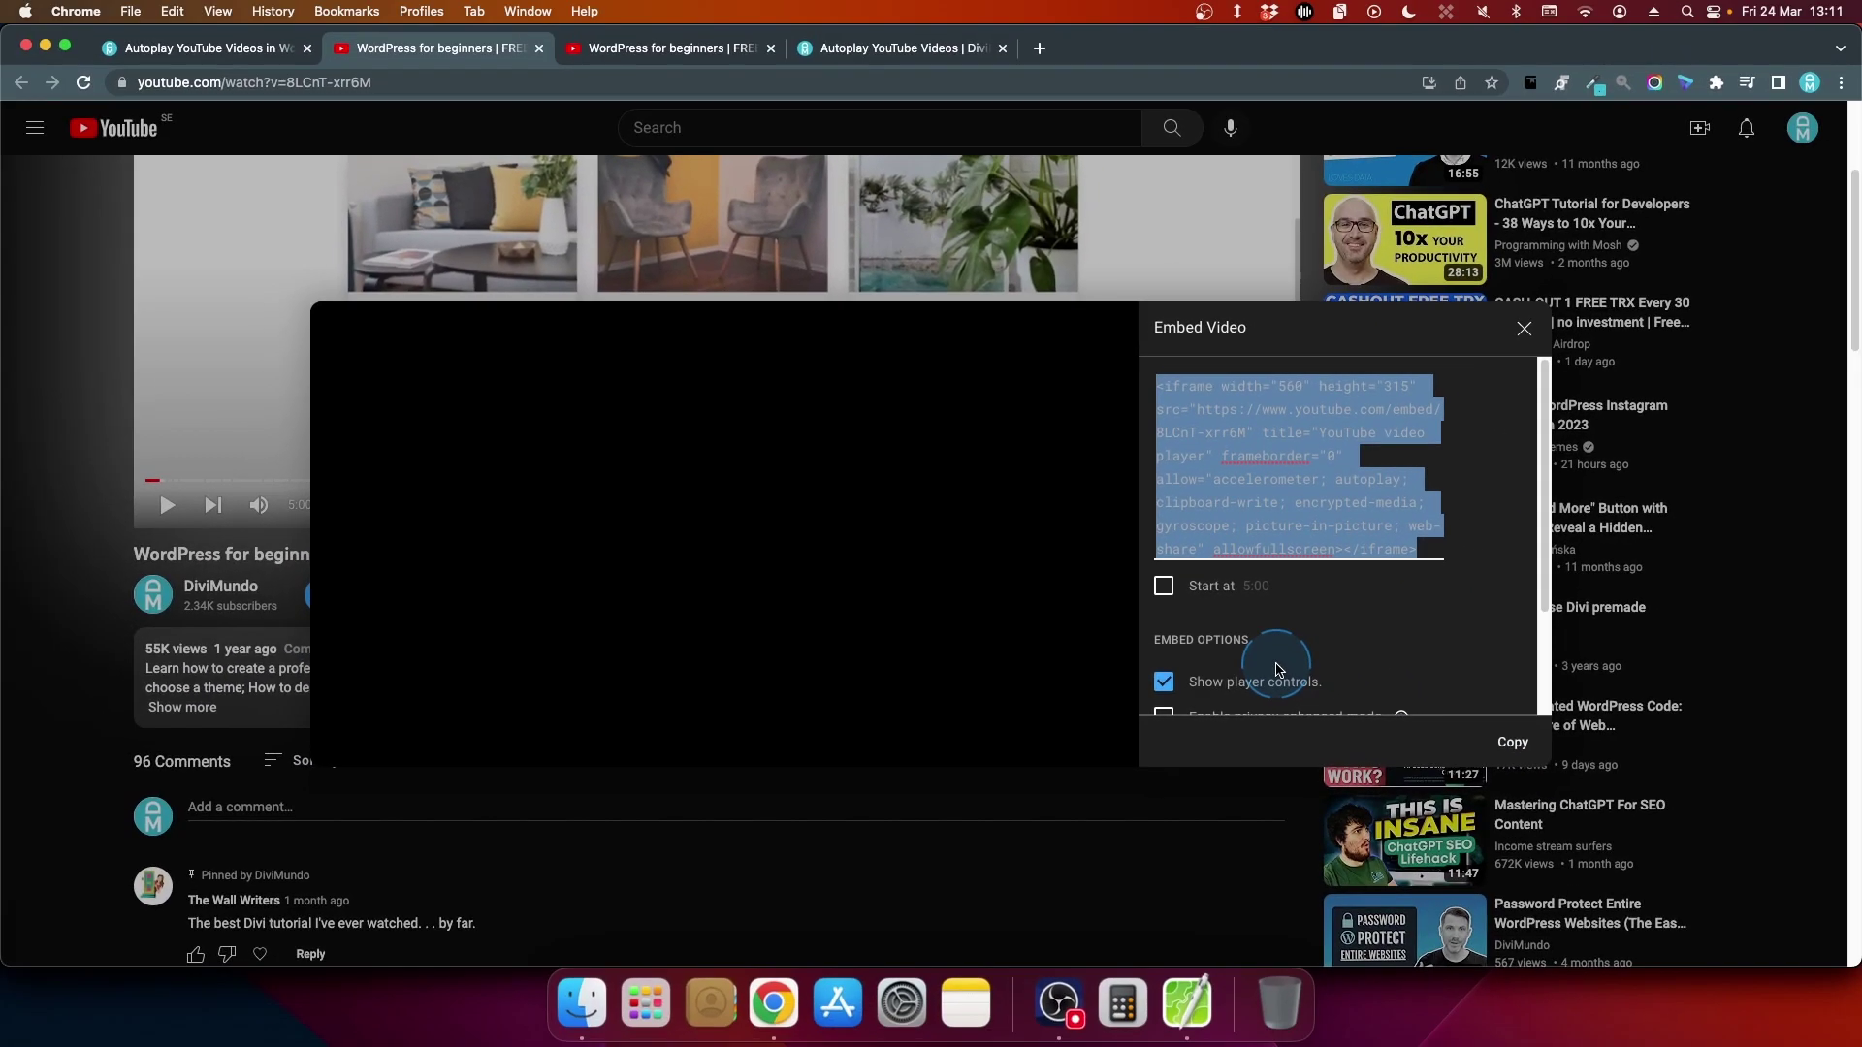
- Switch to the Autoplay YouTube Videos page in the Divi Builder and search the new modules for "code"
left_click(919, 61)
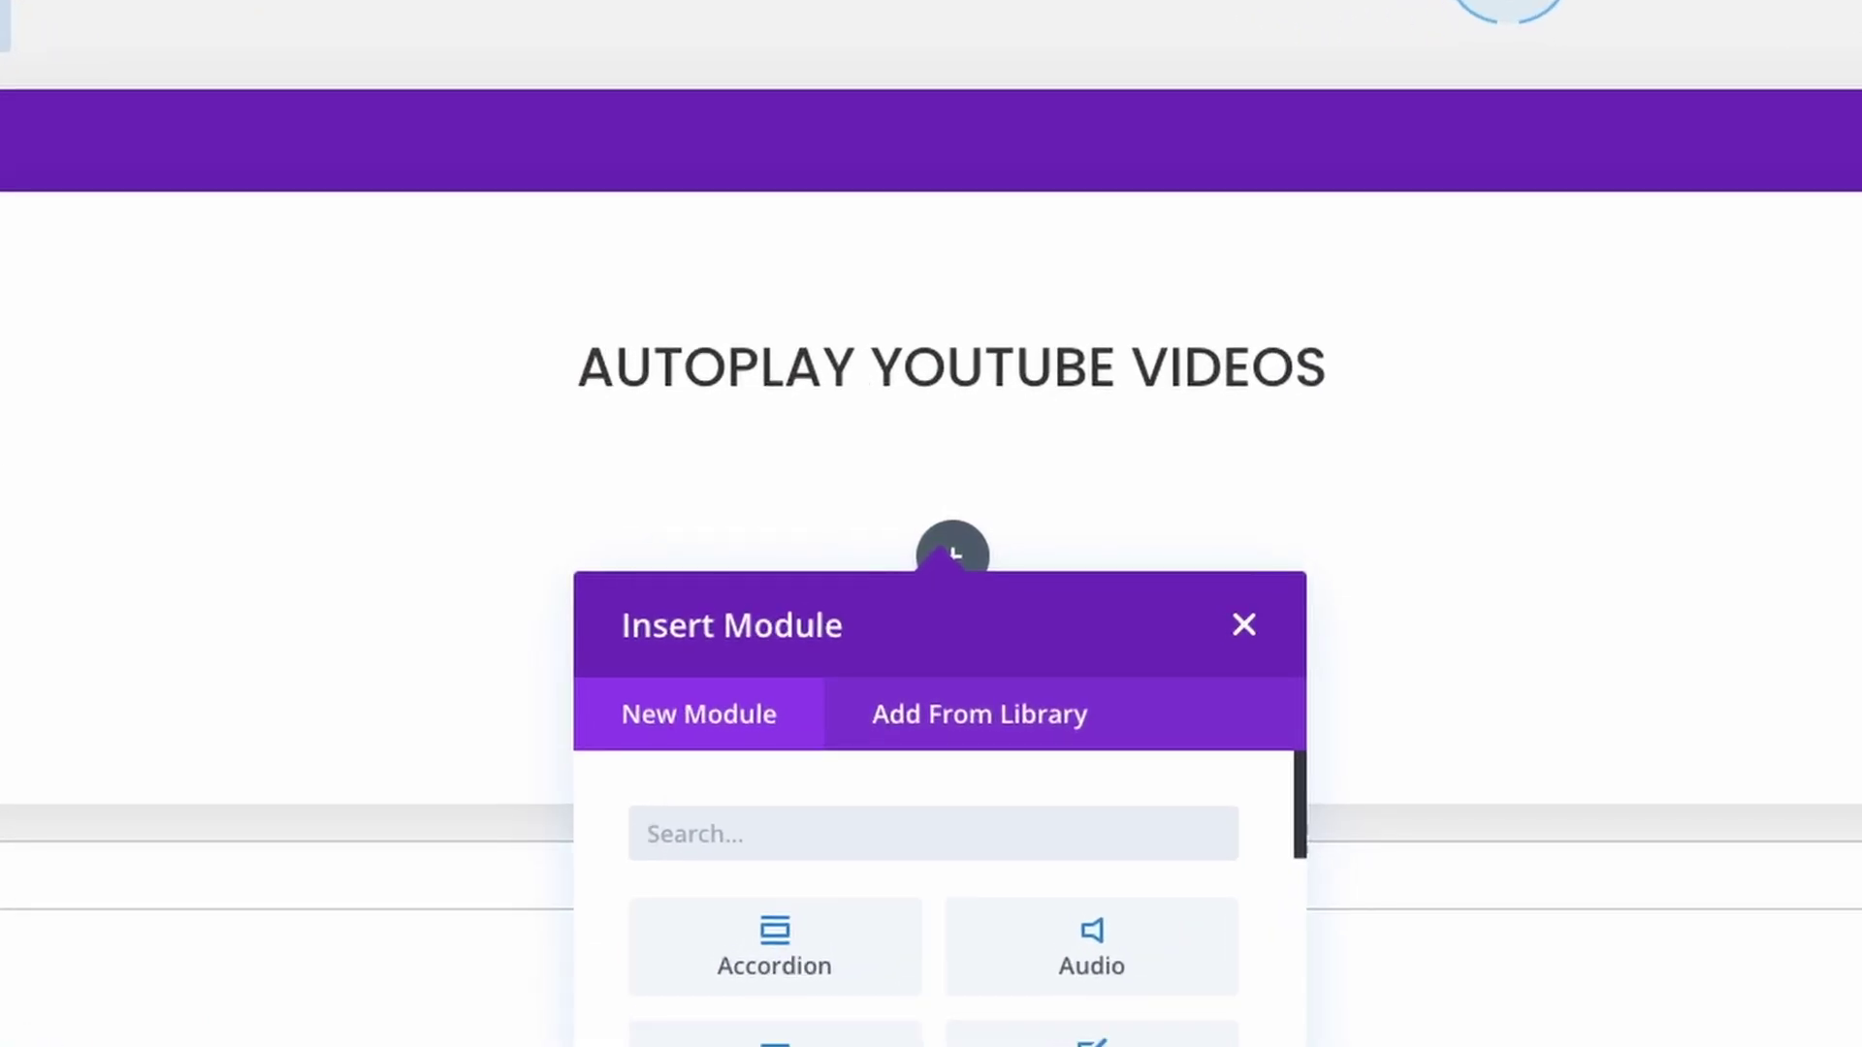
type("code")
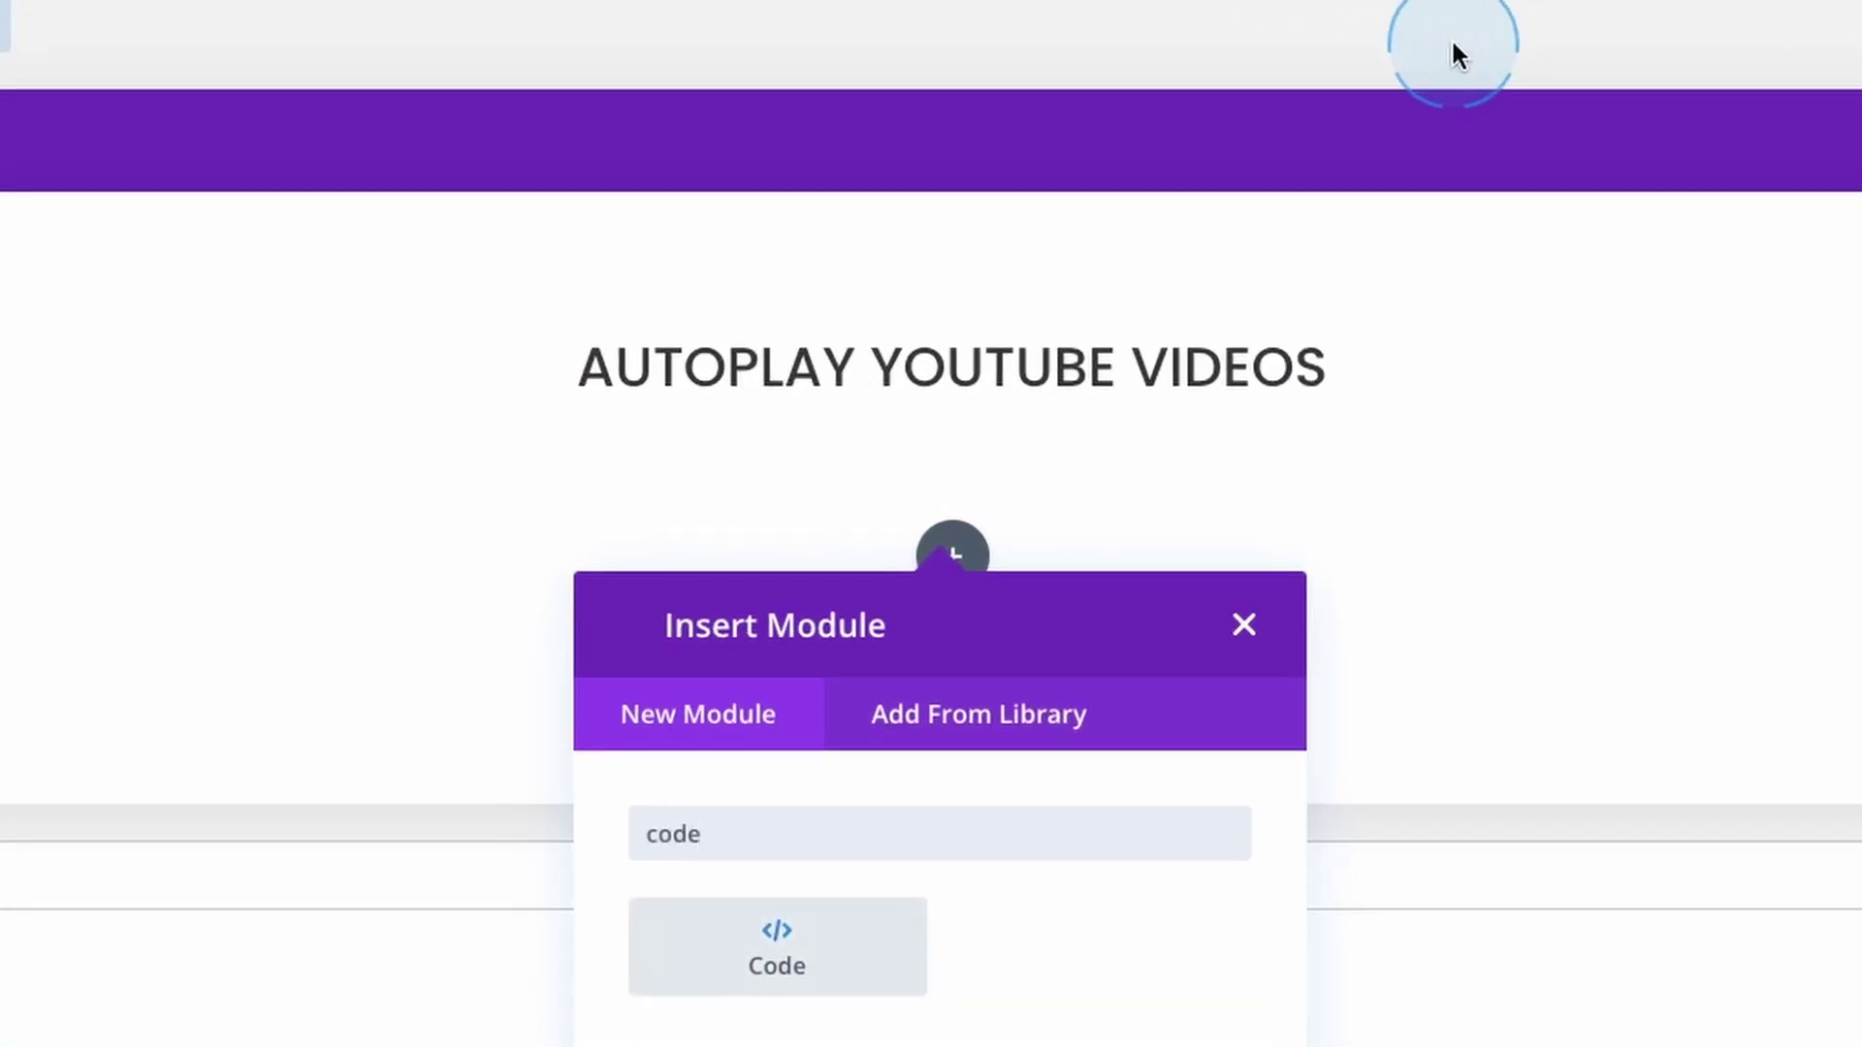
double_click(712, 851)
key("BackSpace")
type("videos")
key("BackSpace")
key("BackSpace")
key("BackSpace")
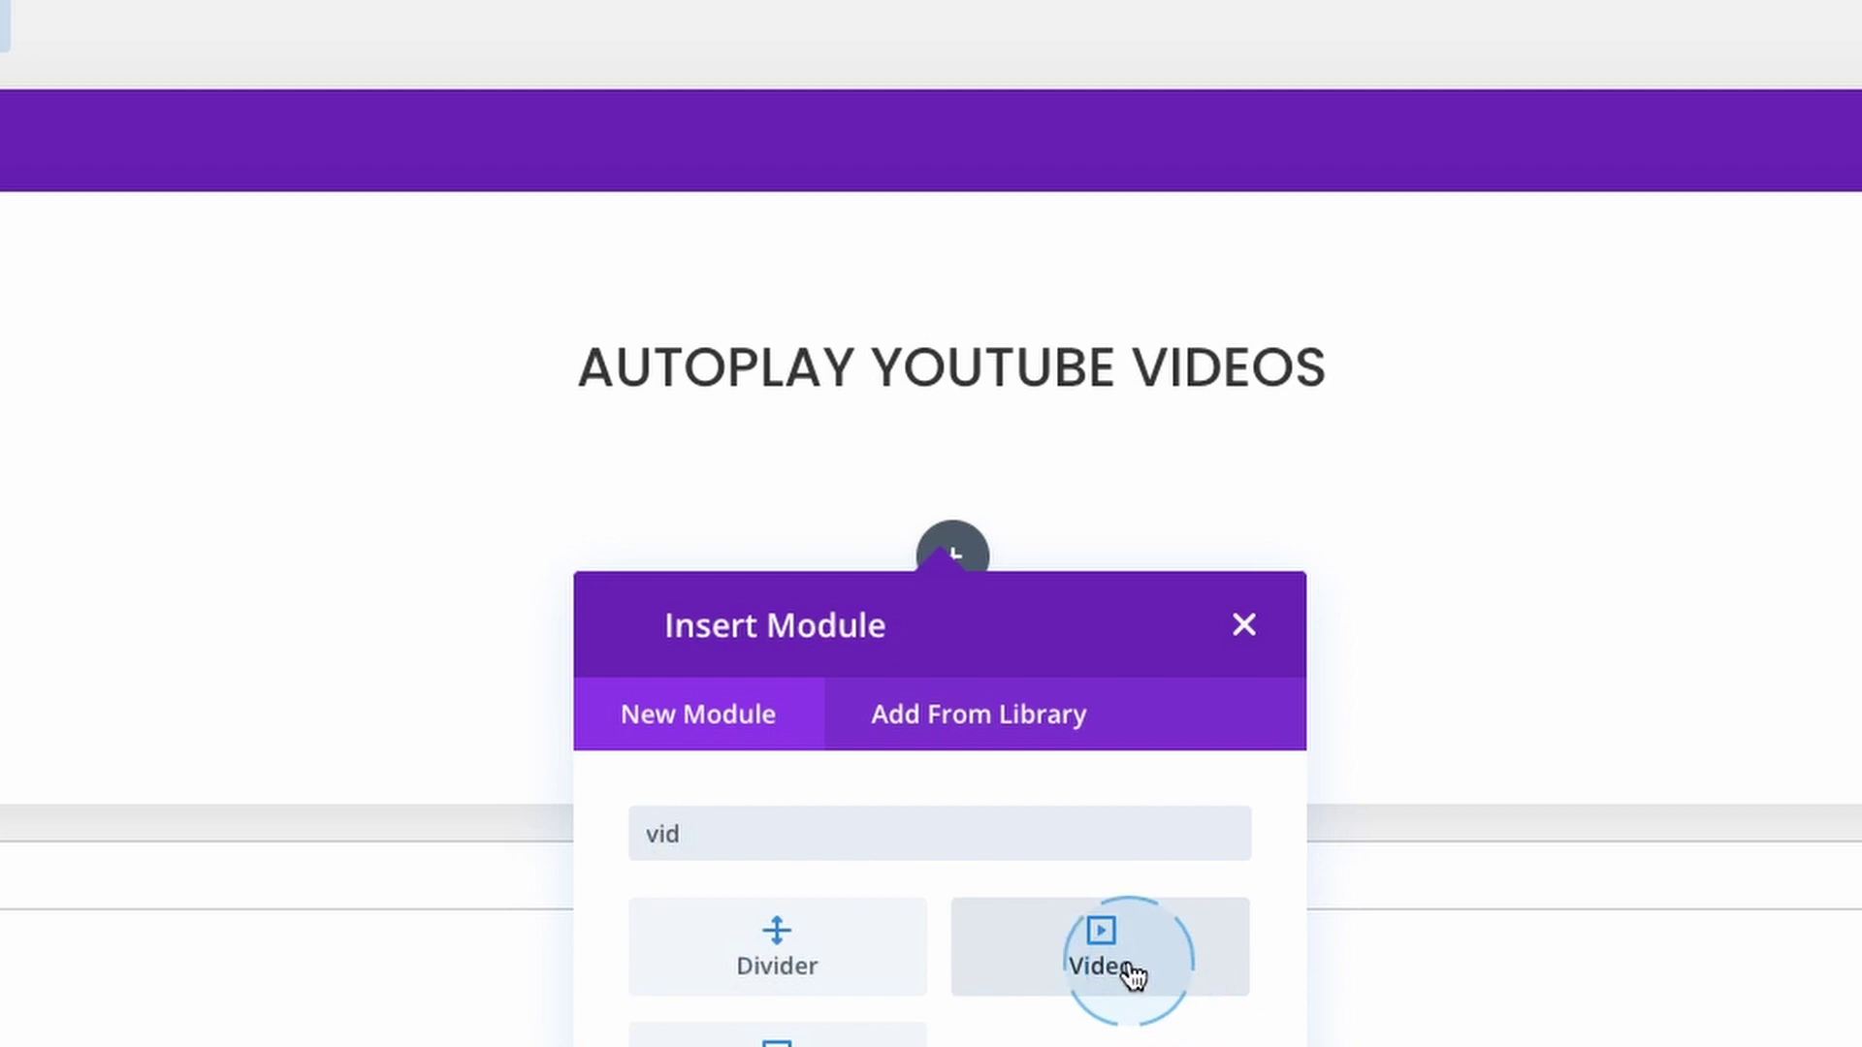
- Search the modules for "code", insert a Code module and paste the copied YouTube iframe embed code into it
double_click(725, 850)
type("code")
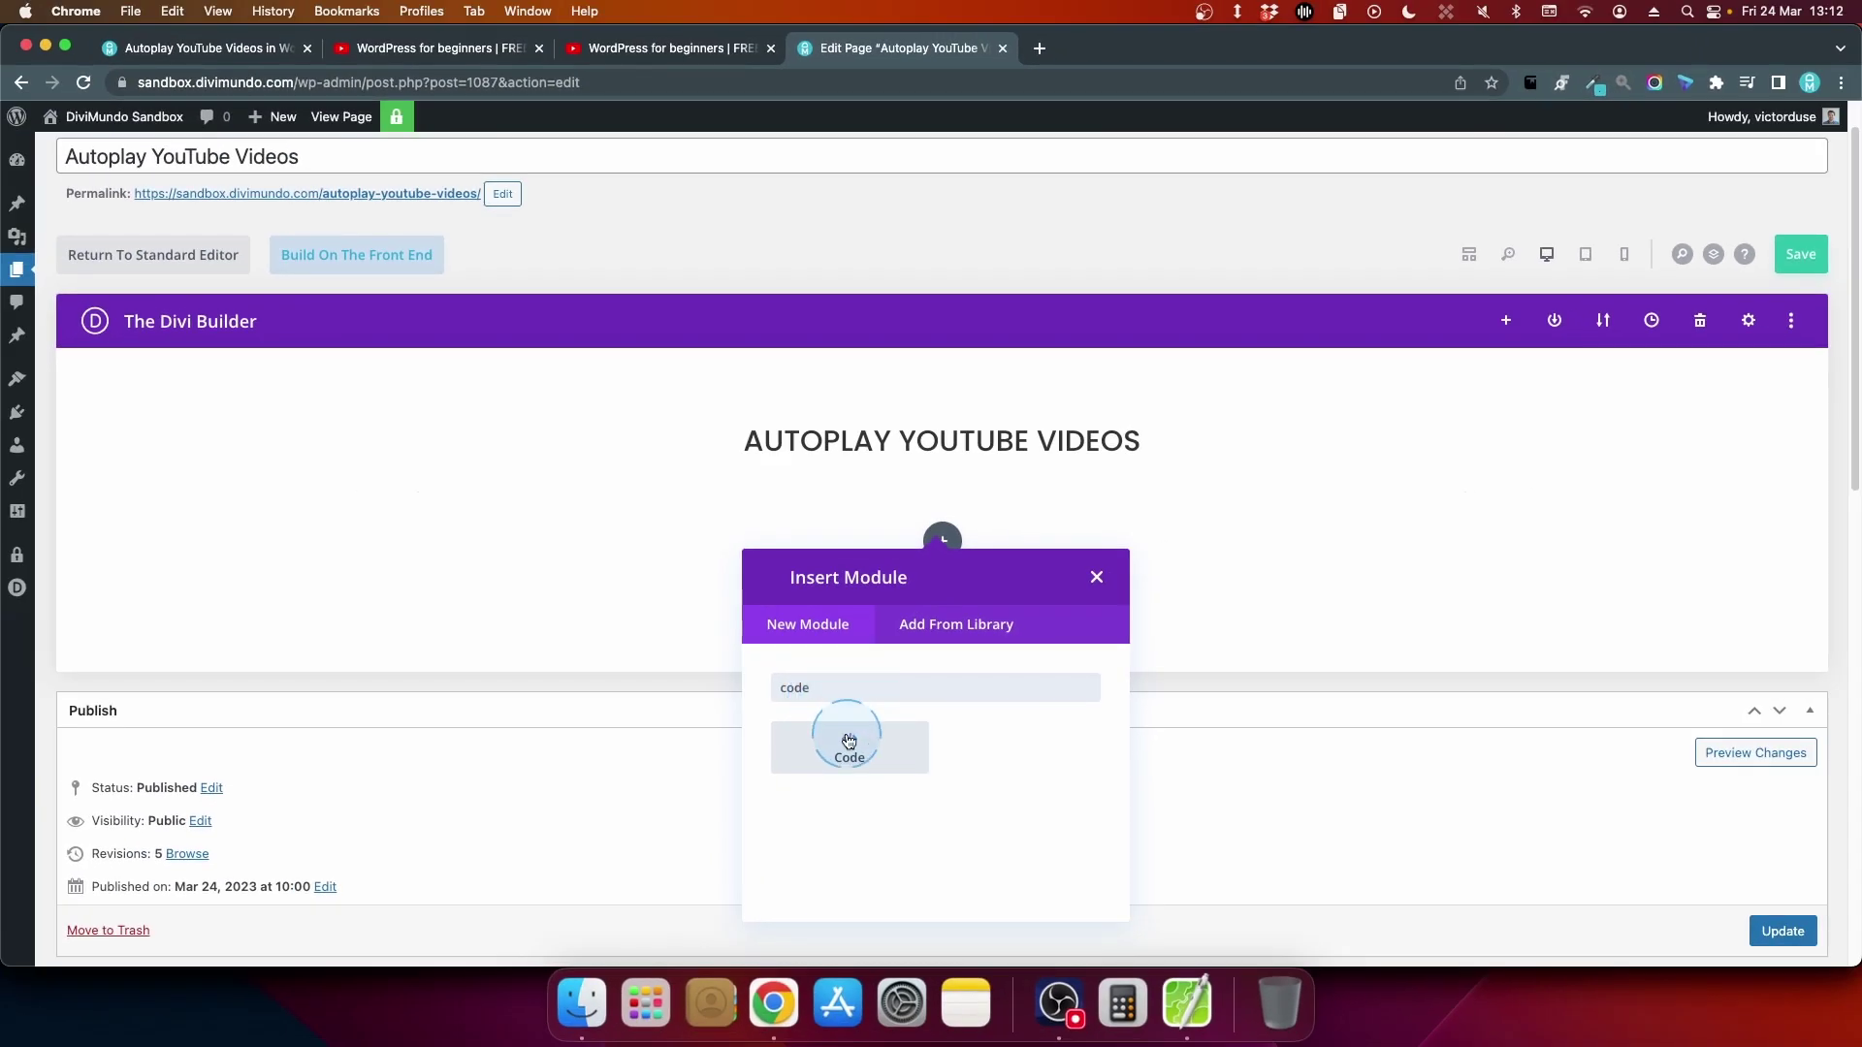
left_click(848, 741)
left_click(1455, 540)
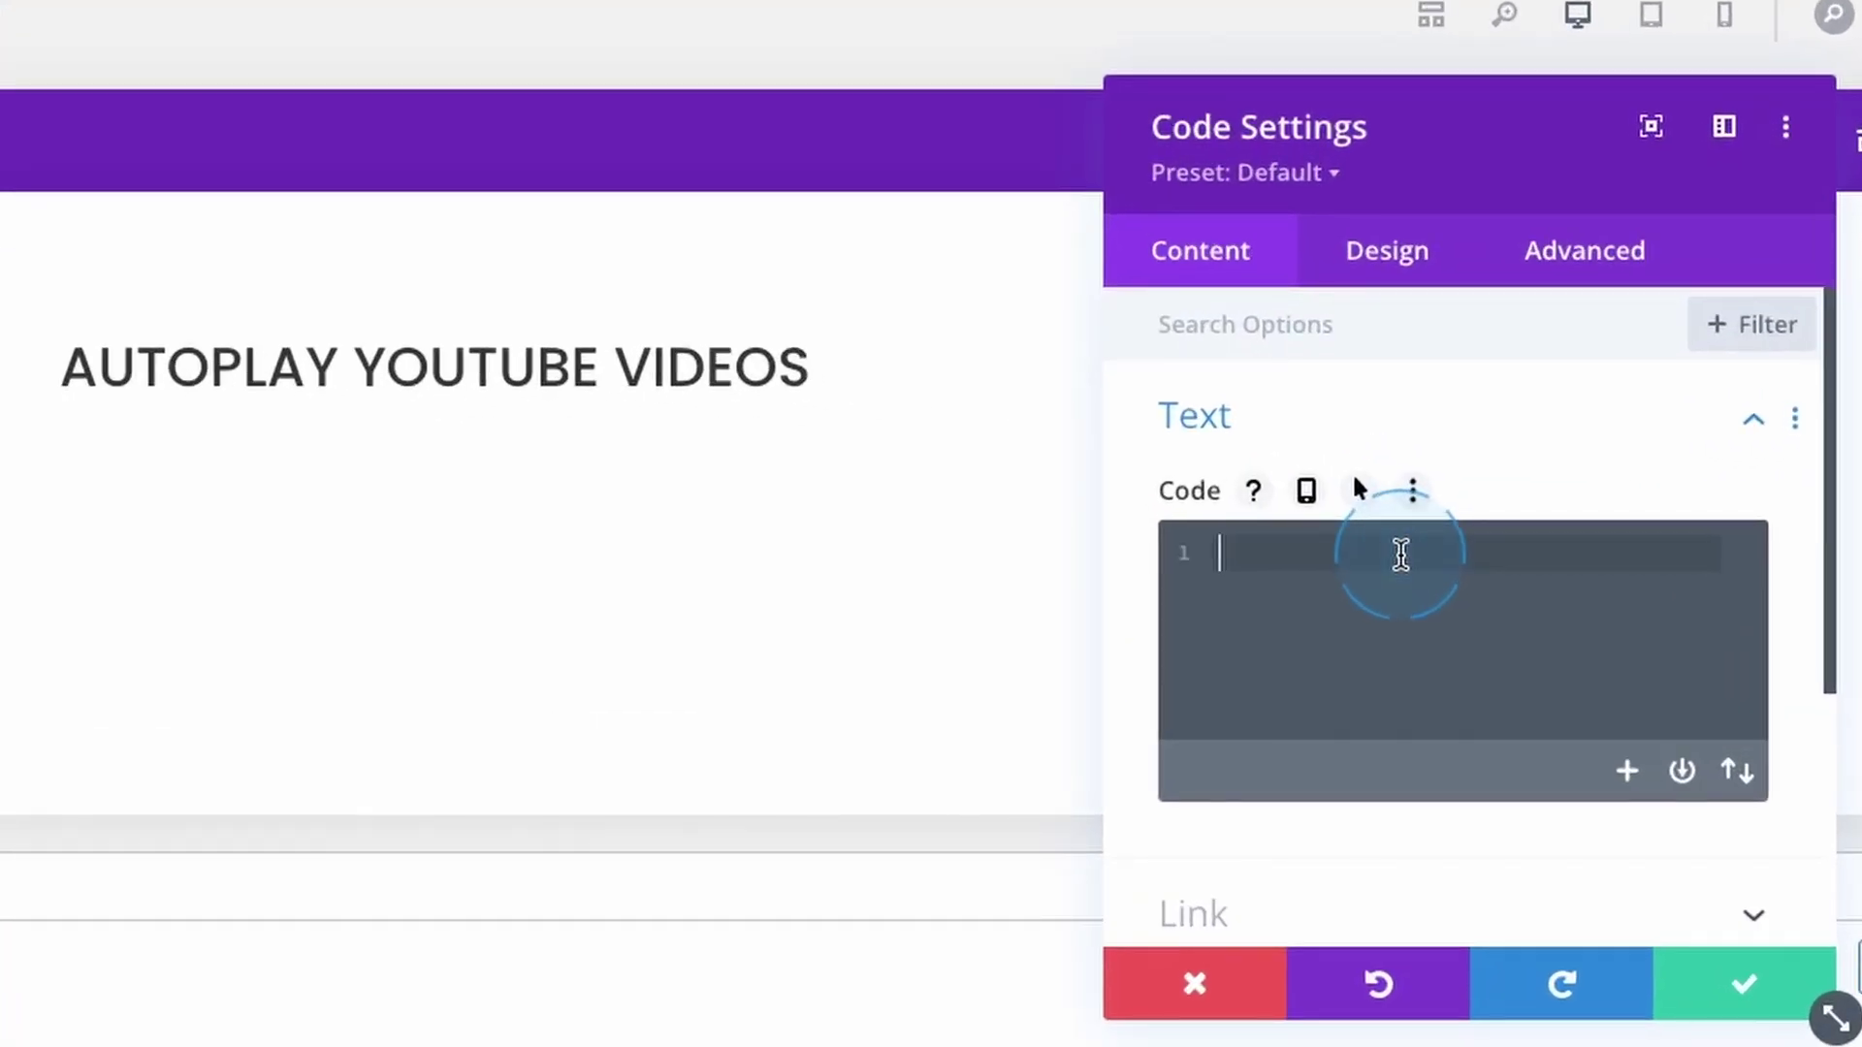
type("<iframe width=\"560\" height=\"315\" src=\"https://www.youtube.com/embed/8LCnT-xrr6M\" title=\"YouTube video player\" frameborder=\"0\" allow=\"accelerometer; autoplay; clipboard-write; encrypted-media; gyroscope; picture-in-picture; web-share\" allowfullscreen></iframe>")
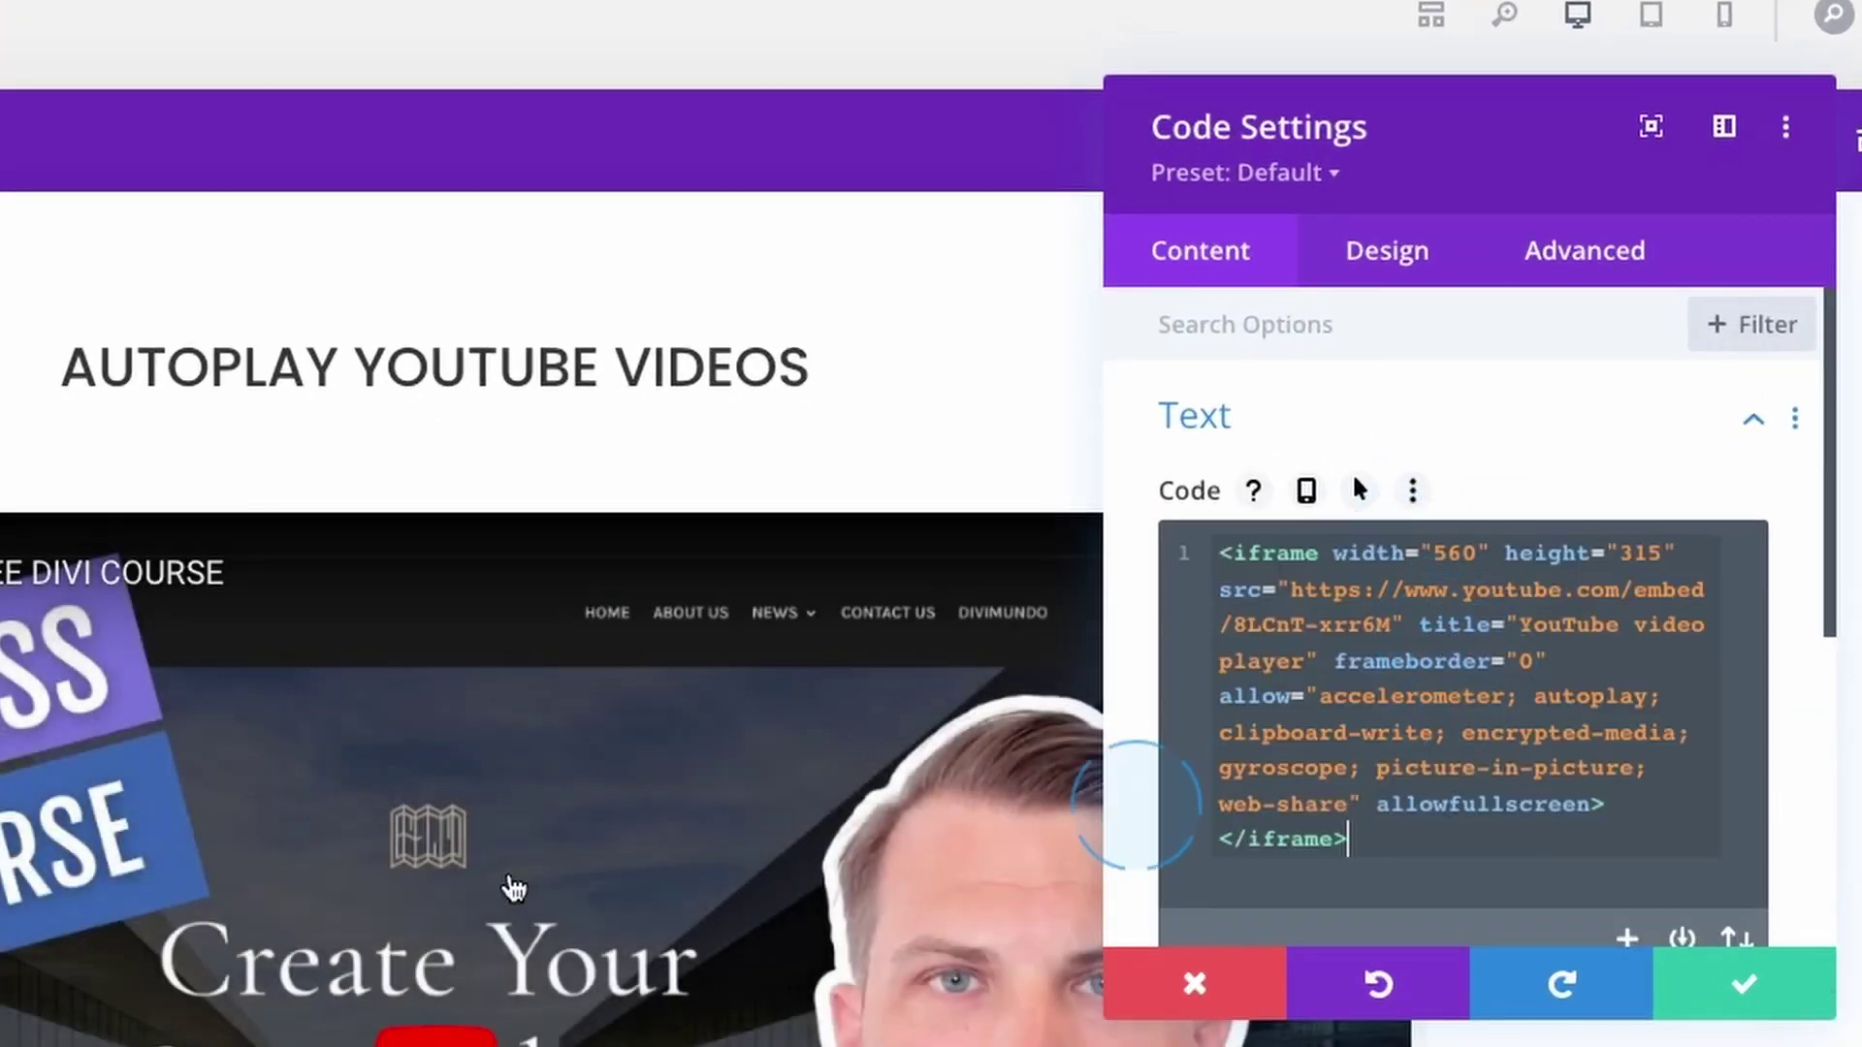
scroll(514, 887, "down", 4)
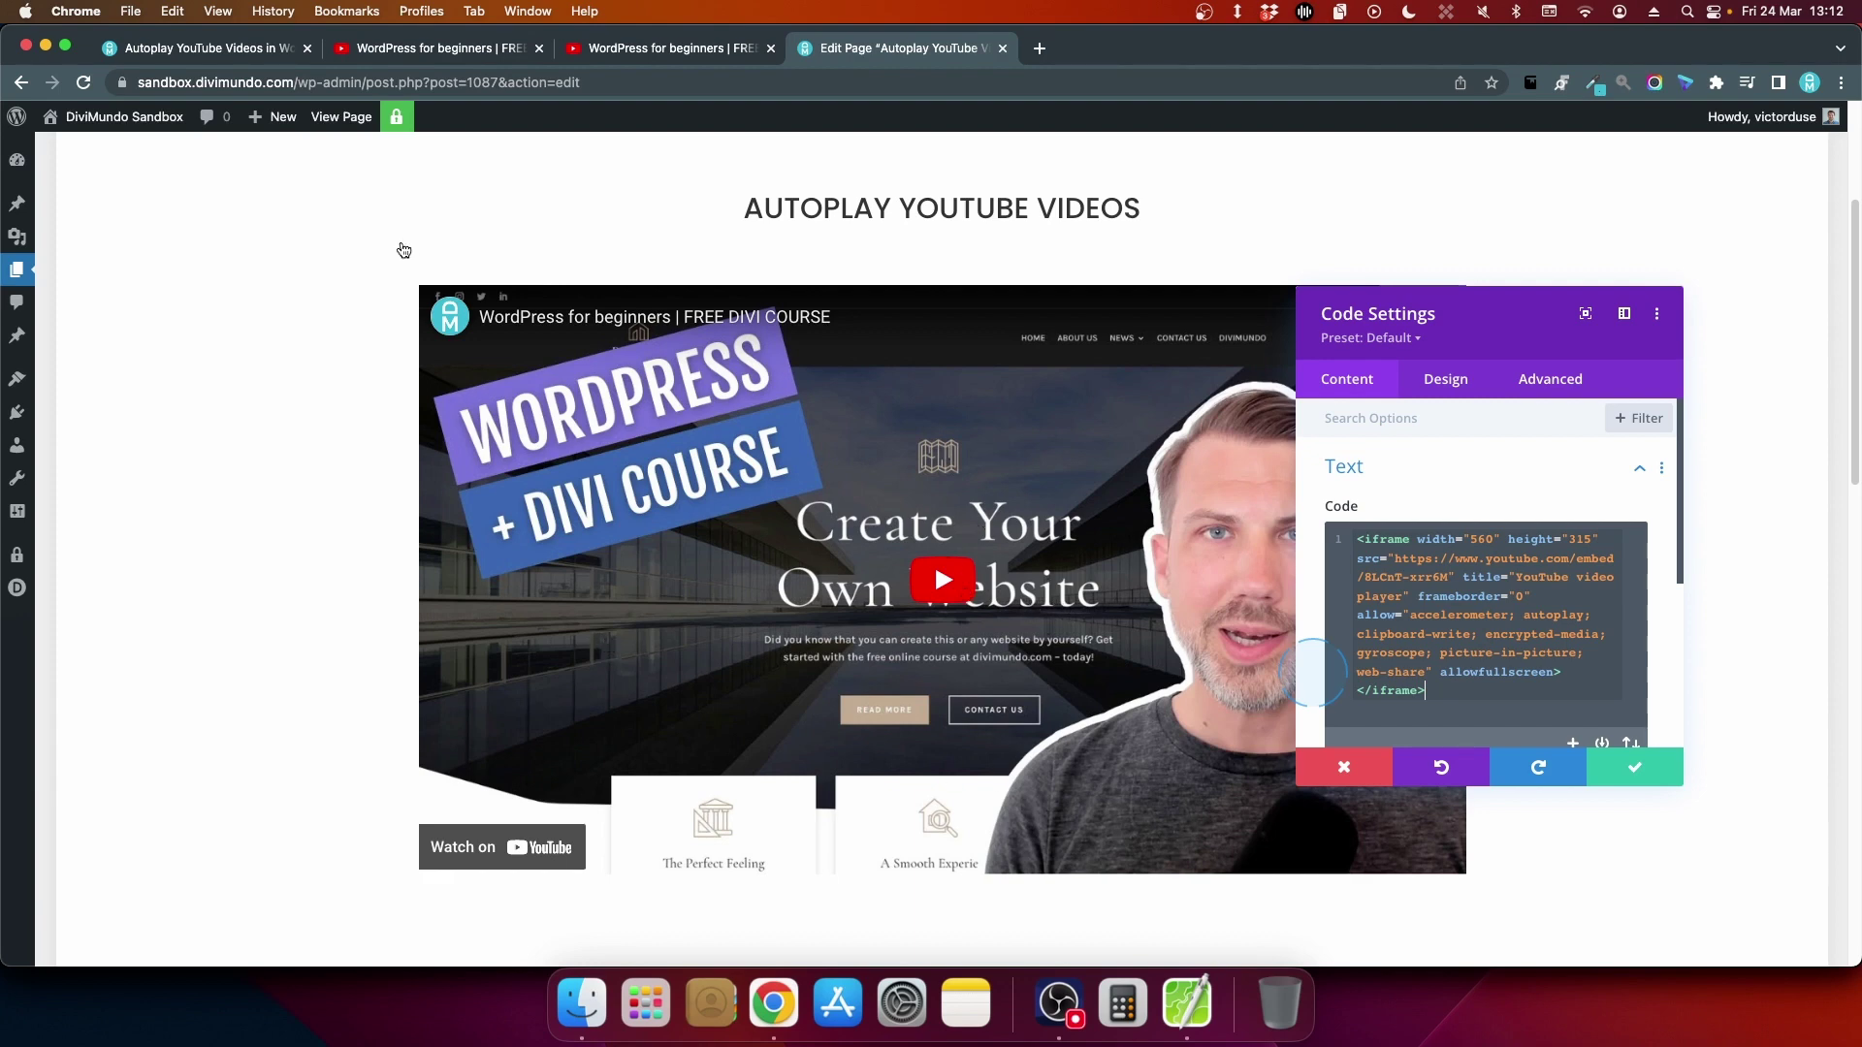
- Return to the blog article and examine how to embed the autoplay code in Elementor, Gutenberg and the Classic Editor
left_click(250, 56)
scroll(721, 418, "down", 15)
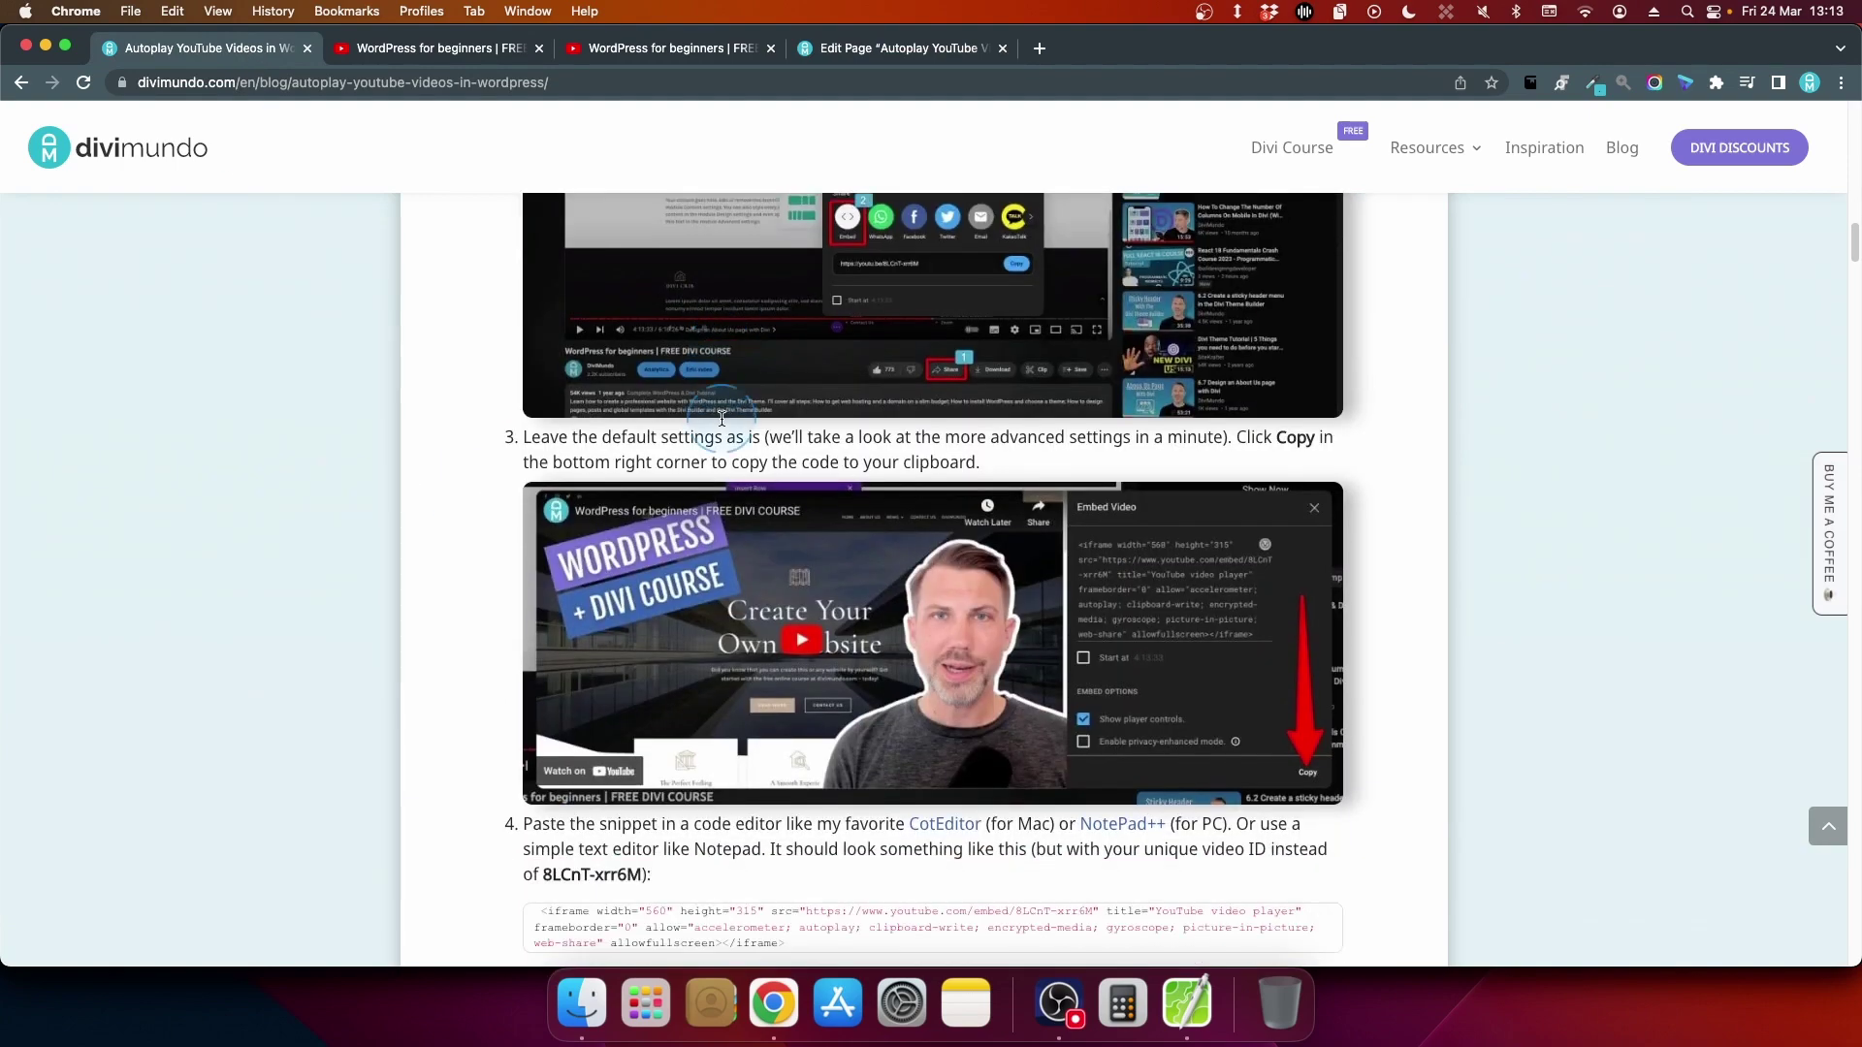
scroll(722, 419, "down", 20)
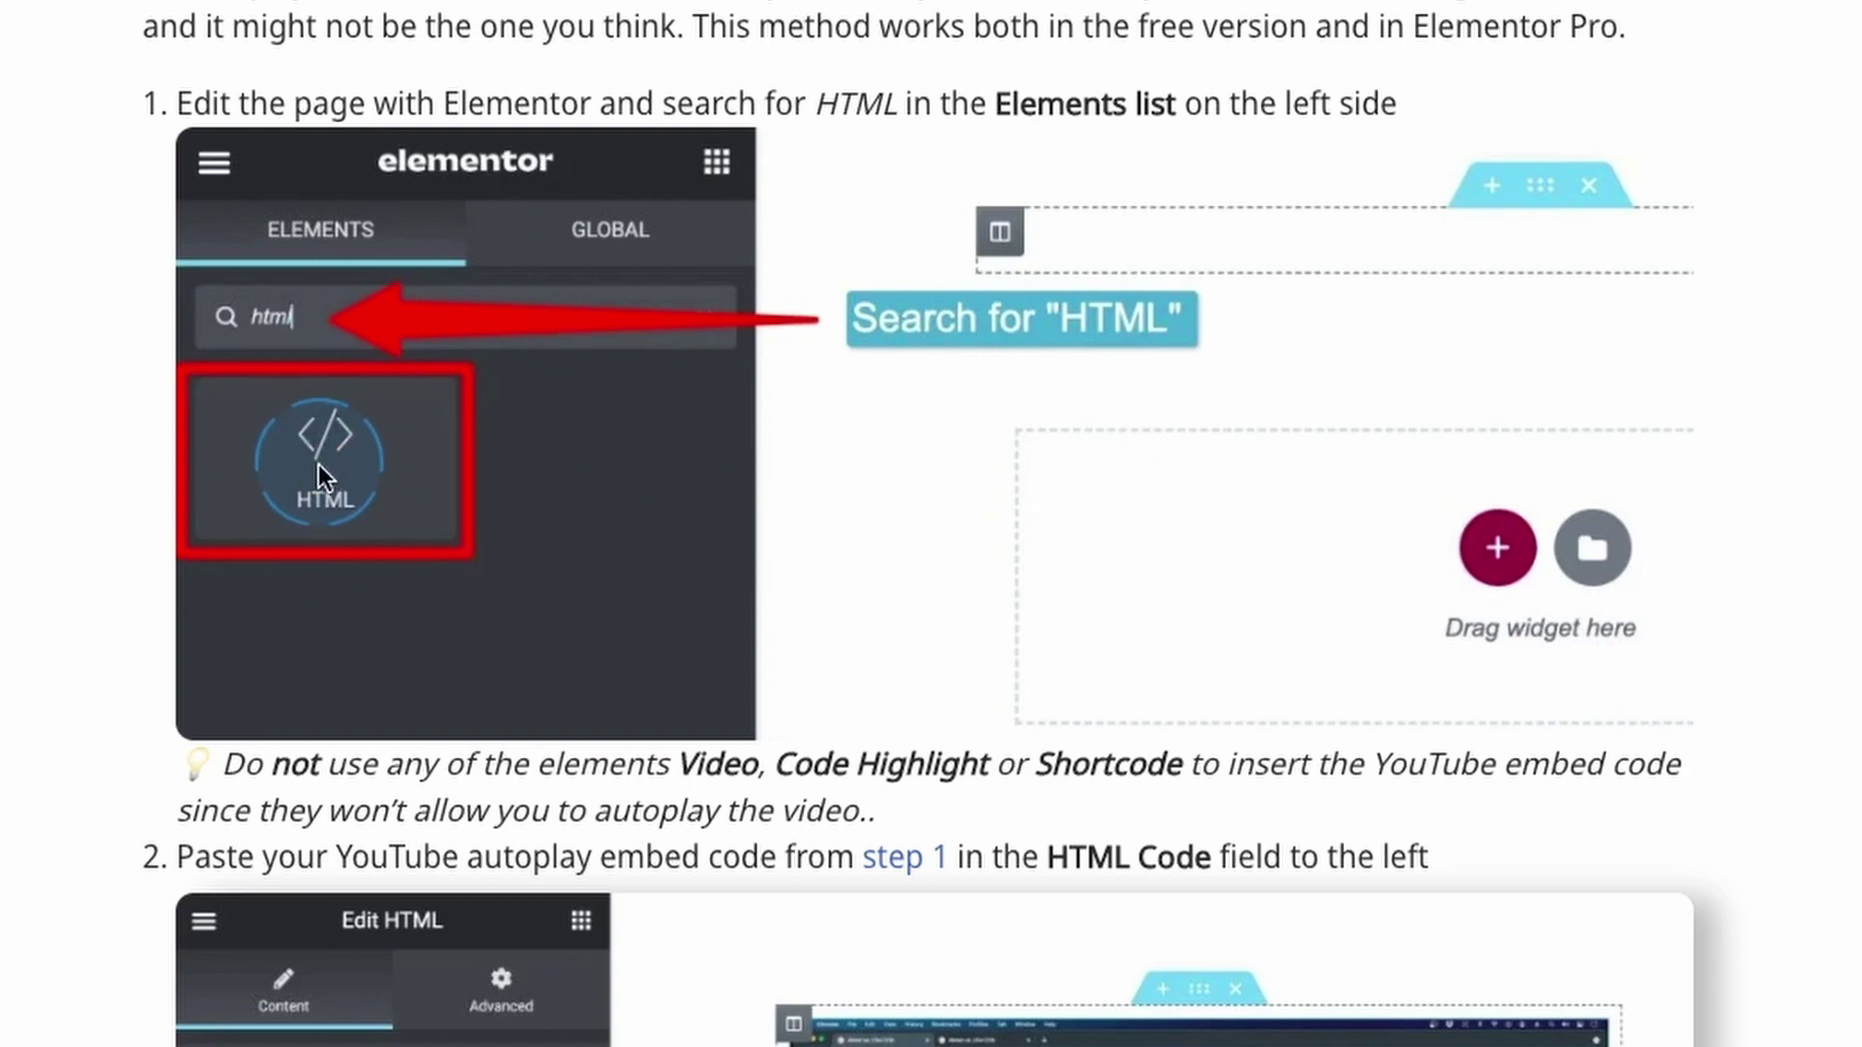
scroll(937, 524, "down", 5)
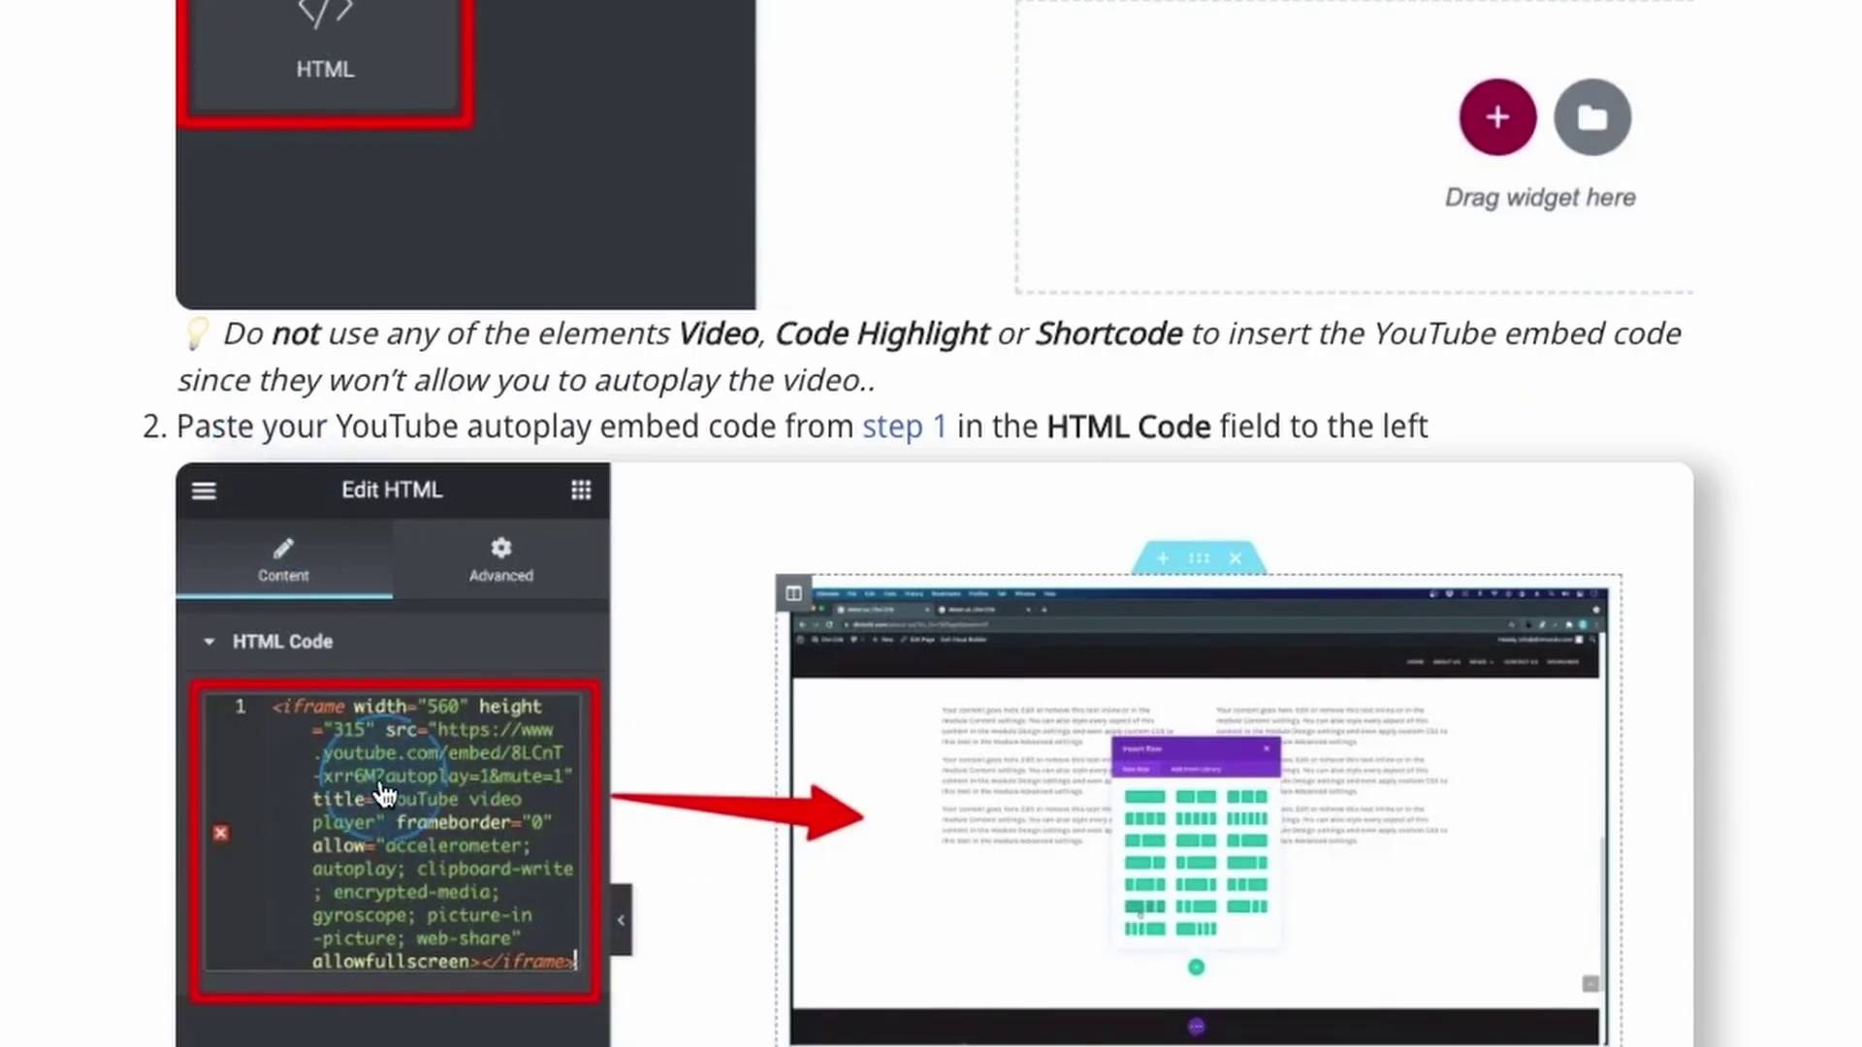
scroll(937, 524, "down", 2)
scroll(937, 524, "down", 3)
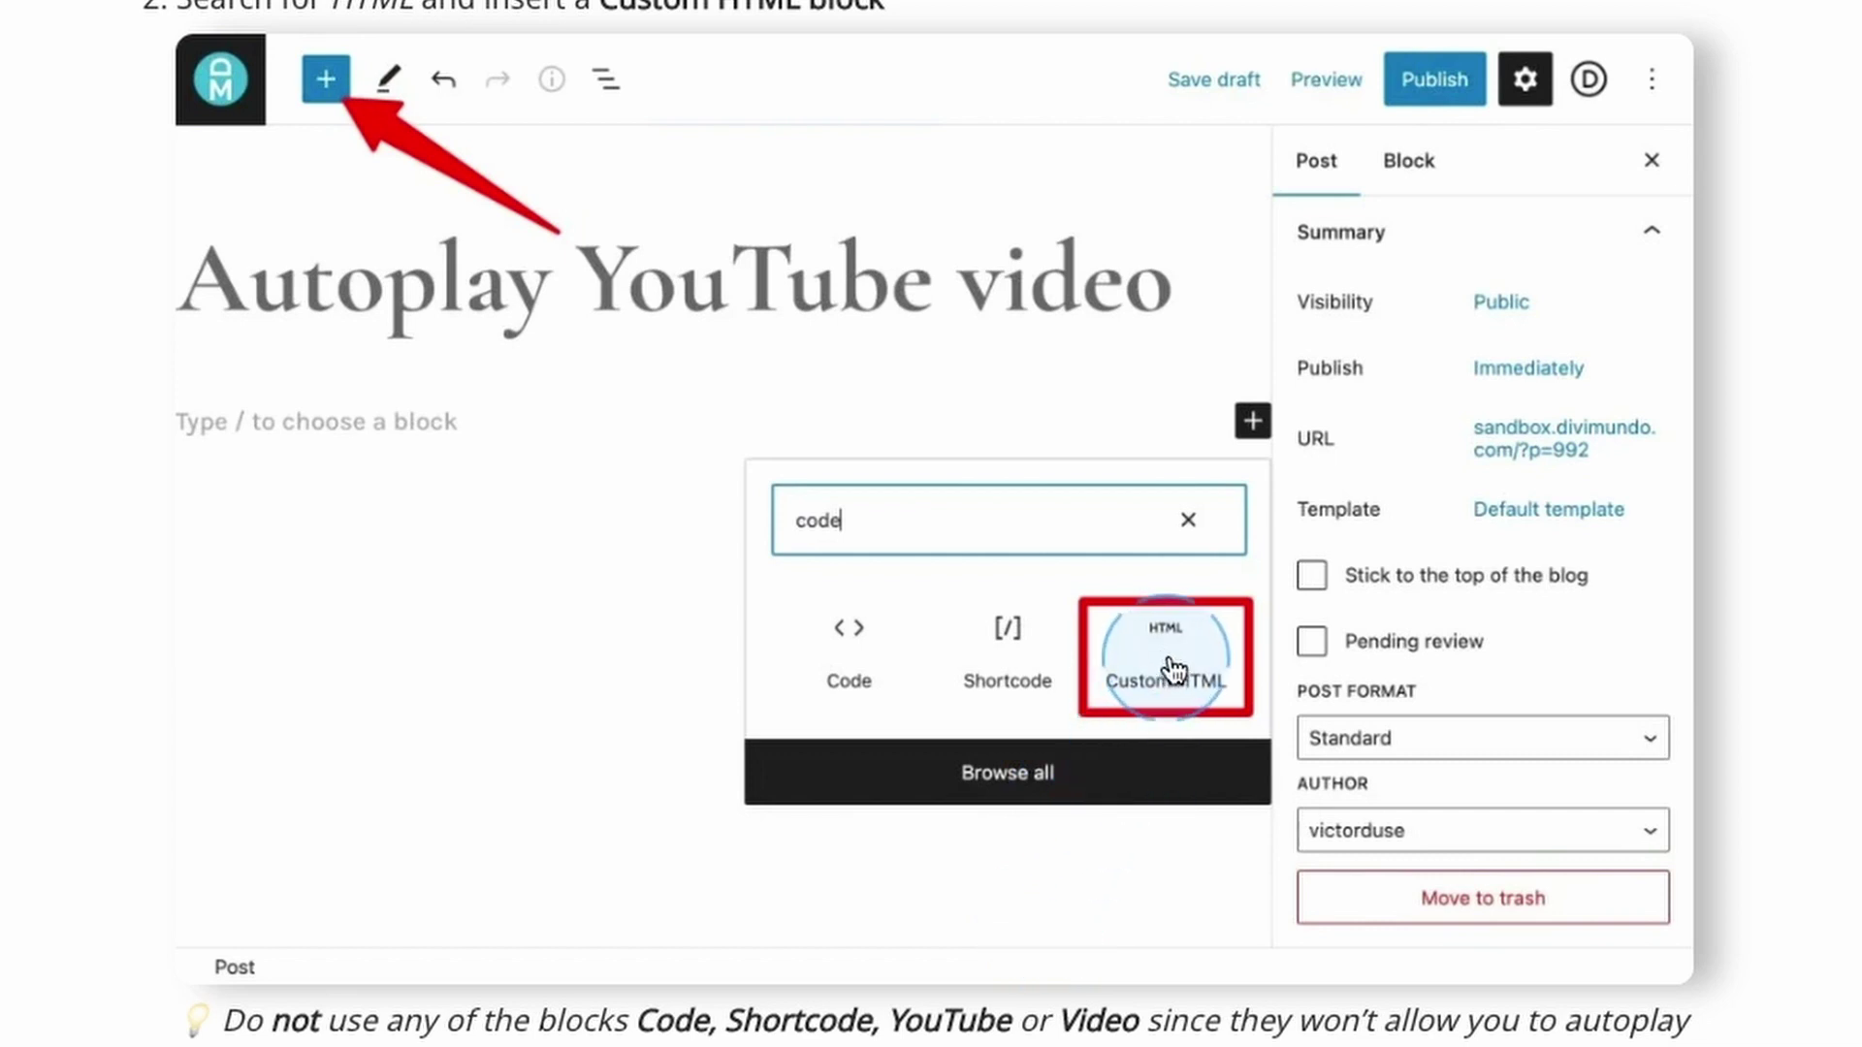
scroll(931, 524, "down", 1)
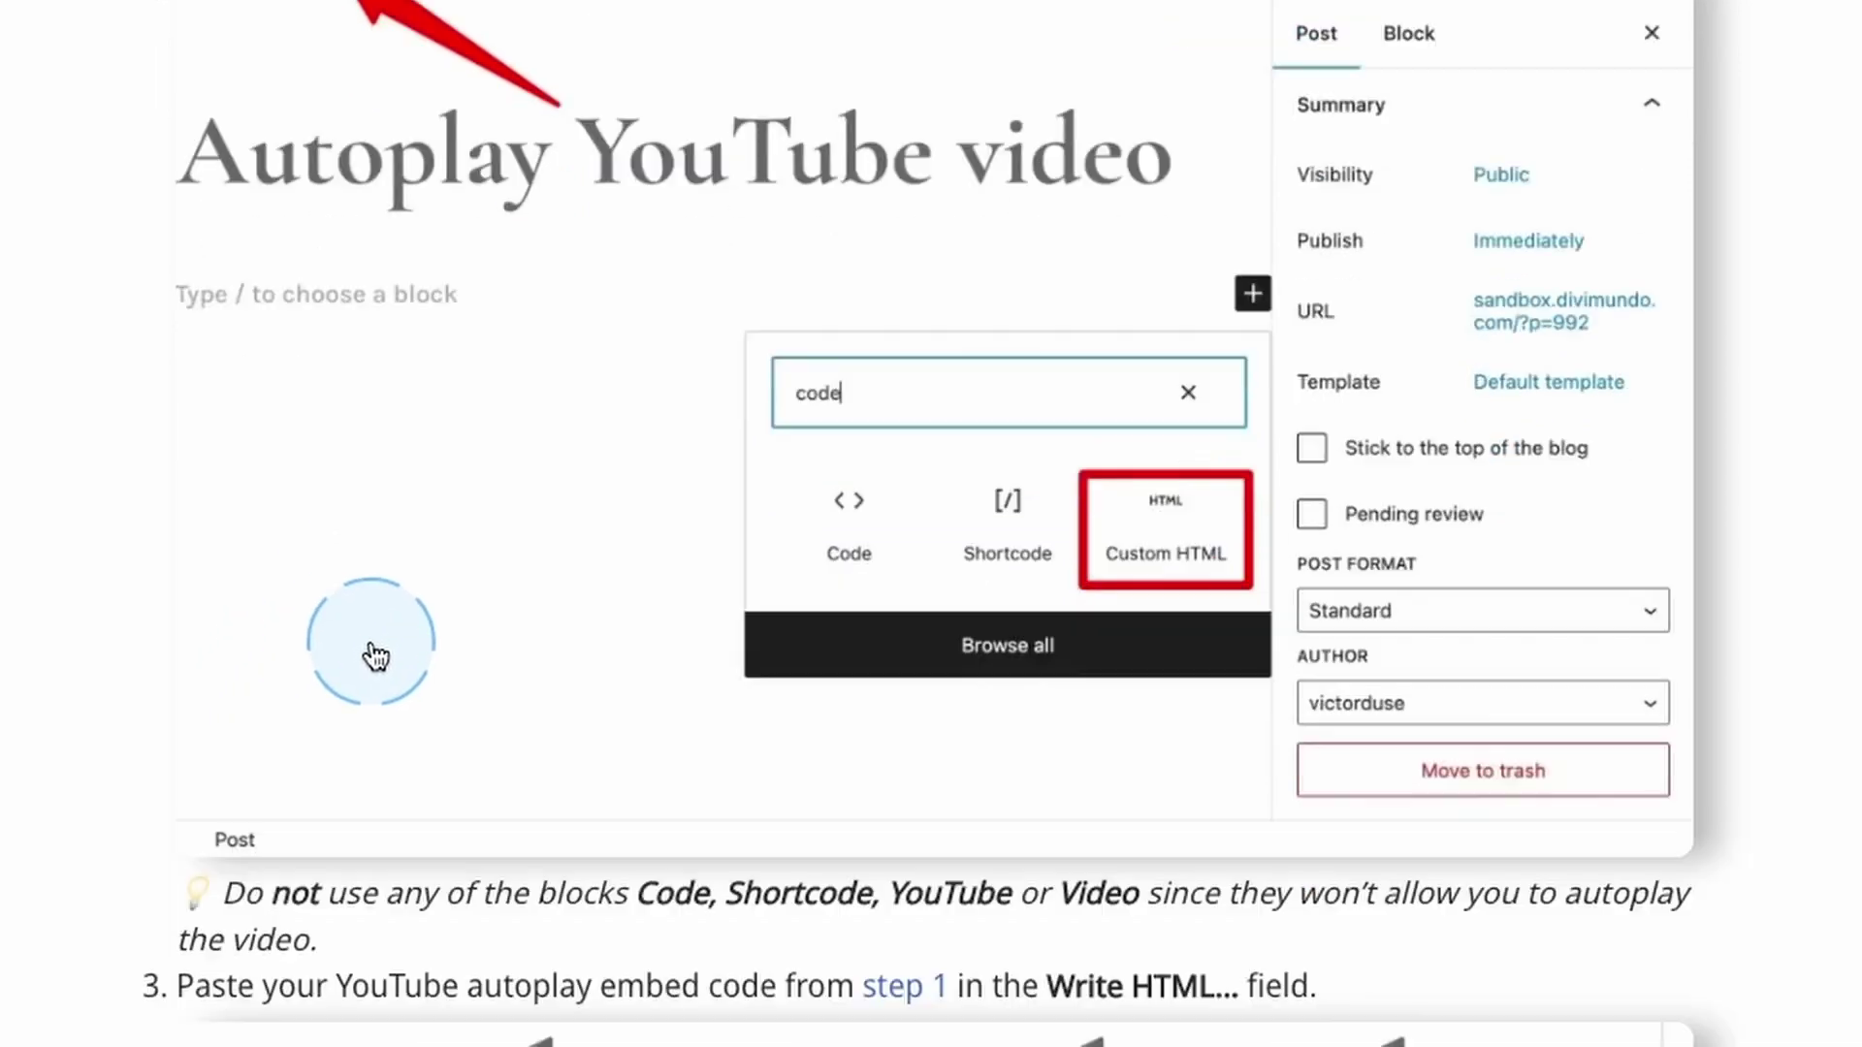
scroll(377, 657, "down", 10)
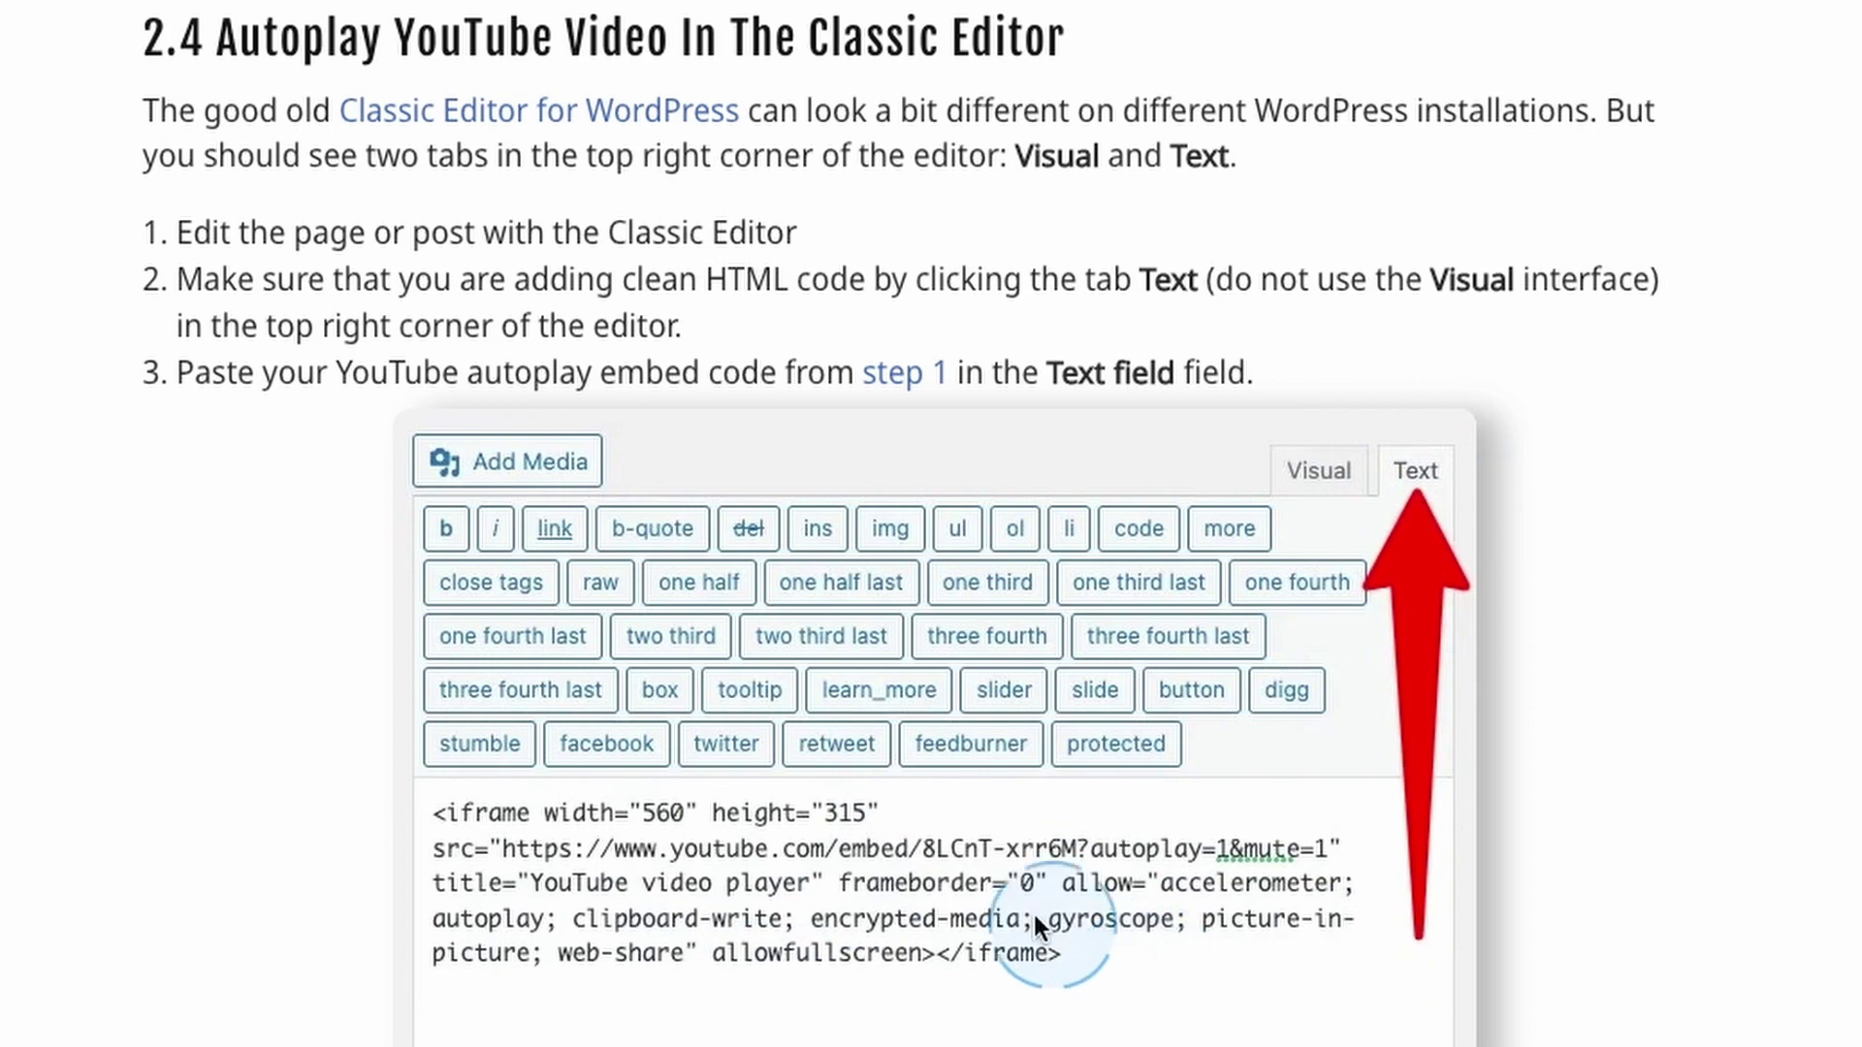
scroll(766, 882, "down", 6)
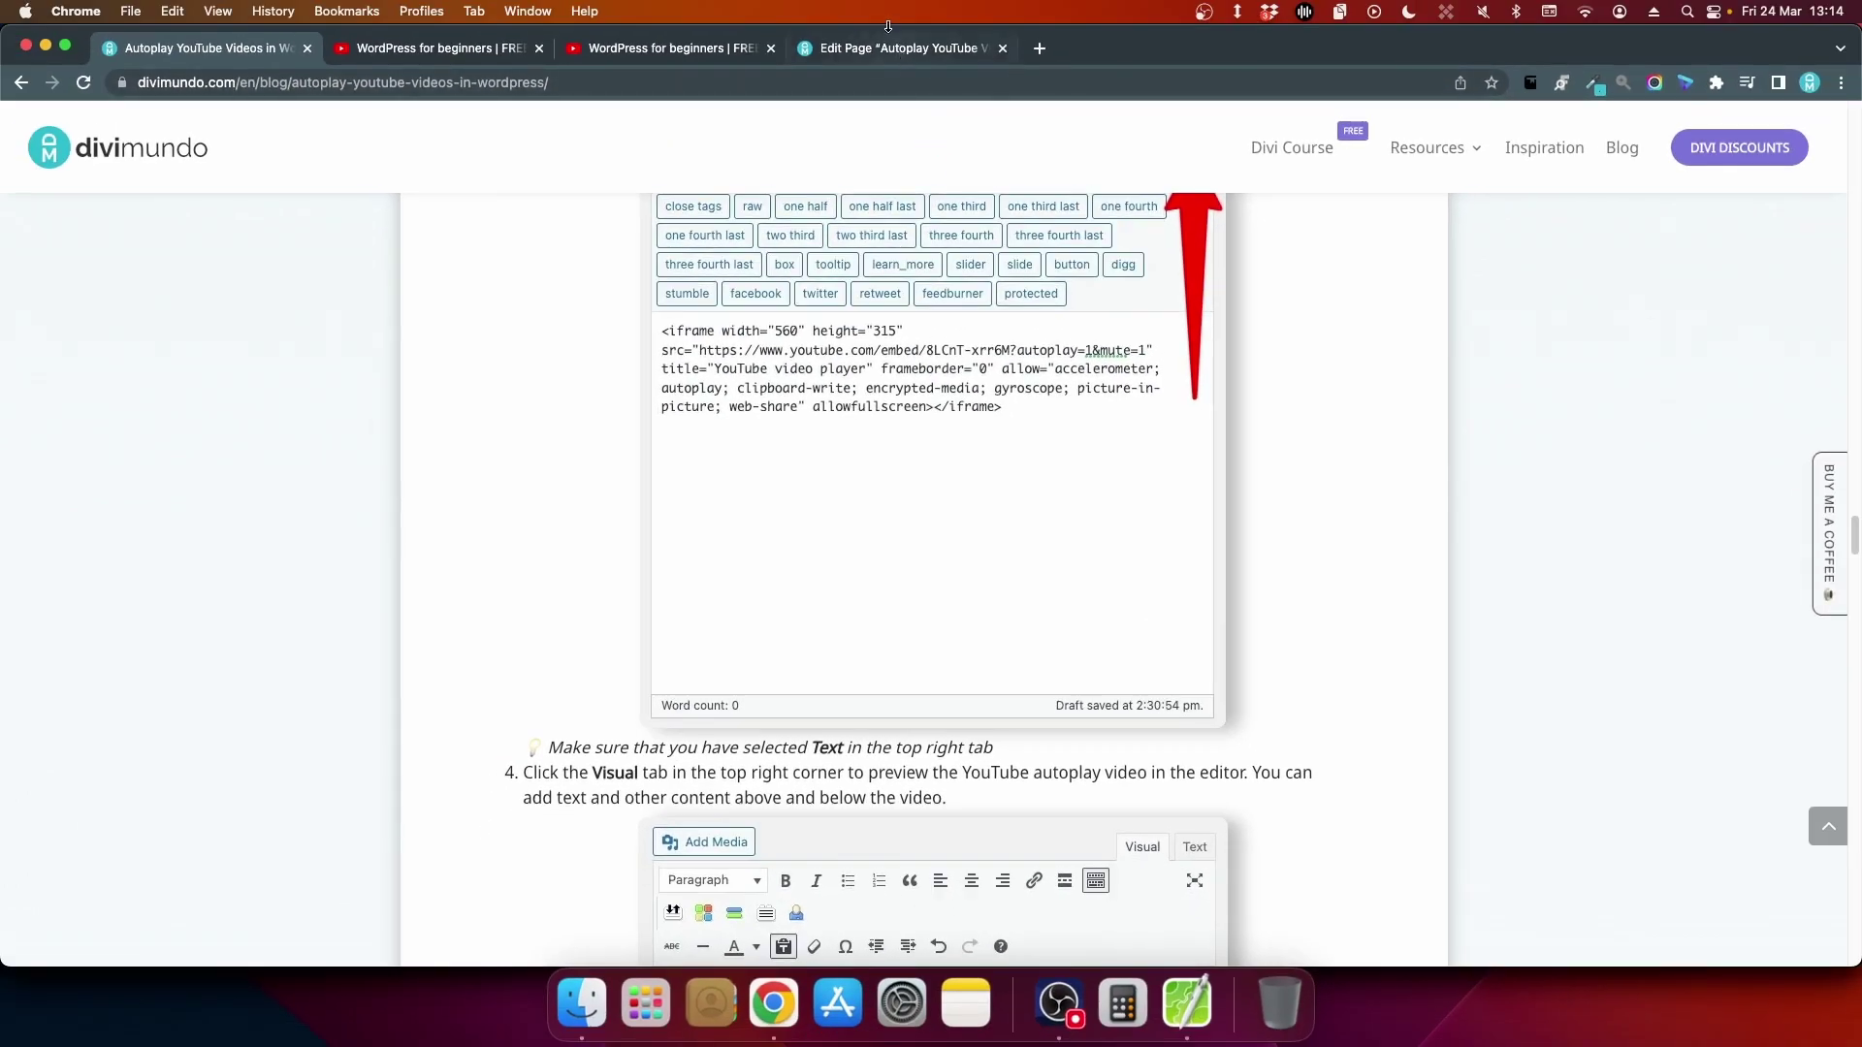
- Go back to the Divi page editor and save the Code module's settings
left_click(884, 45)
left_click(1623, 761)
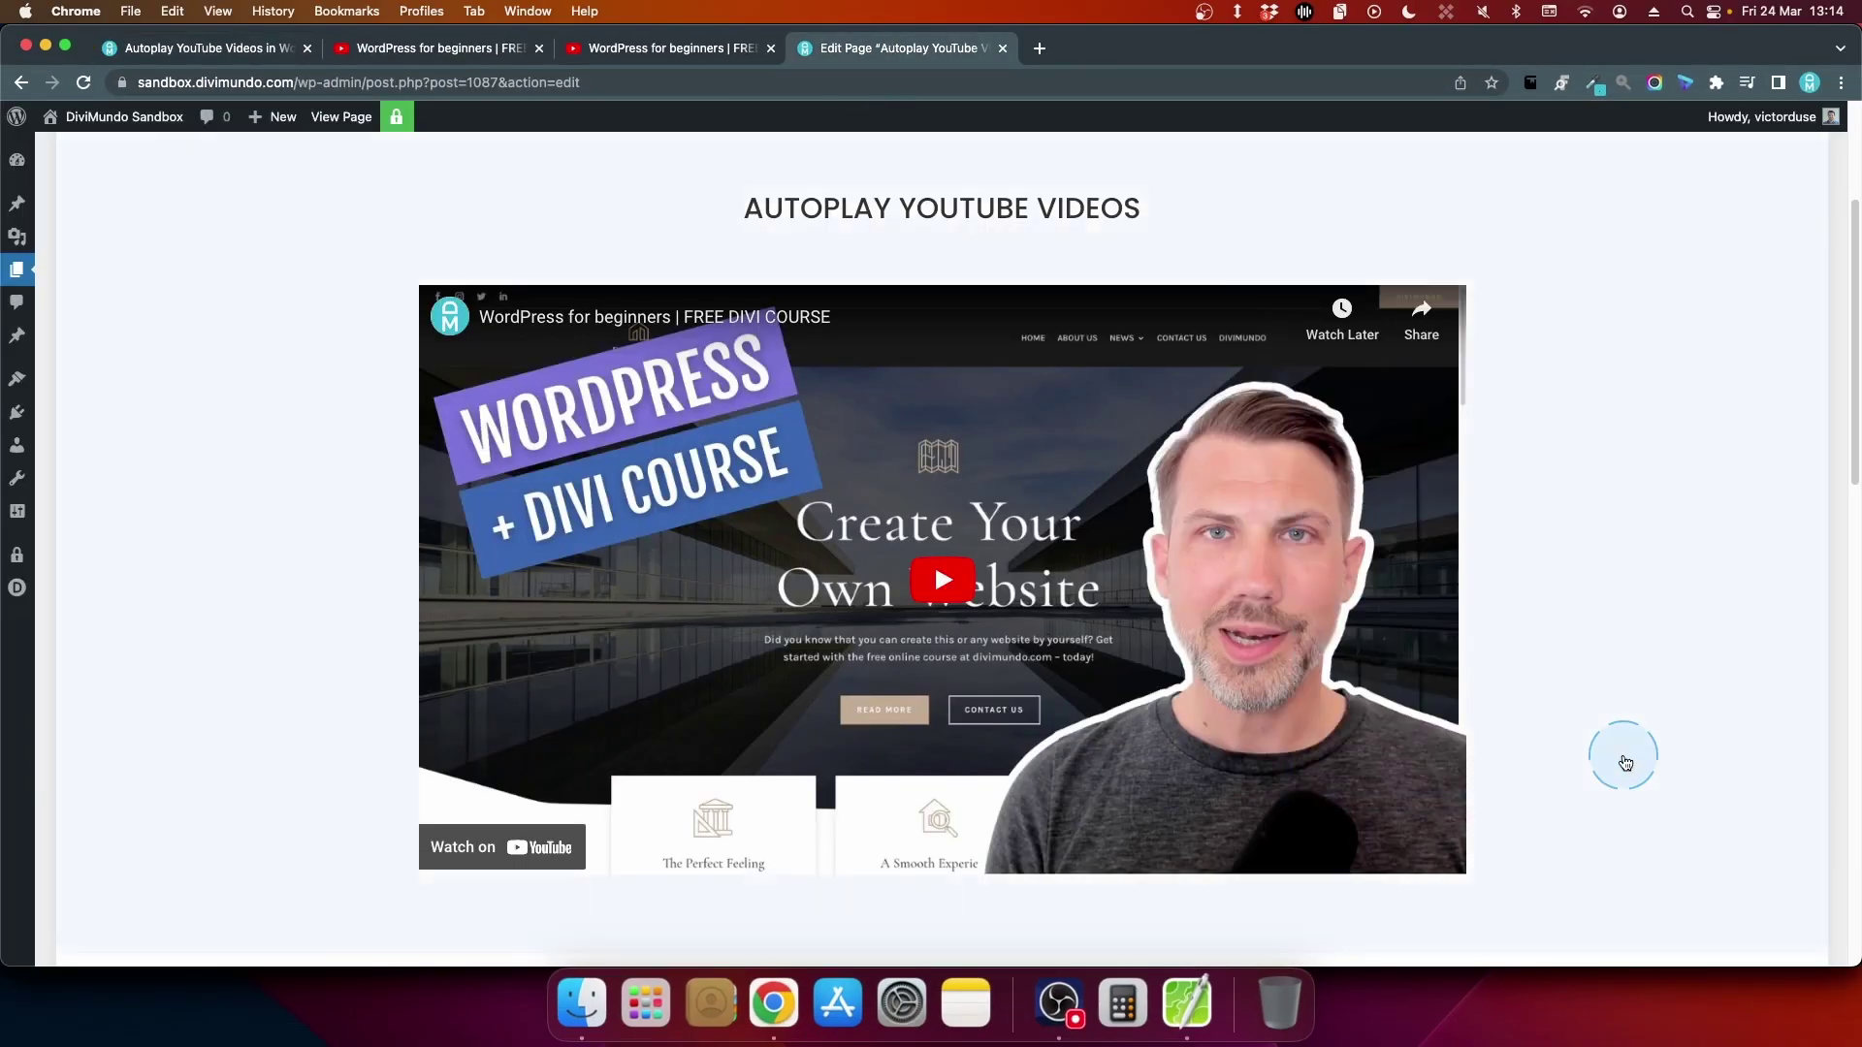
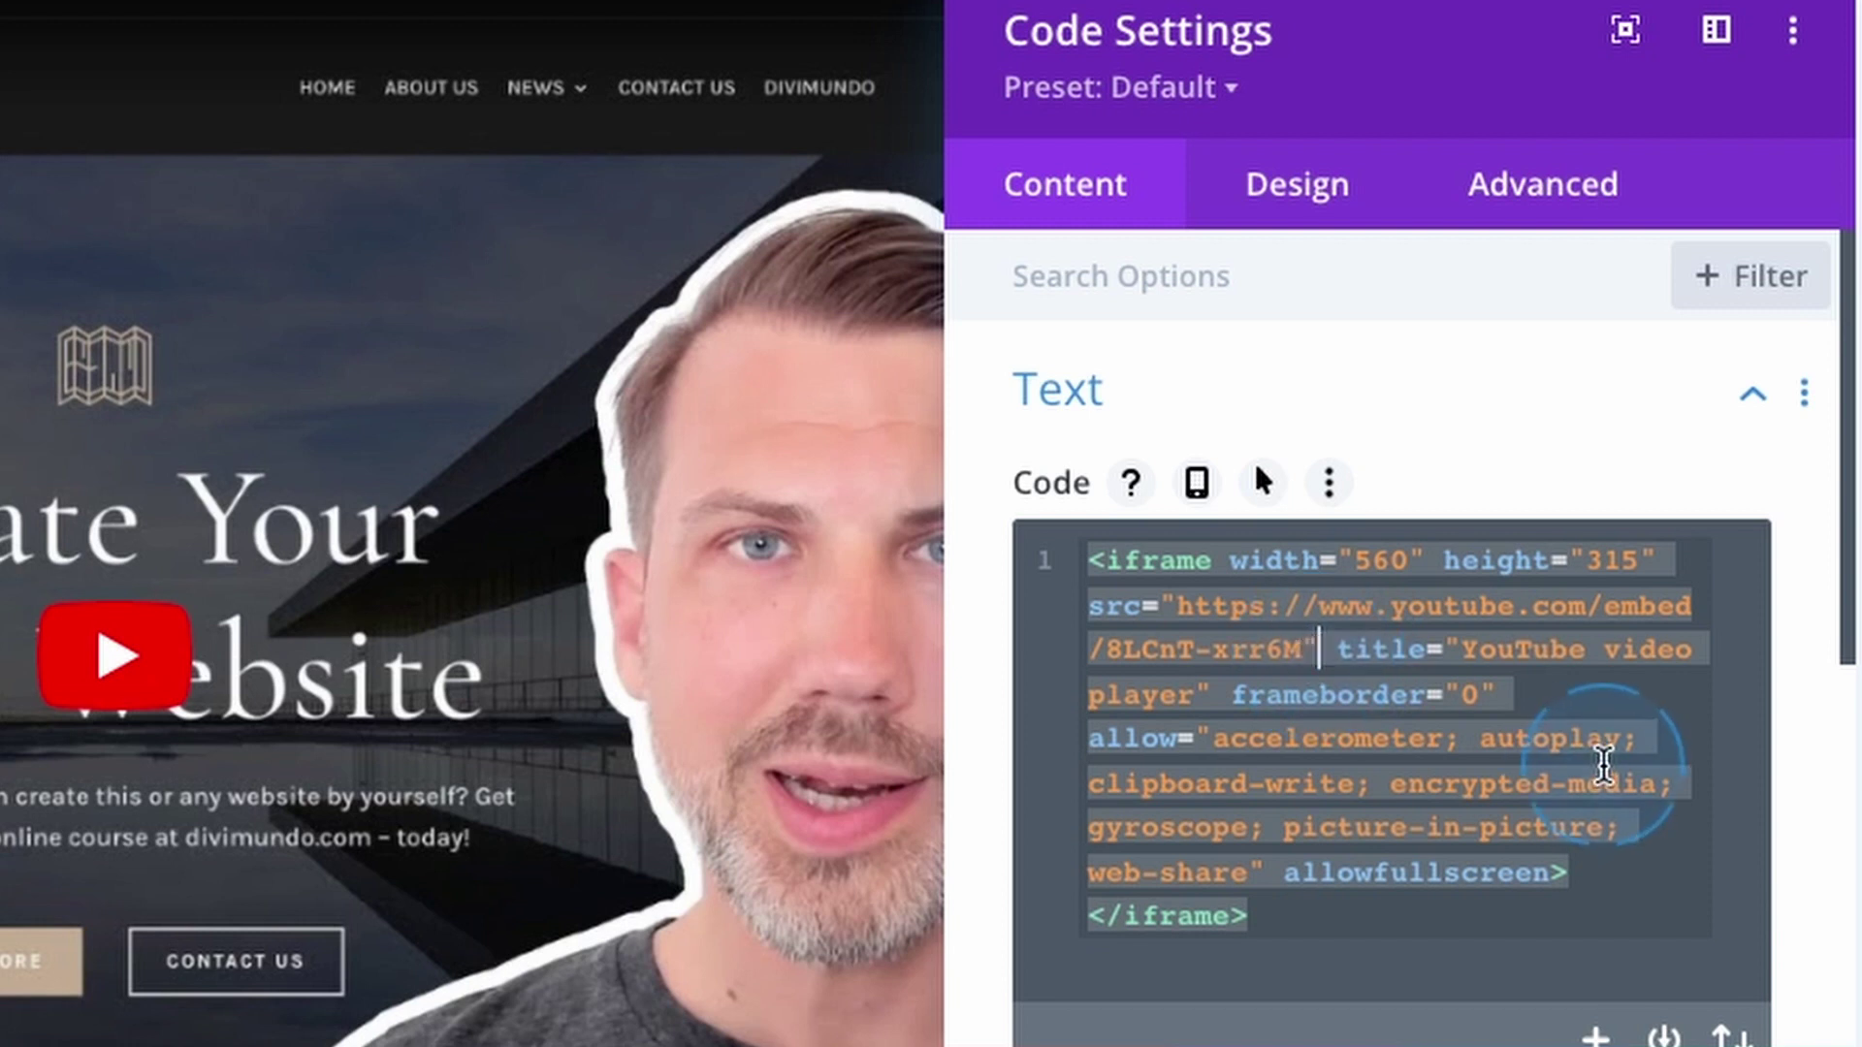
- Append the parameters ?autoplay=1&mute=1 directly after the video ID in the iframe's src URL
left_click(1317, 648)
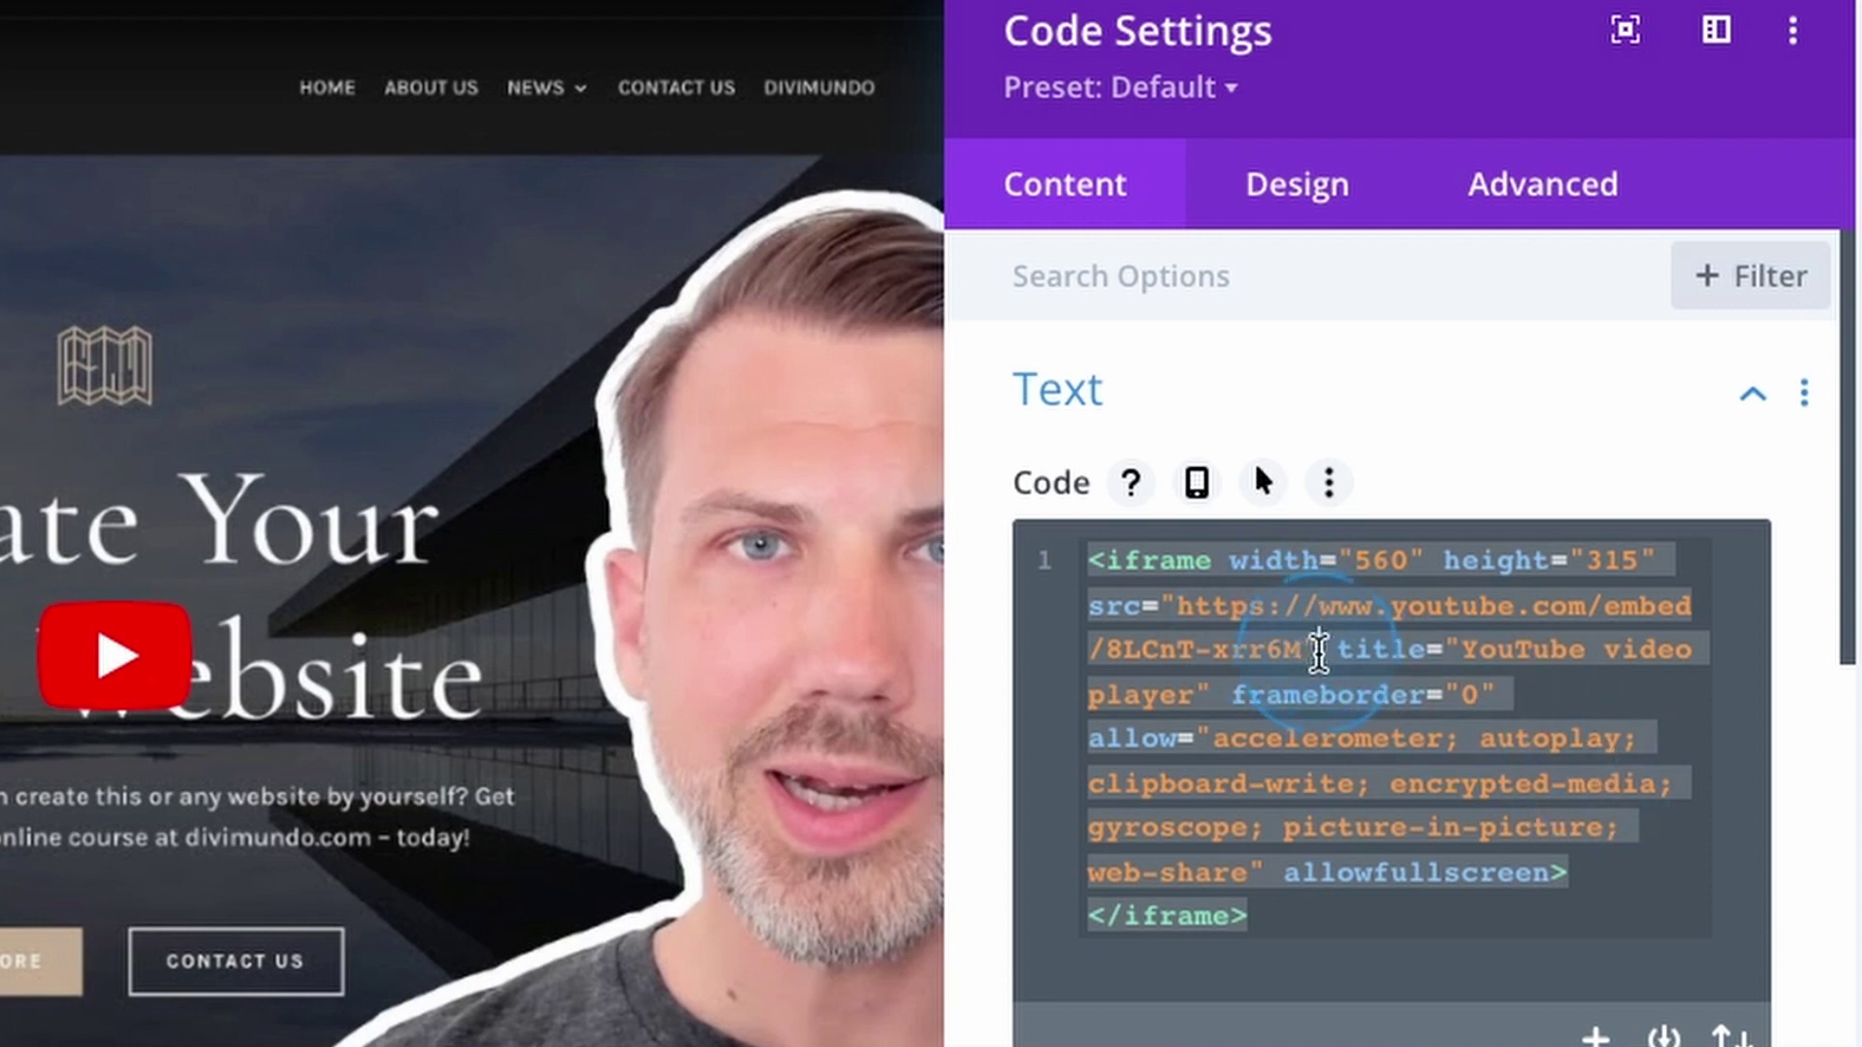
key("Left")
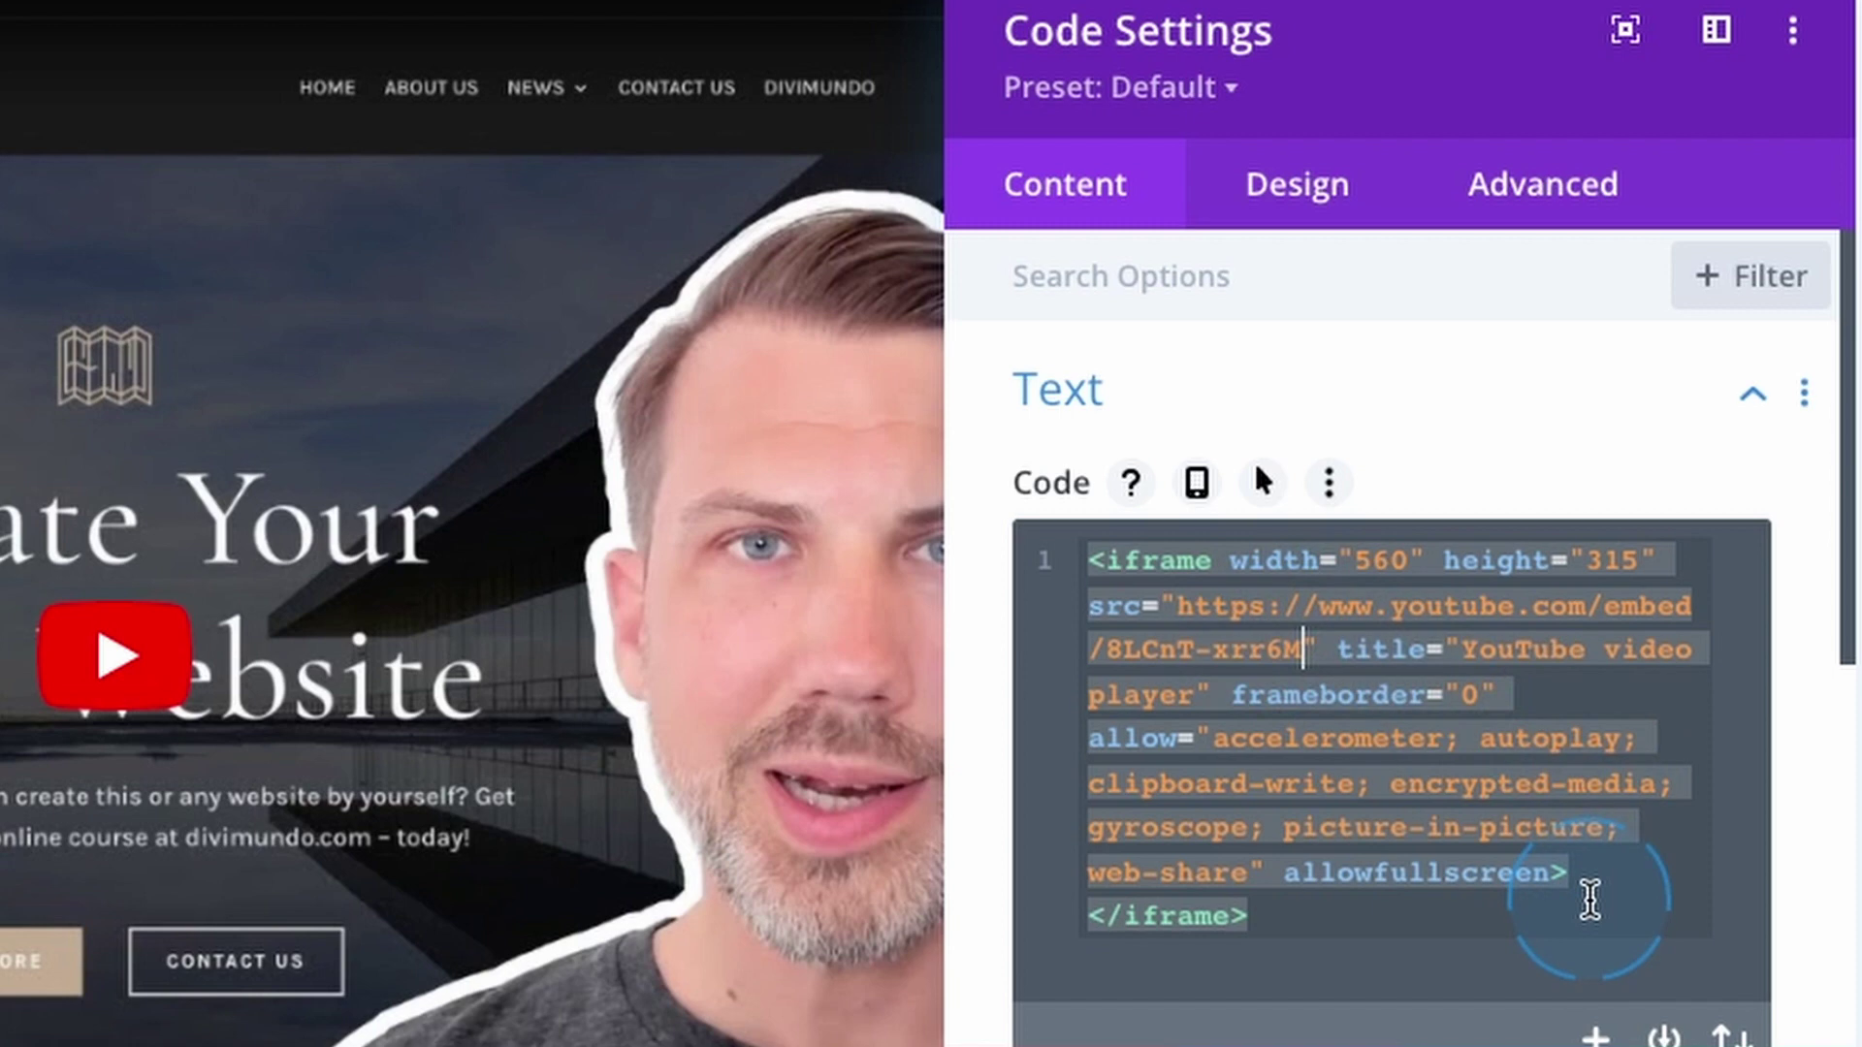
type("?")
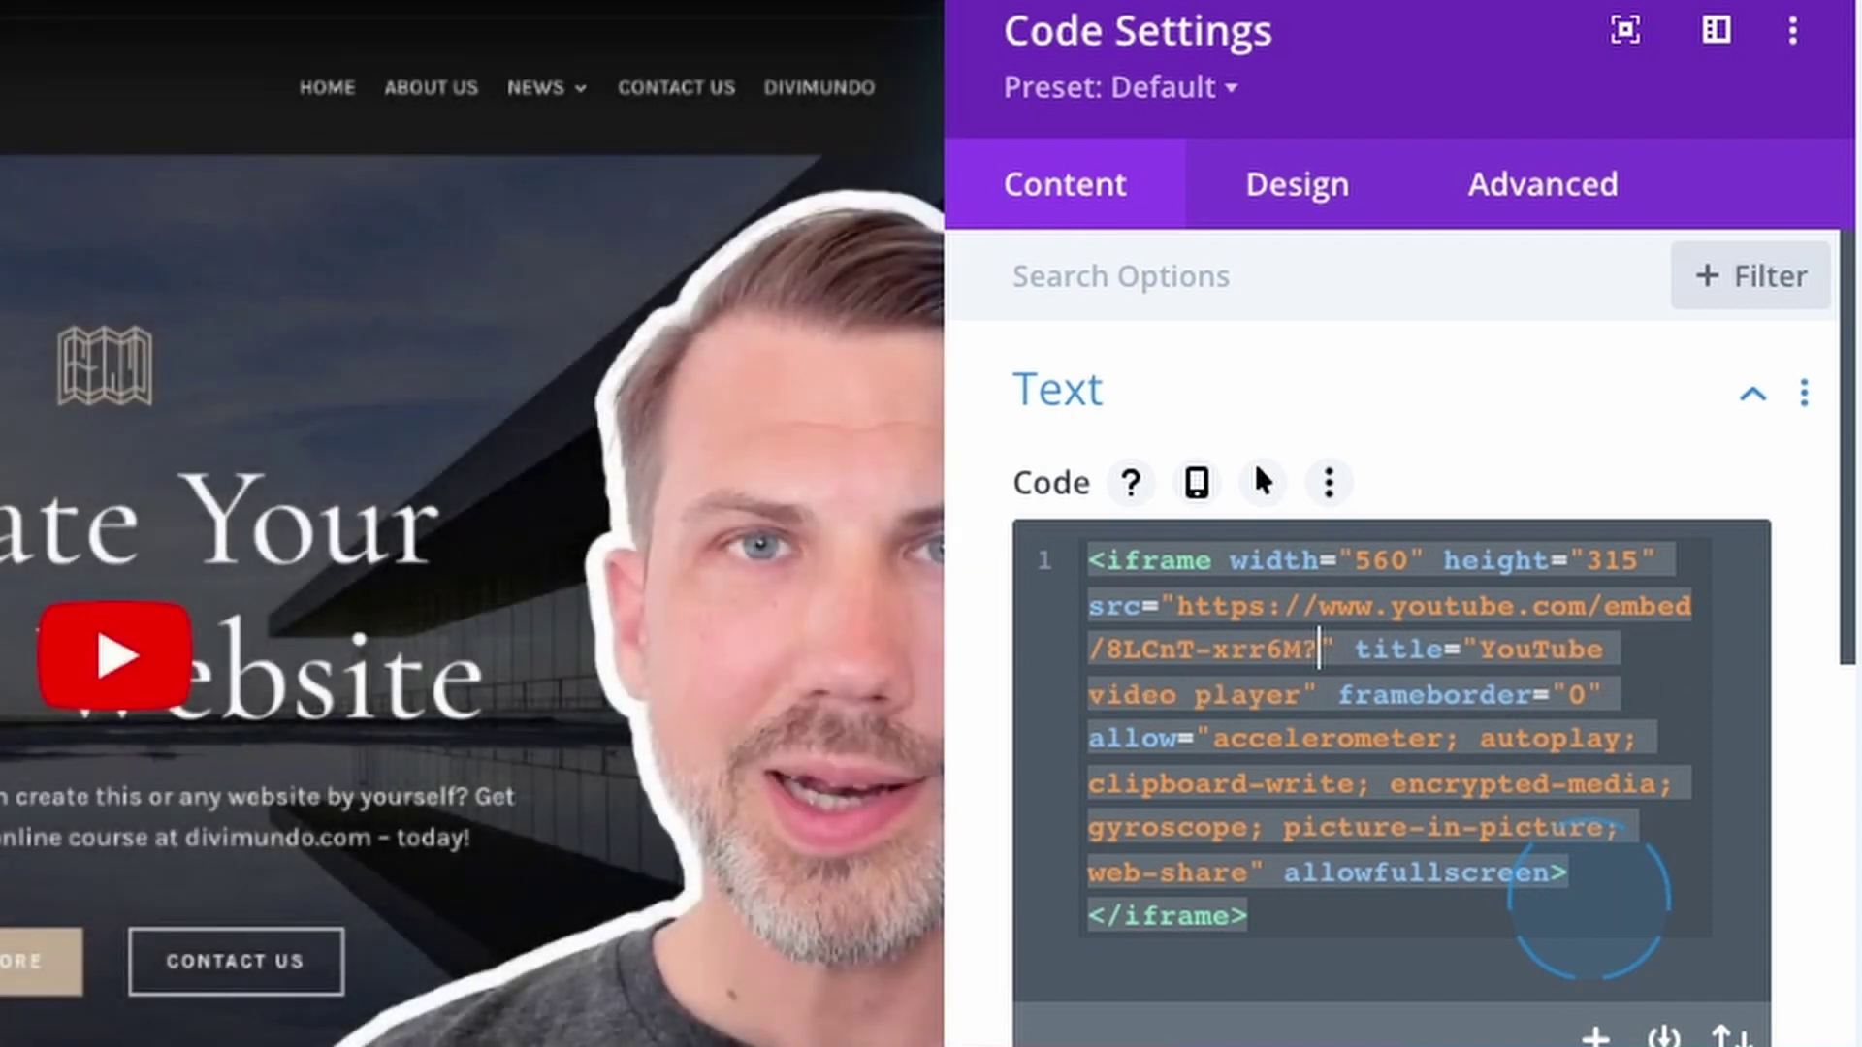
type("autoplay")
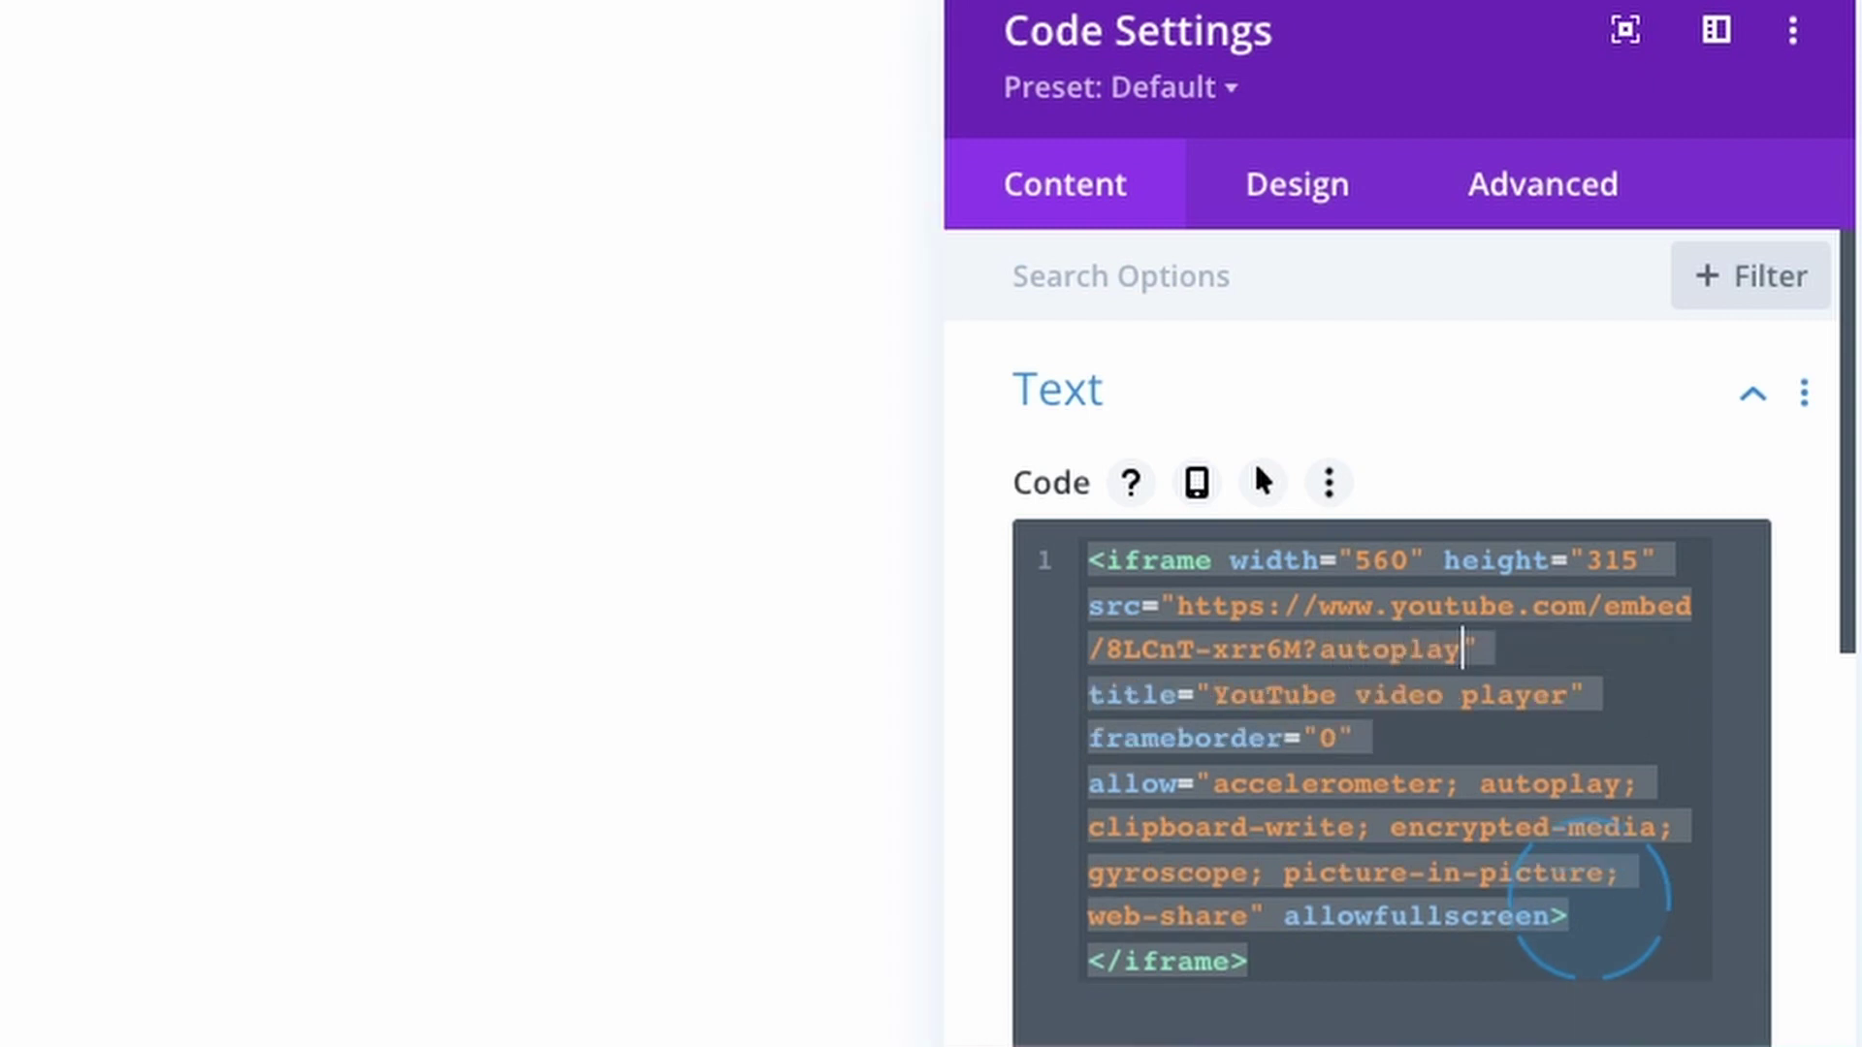
type("=1")
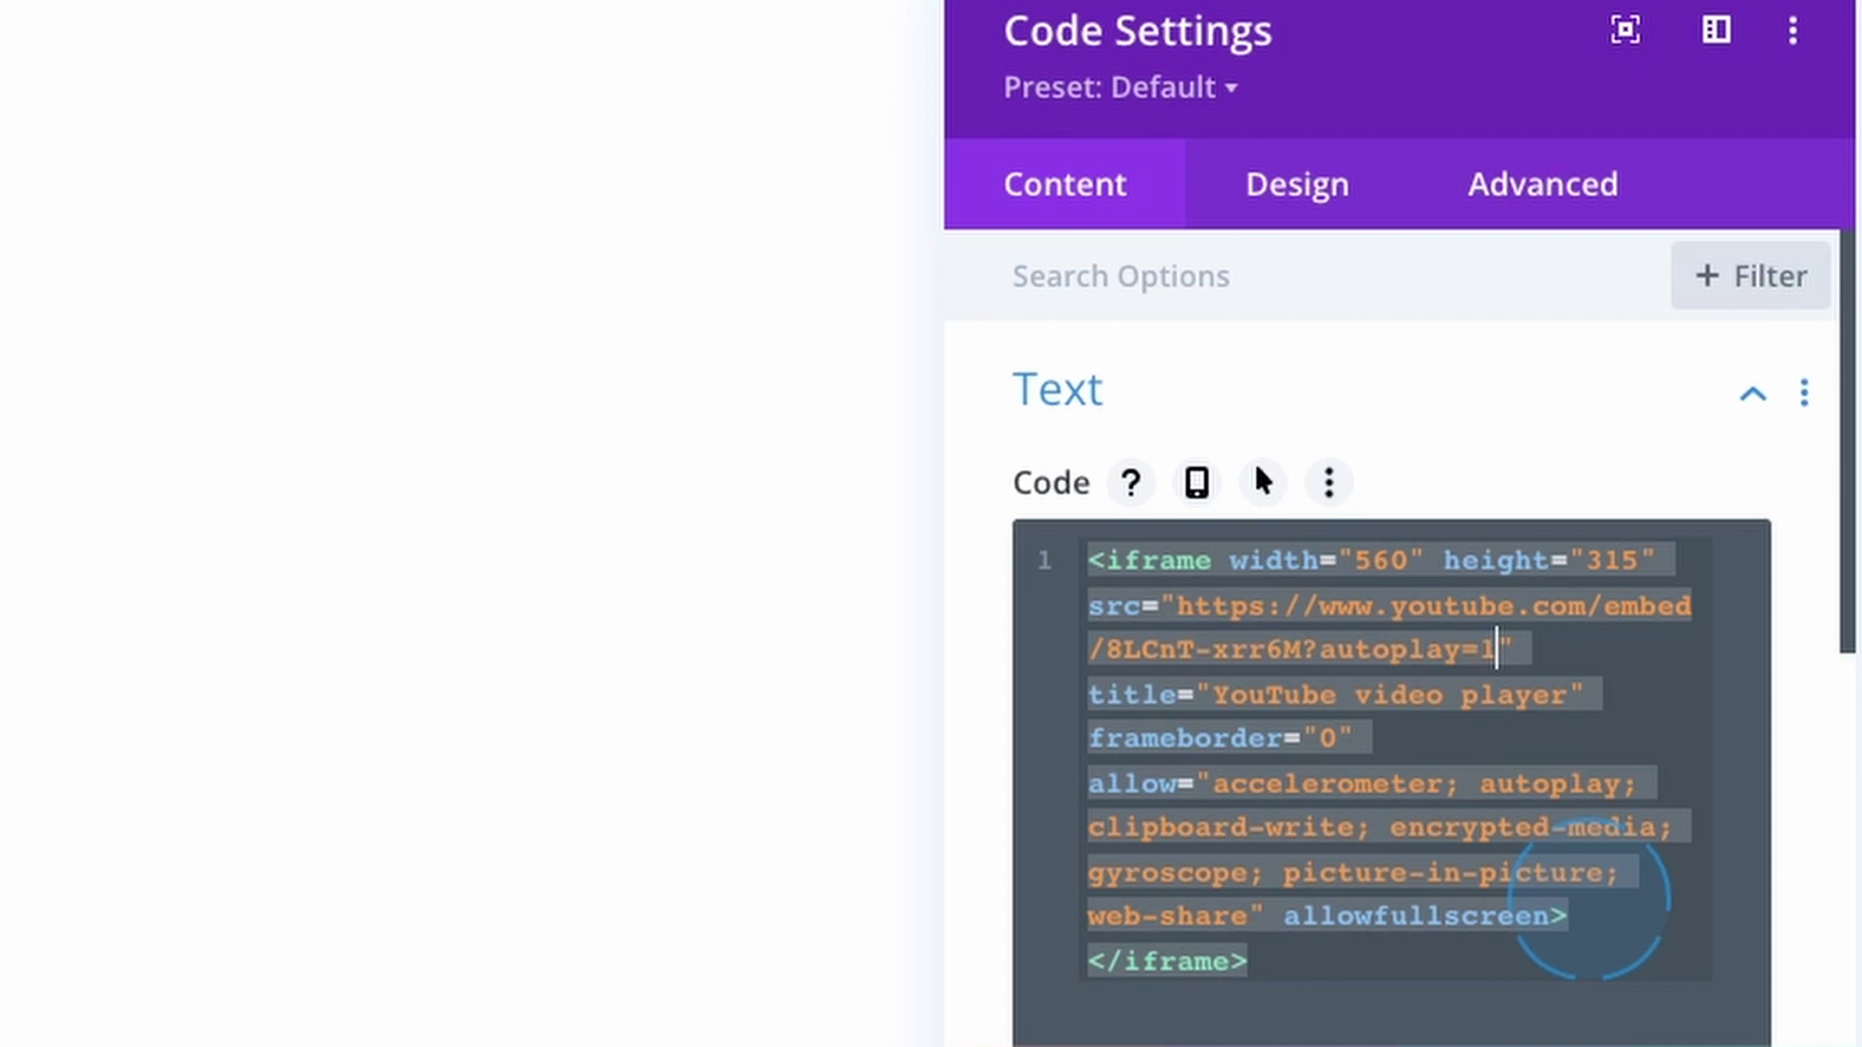
type("&")
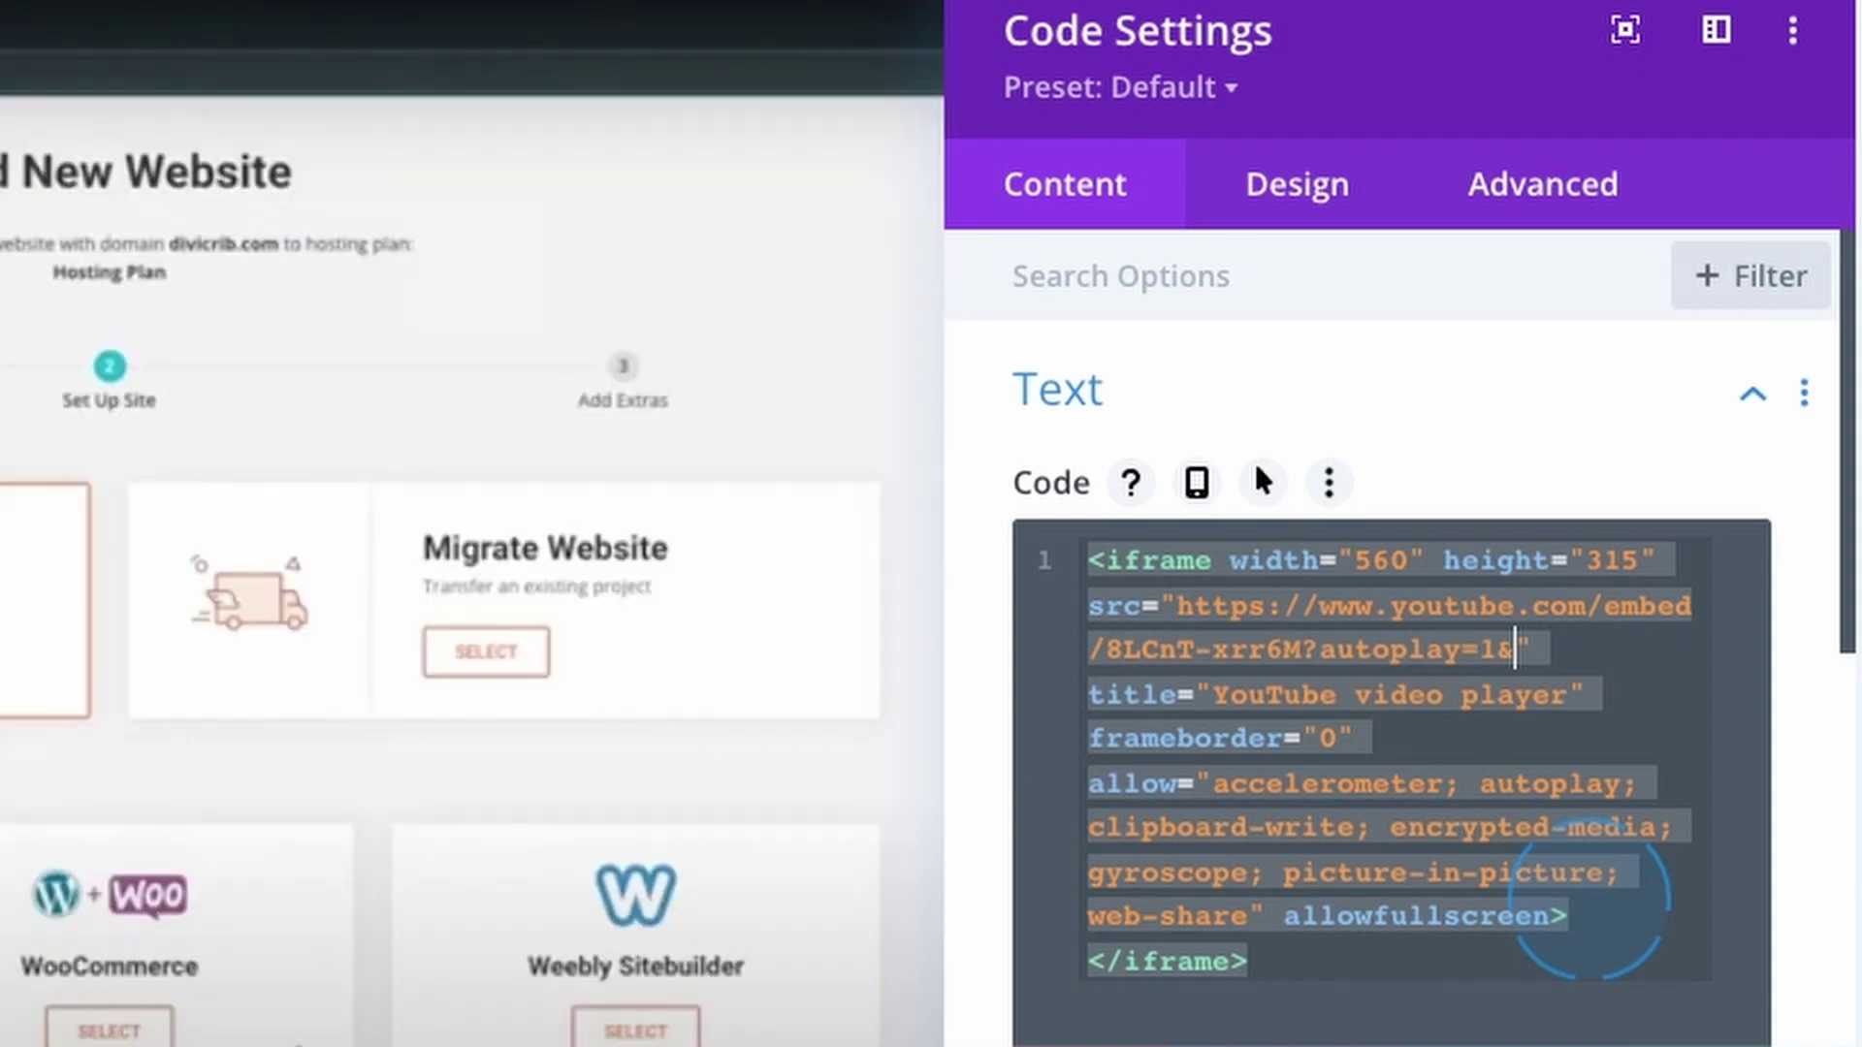
type("mute=")
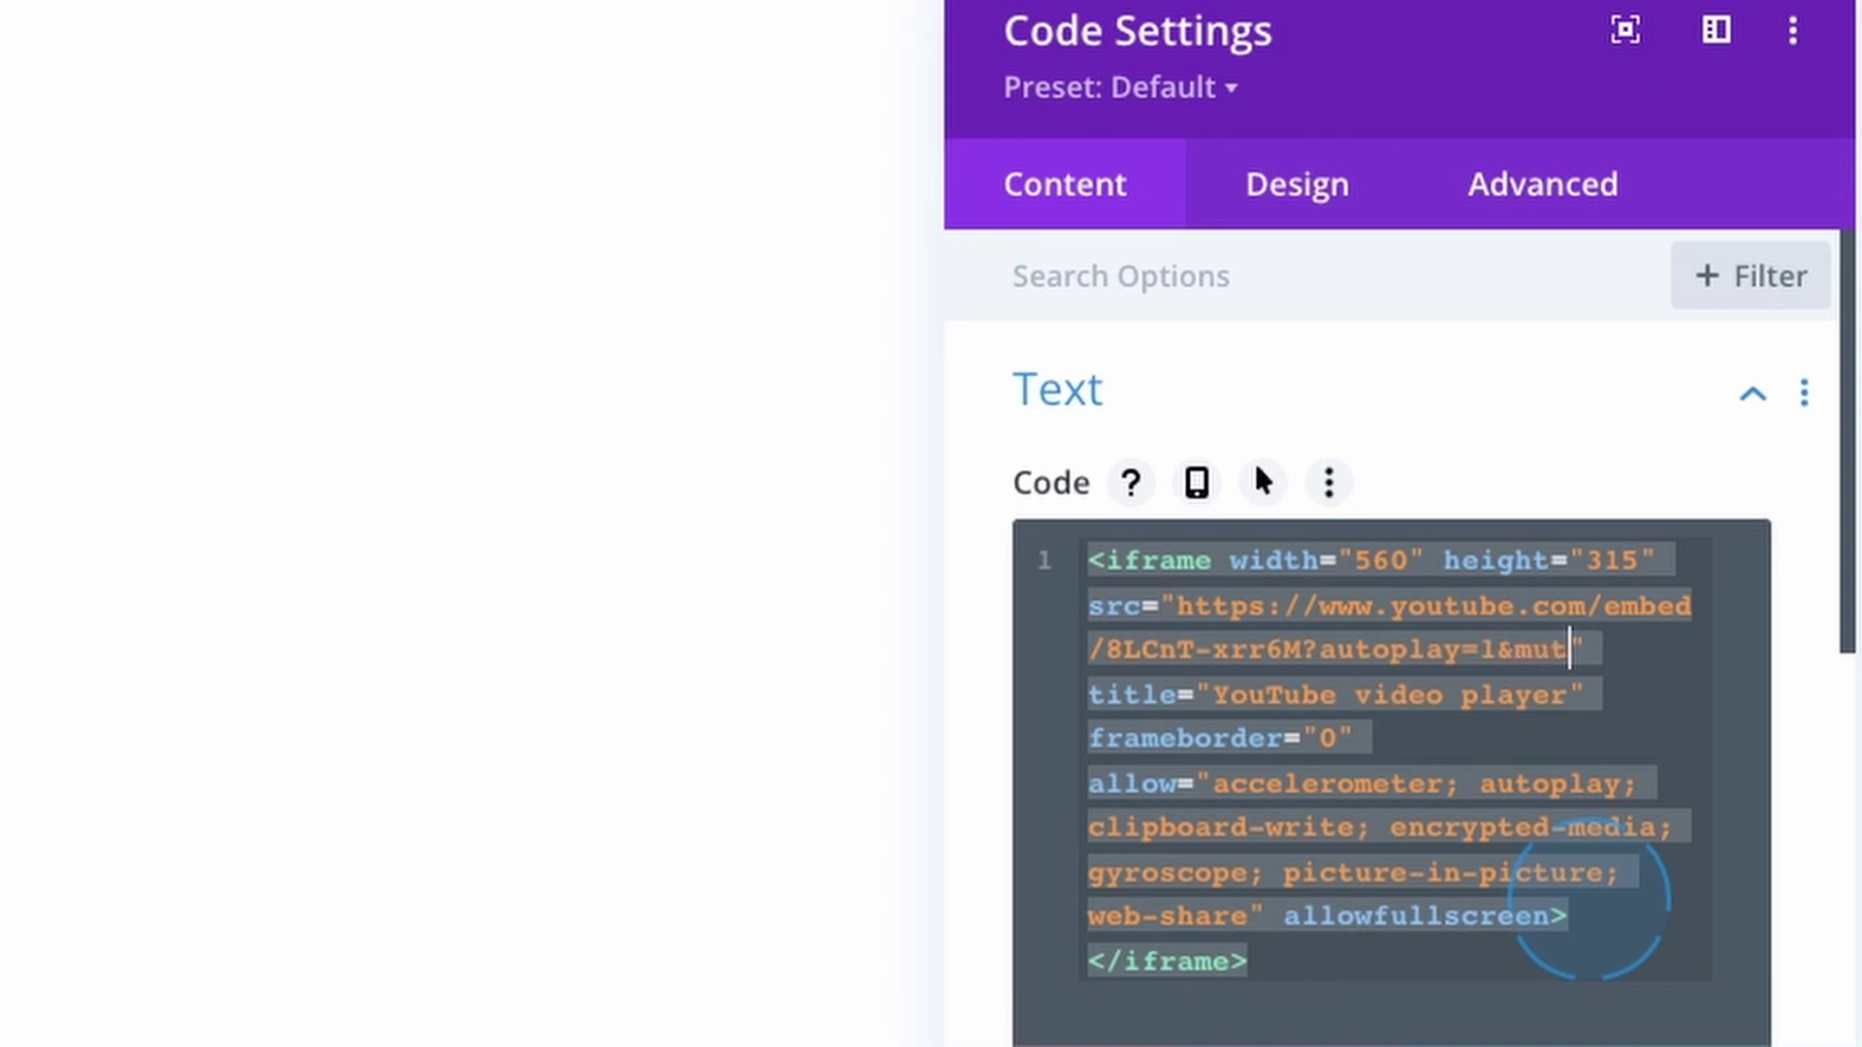
type("1")
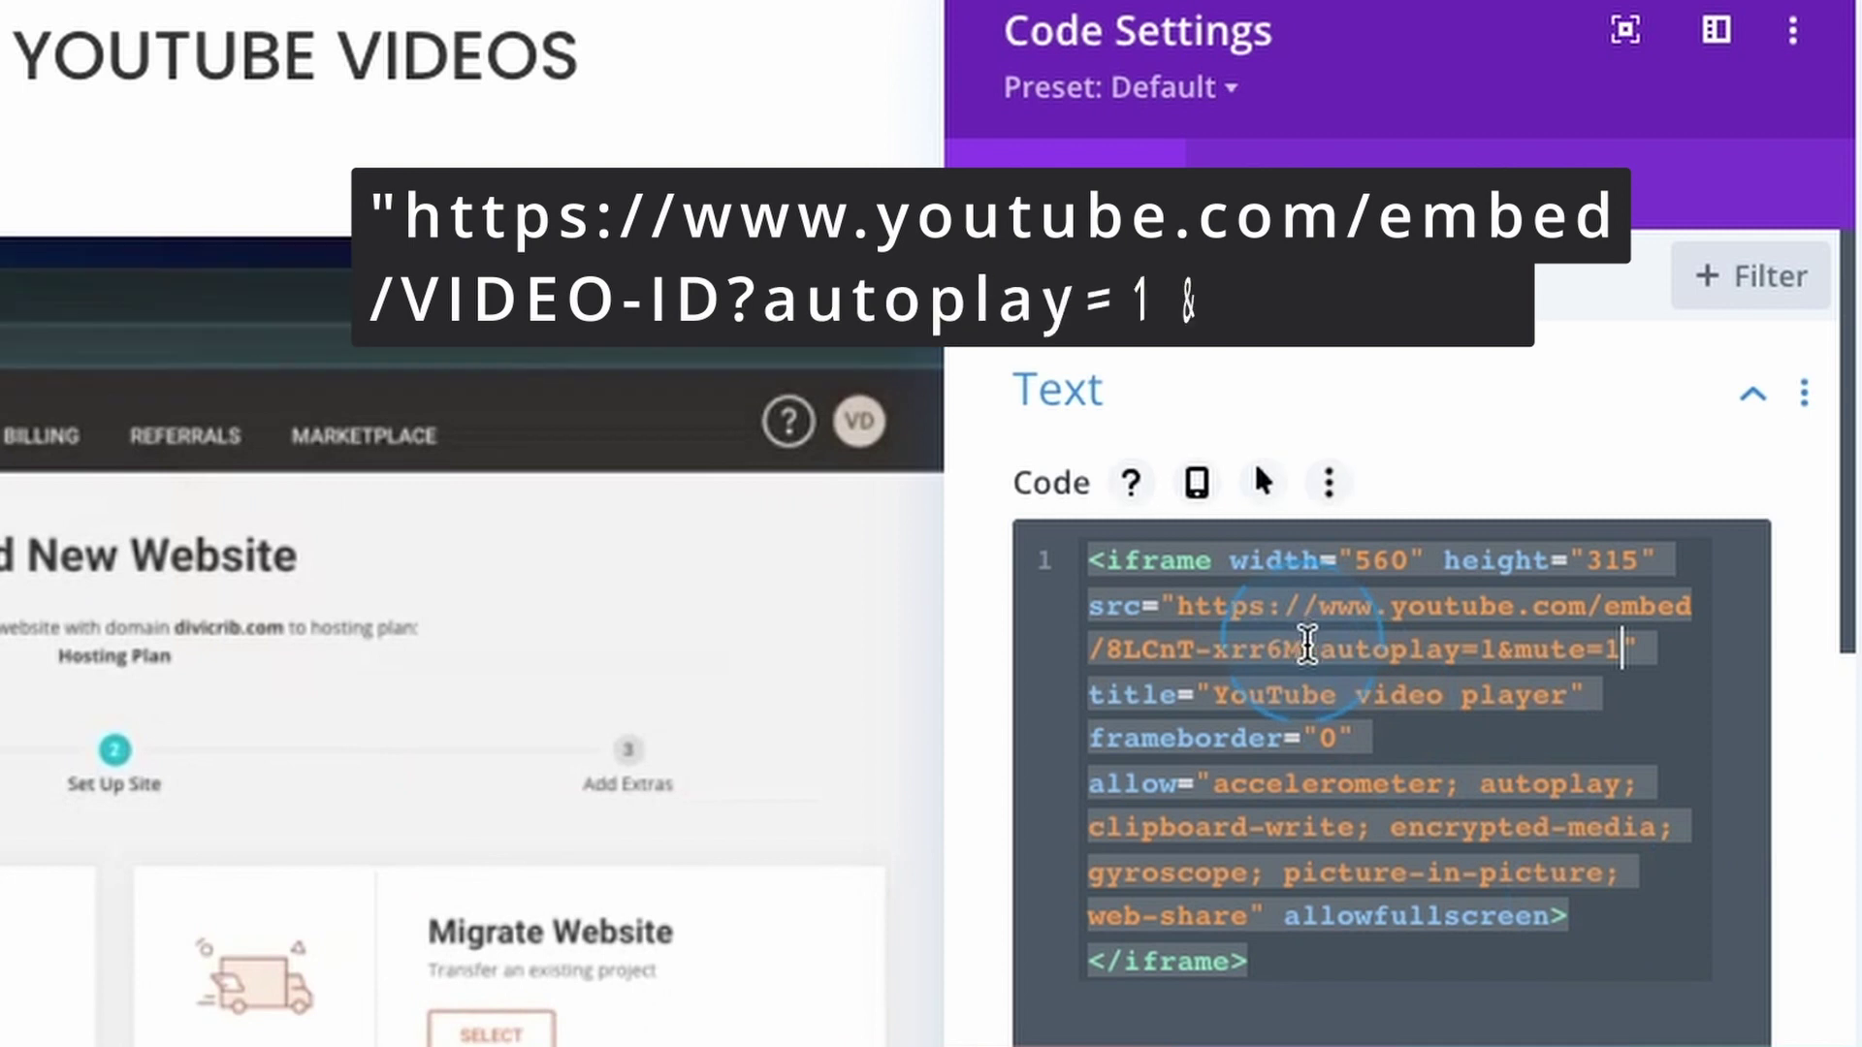
left_click_drag(1303, 648, 1622, 648)
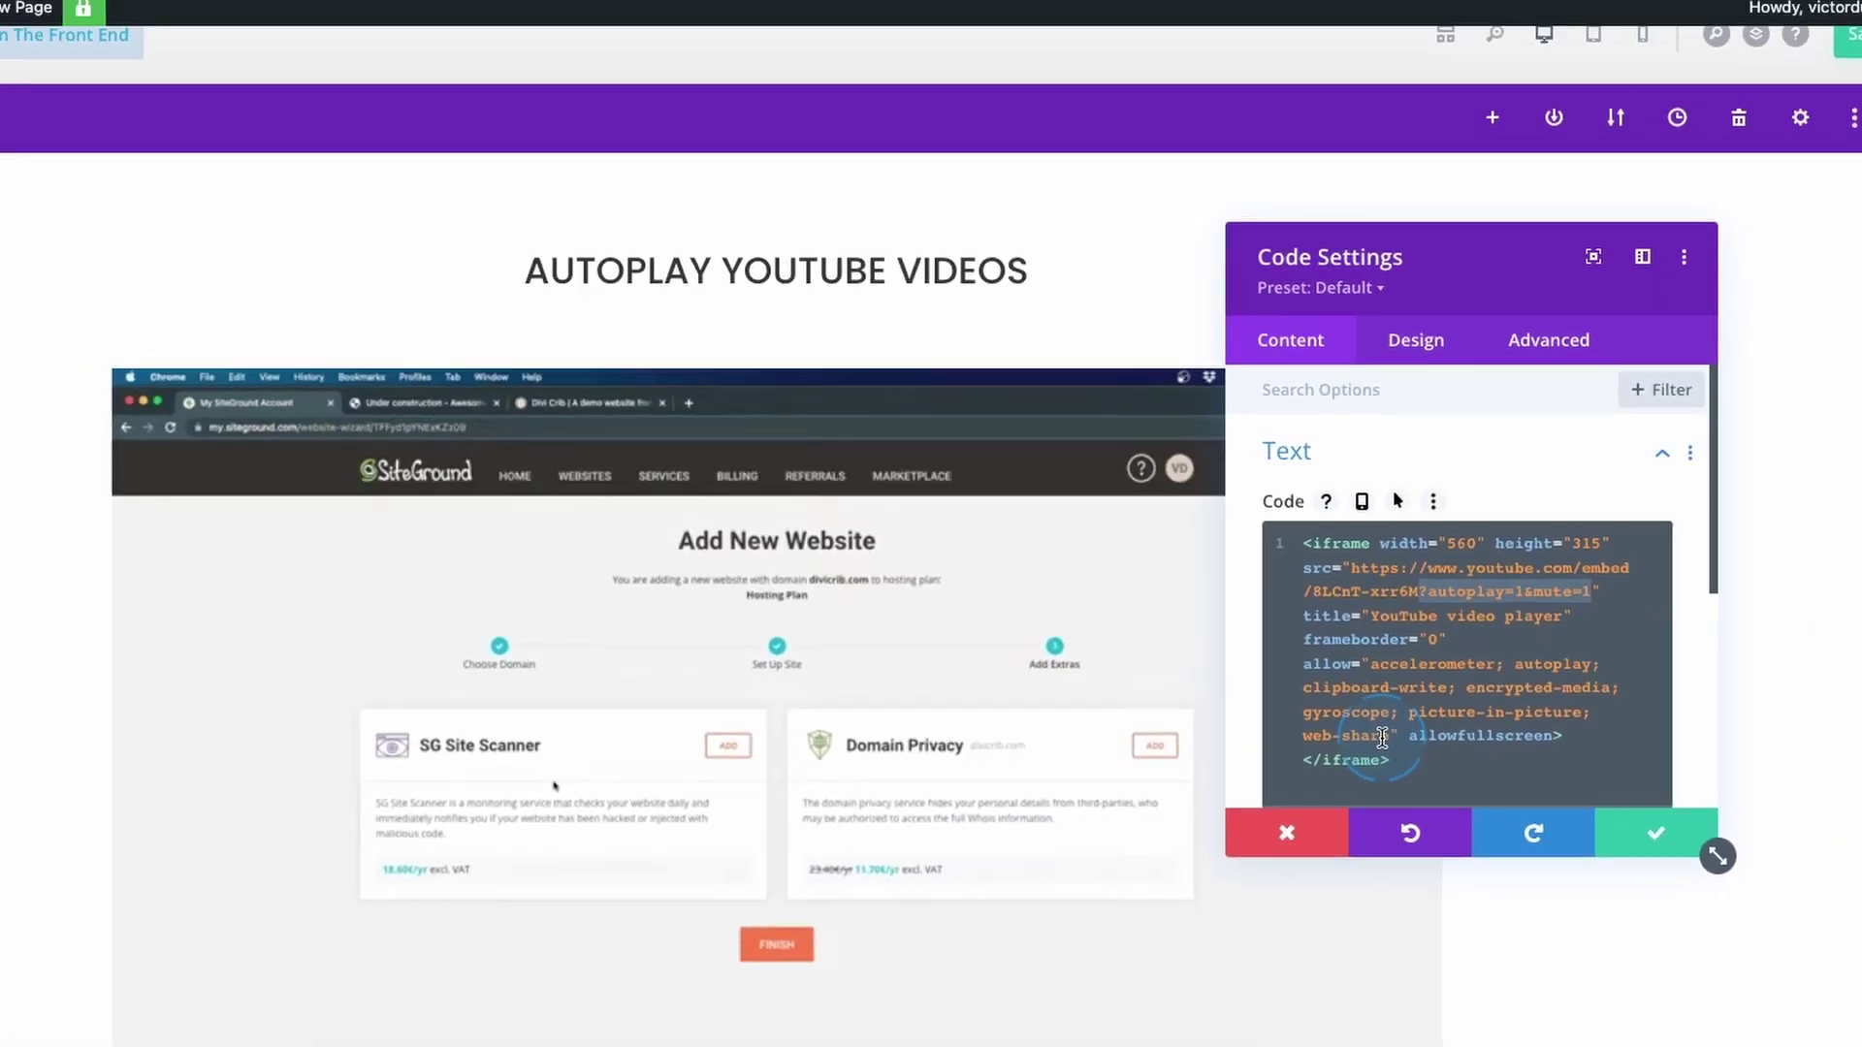
- Save the Code module and the page, and open the published page to check that the video autoplays
left_click(1636, 773)
scroll(582, 208, "up", 3)
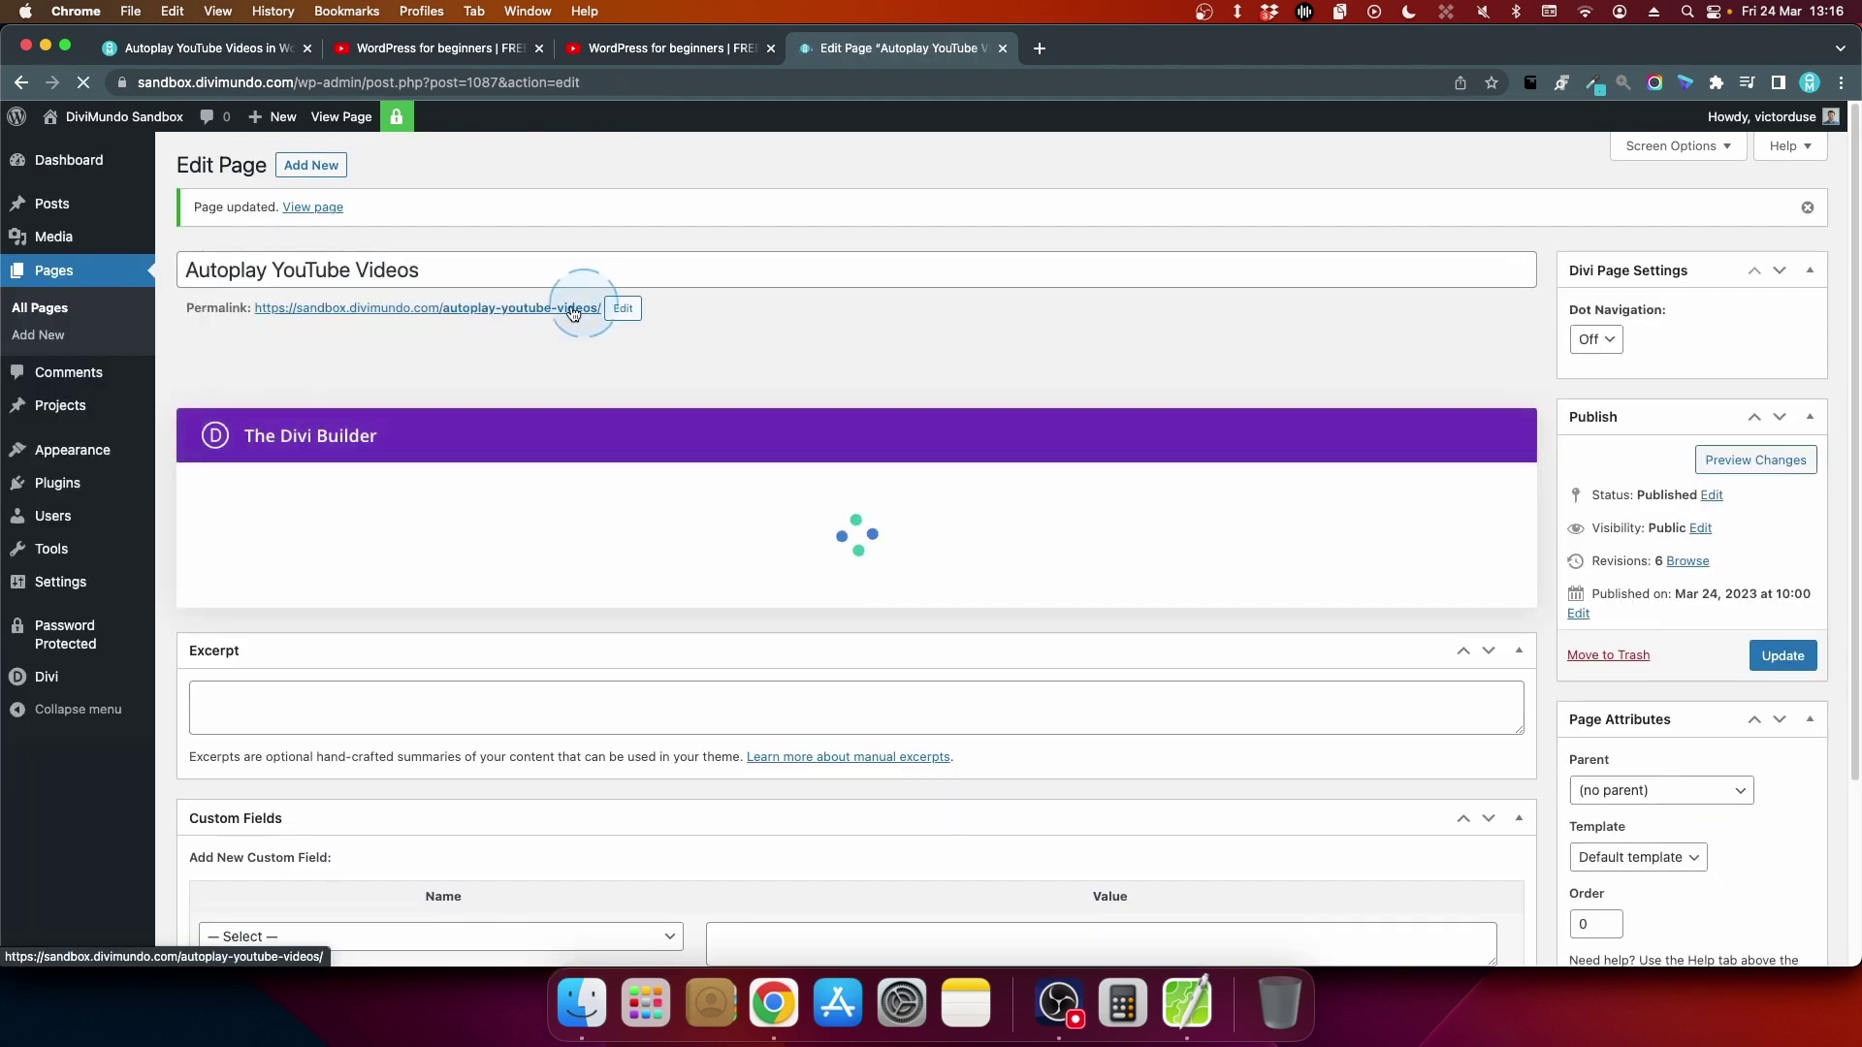
left_click(574, 310)
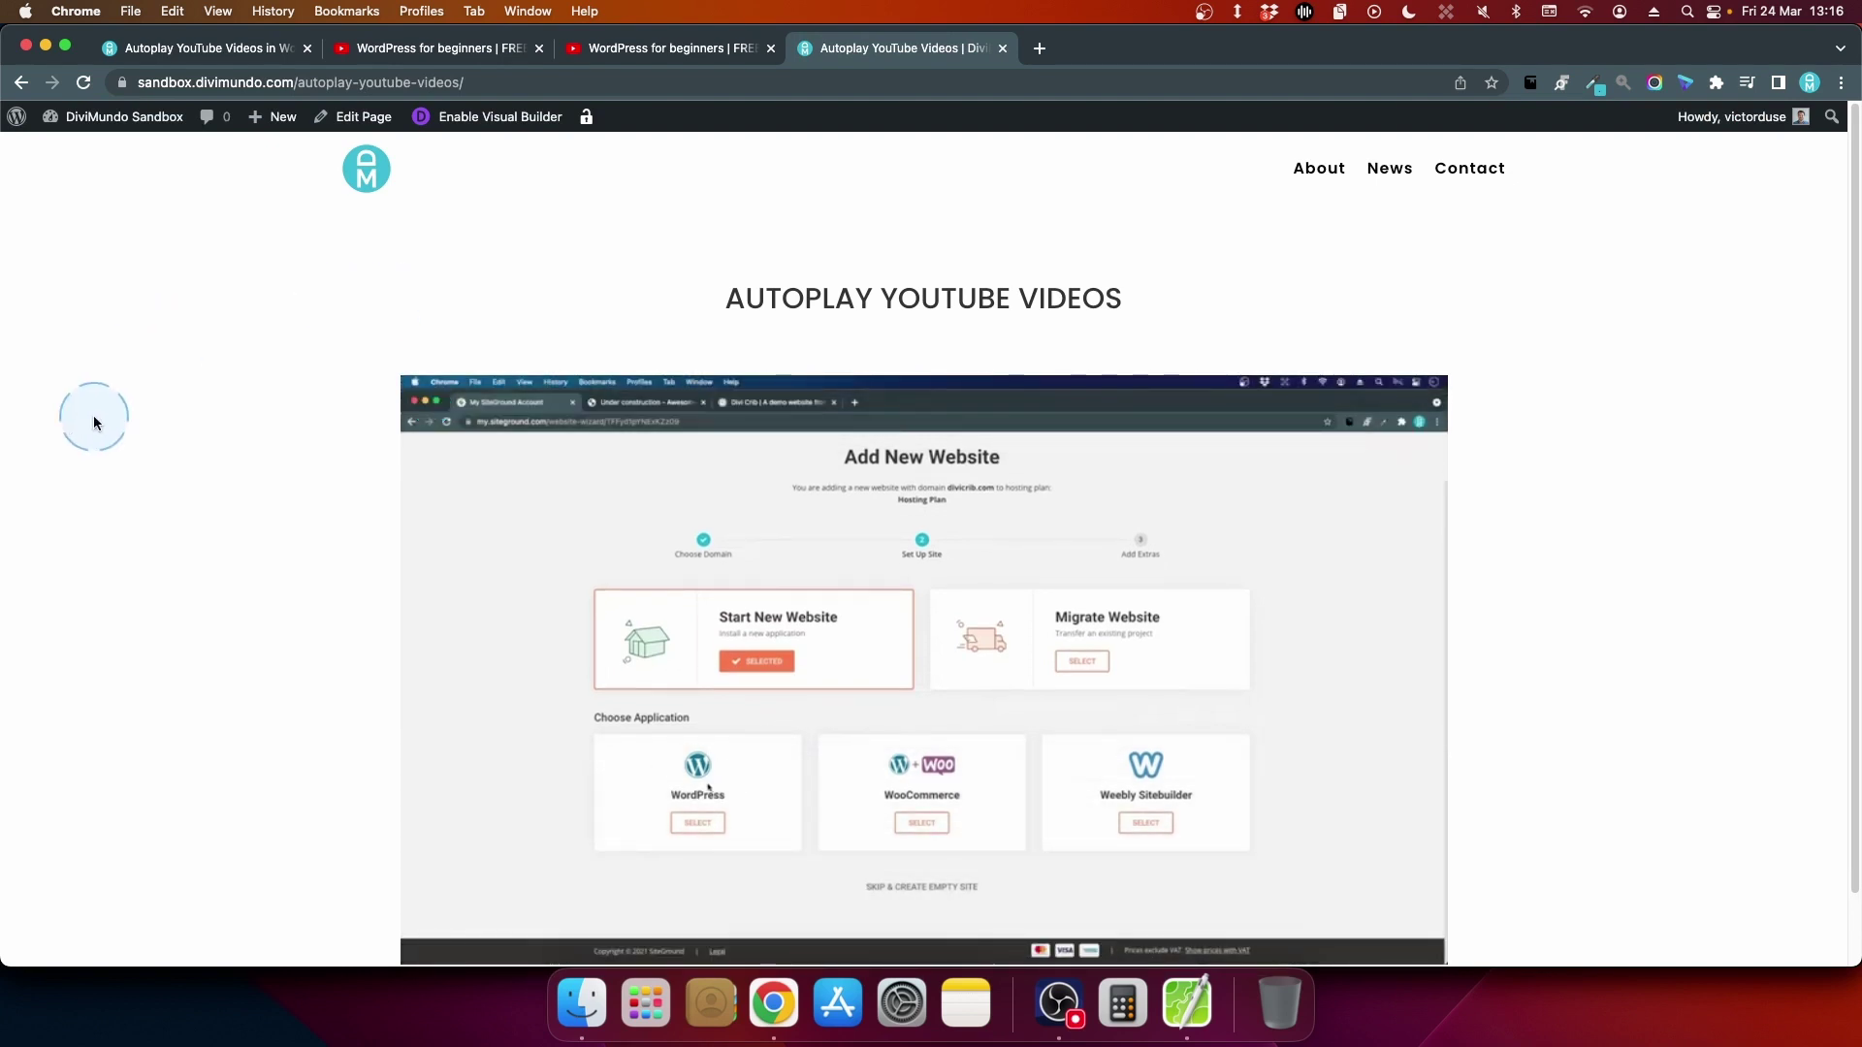
scroll(153, 577, "down", 2)
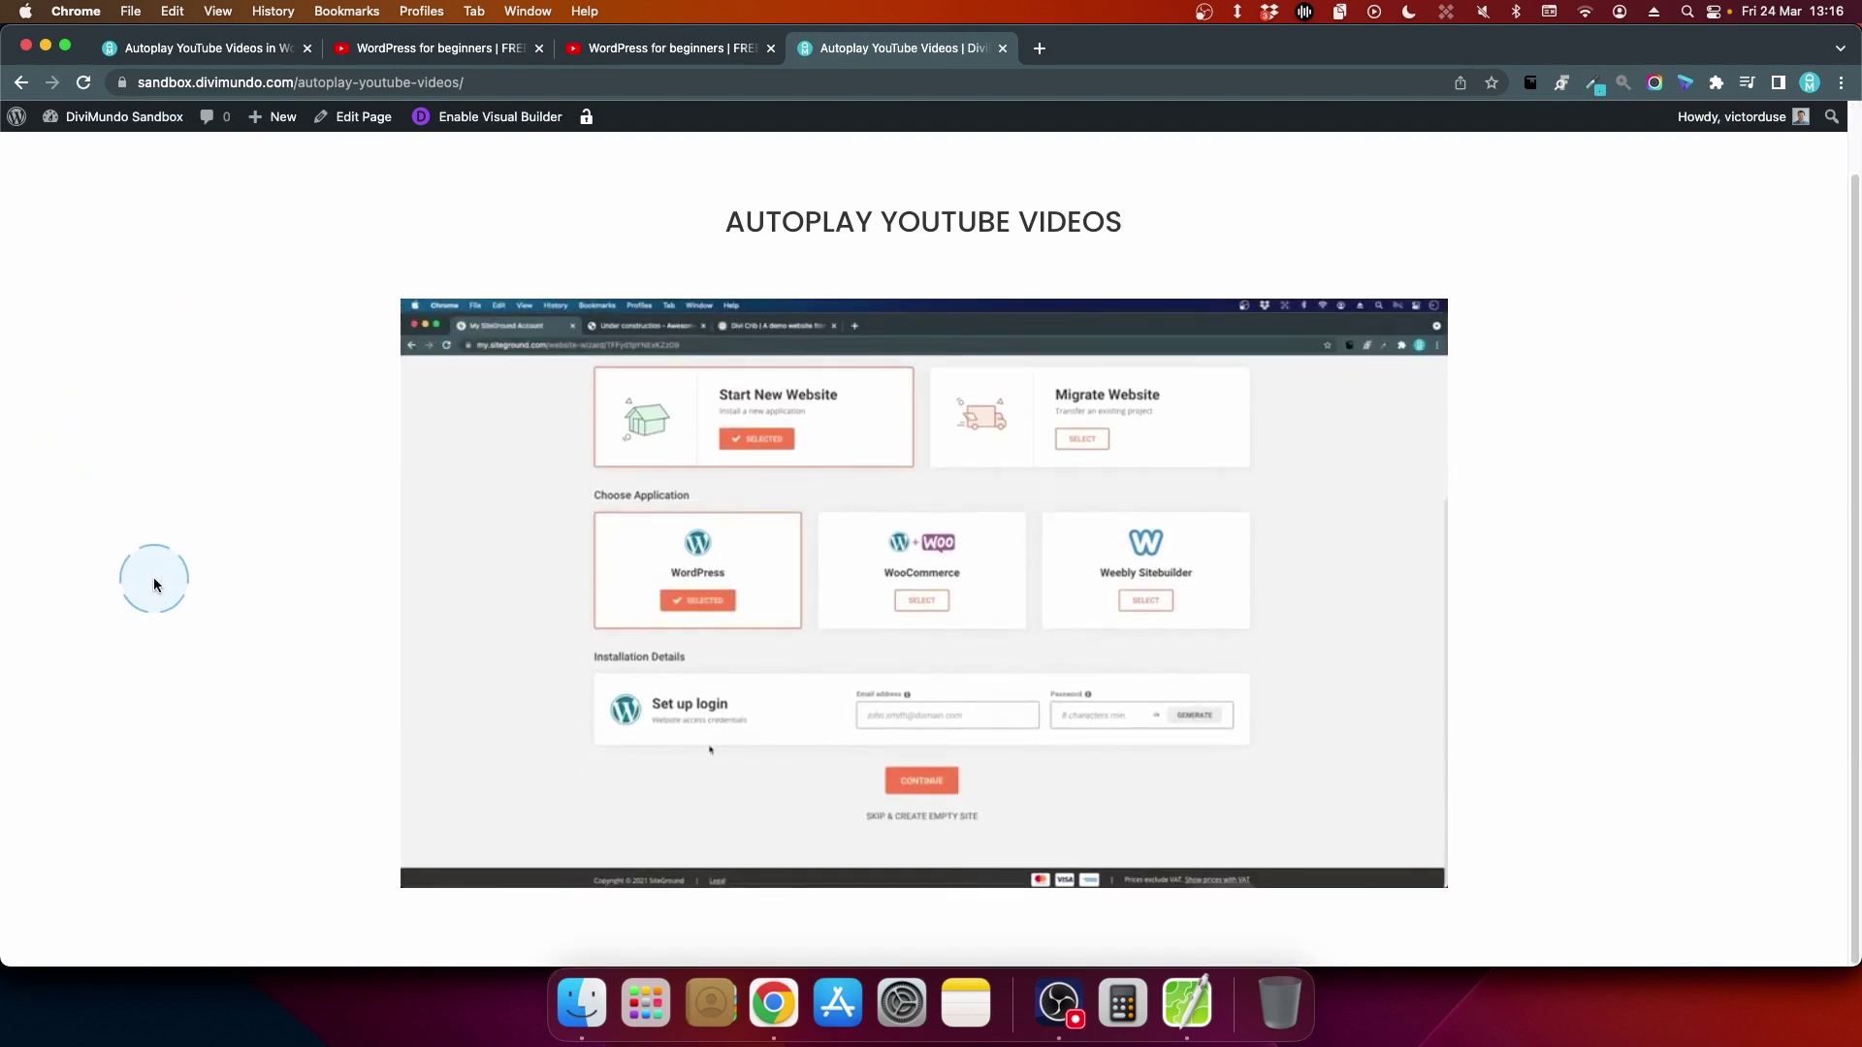
scroll(153, 585, "up", 2)
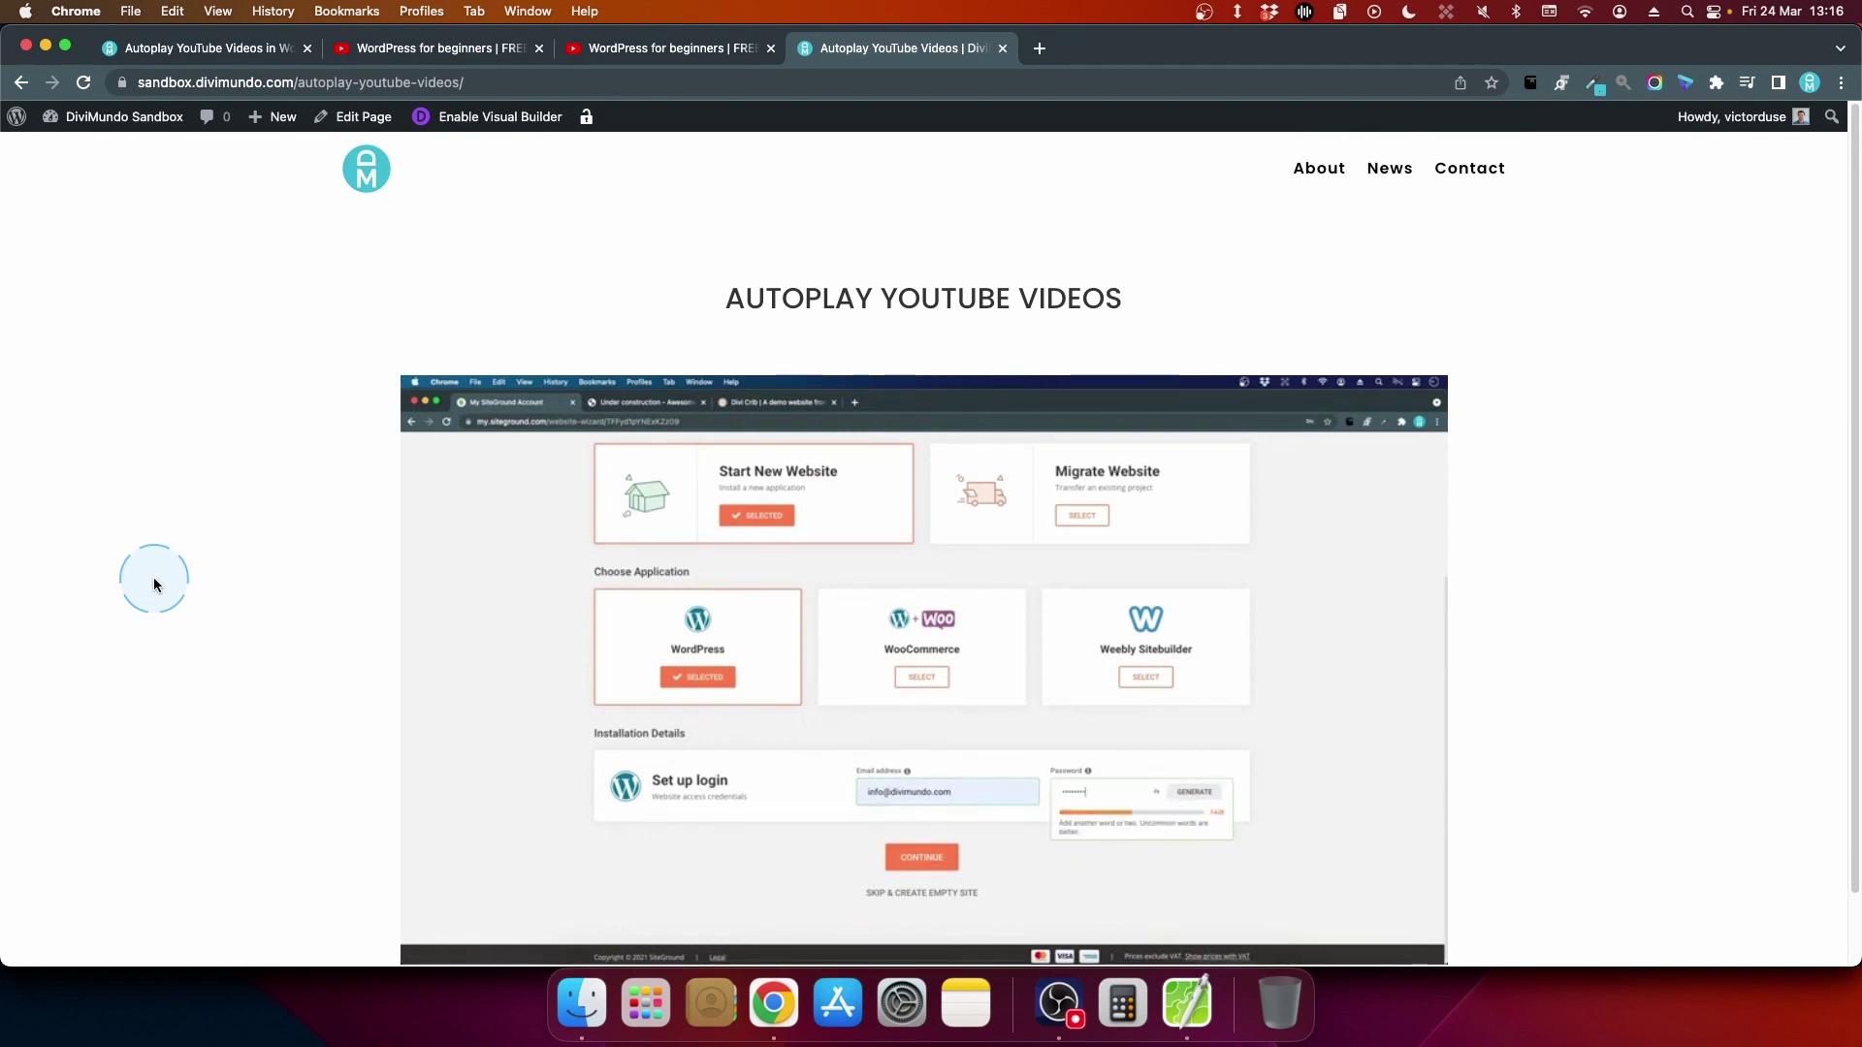
mouse_move(408, 613)
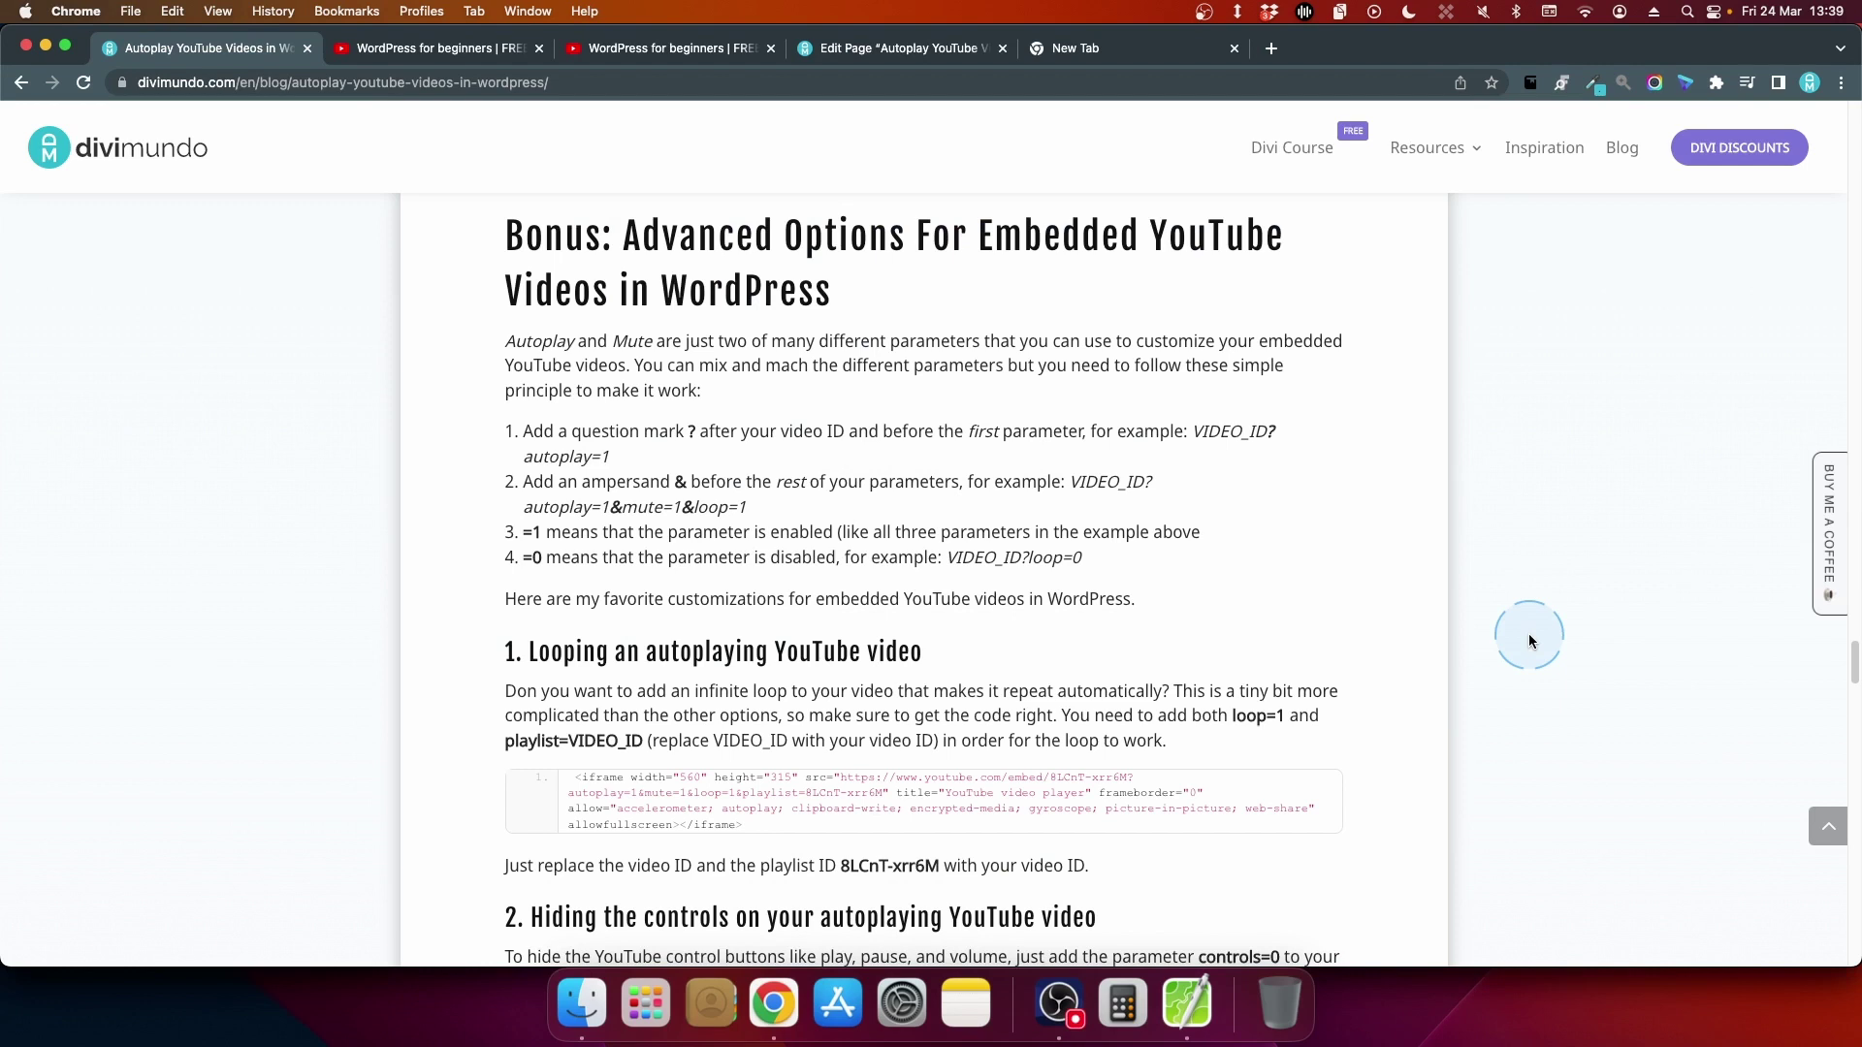
- Copy the looping iframe code from the blog article and replace the Divi Code module's entire code with it
scroll(1529, 641, "down", 5)
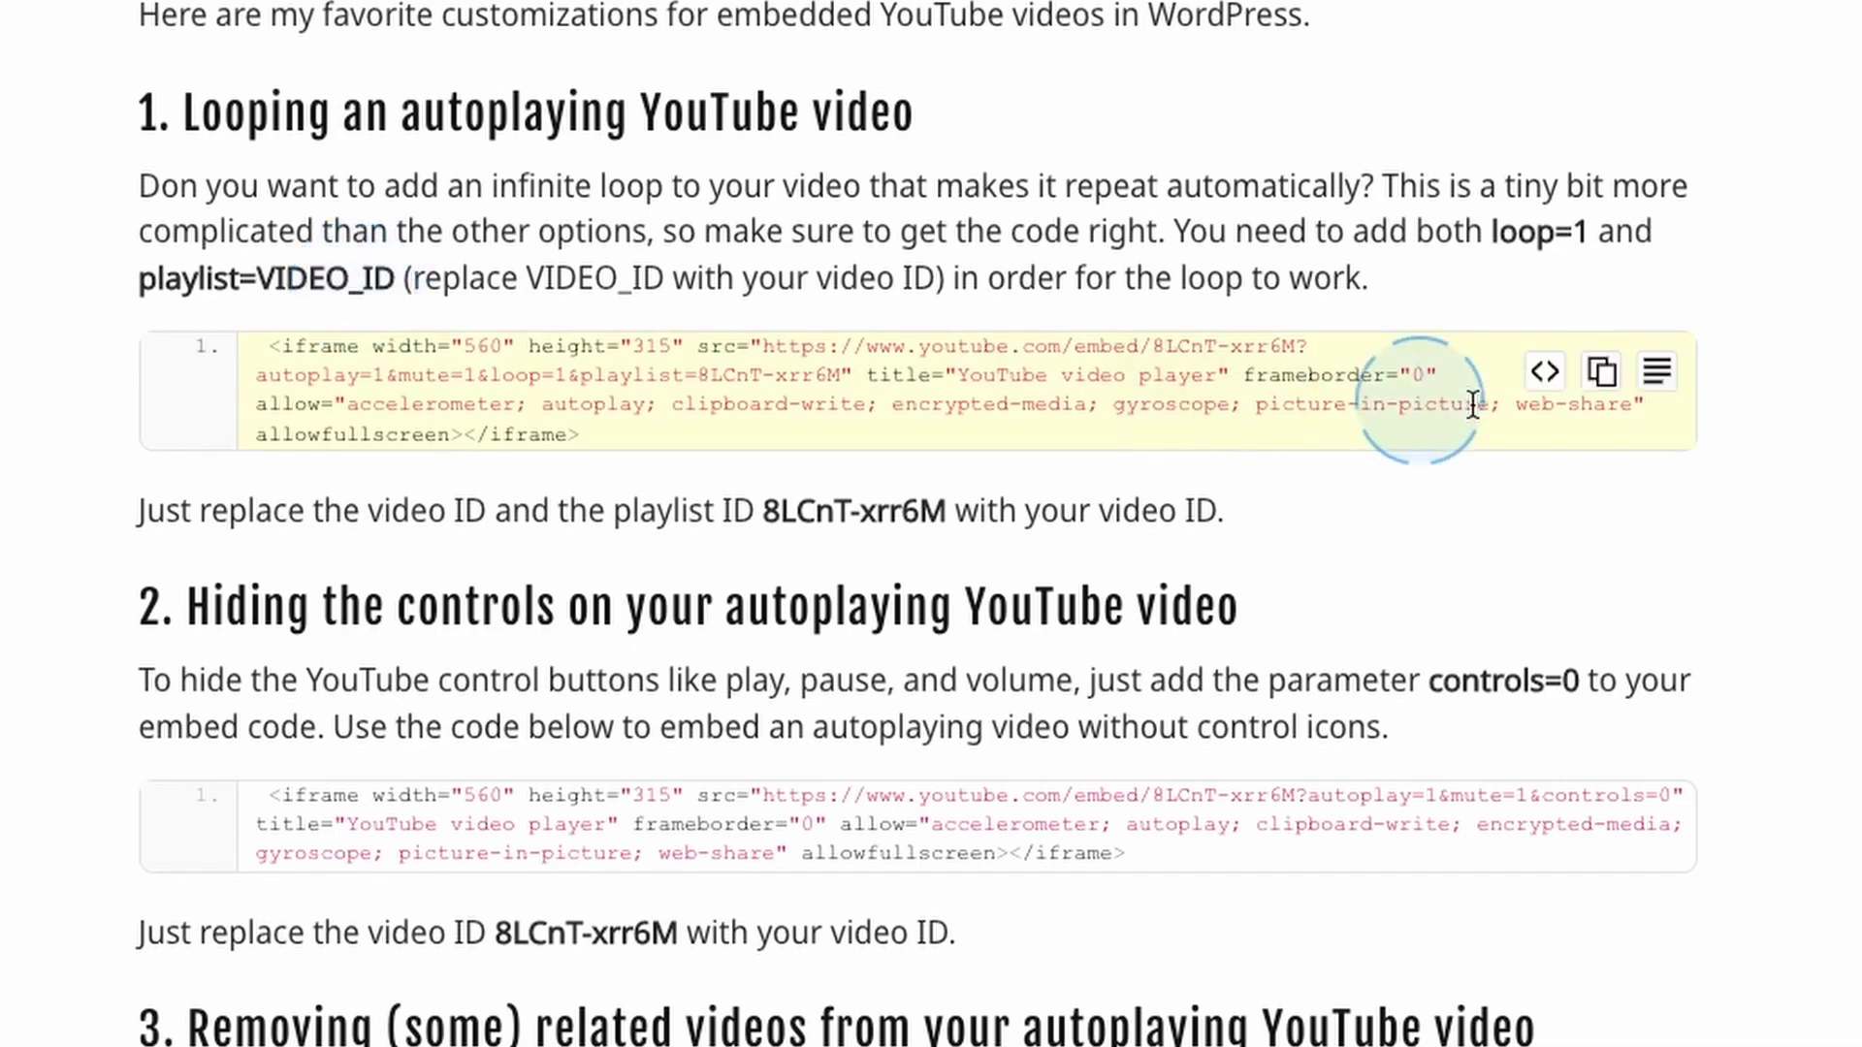
left_click(1602, 375)
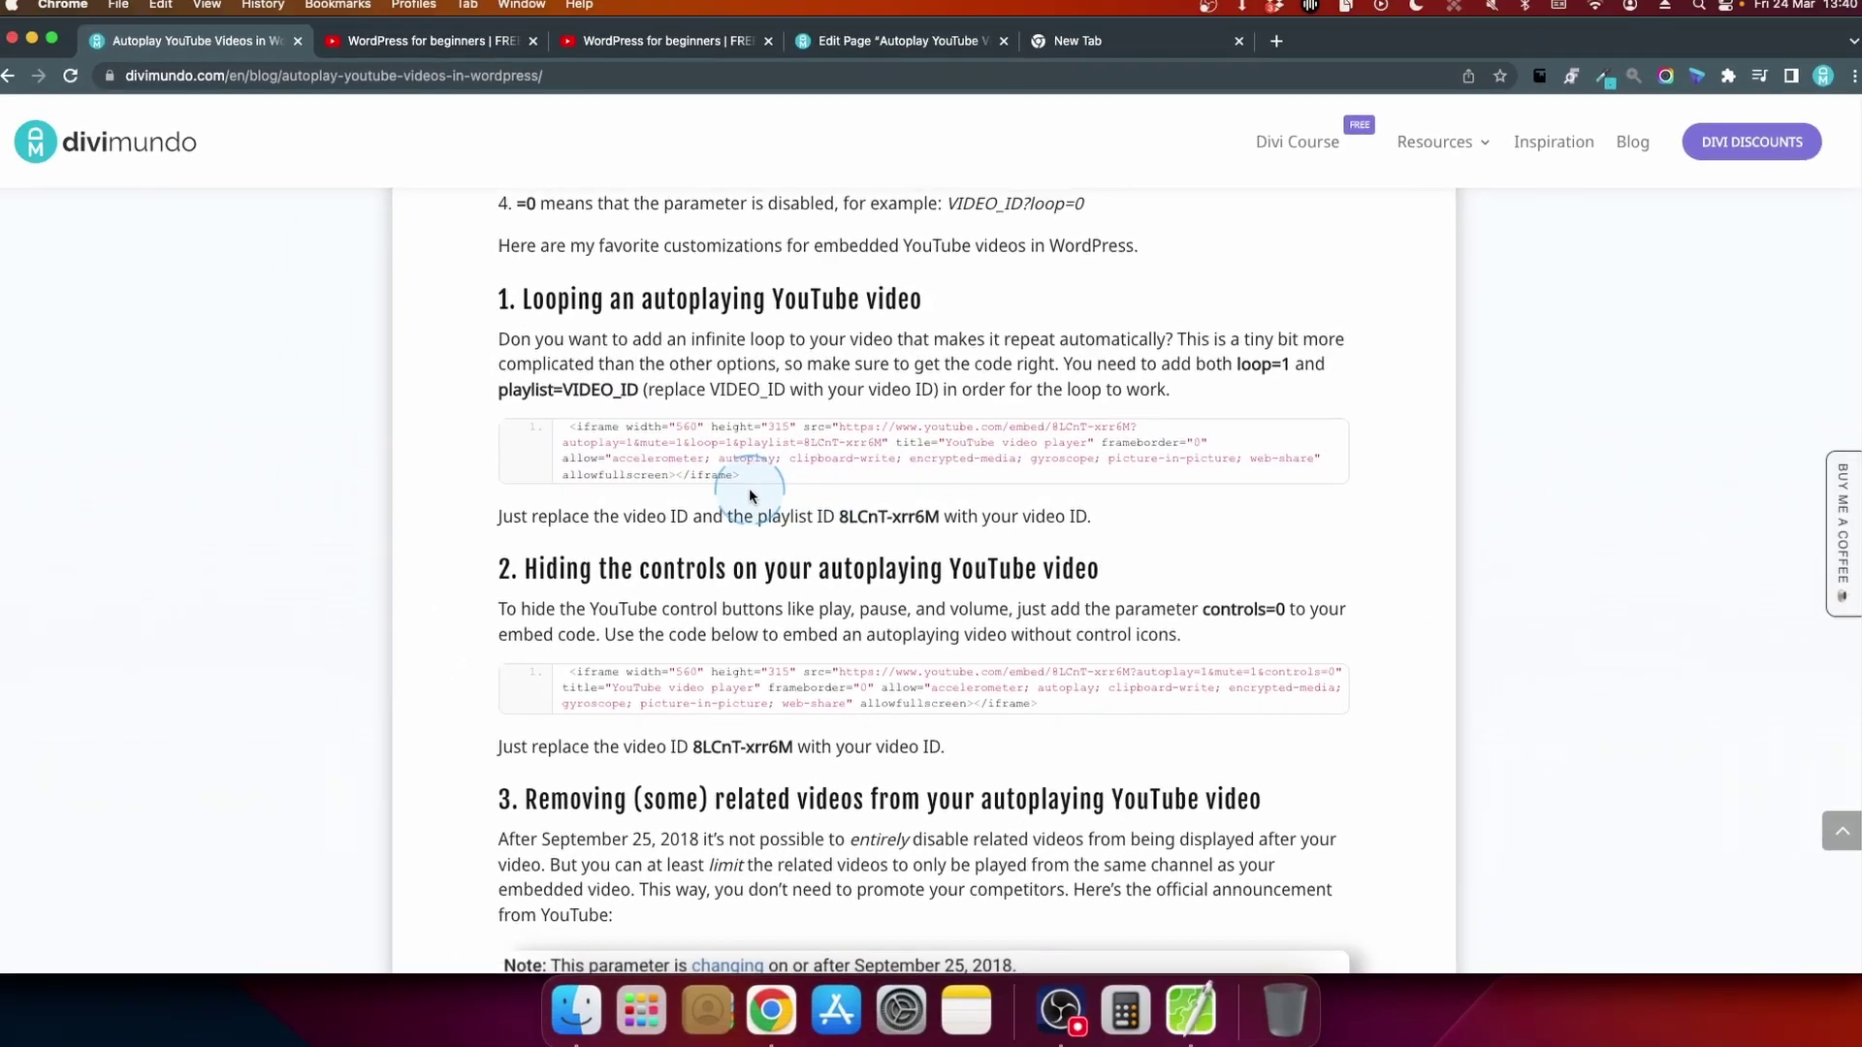
left_click(877, 41)
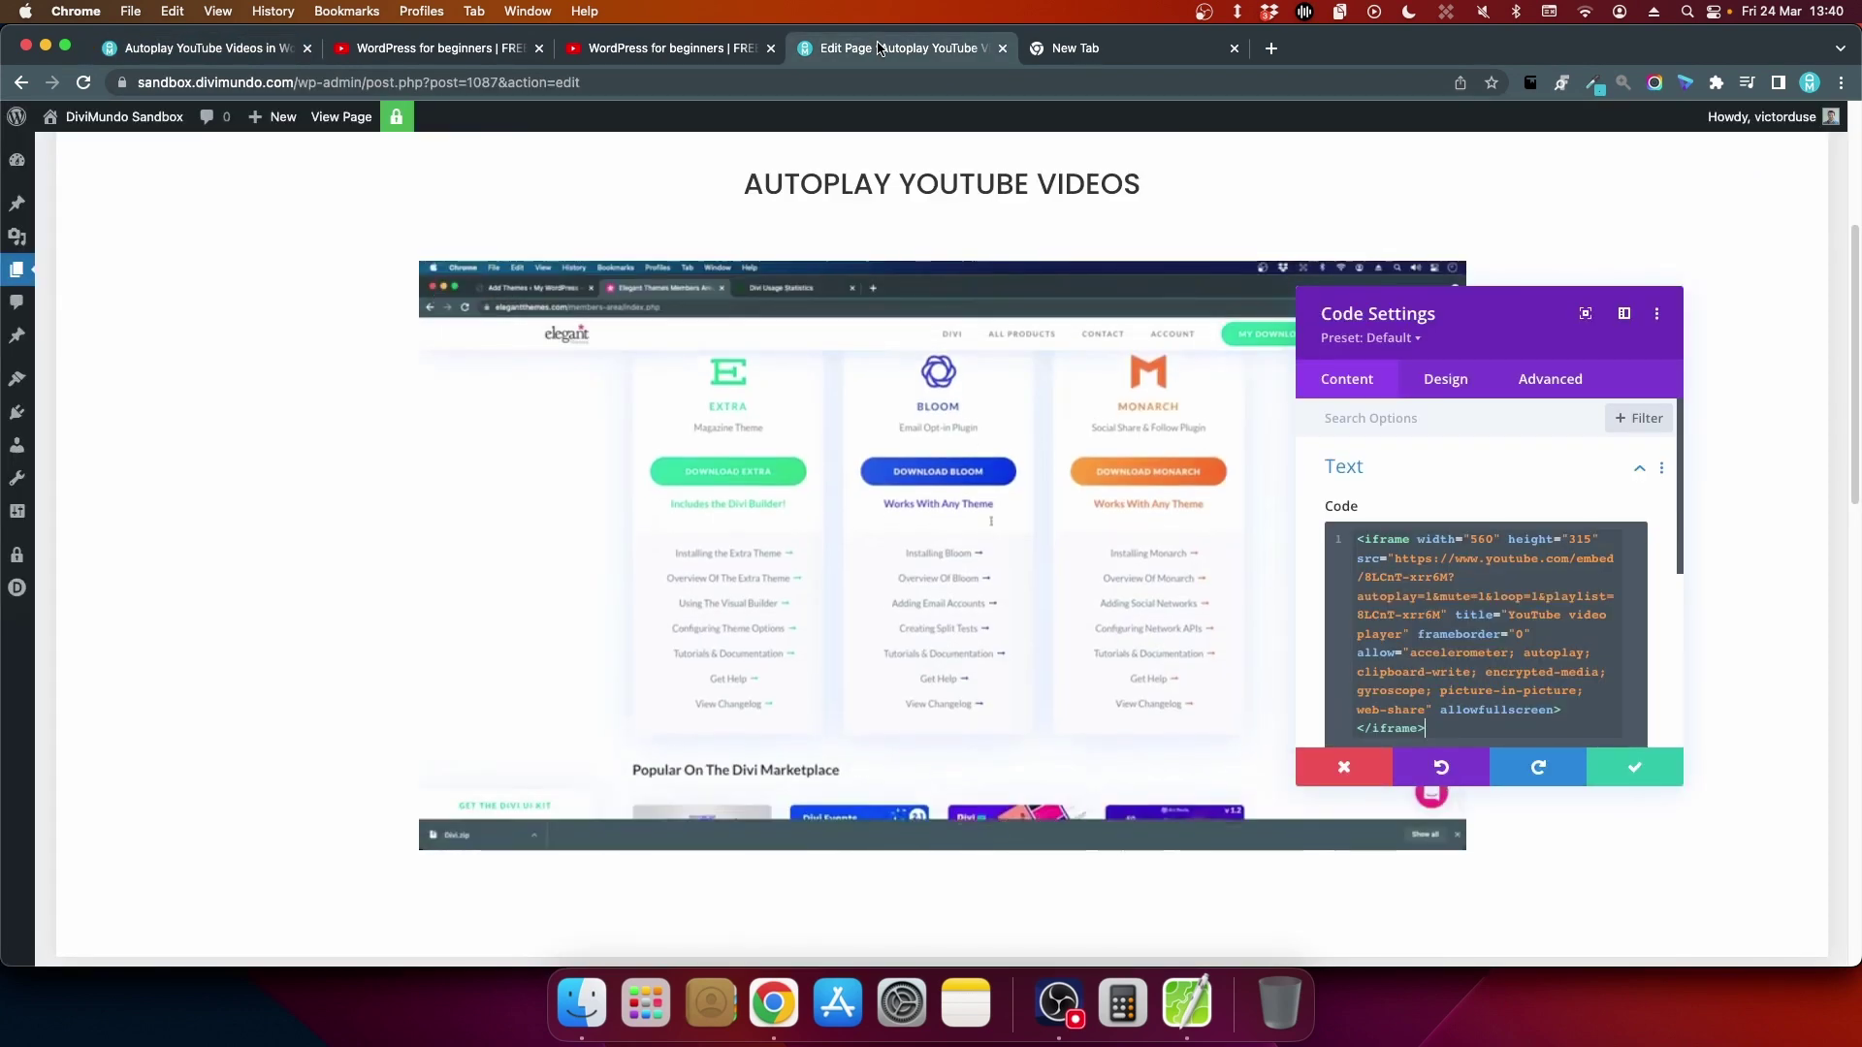
key("super+a")
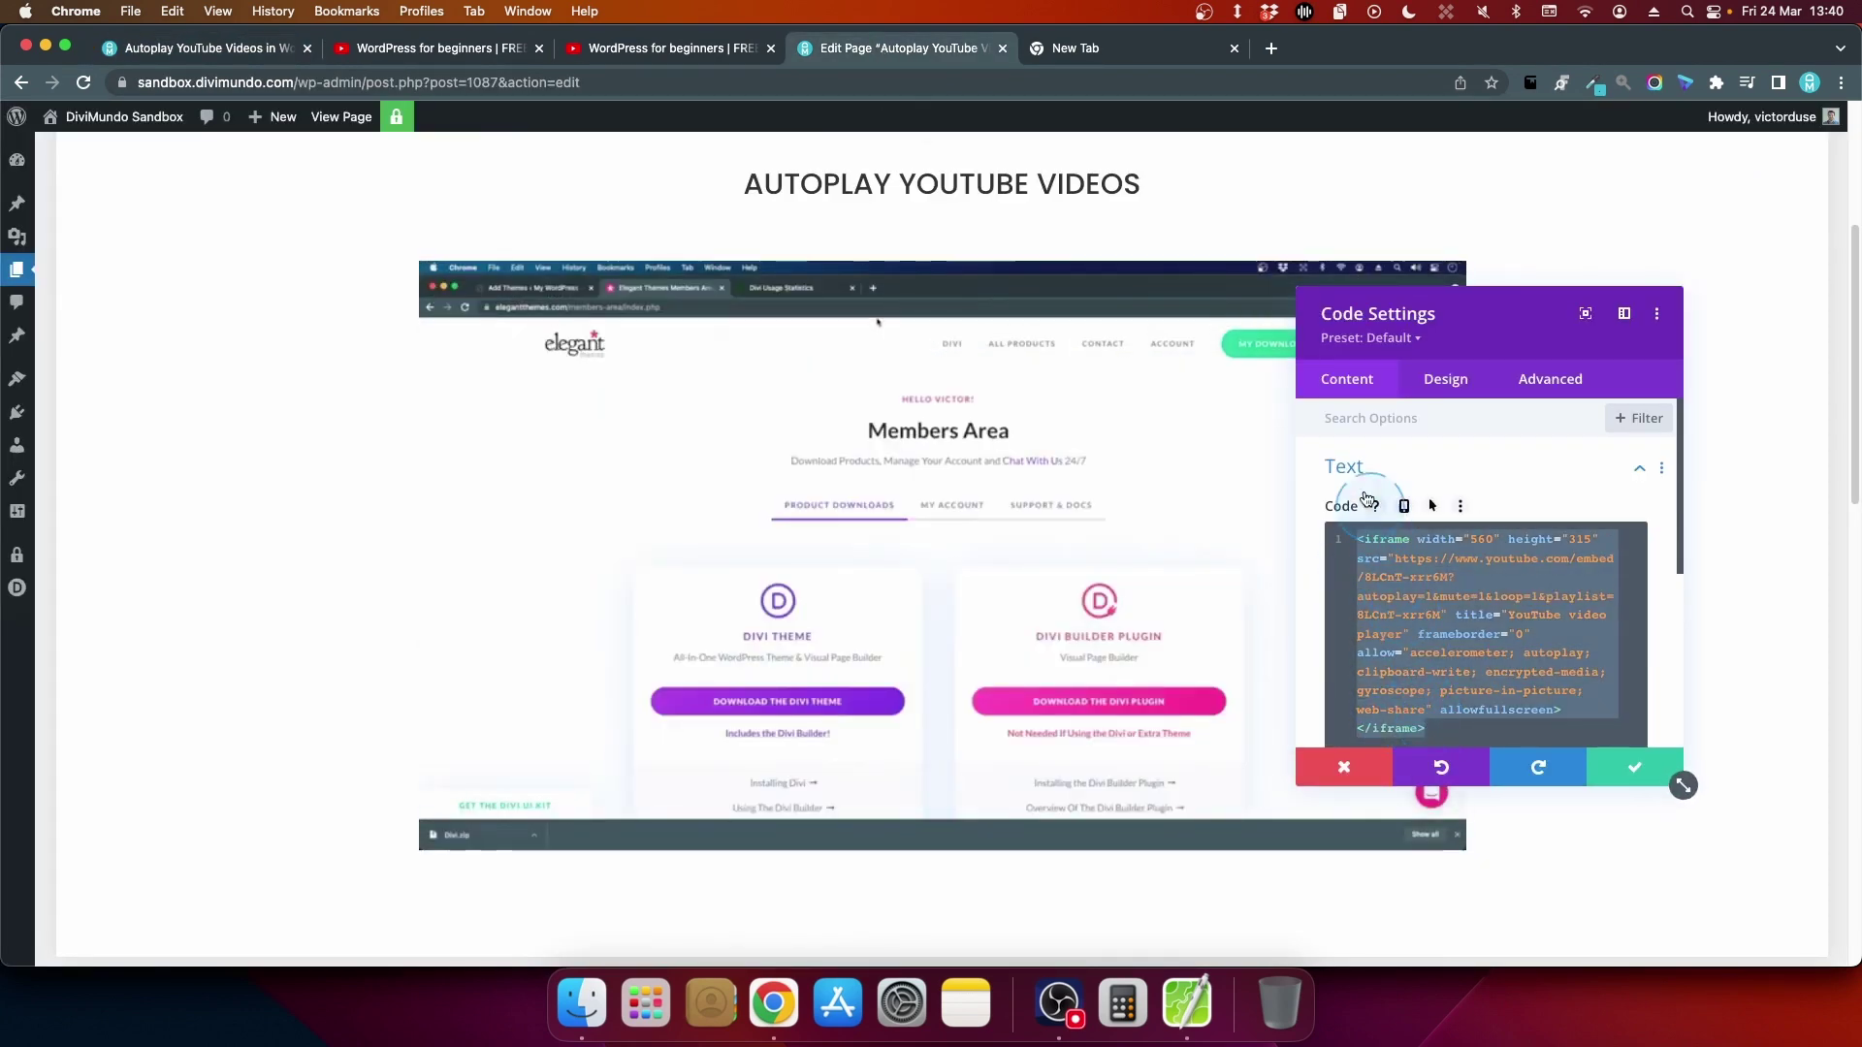
key("BackSpace")
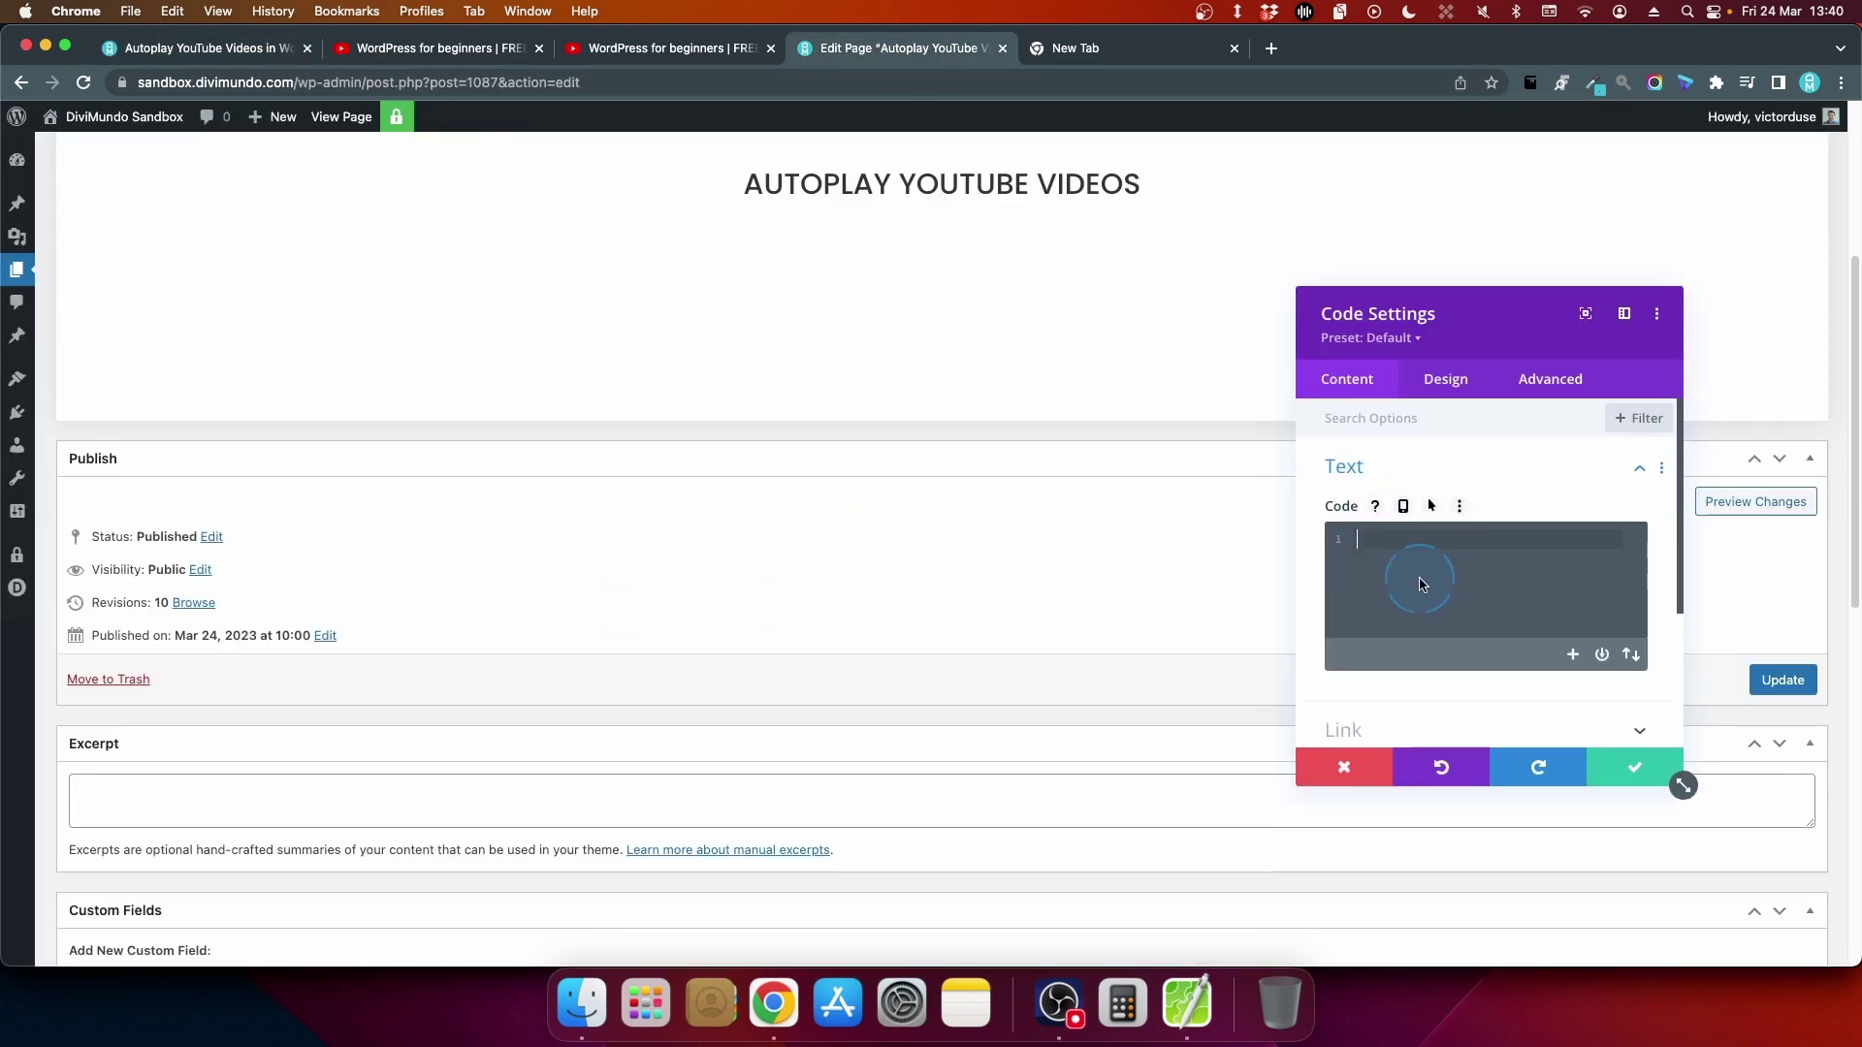
key("super+v")
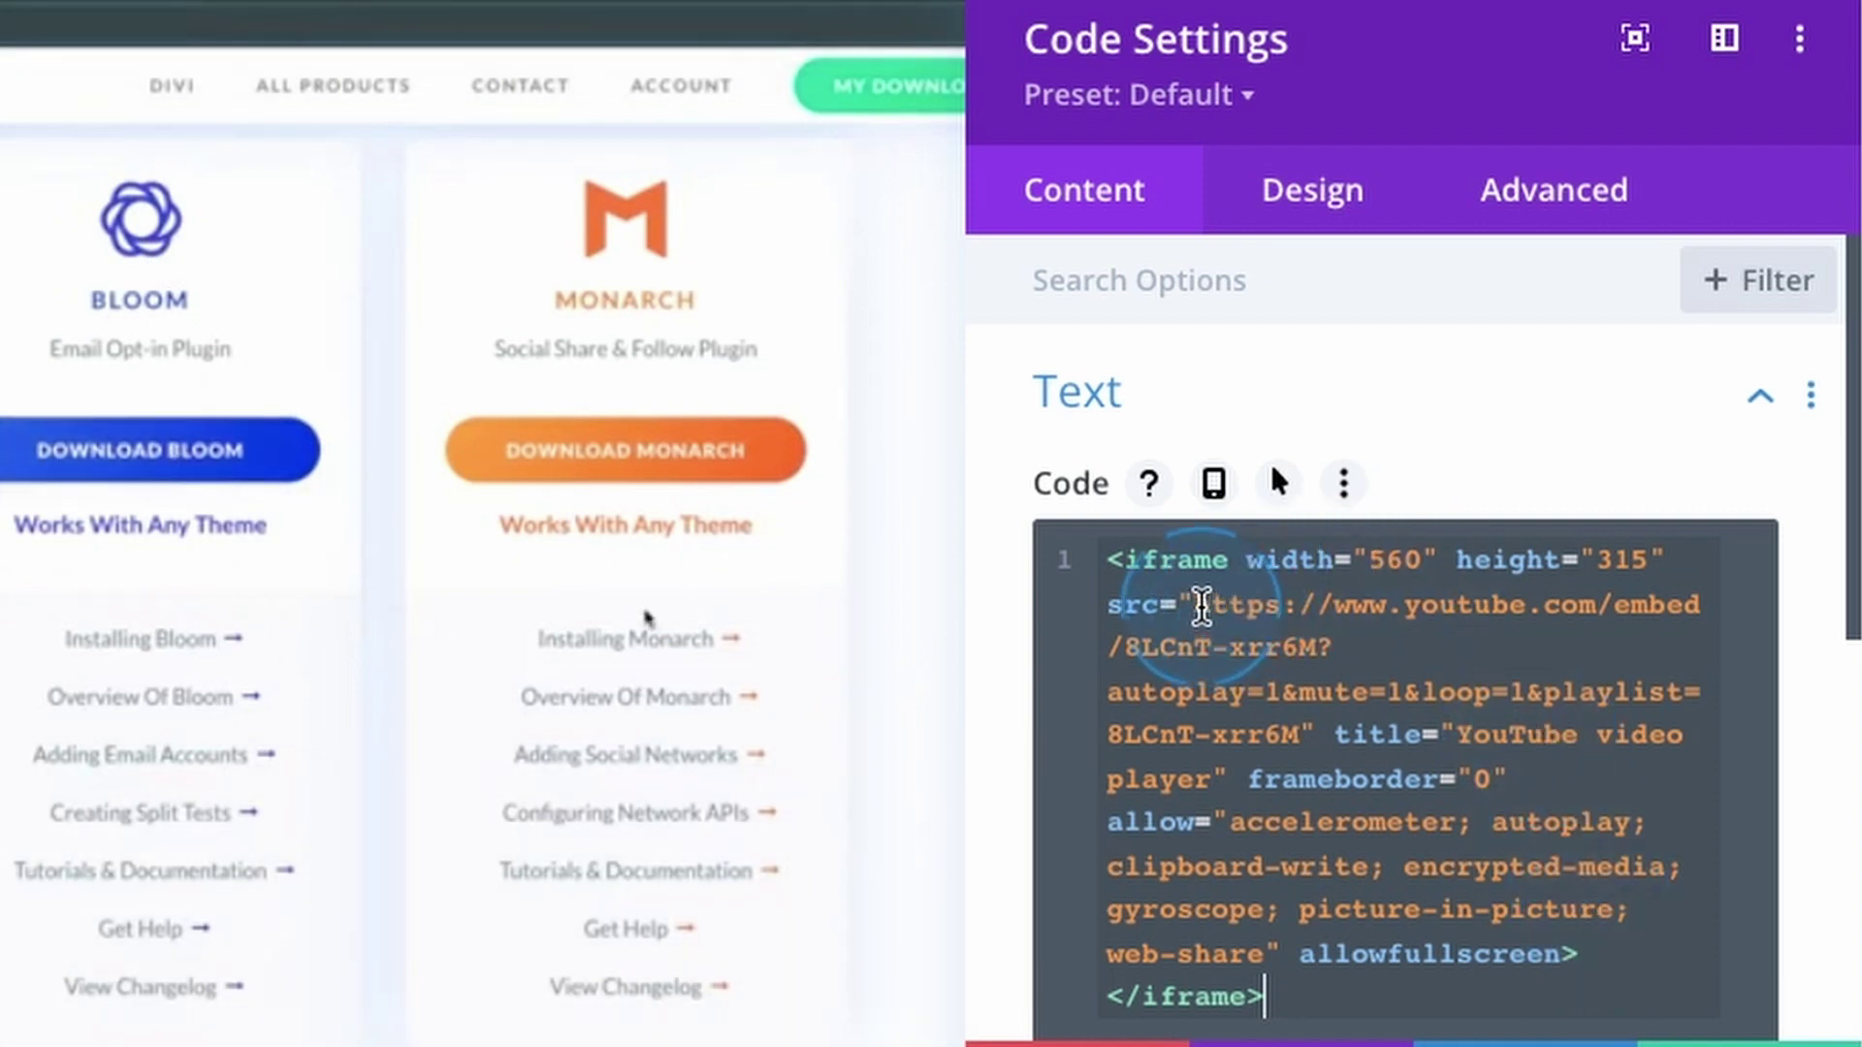
- Examine the video ID and the autoplay, mute, loop and playlist parameters in the iframe's src URL
left_click_drag(1195, 606, 1331, 646)
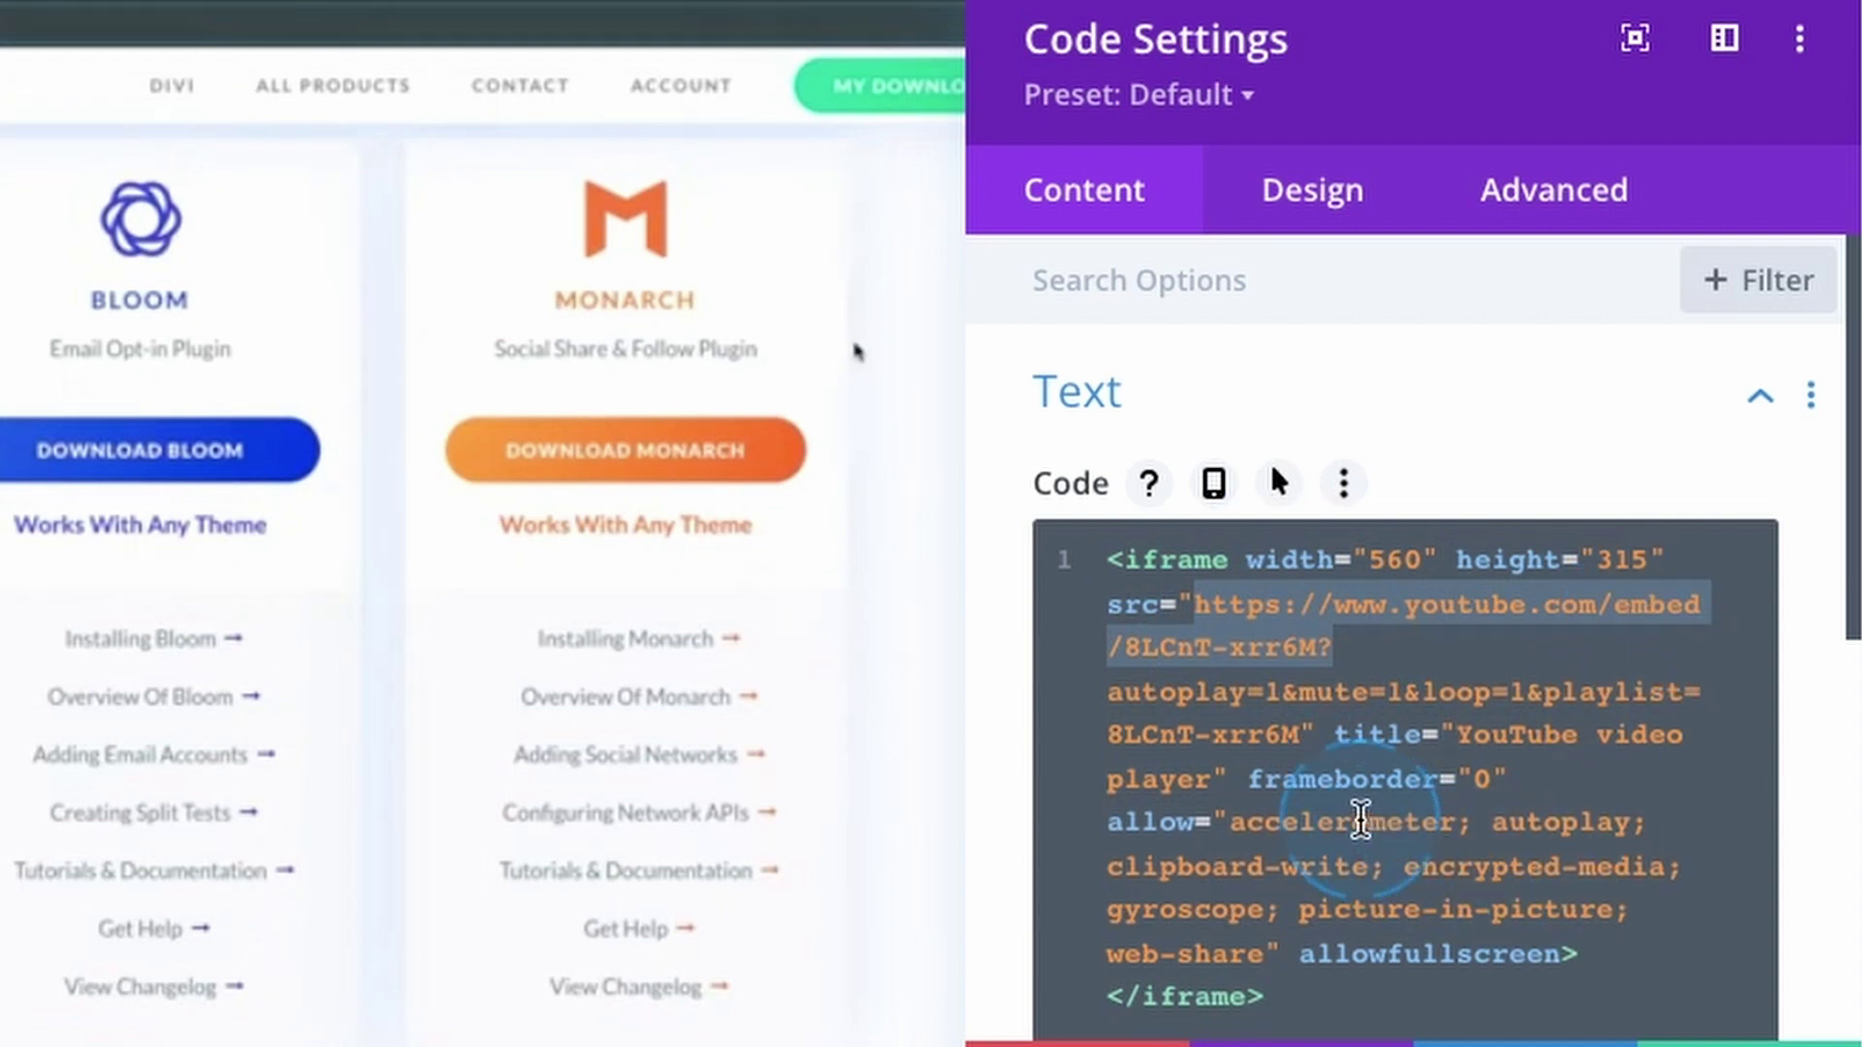
key("ctrl+a")
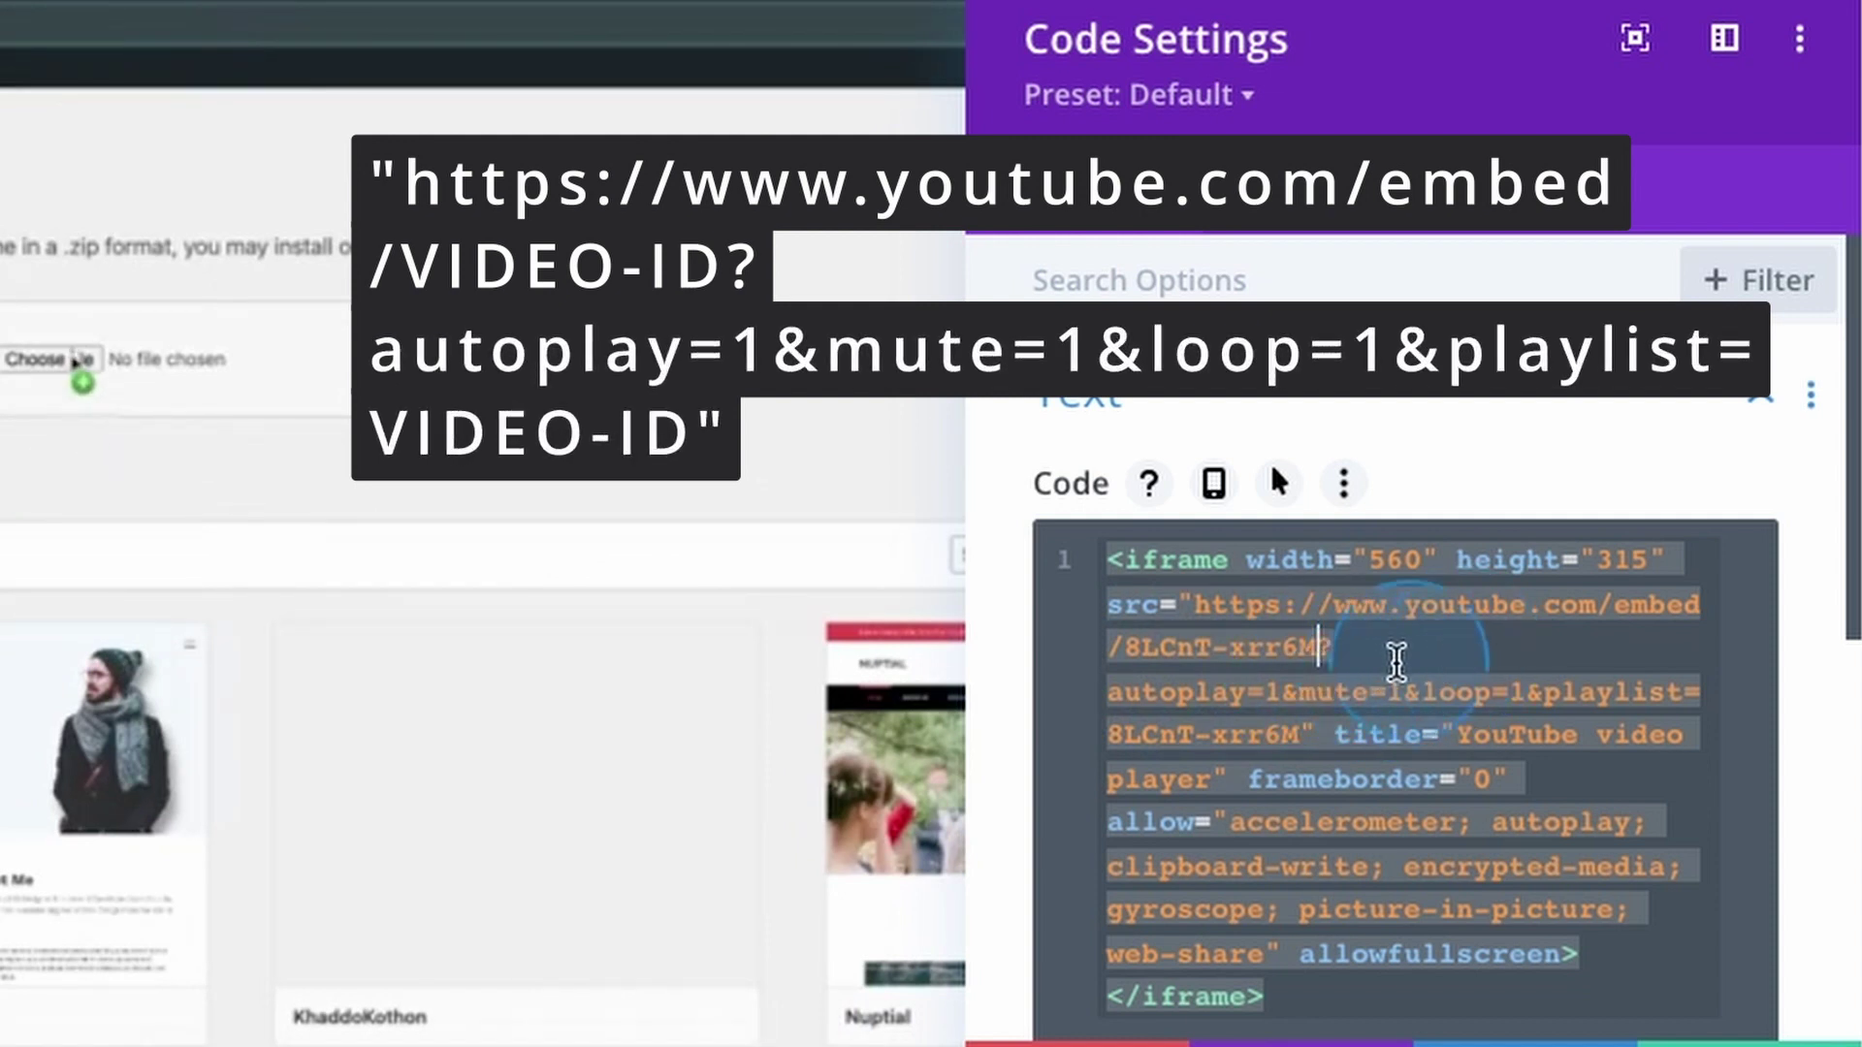
left_click_drag(1154, 660, 1298, 652)
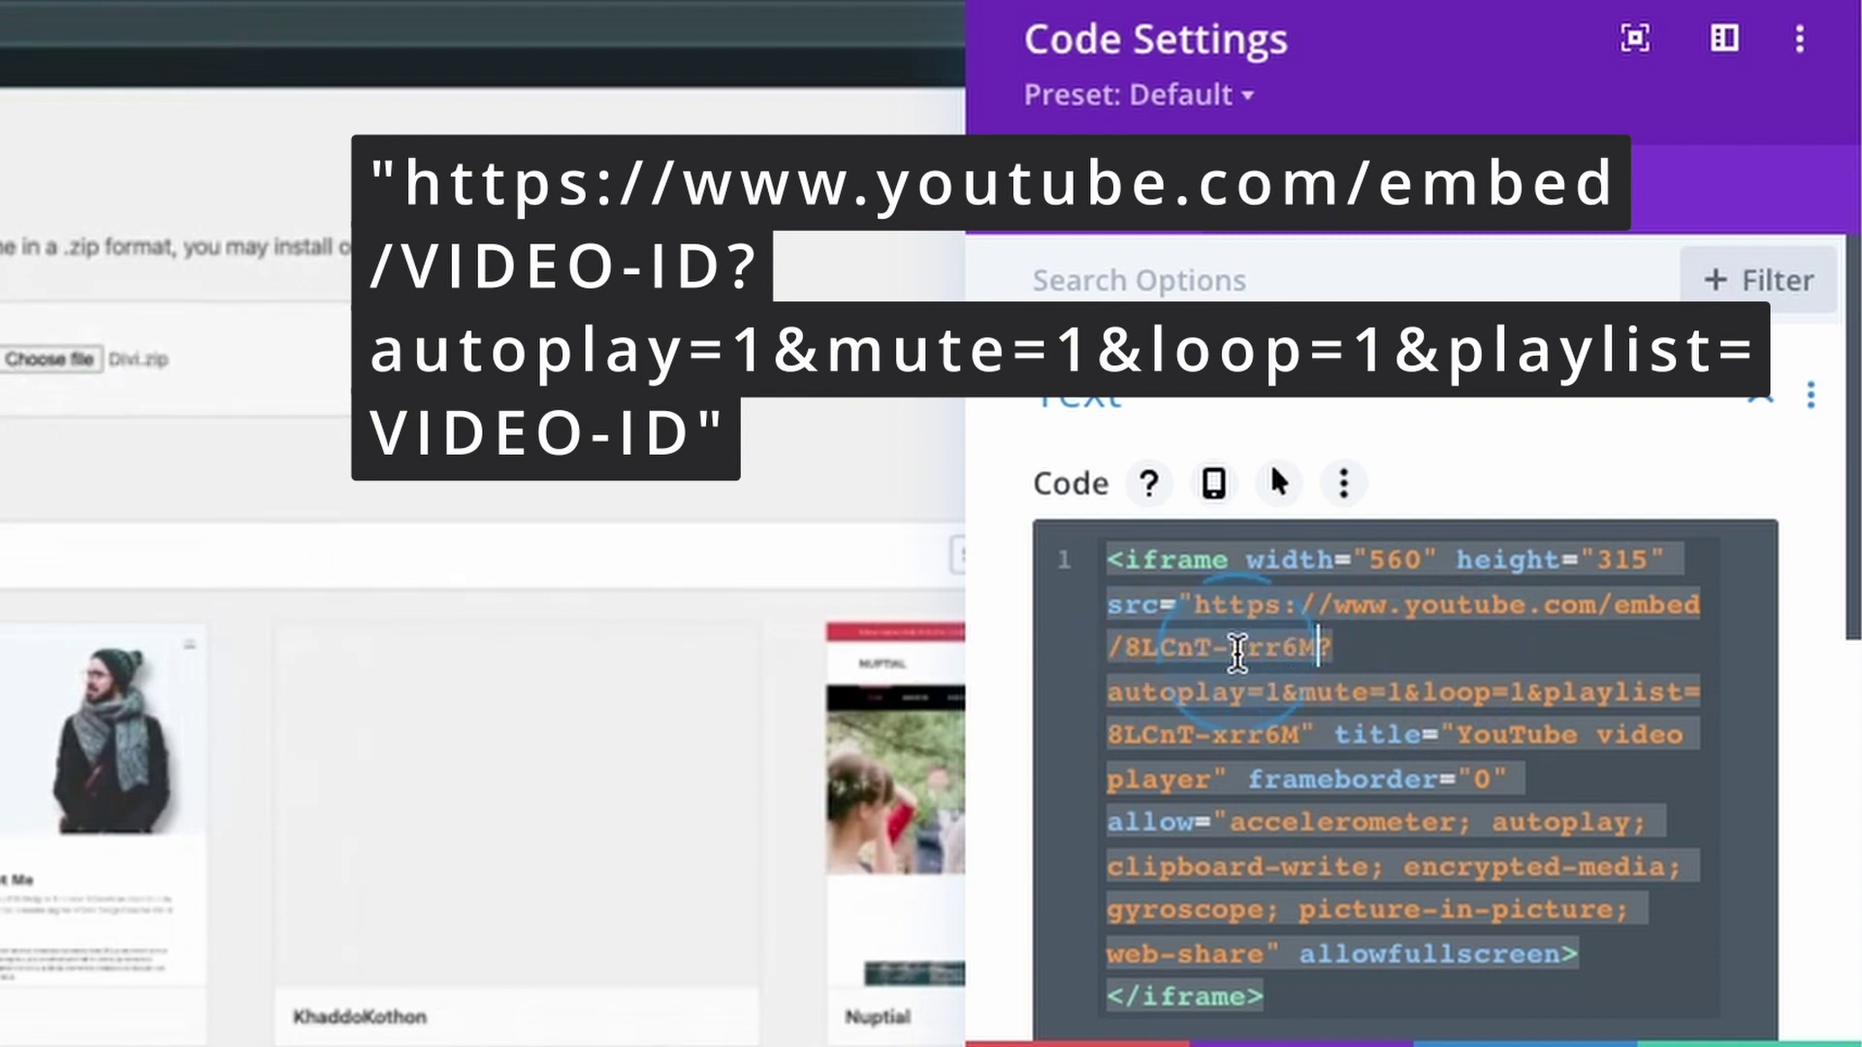
left_click(1138, 730)
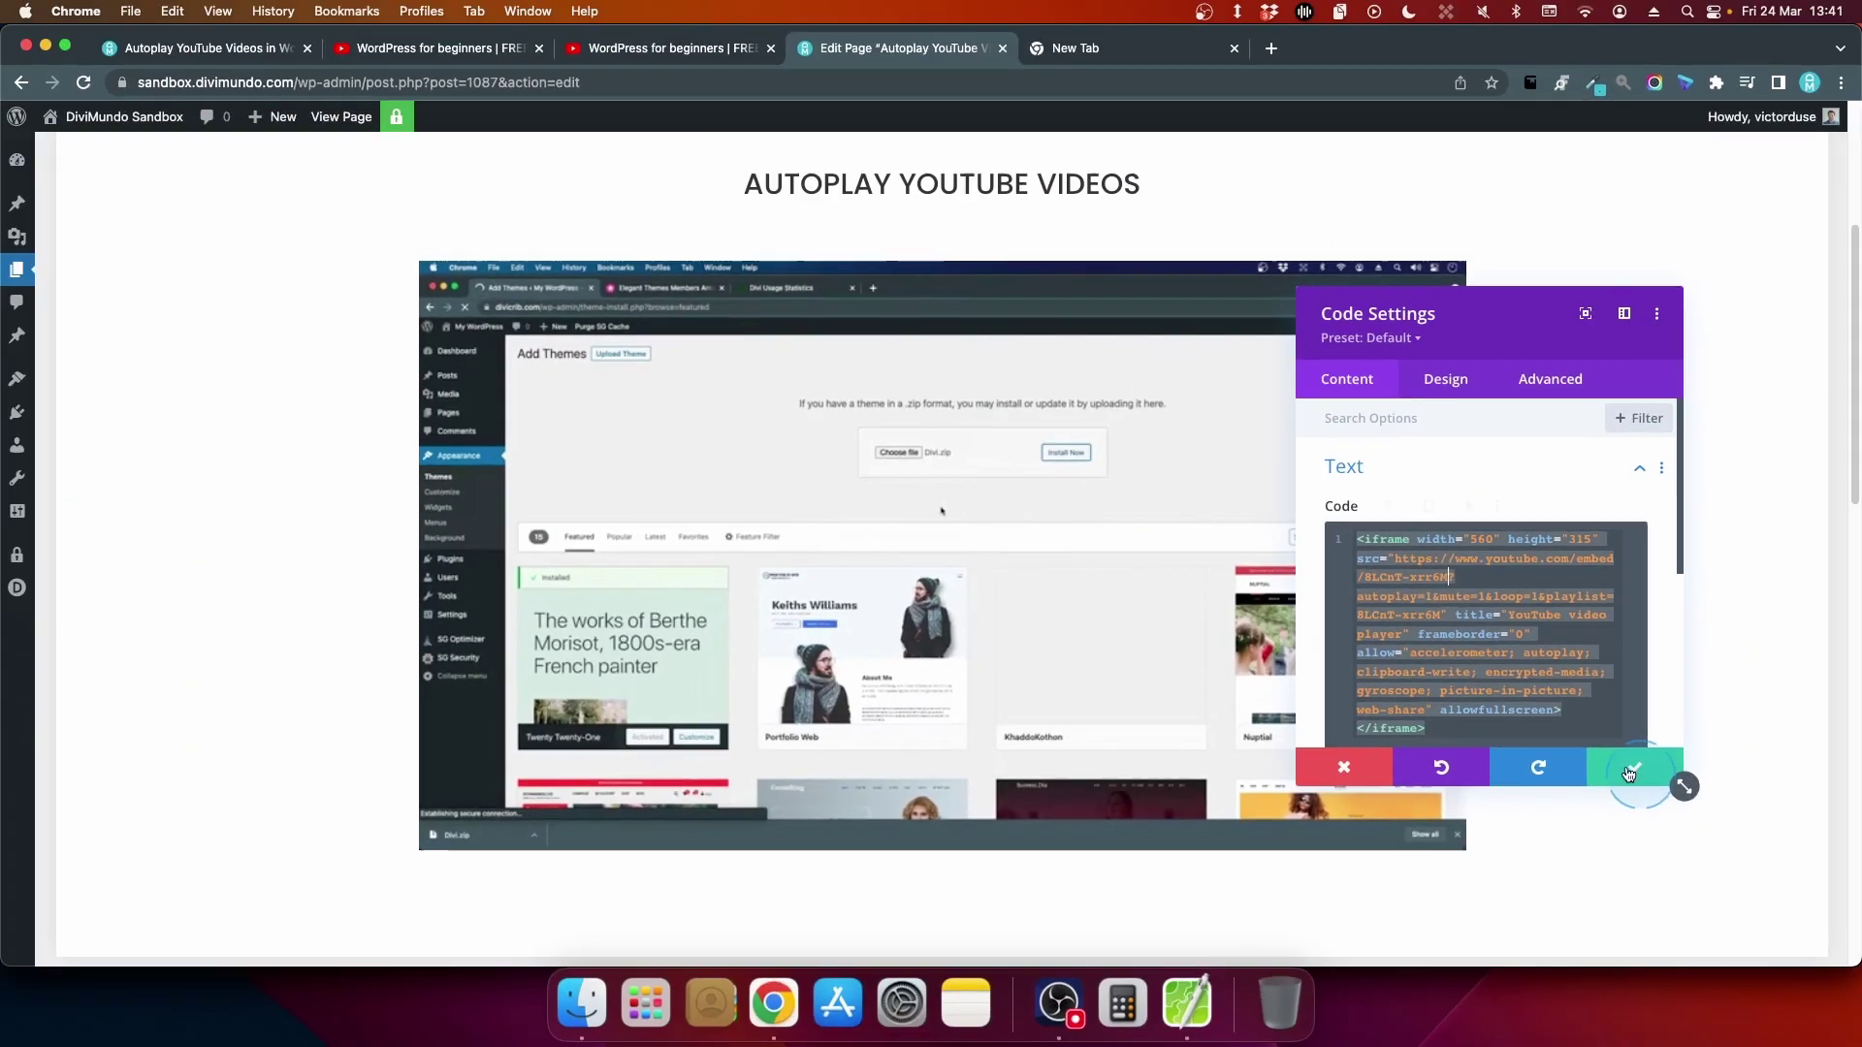
- Save the Code module and update the page with the looping code, and view the published Autoplay YouTube Videos page
left_click(1626, 770)
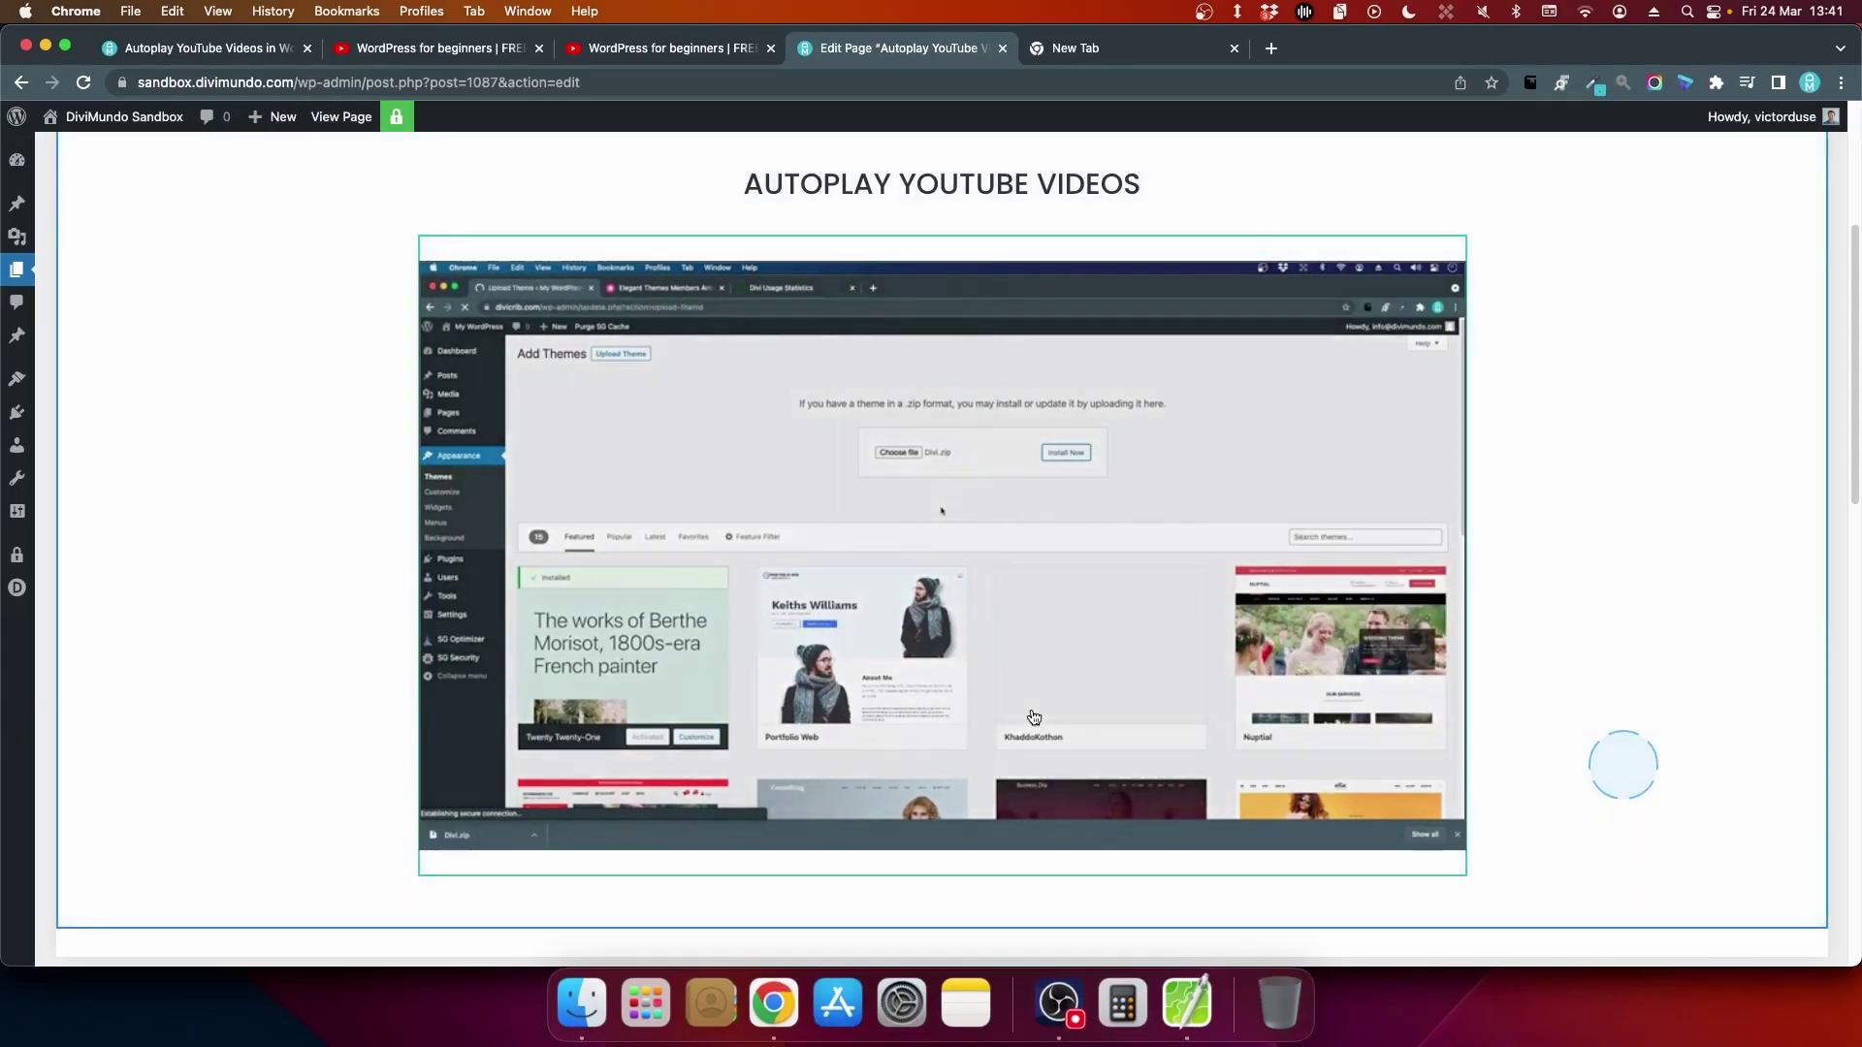
left_click(1034, 714)
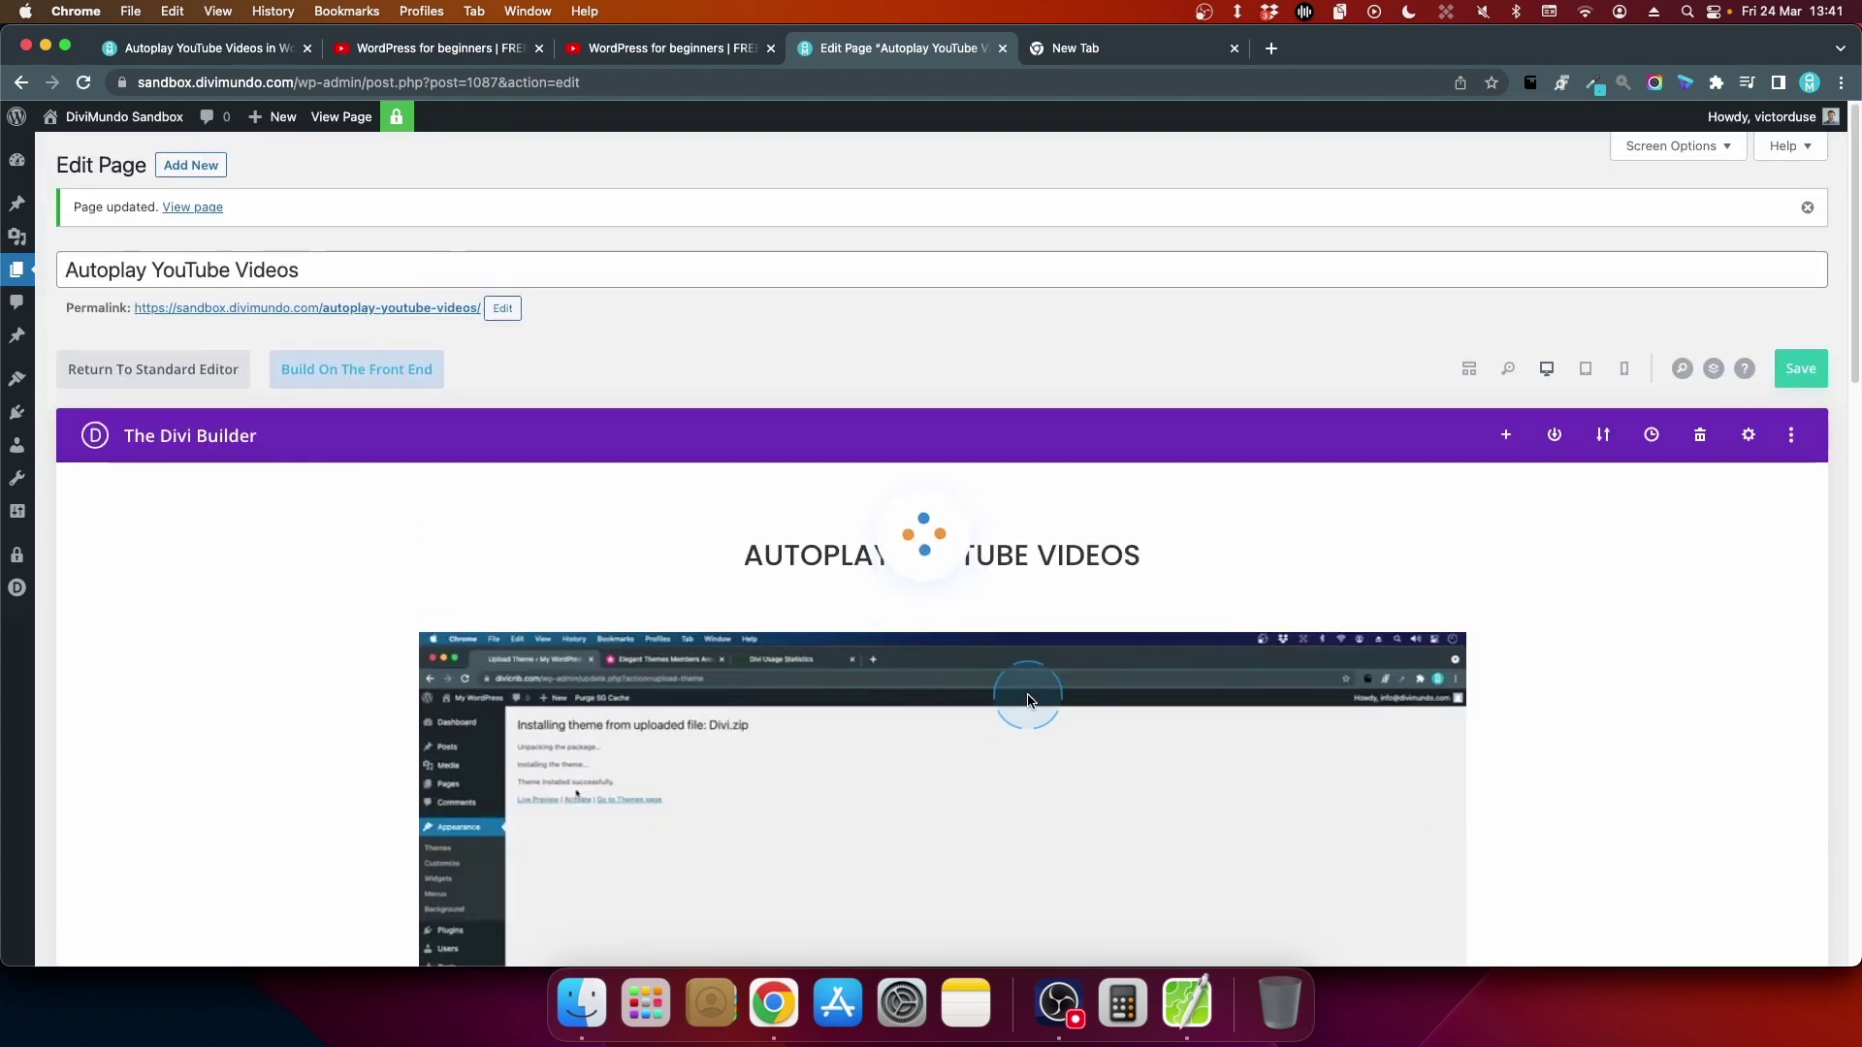
left_click(824, 500)
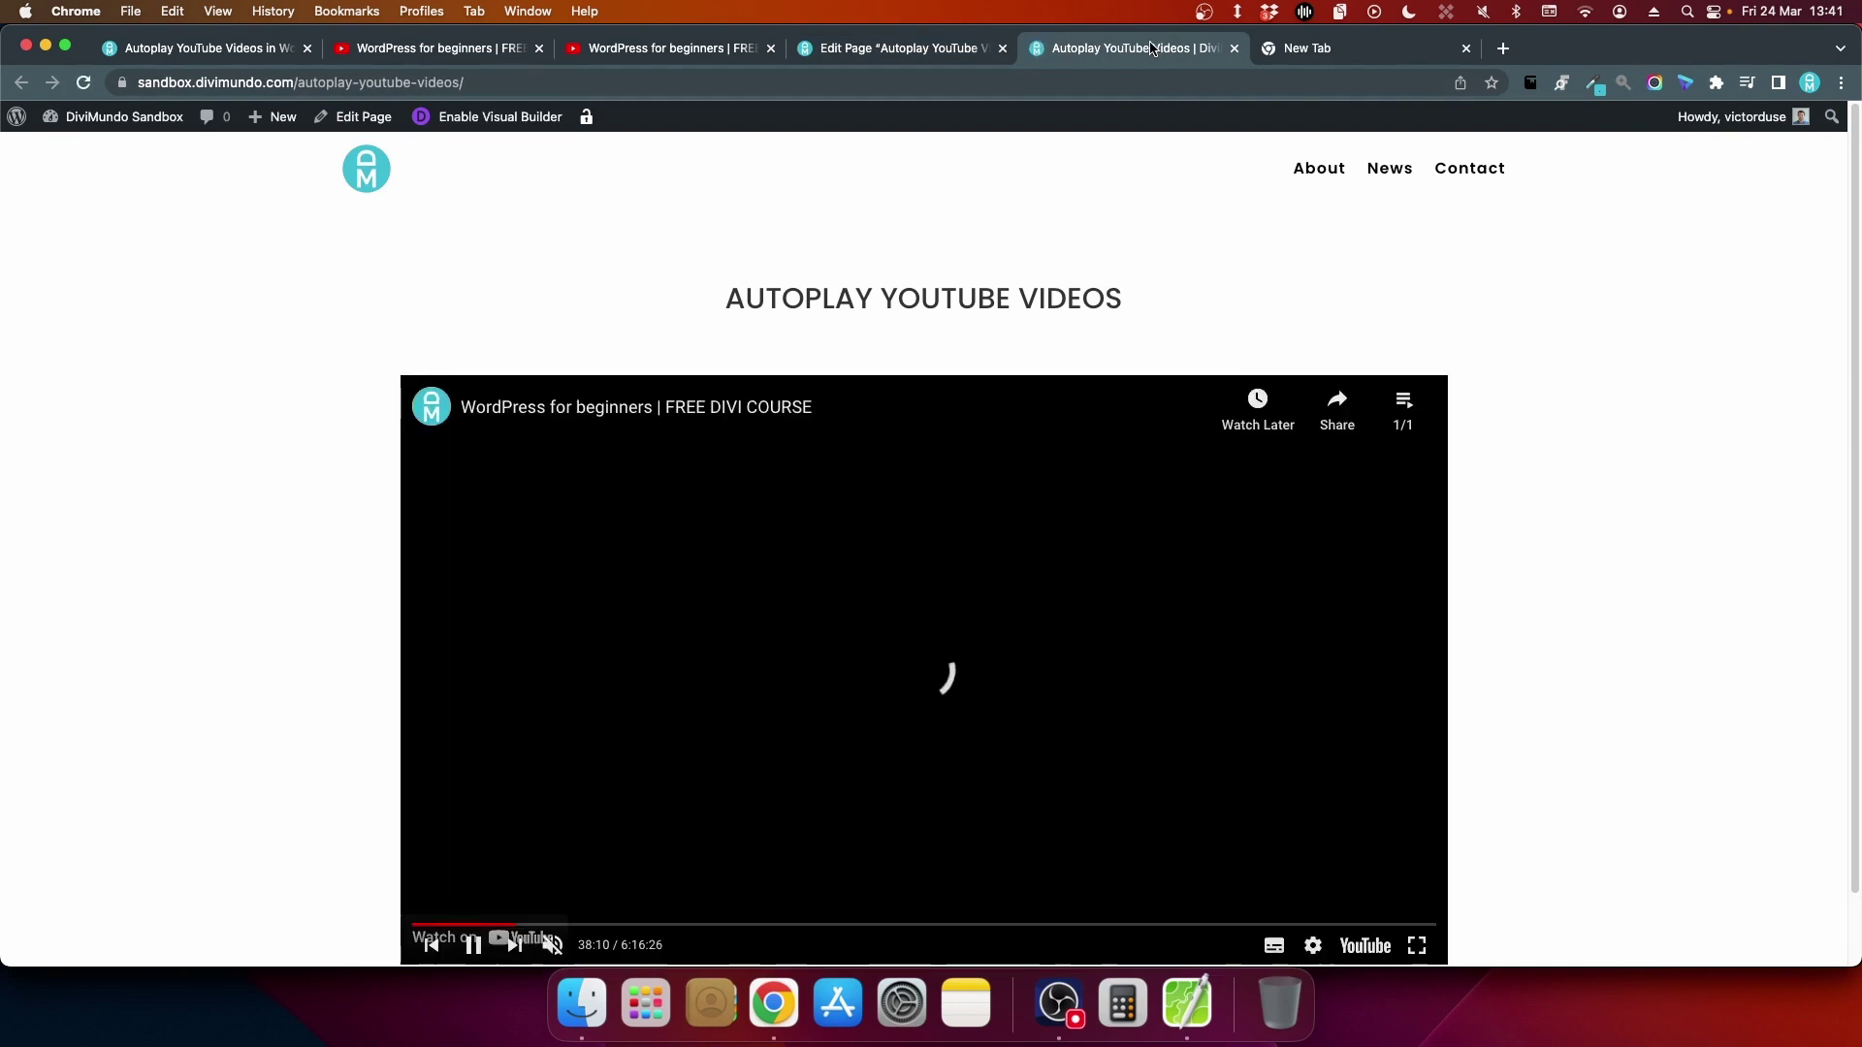
left_click(1215, 122)
scroll(1571, 582, "down", 1)
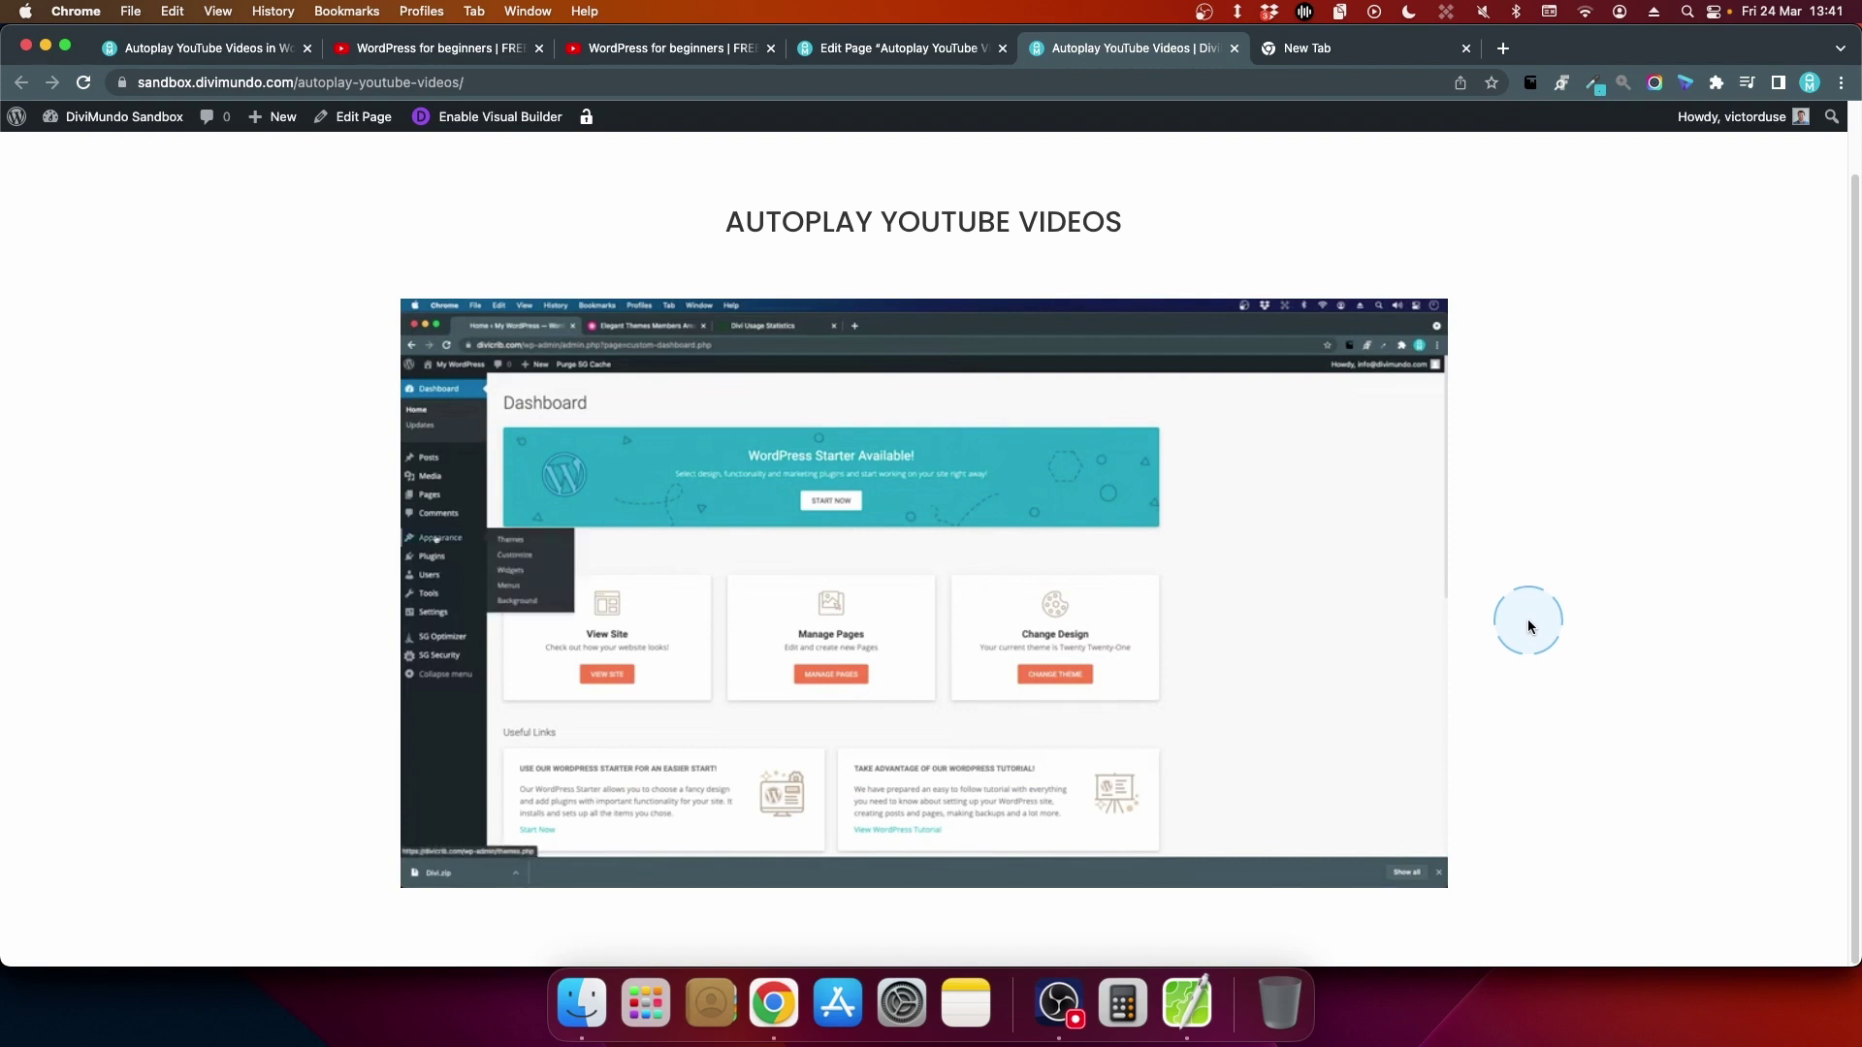
- Skip the embedded video on the published page to its end to test whether it loops
mouse_move(588, 870)
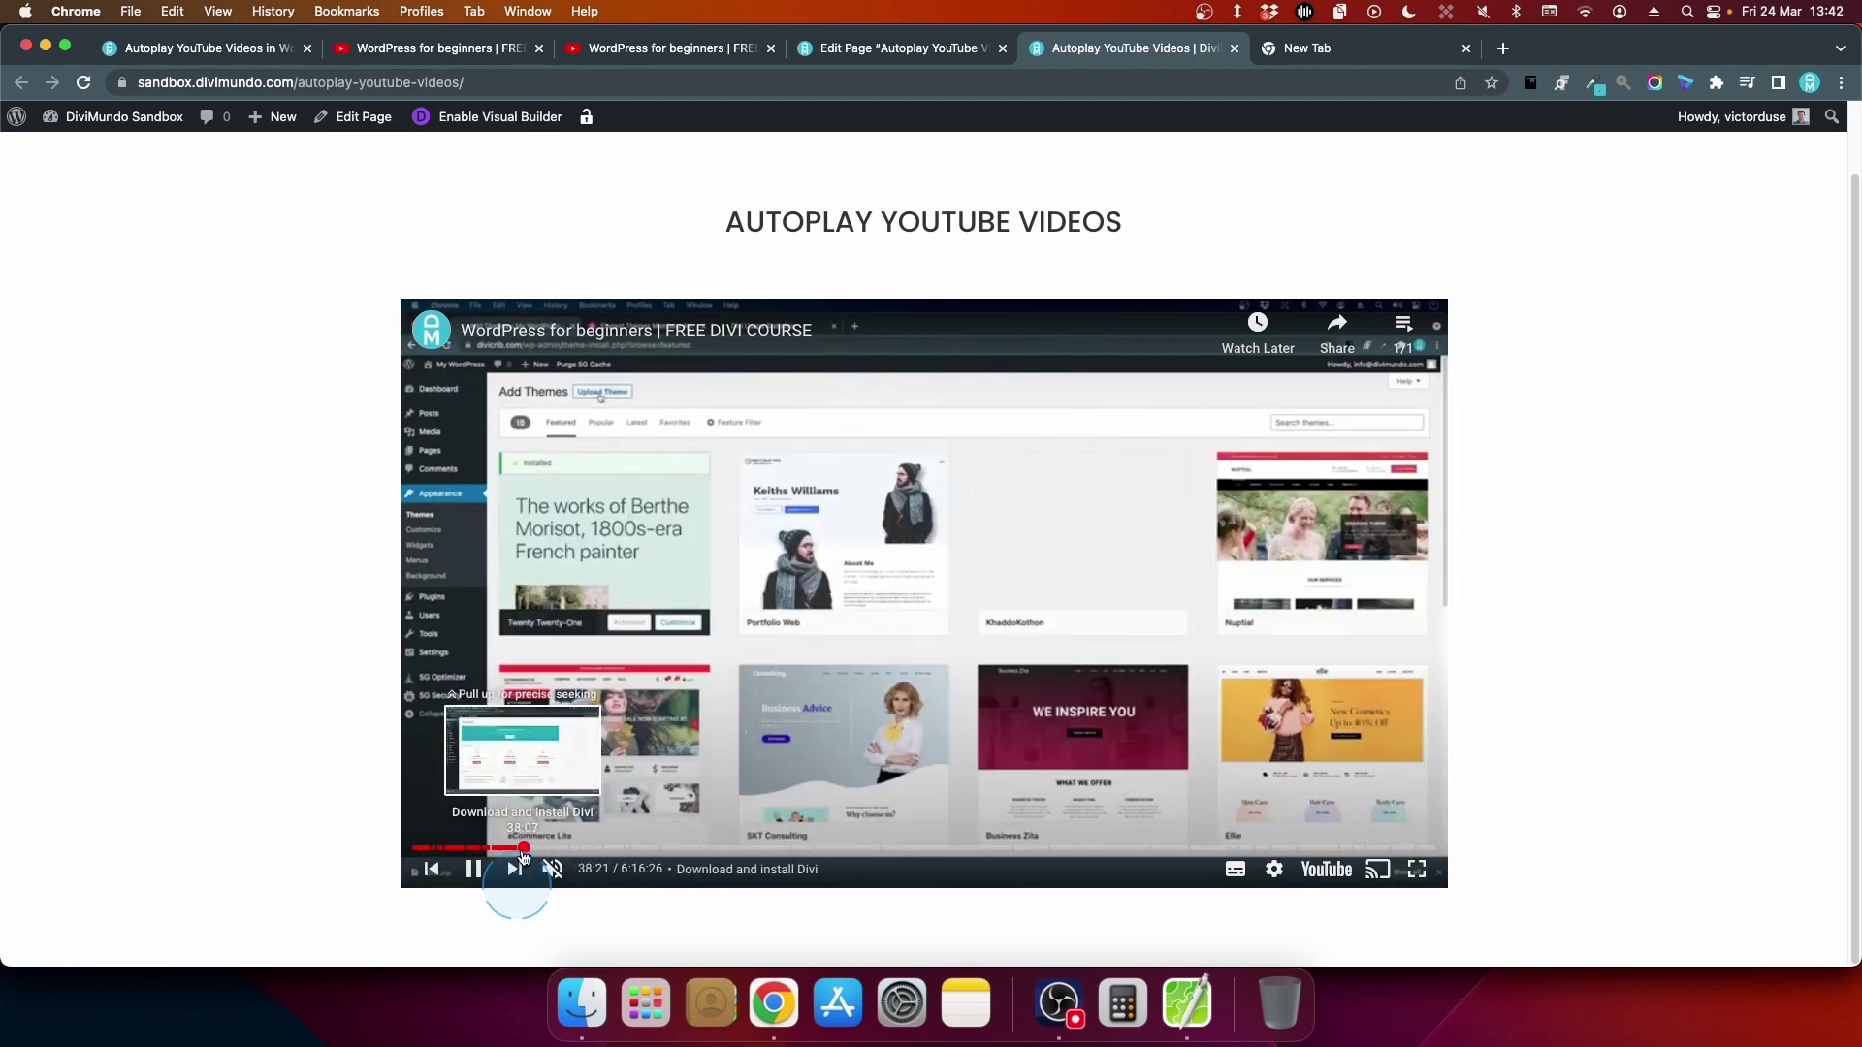
left_click_drag(524, 855, 1441, 859)
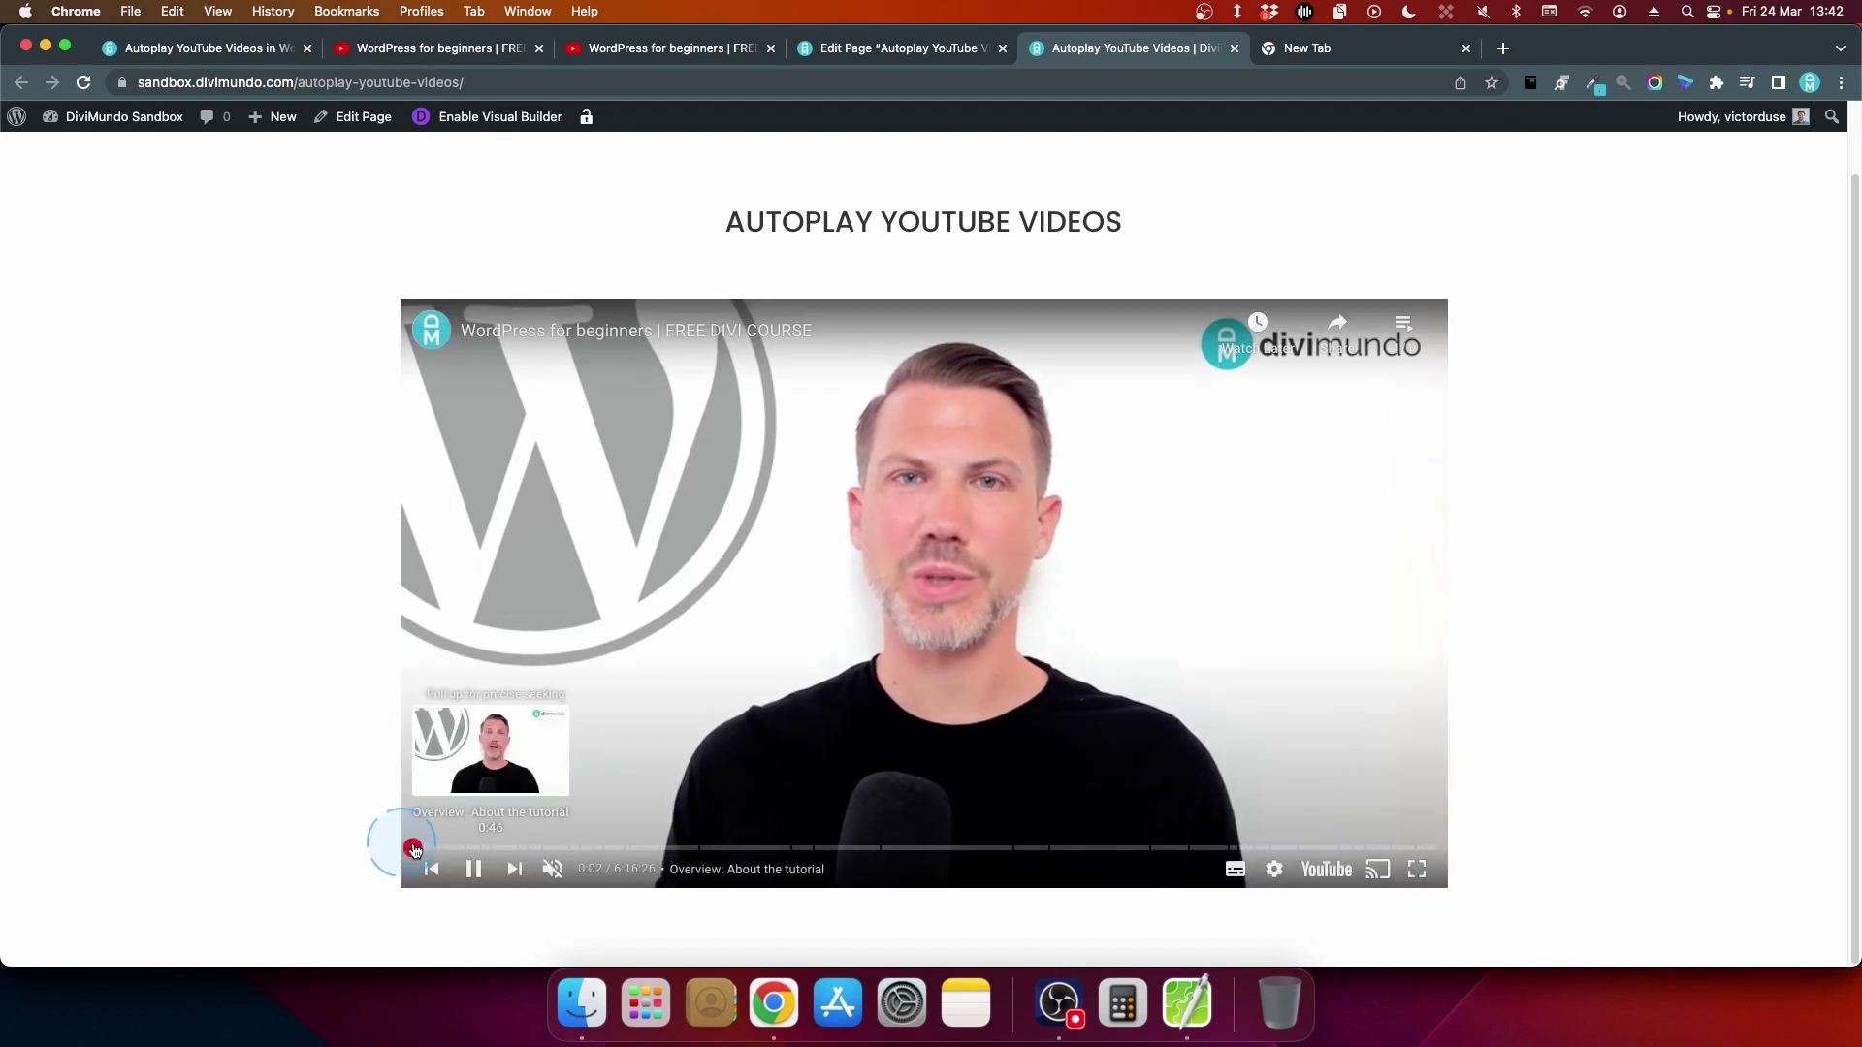
left_click_drag(407, 851, 1472, 836)
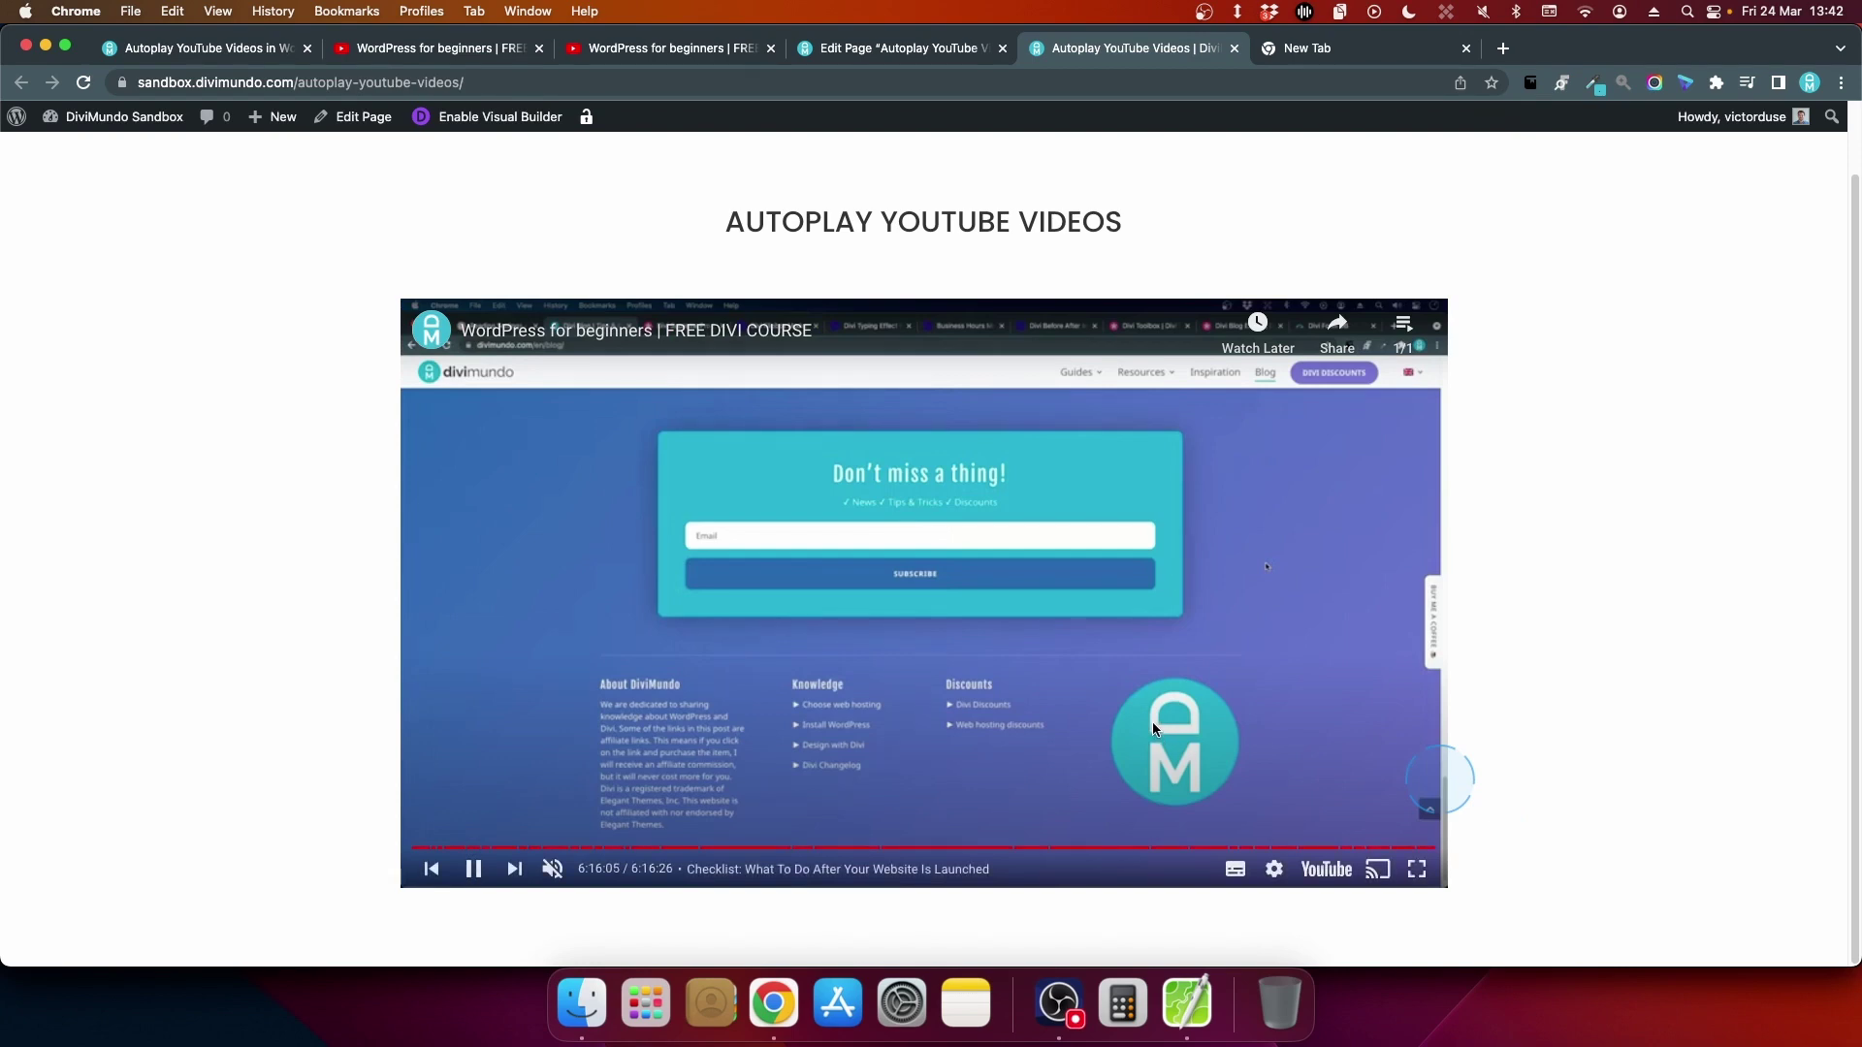
key("Right")
key("Right")
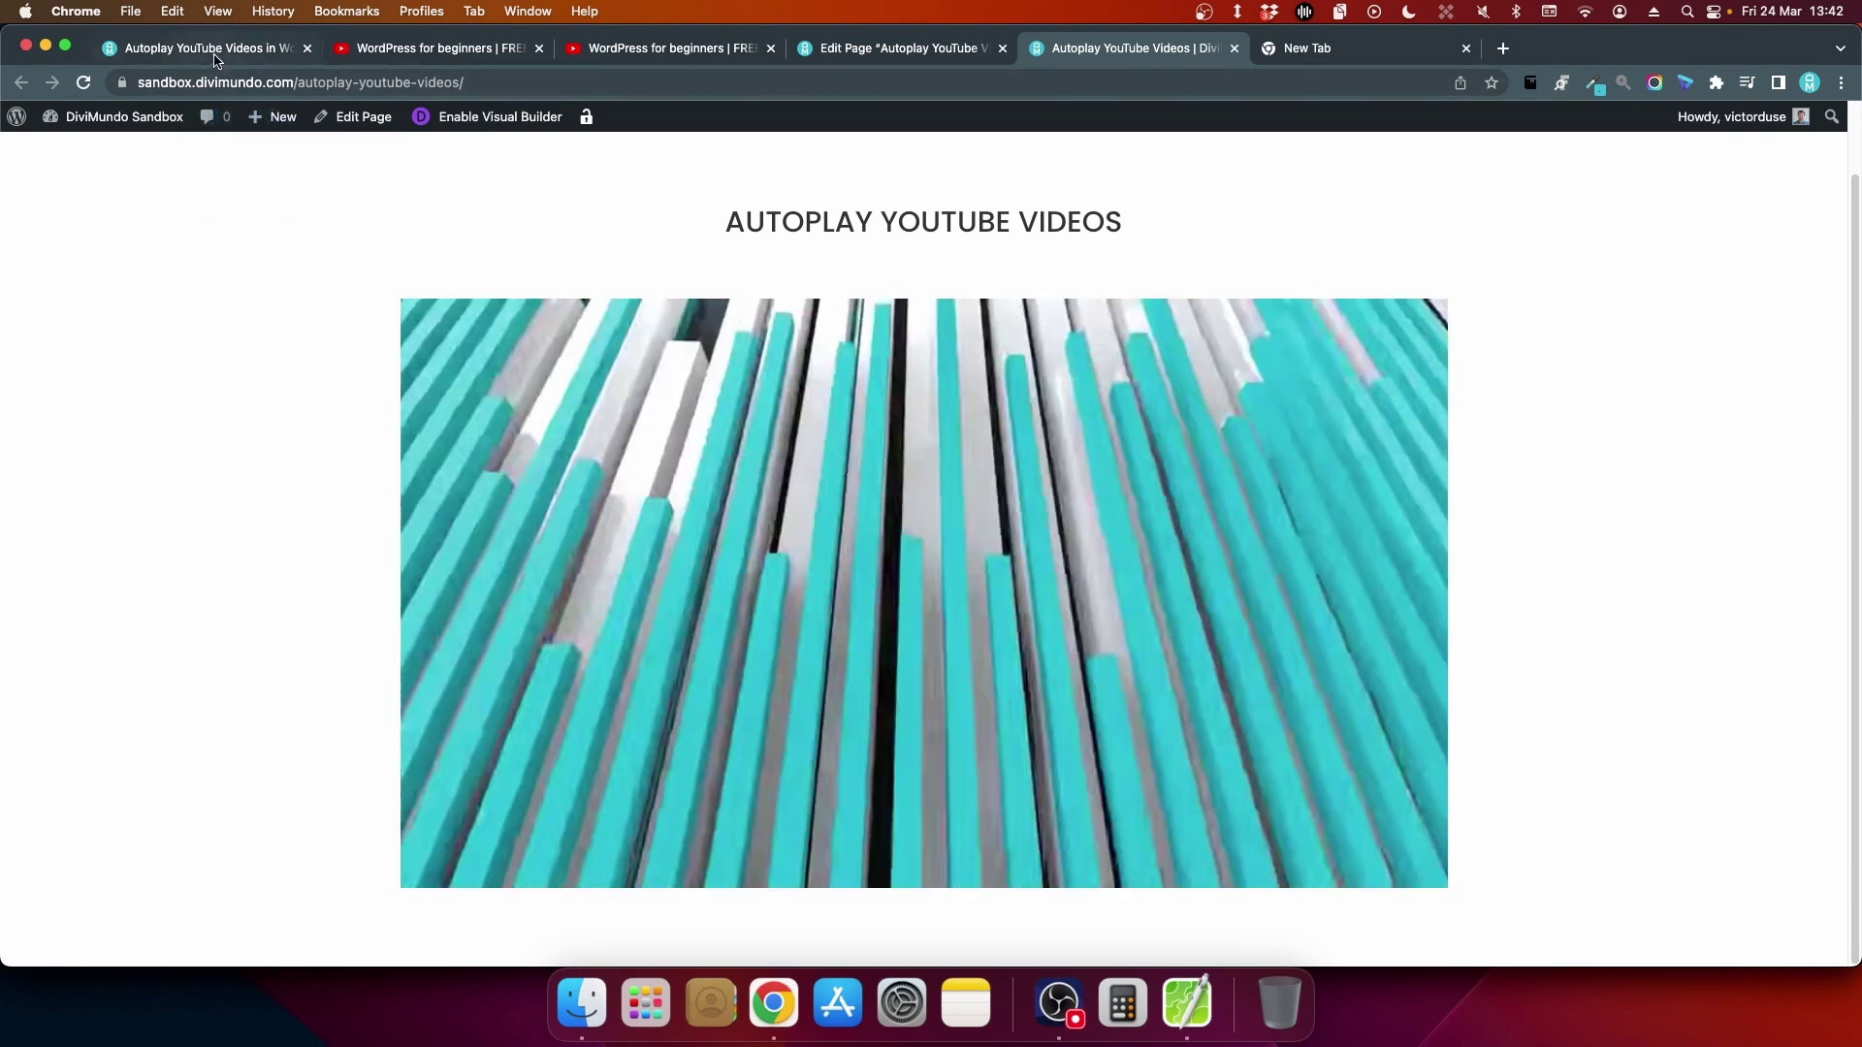
- Examine the blog article's section on hiding the player controls and the controls=0 parameter in its iframe code
left_click(215, 53)
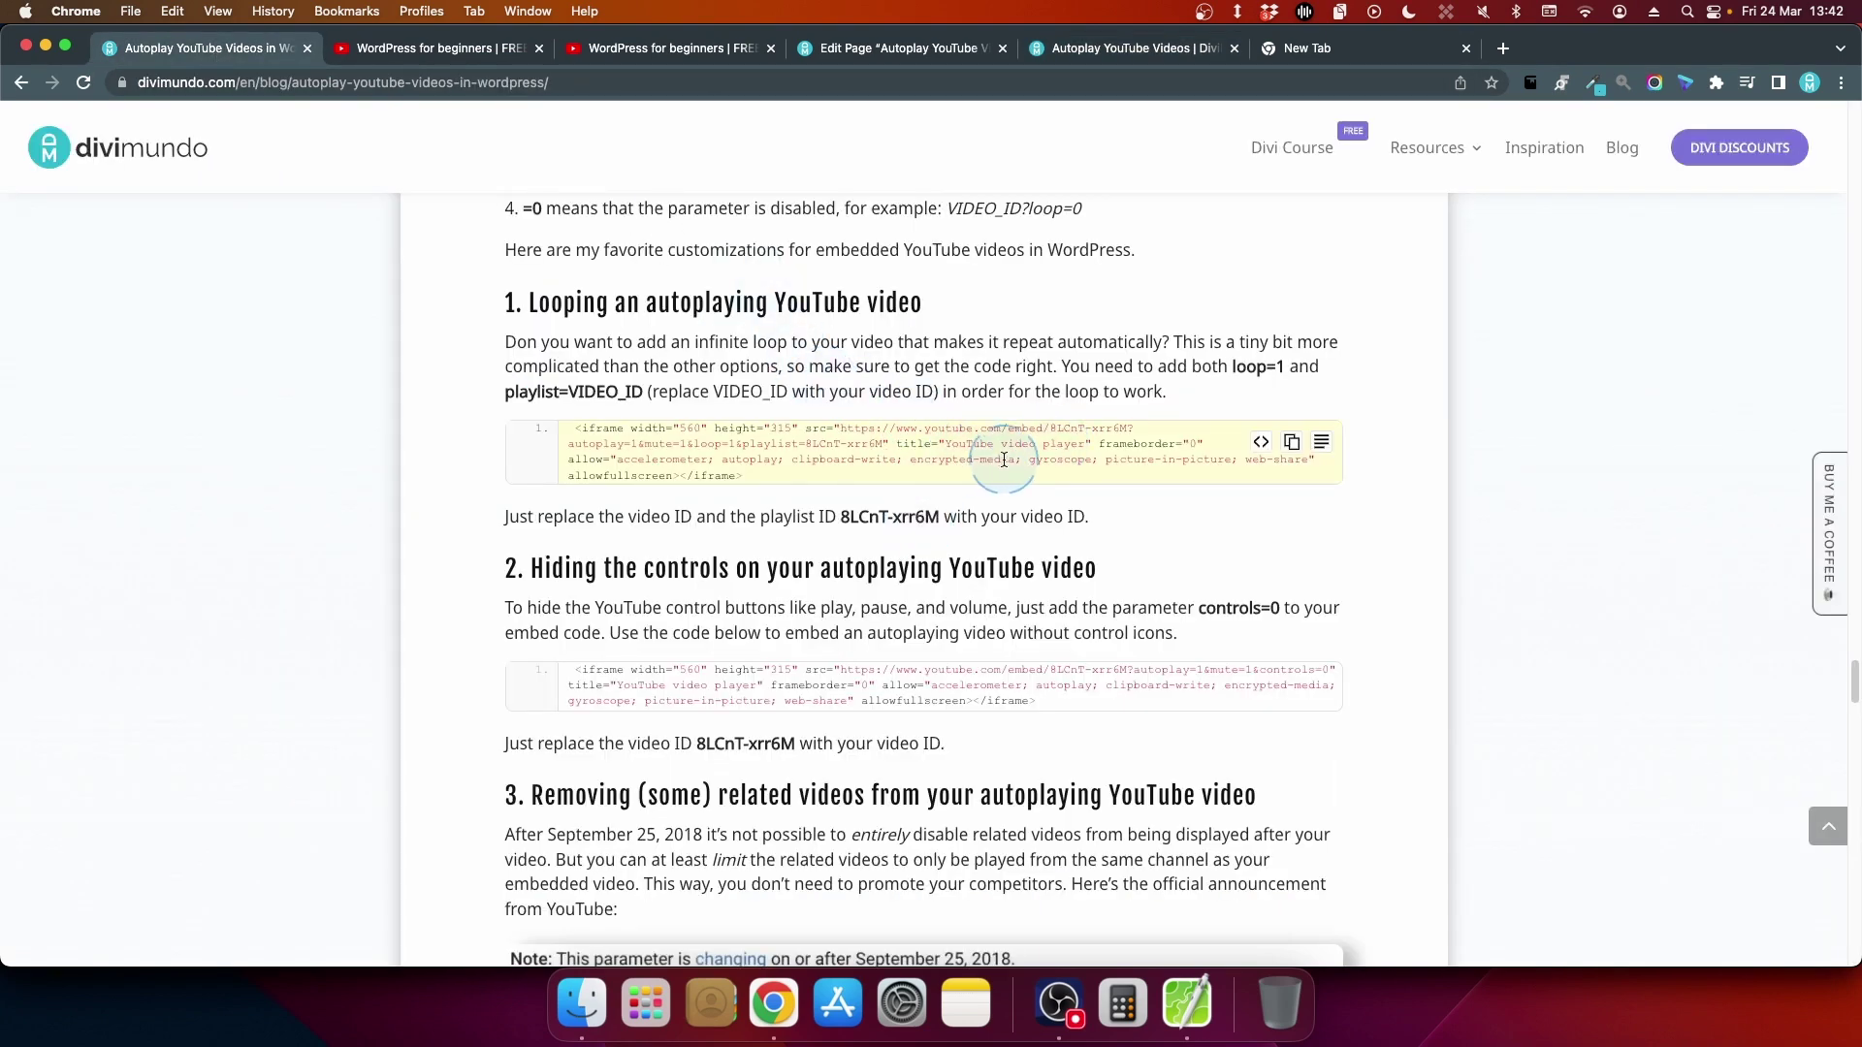
scroll(762, 441, "down", 3)
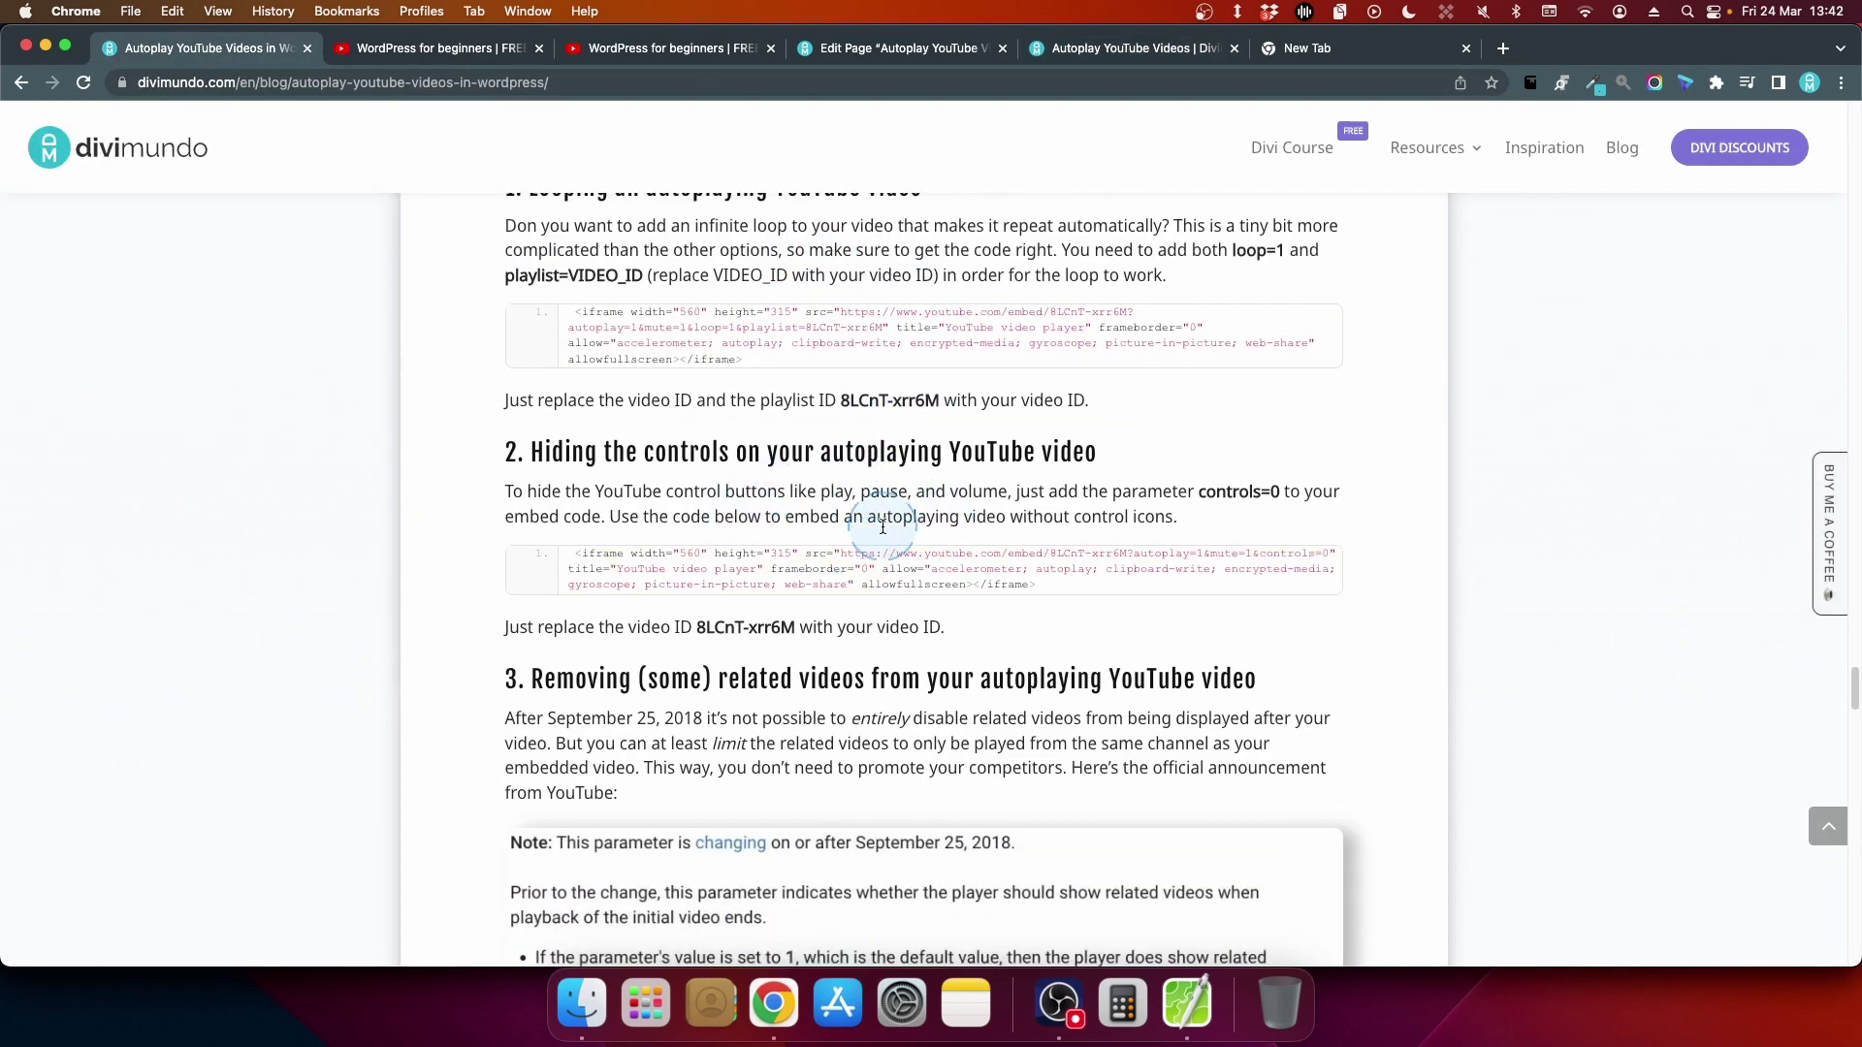
scroll(881, 546, "down", 5)
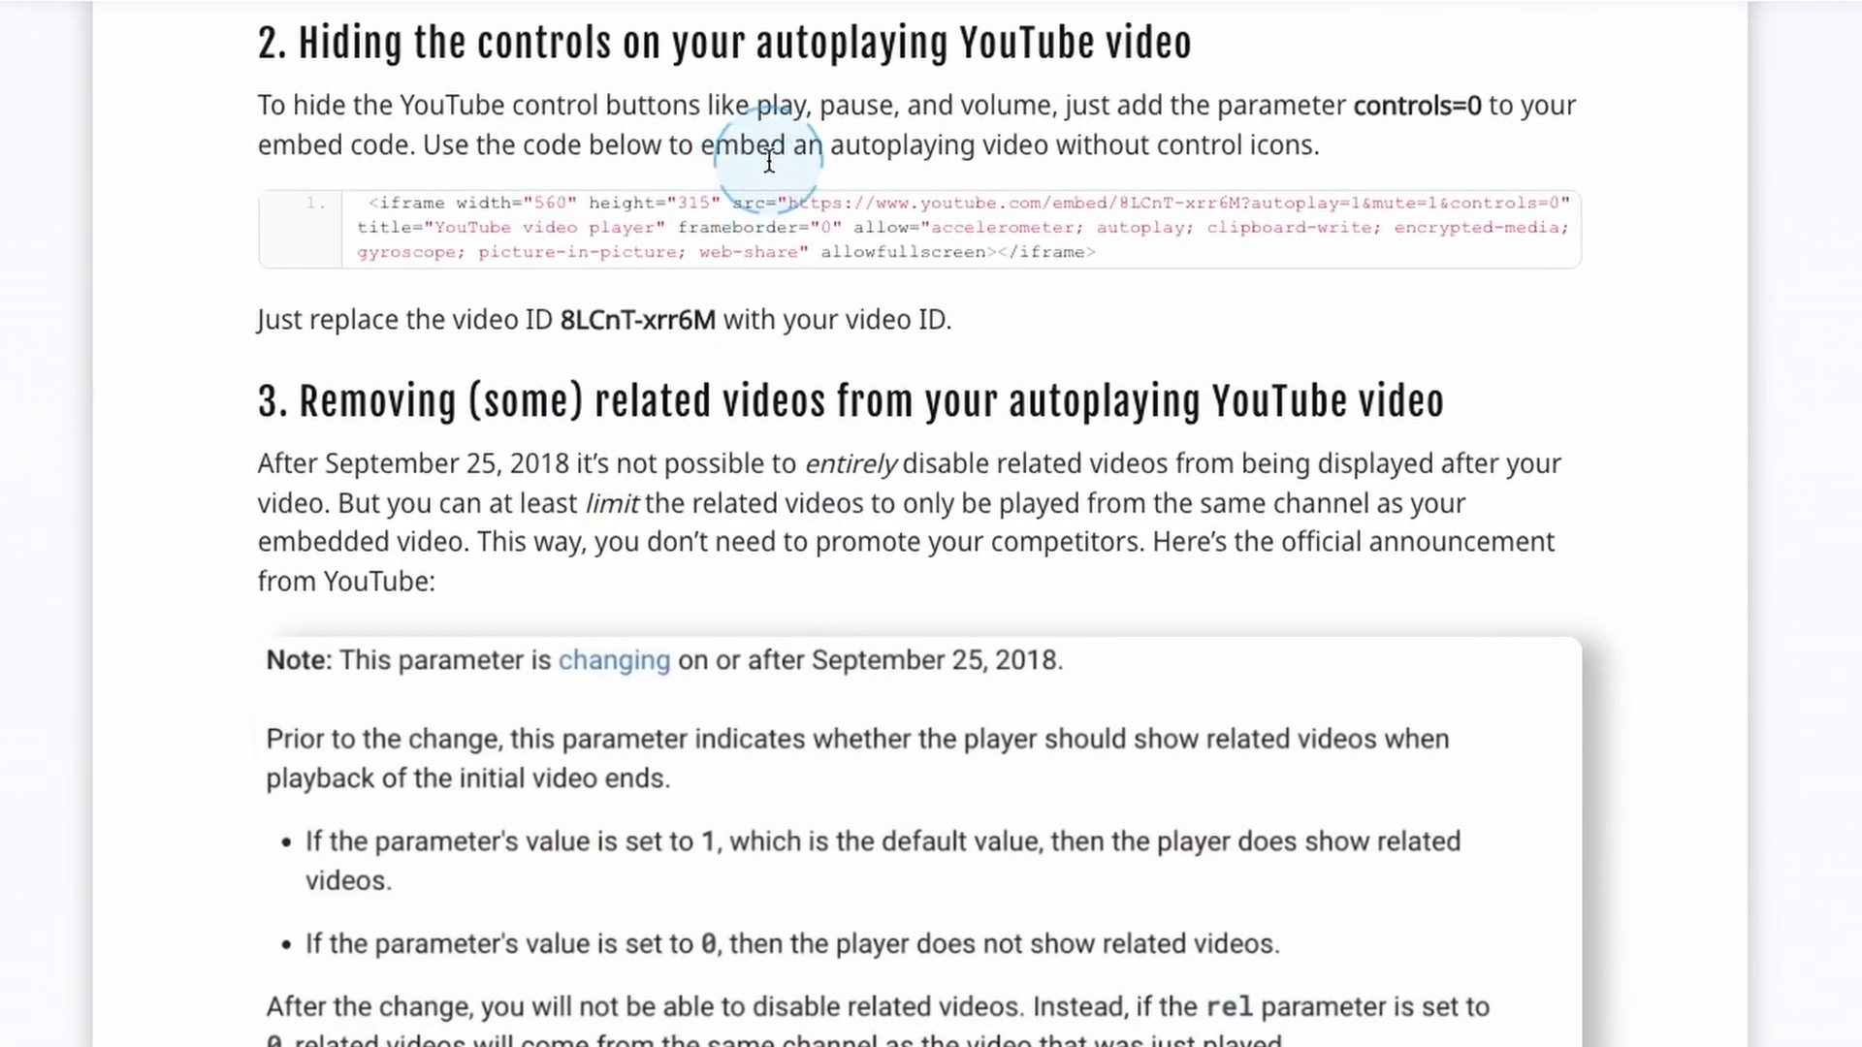
mouse_move(801, 201)
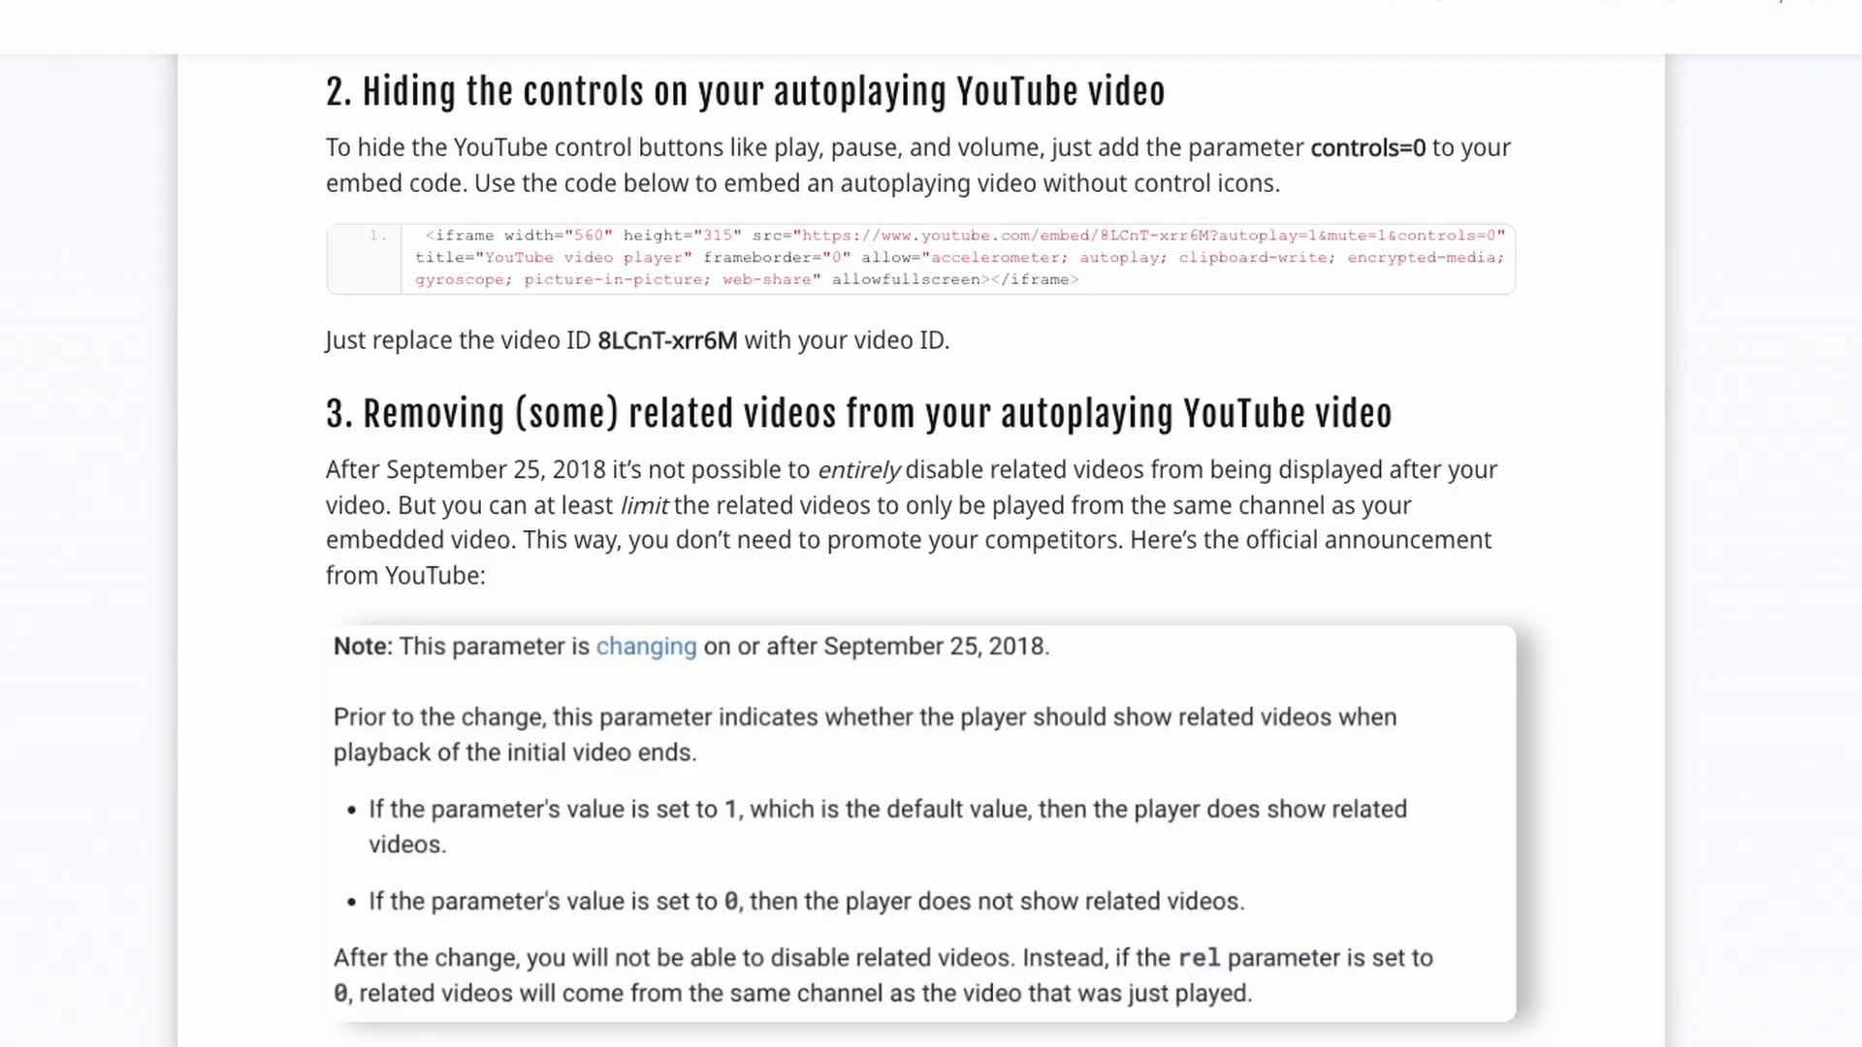
left_click(922, 268)
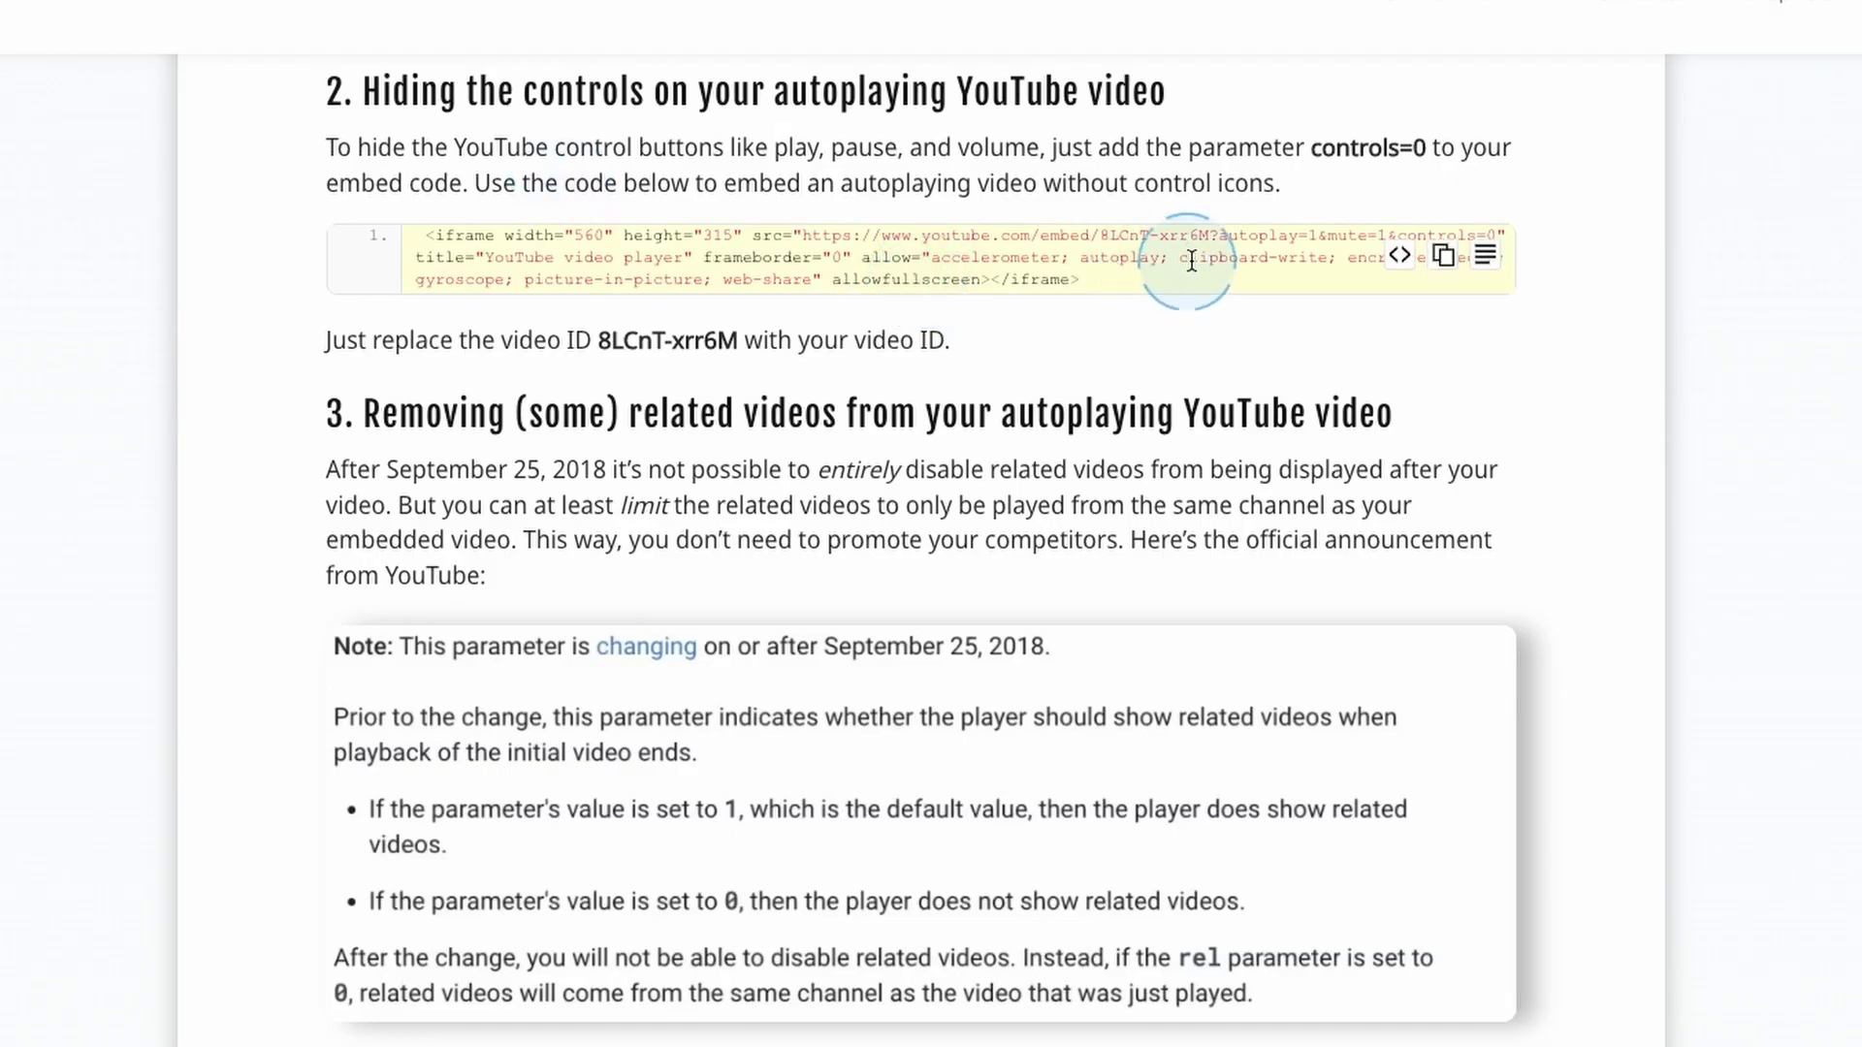
left_click(1397, 268)
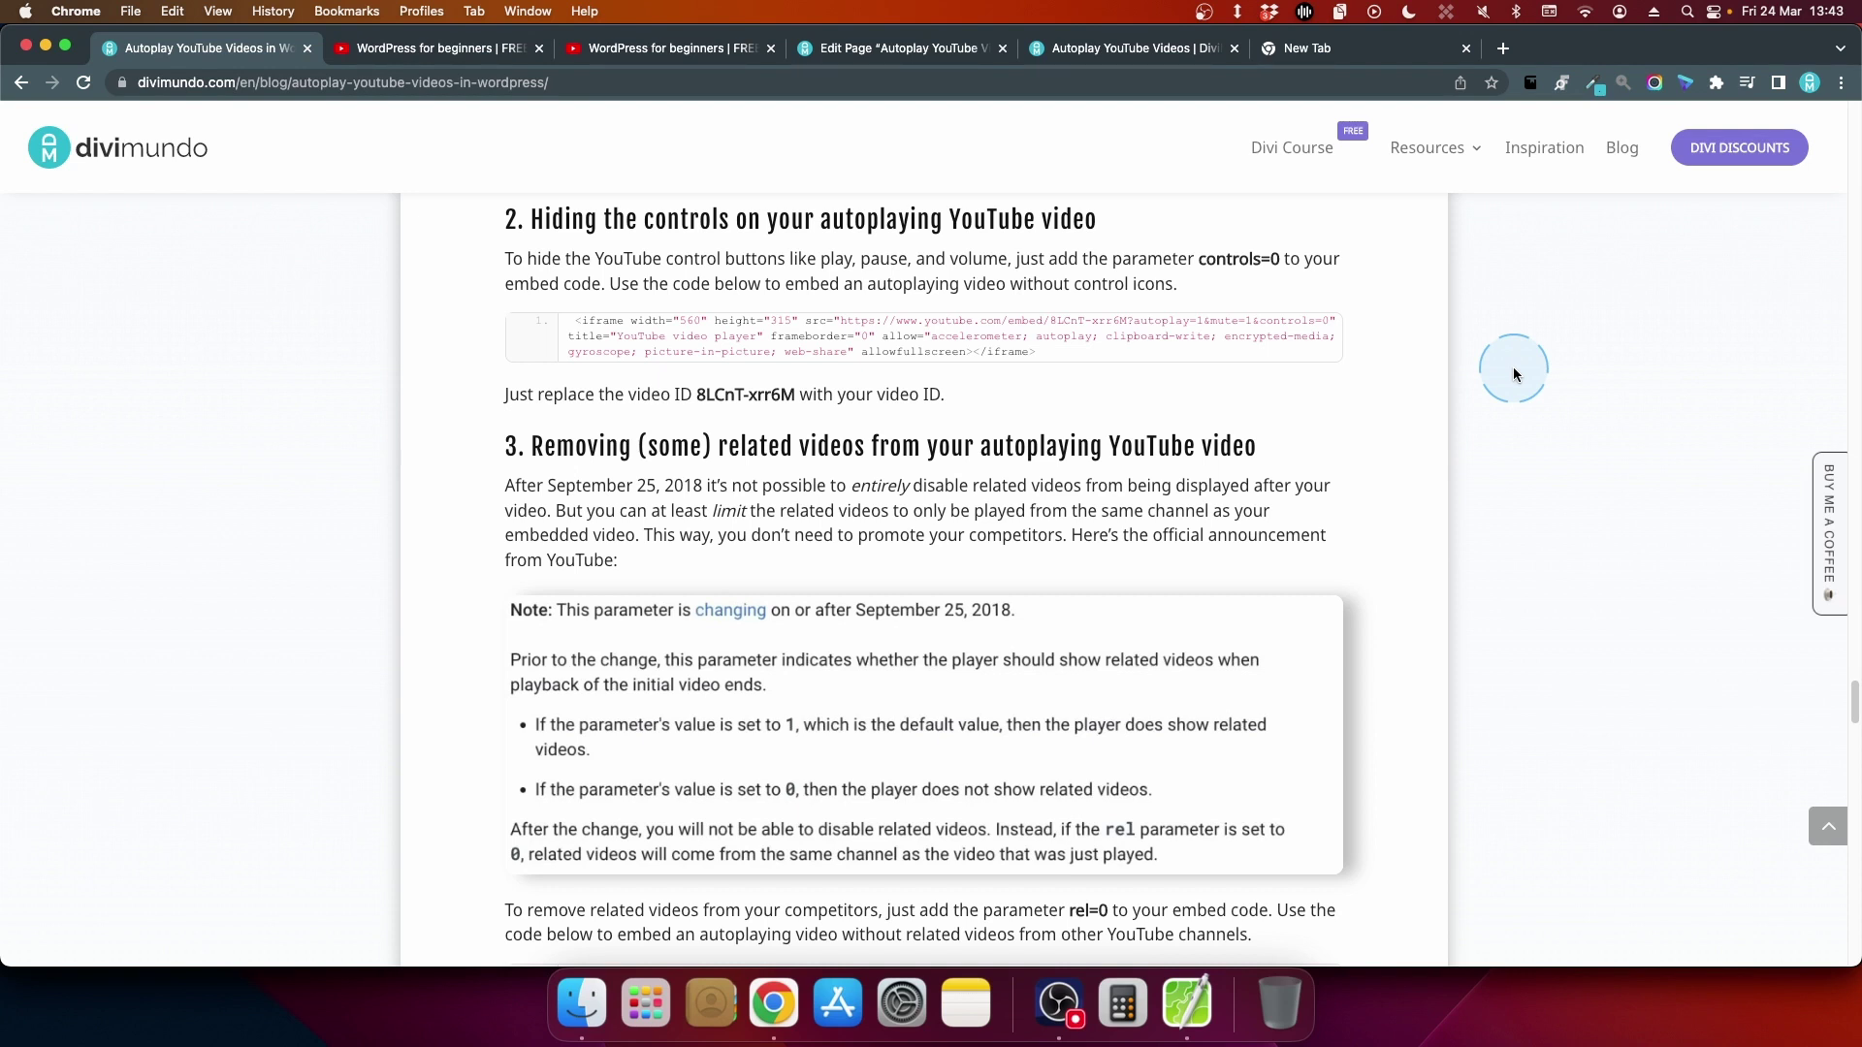
left_click(1315, 329)
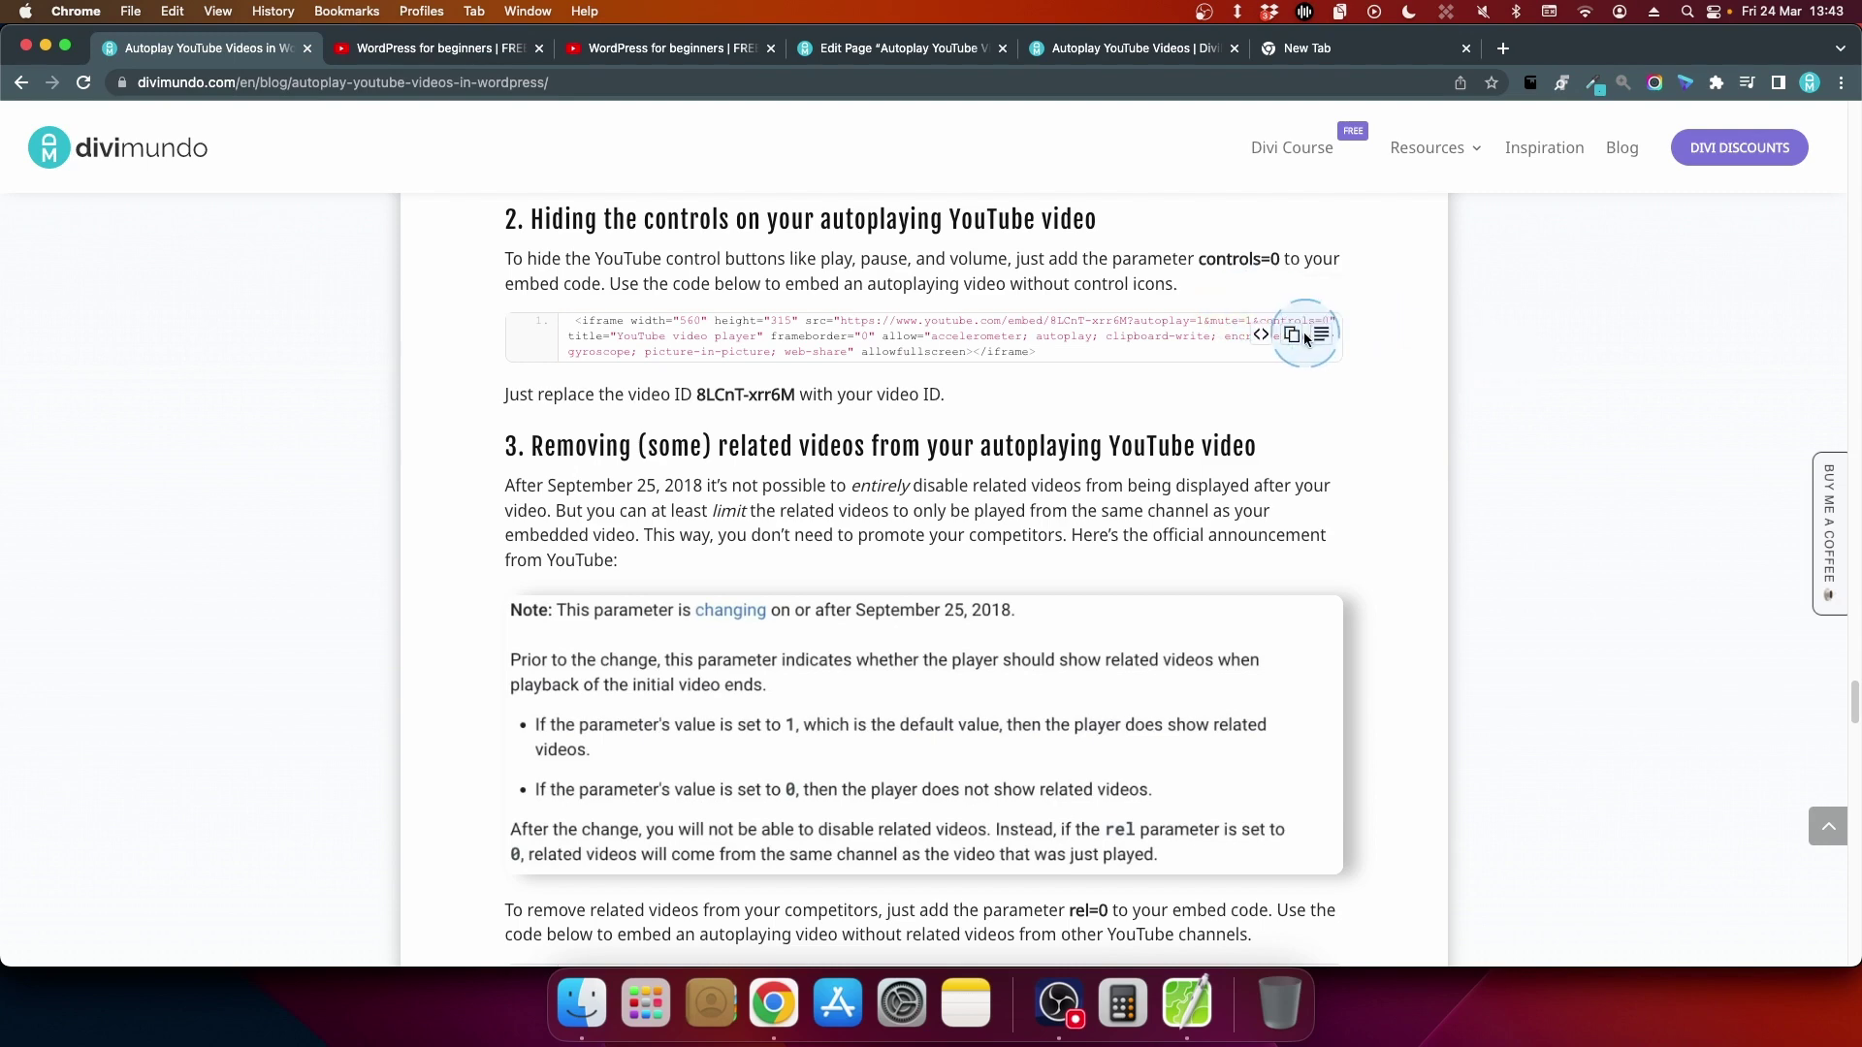
- Append &controls=0 after the playlist ID in the Code module's src URL, and reload the published page to check the video
left_click(900, 54)
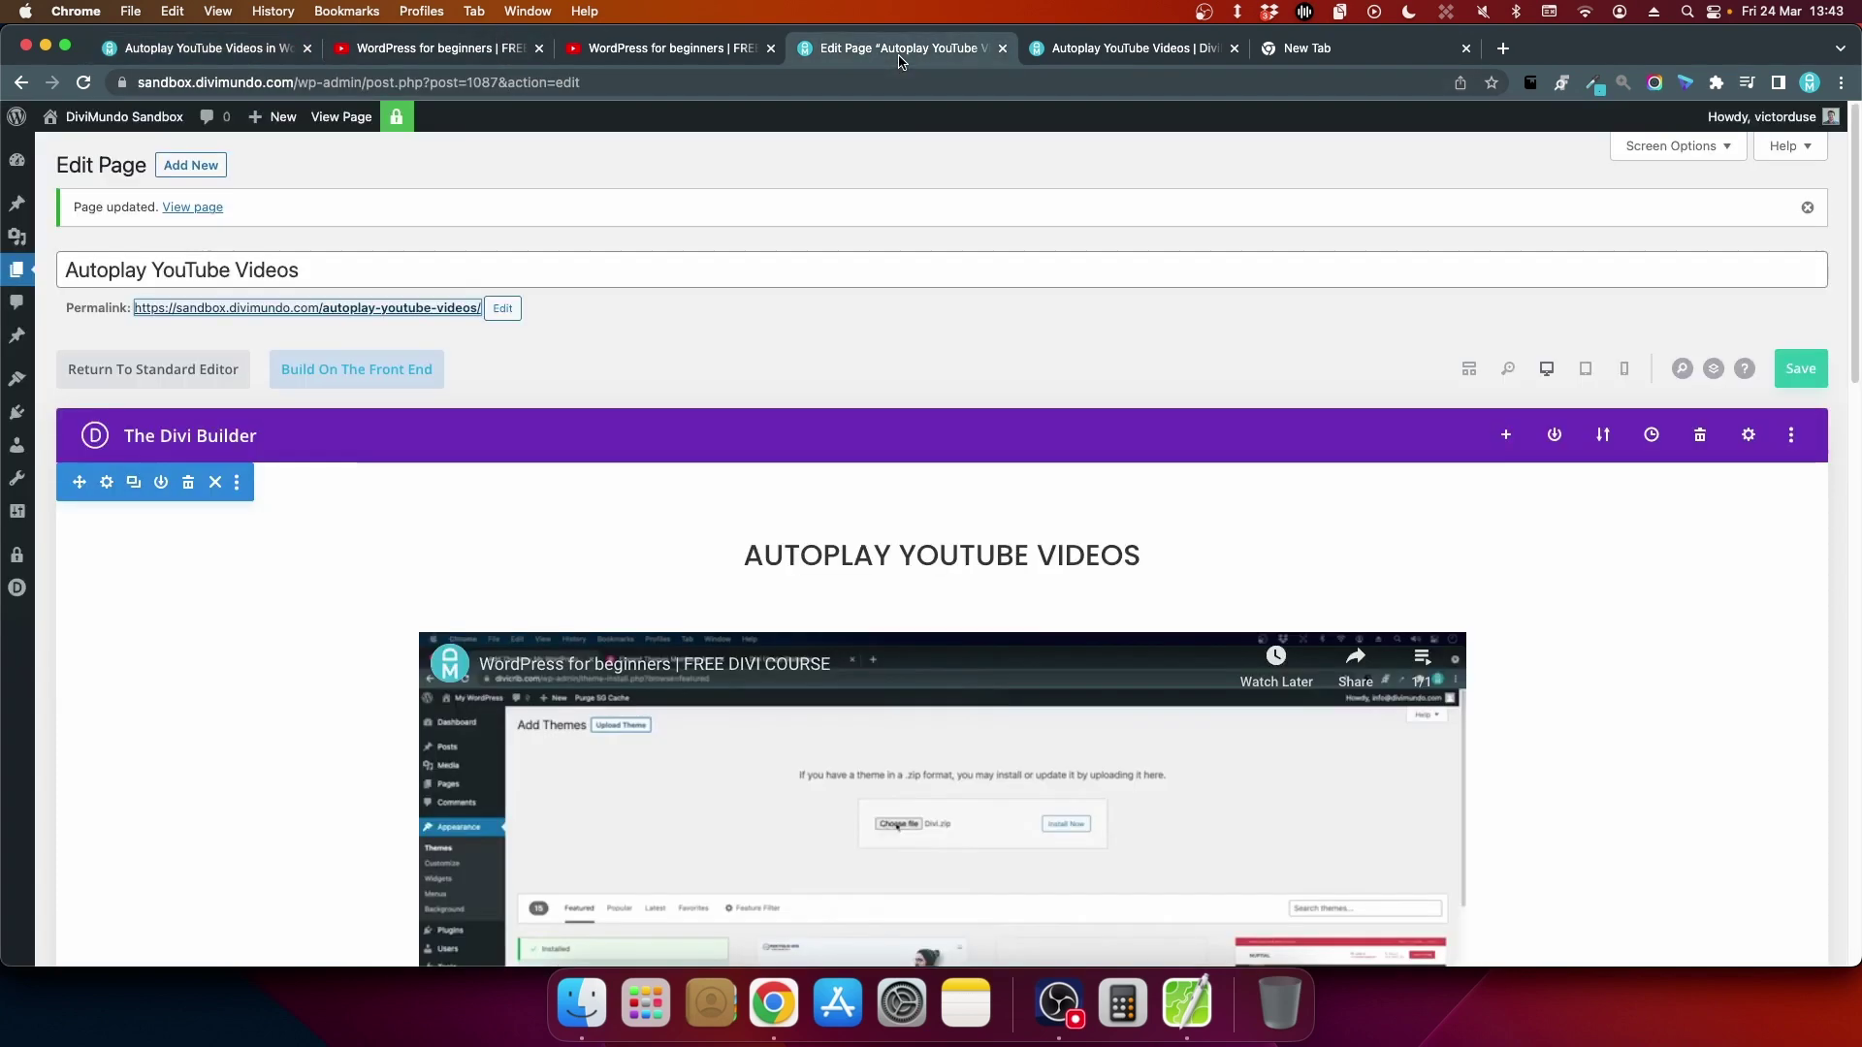
scroll(960, 611, "down", 4)
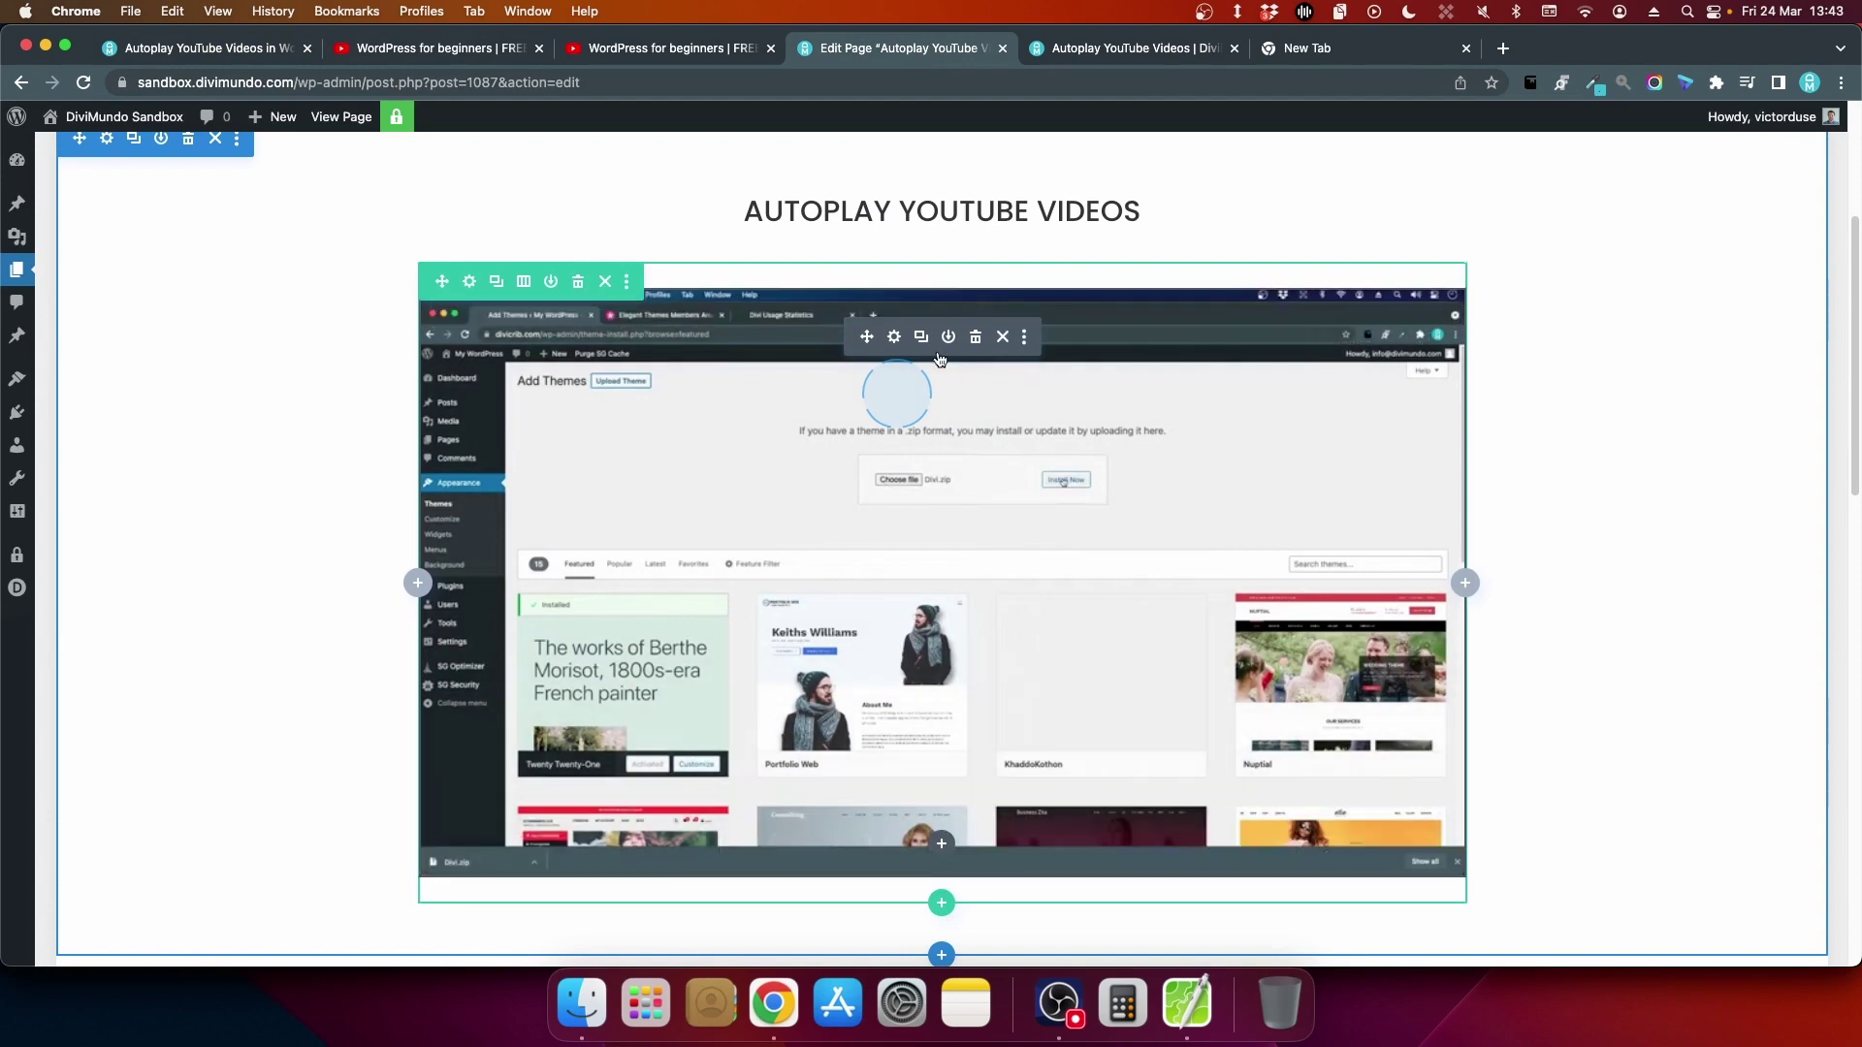
left_click(893, 337)
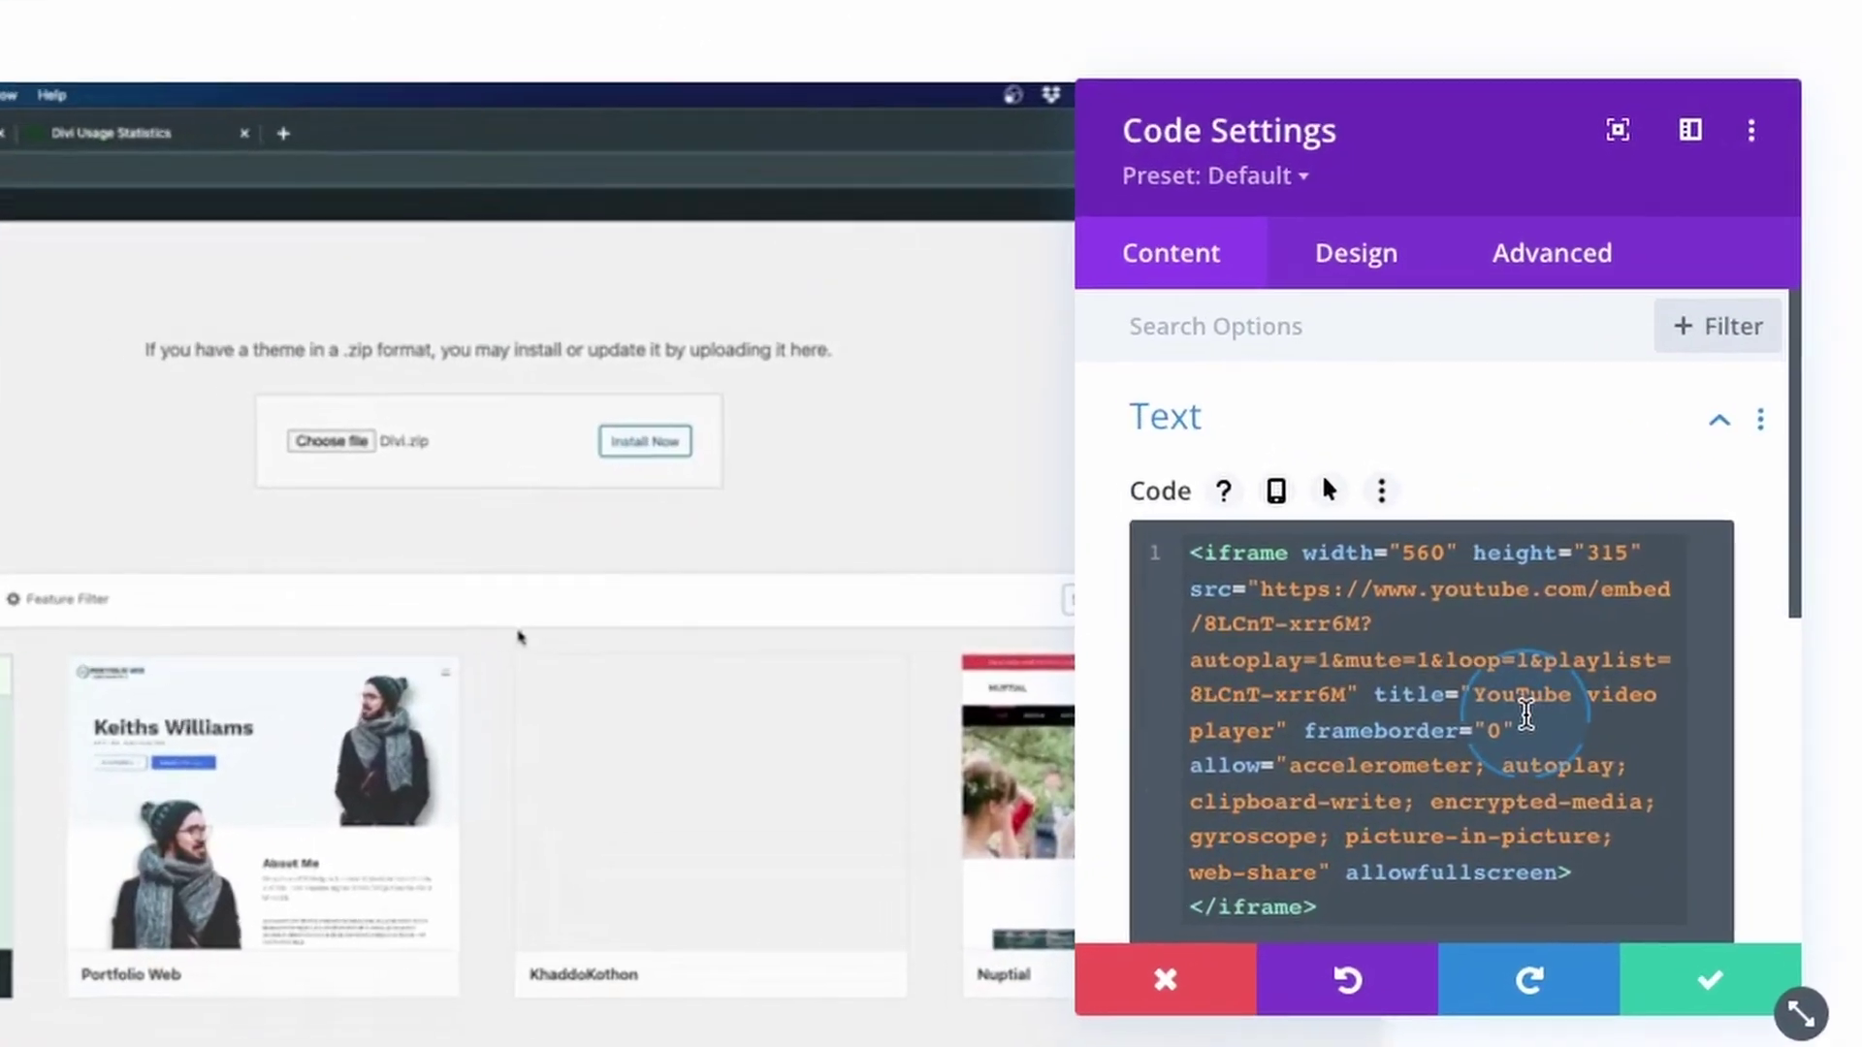
left_click(1569, 605)
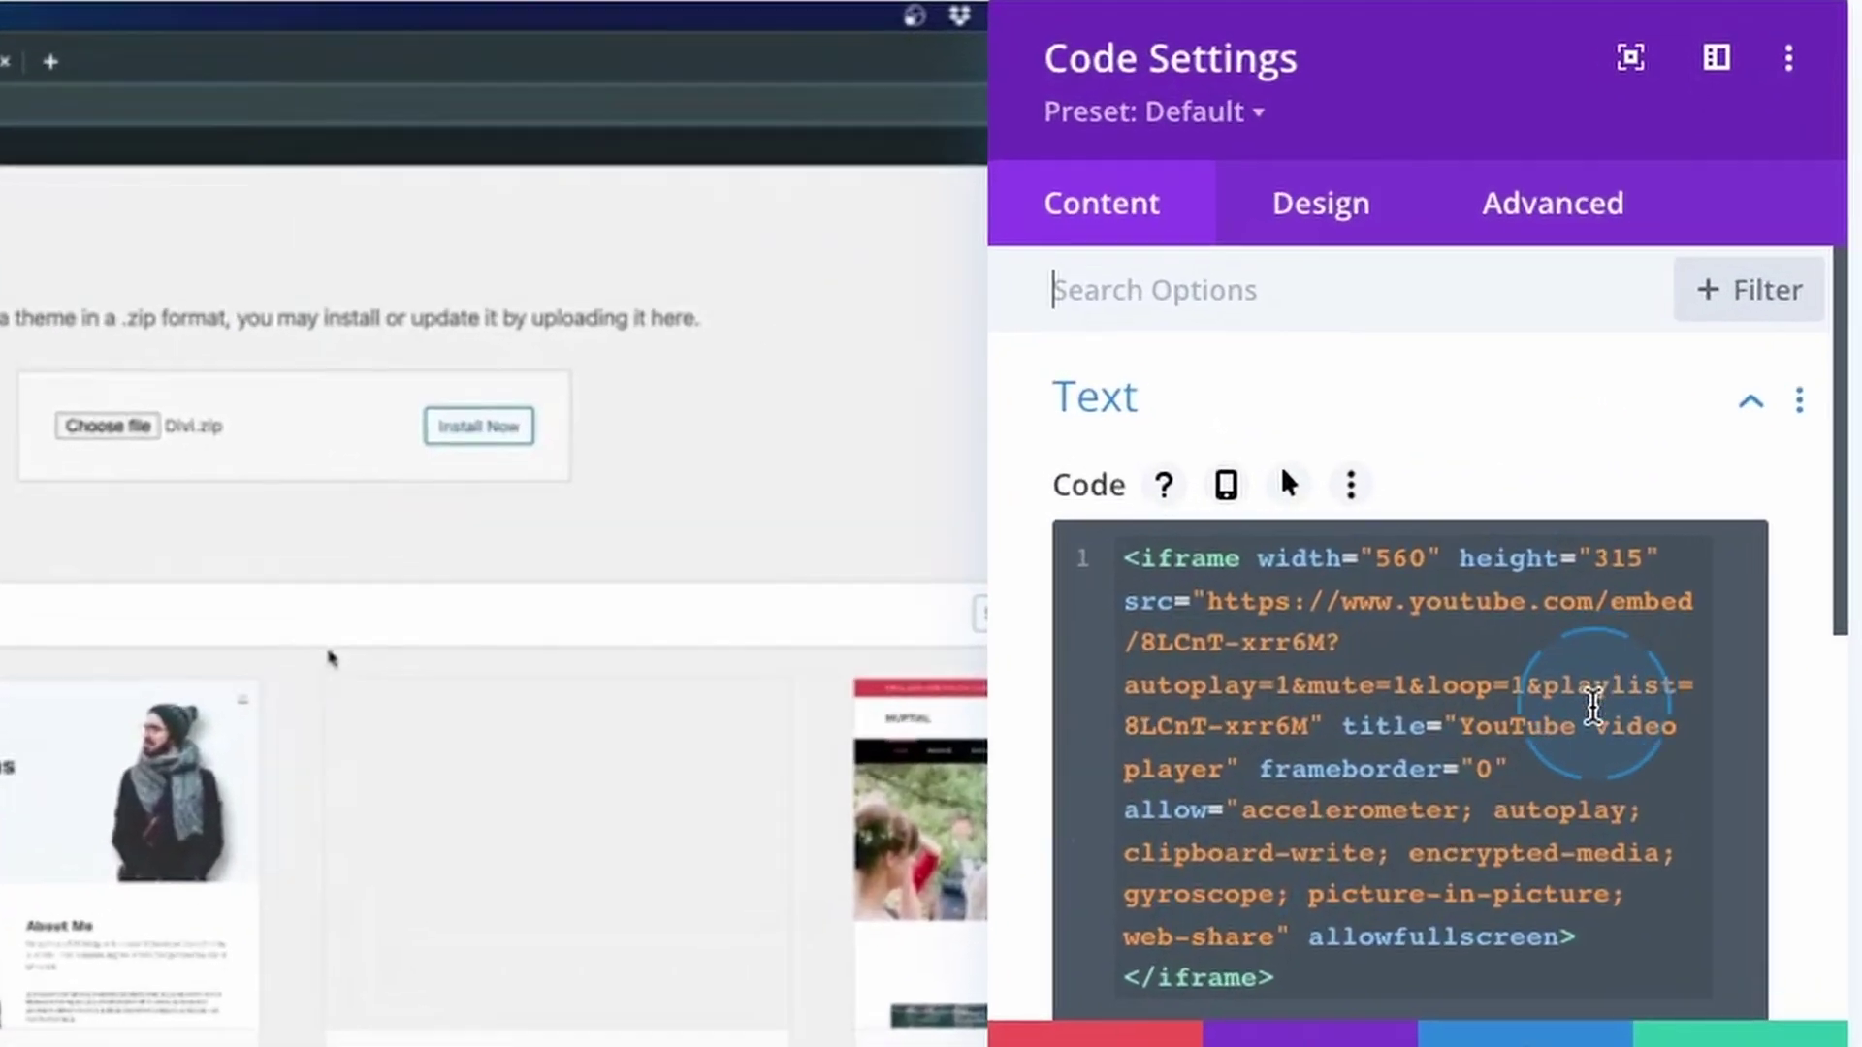
key("ctrl+a")
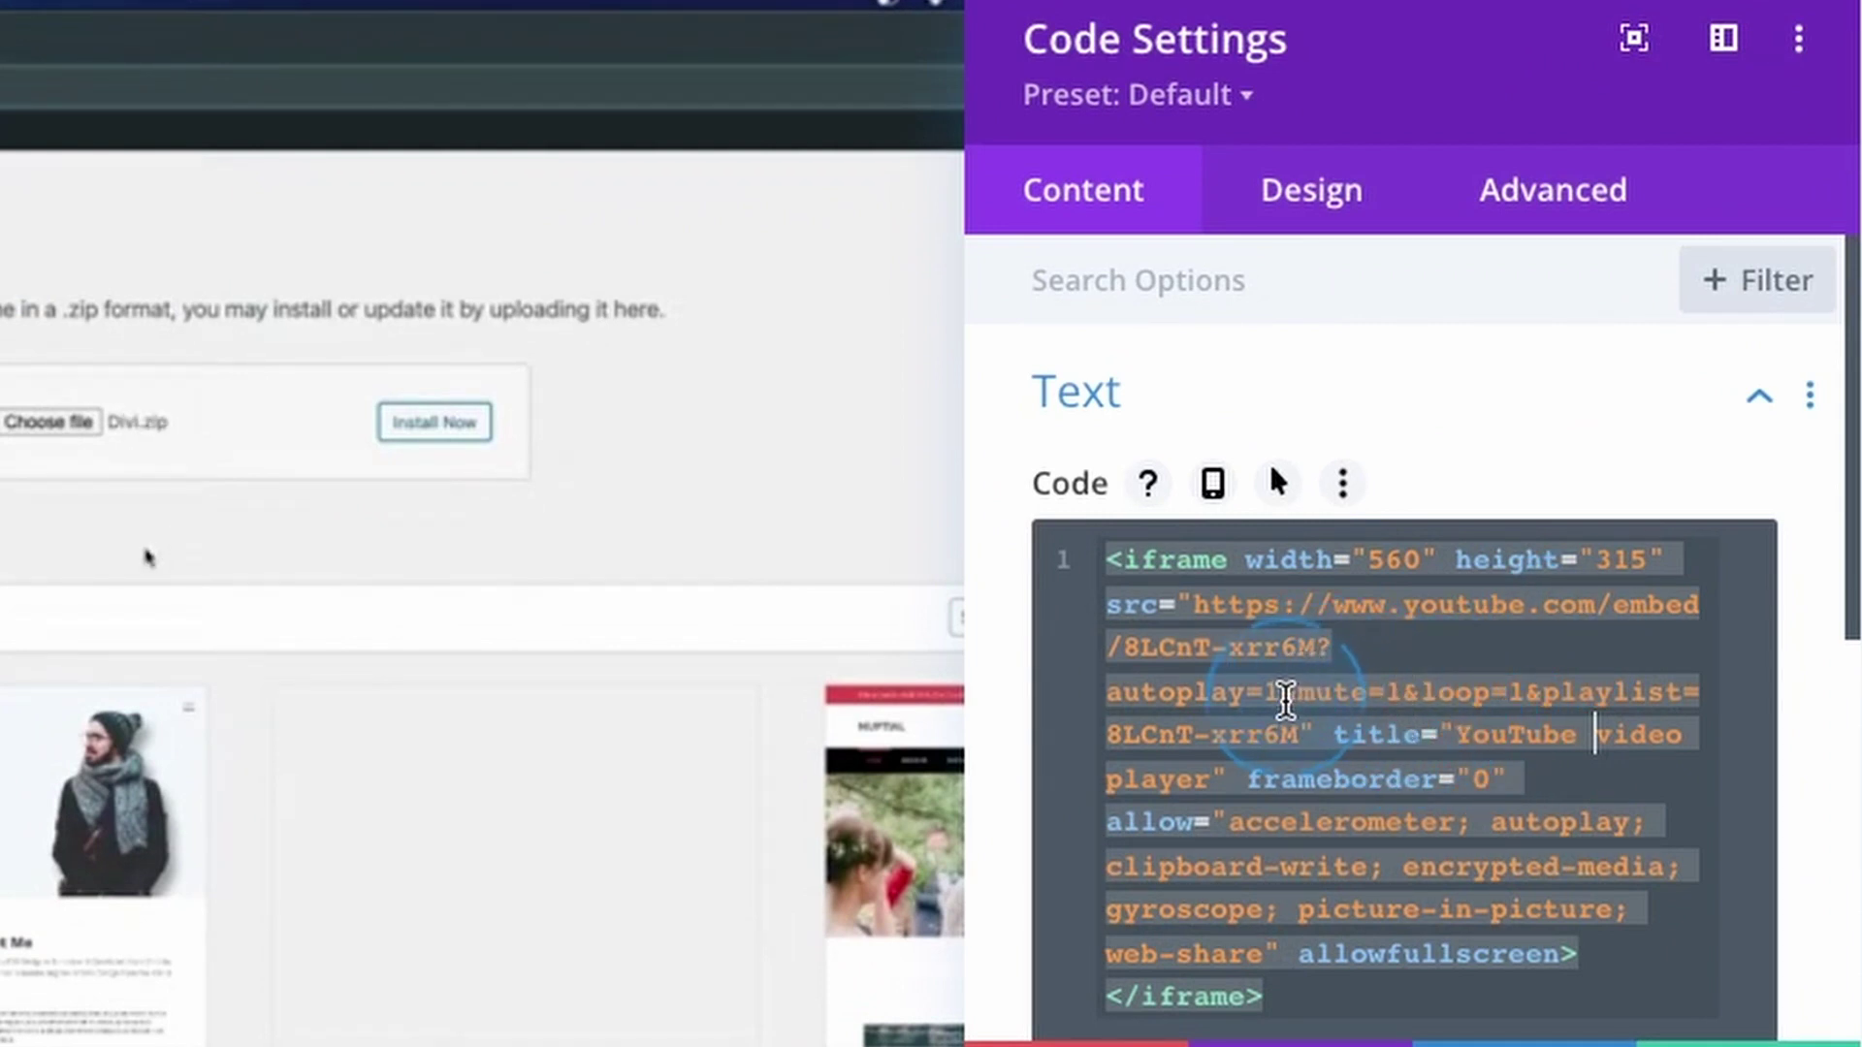
left_click(1299, 734)
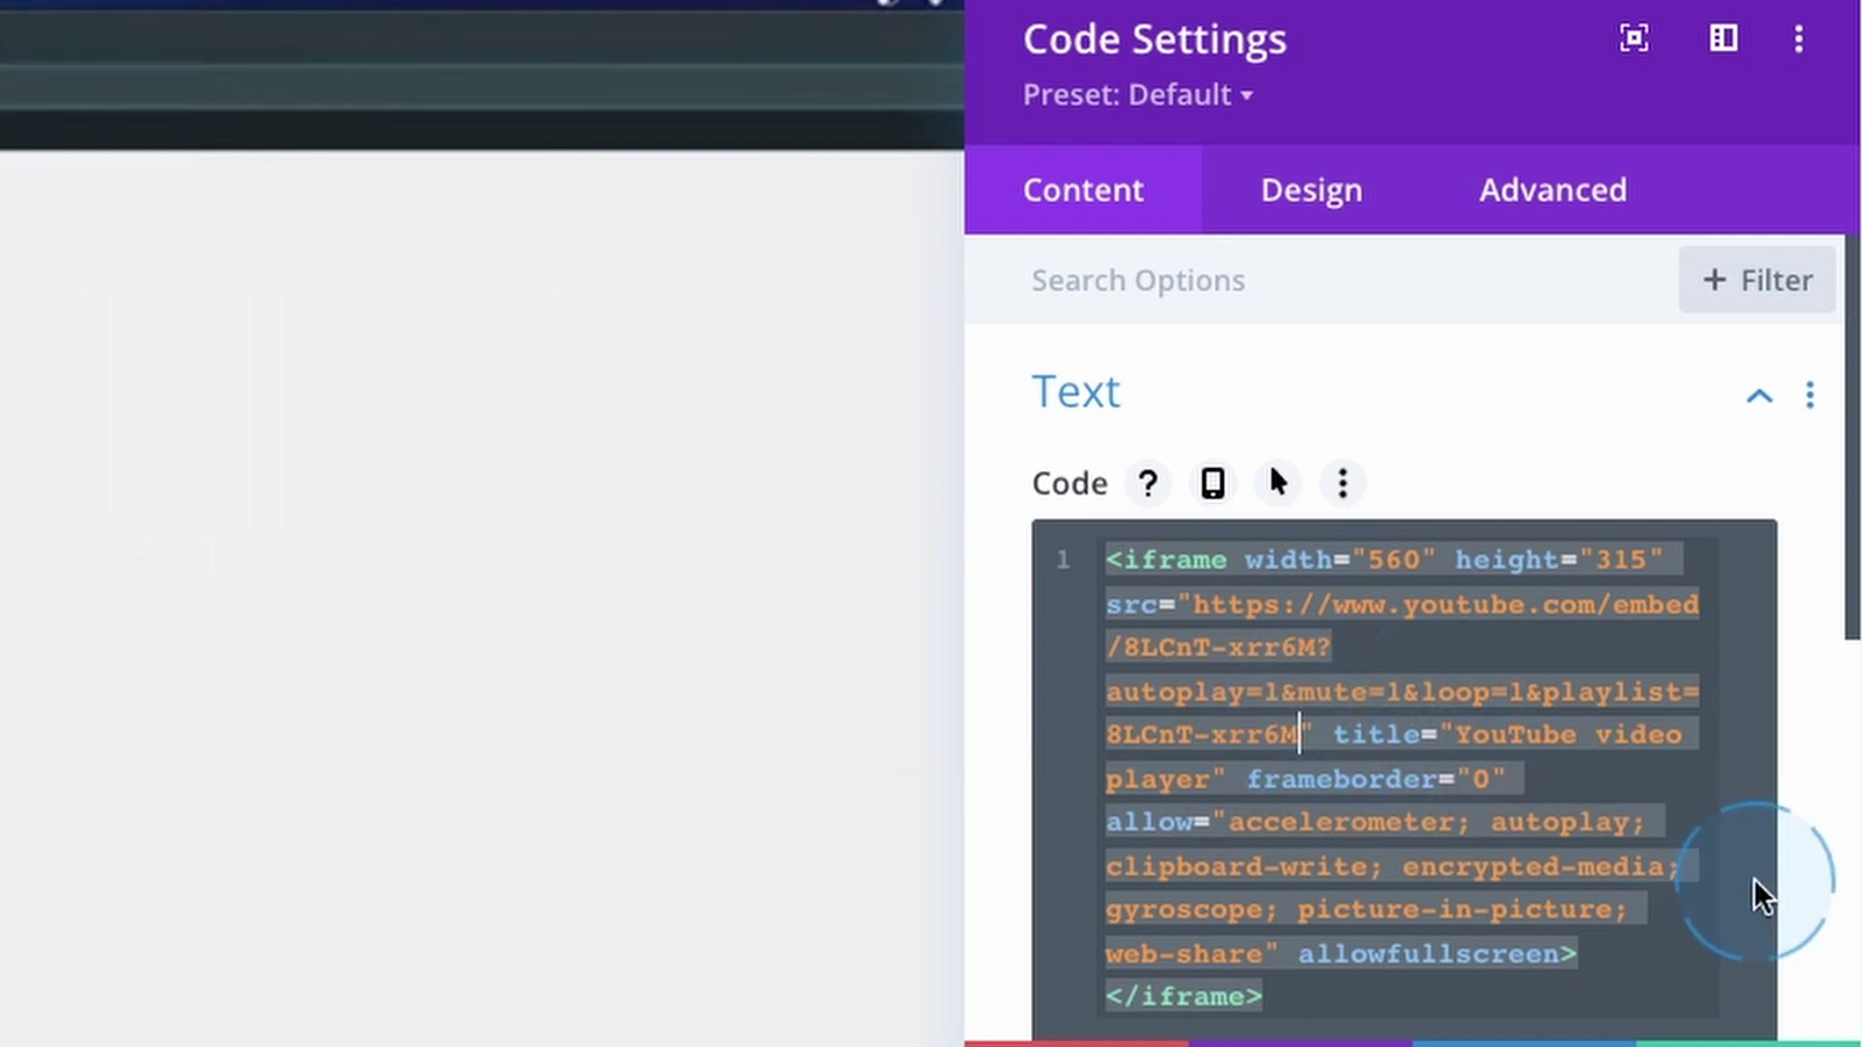
type("&")
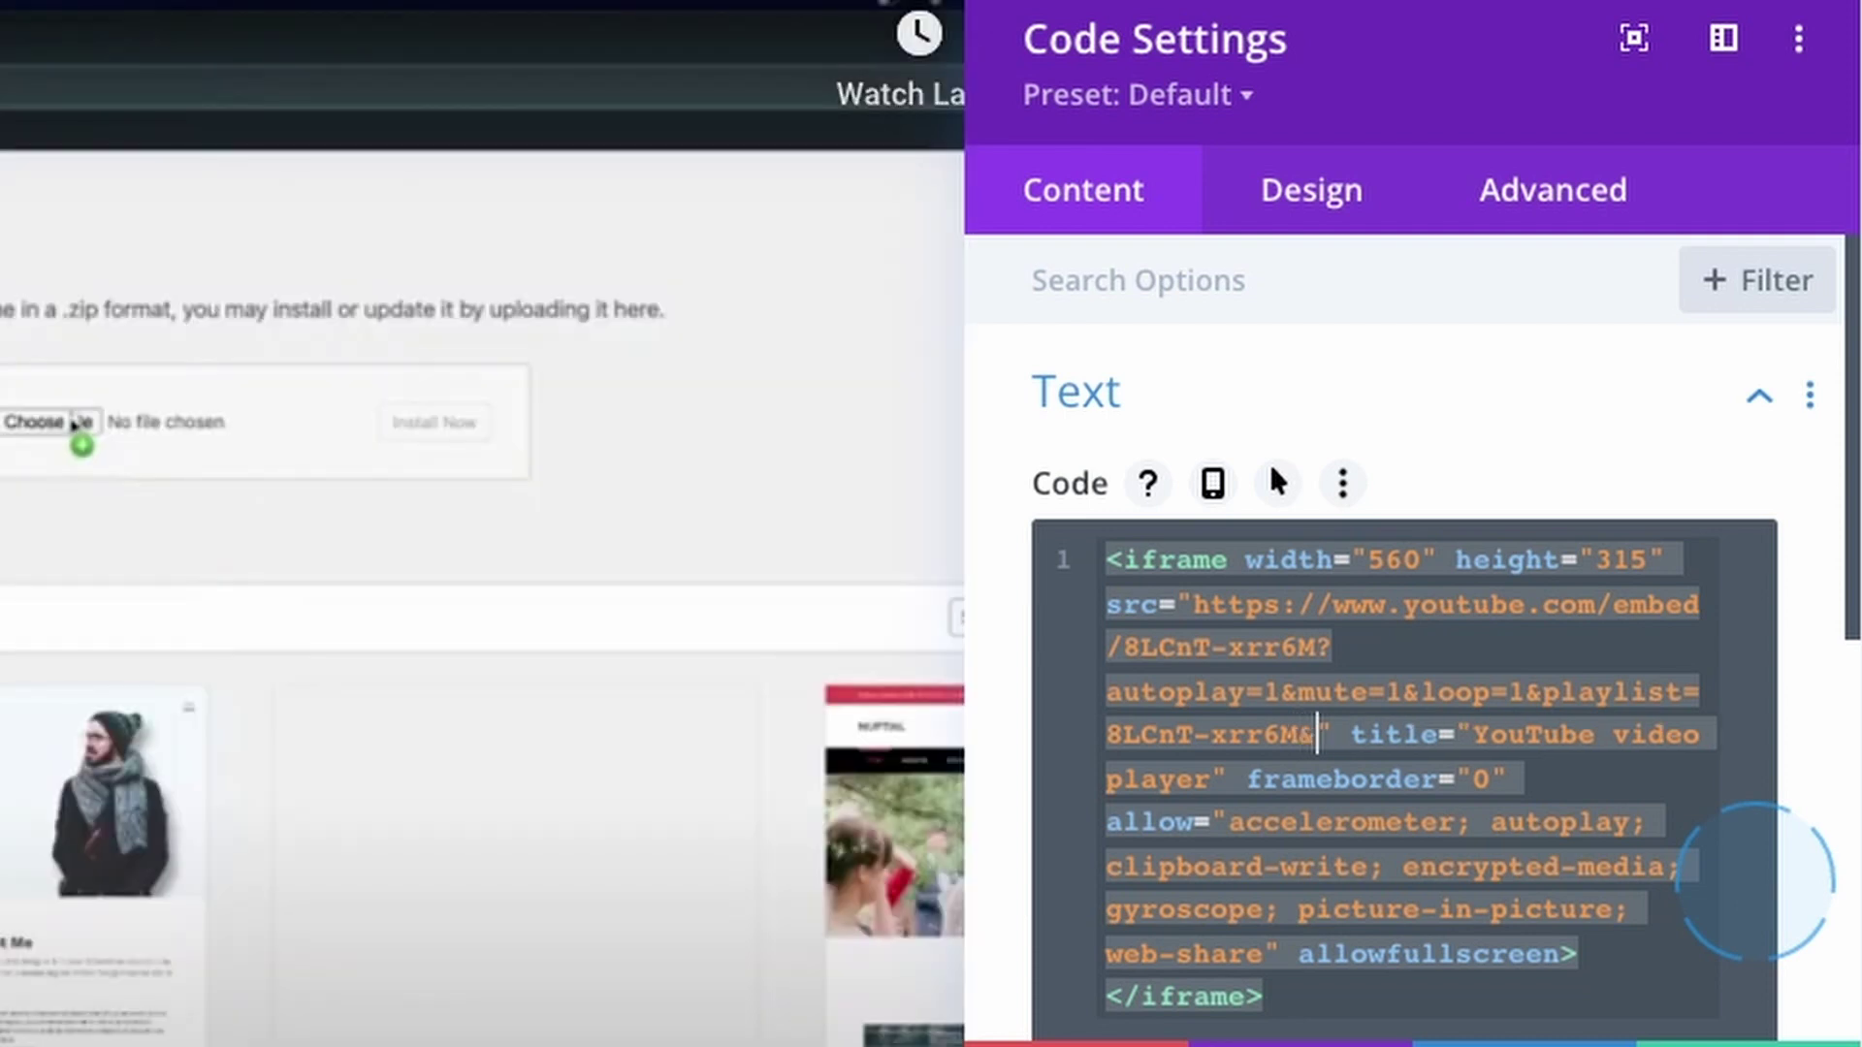
type("controls")
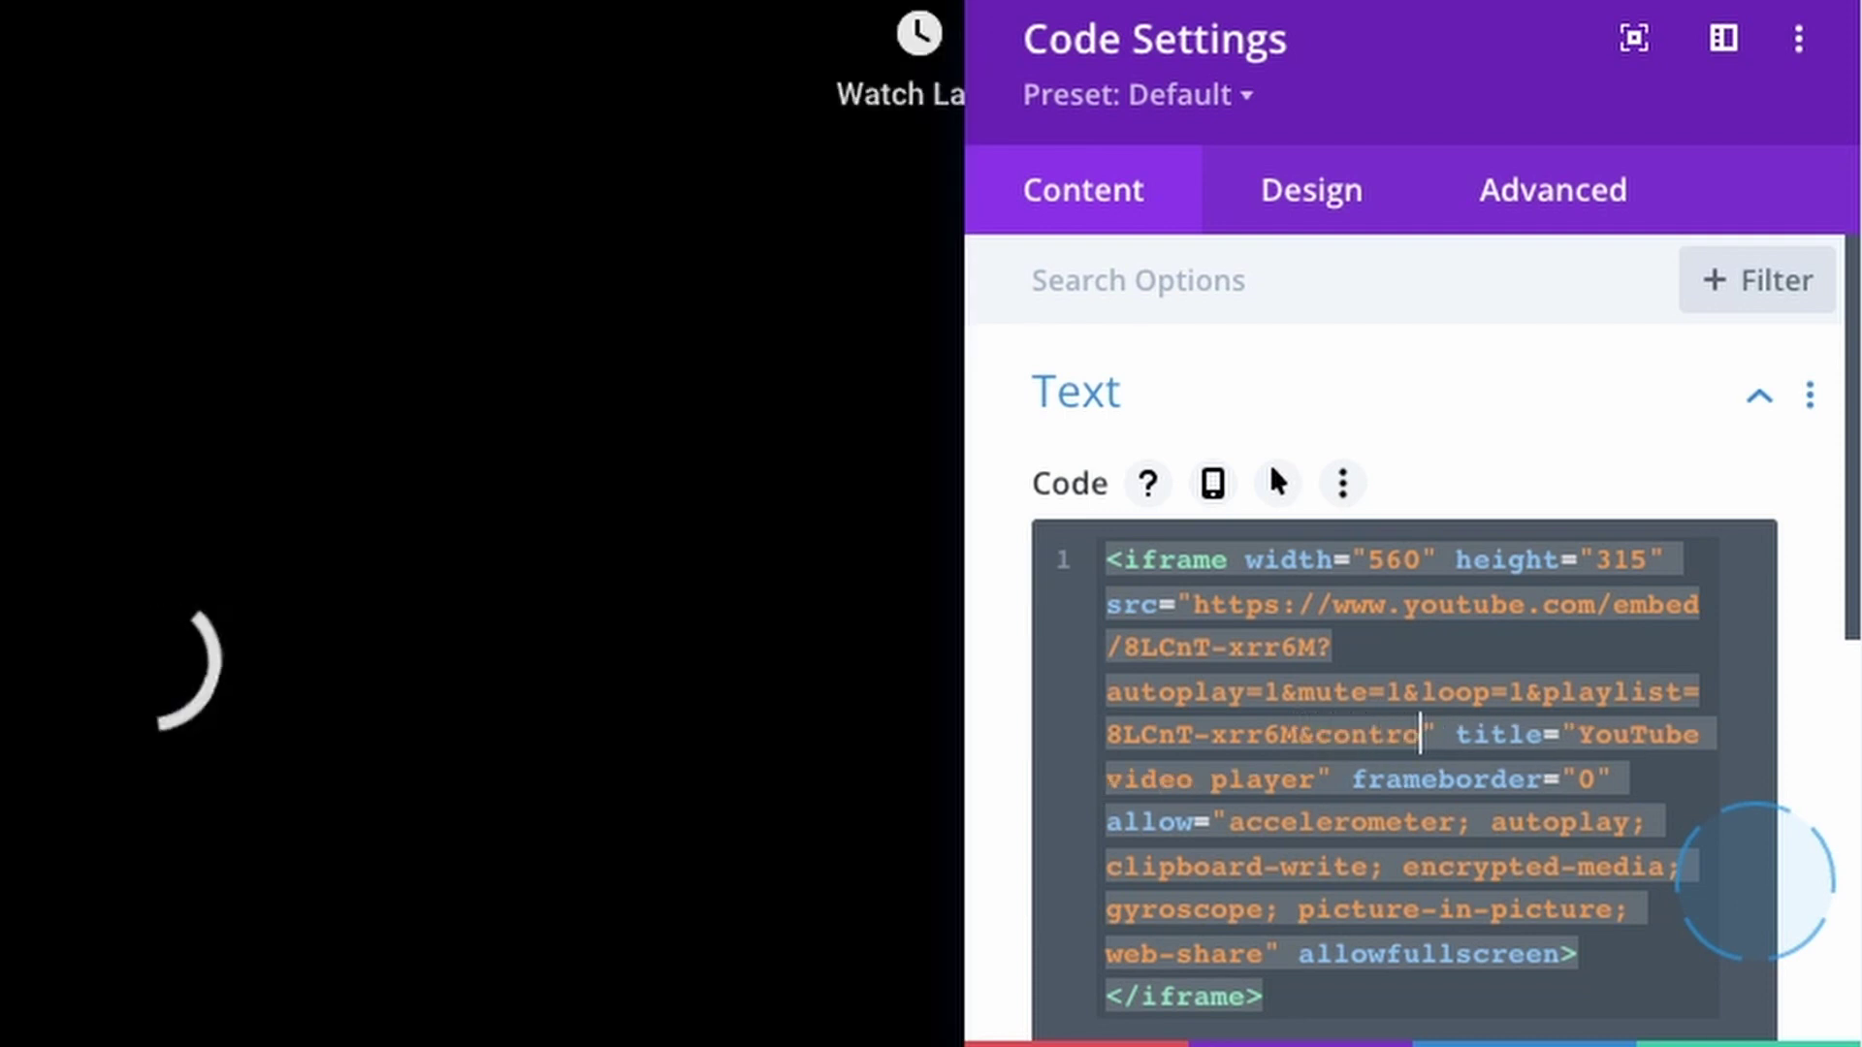
type("=")
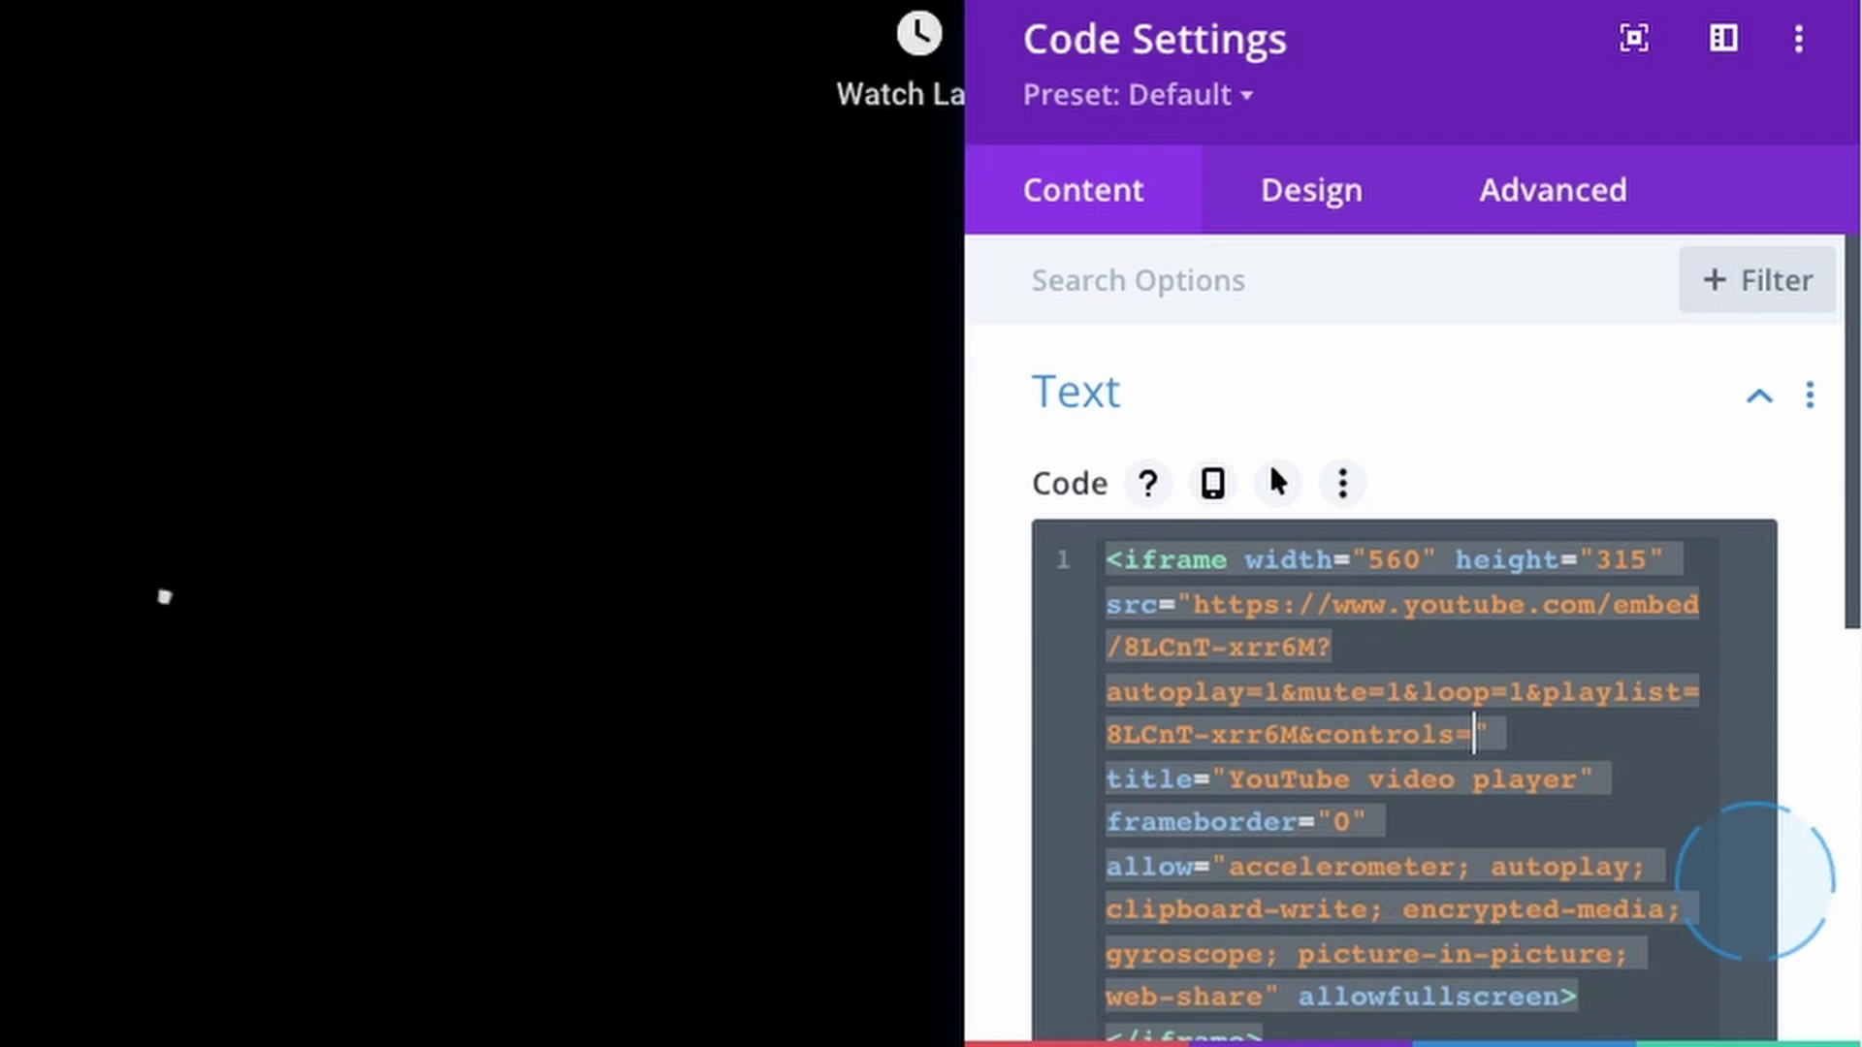
type("0")
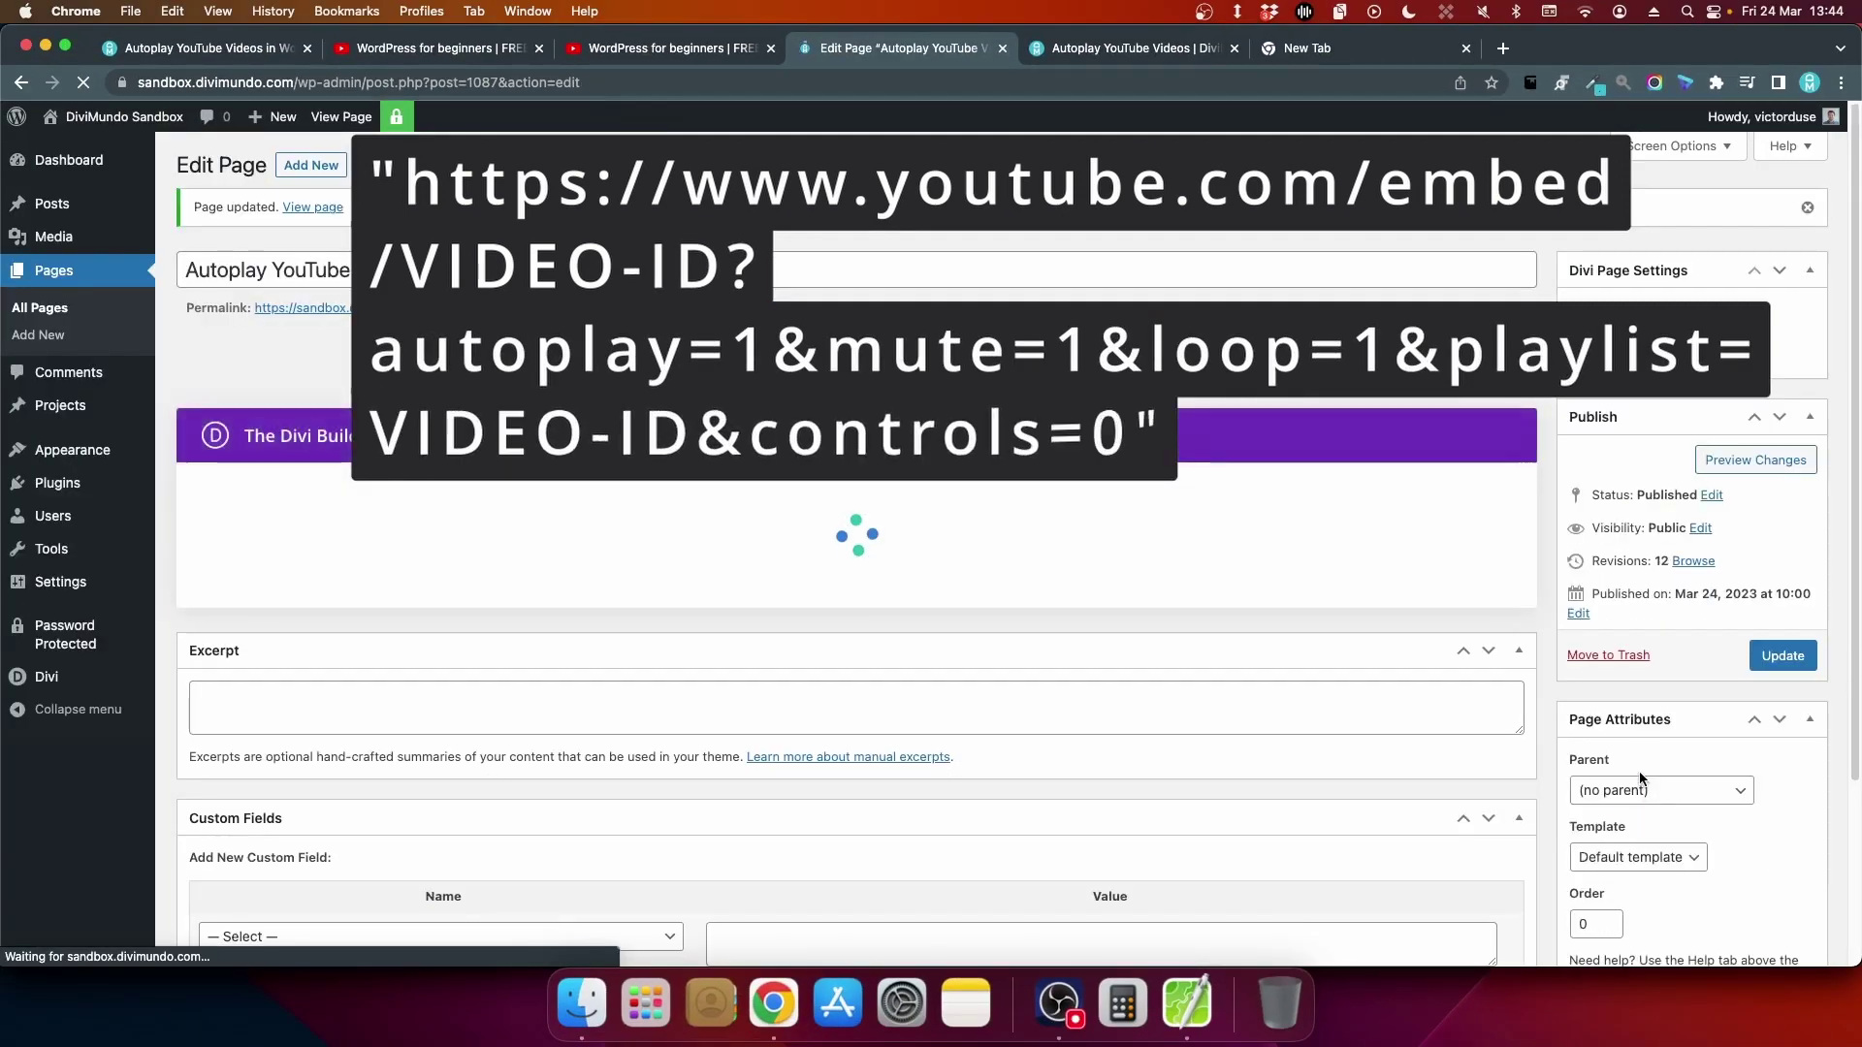
left_click(1115, 48)
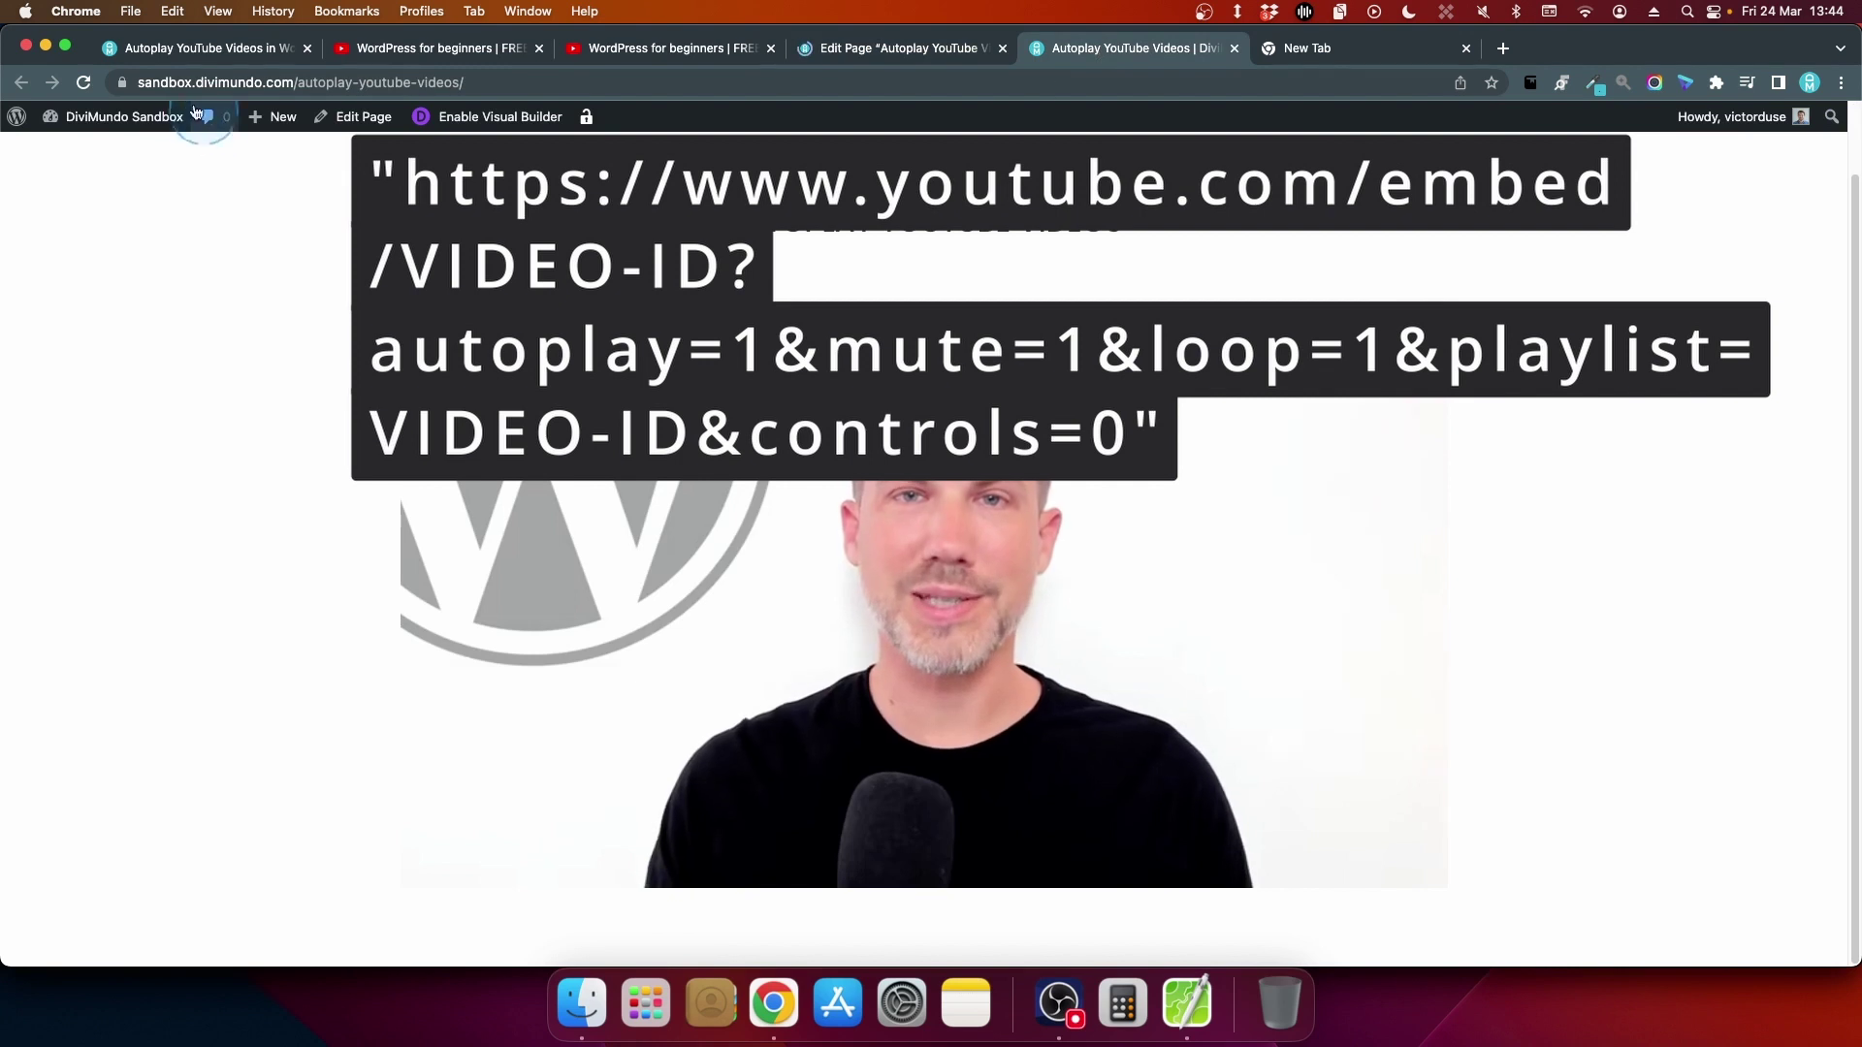
left_click(84, 83)
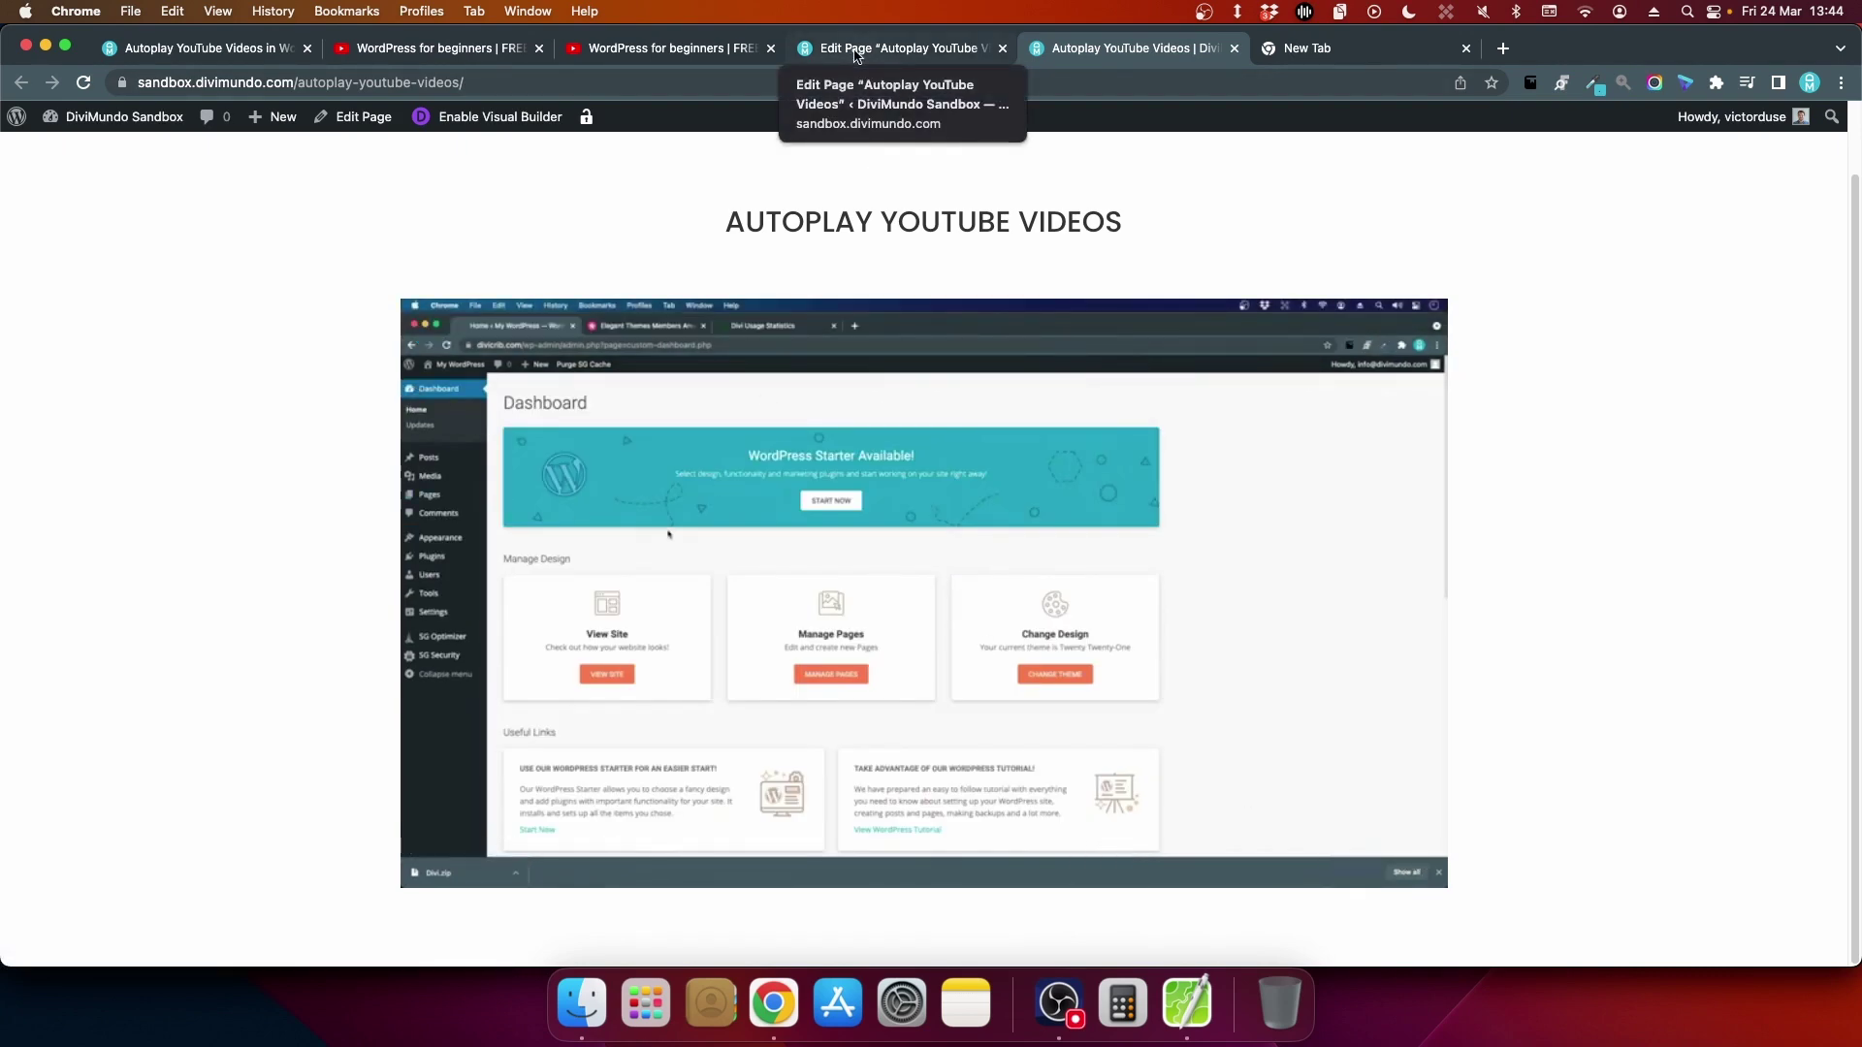
- Copy the rel=0 iframe code from the blog article's section on removing related videos
left_click(184, 60)
left_click(708, 375)
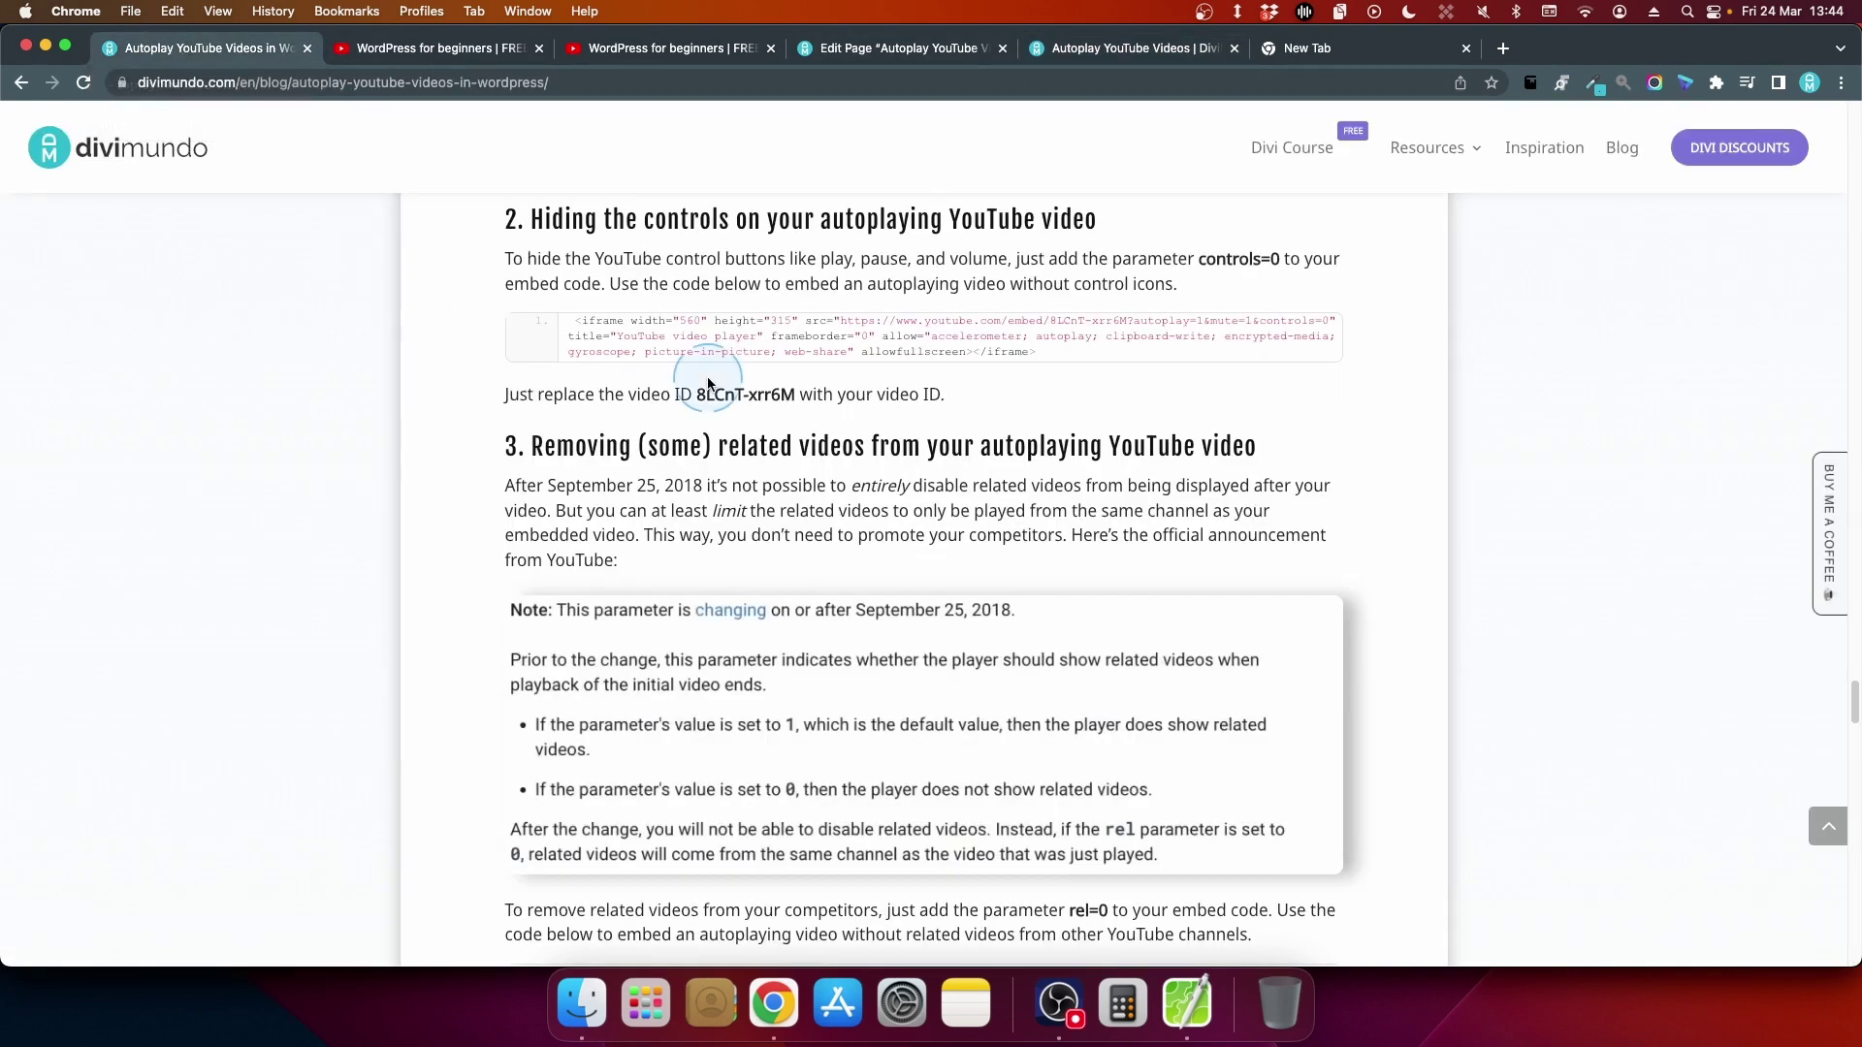
scroll(701, 372, "down", 3)
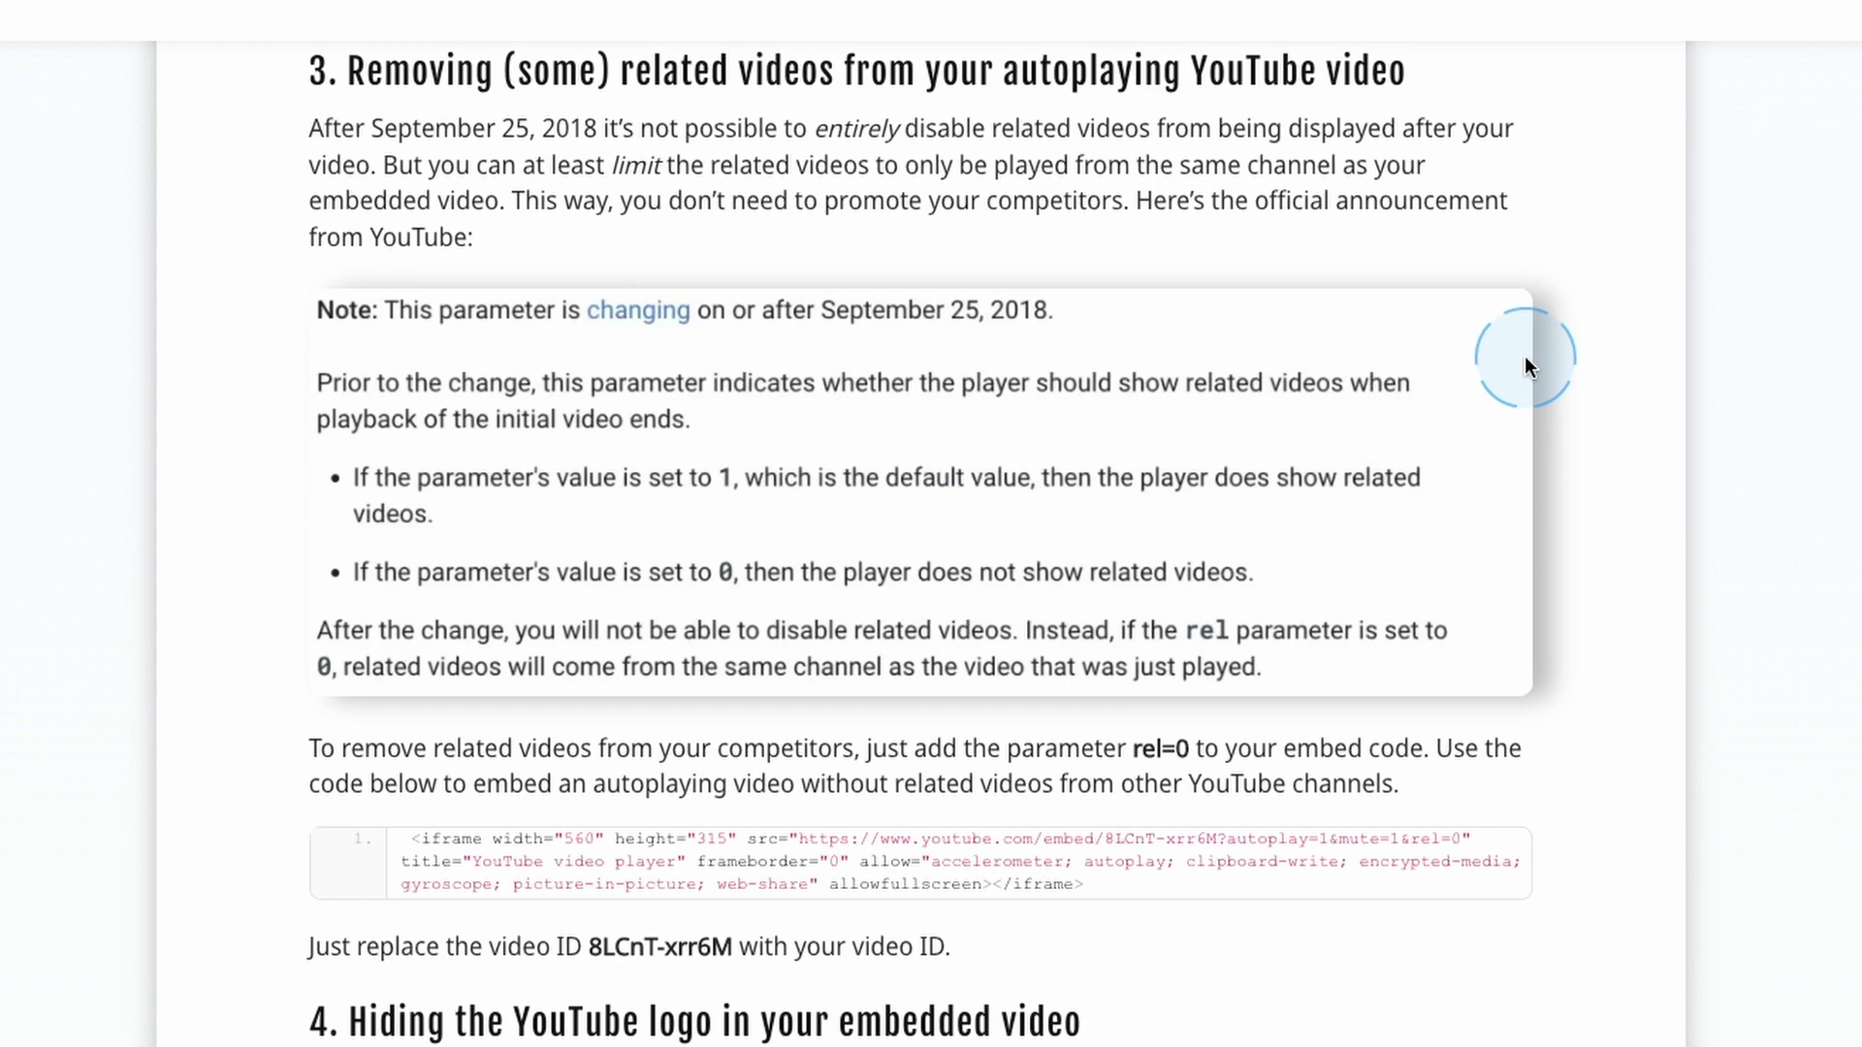
mouse_move(1376, 888)
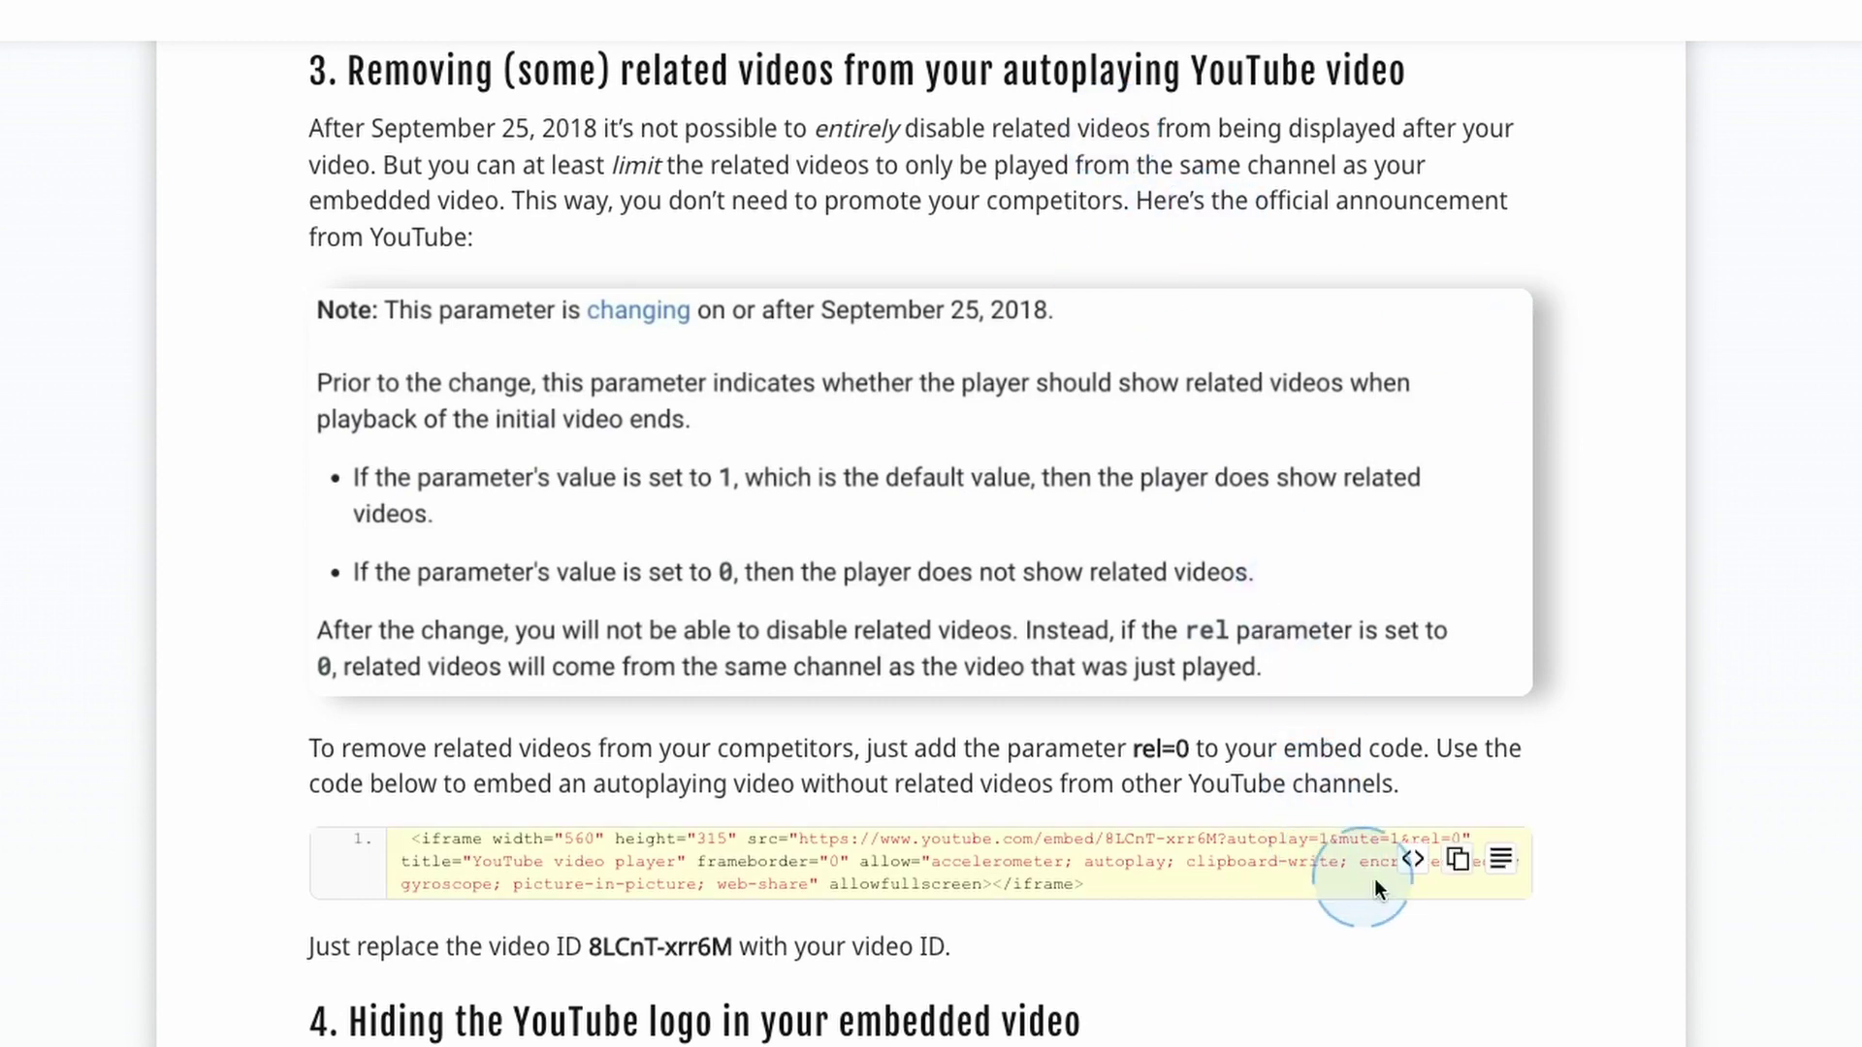
left_click(1458, 859)
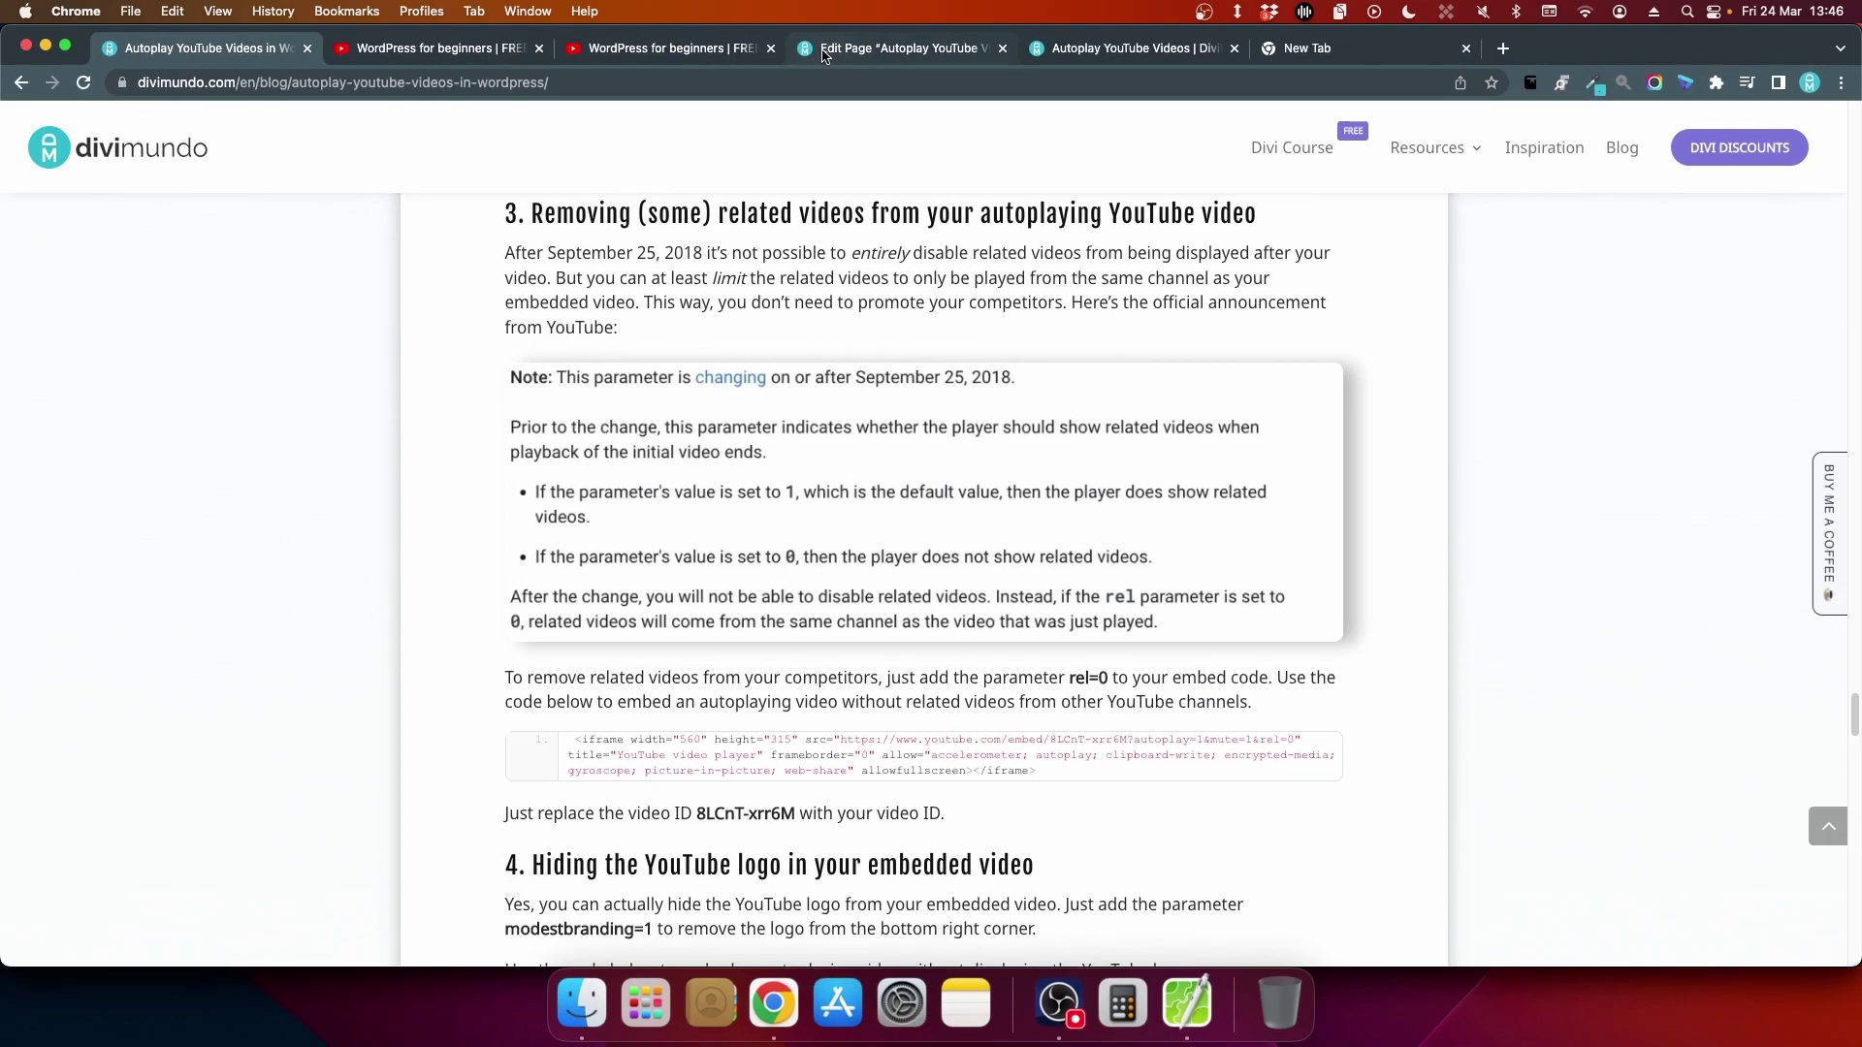
- Replace the Code module's entire code with the copied rel=0 iframe code and highlight the video ID in its src URL
left_click(822, 55)
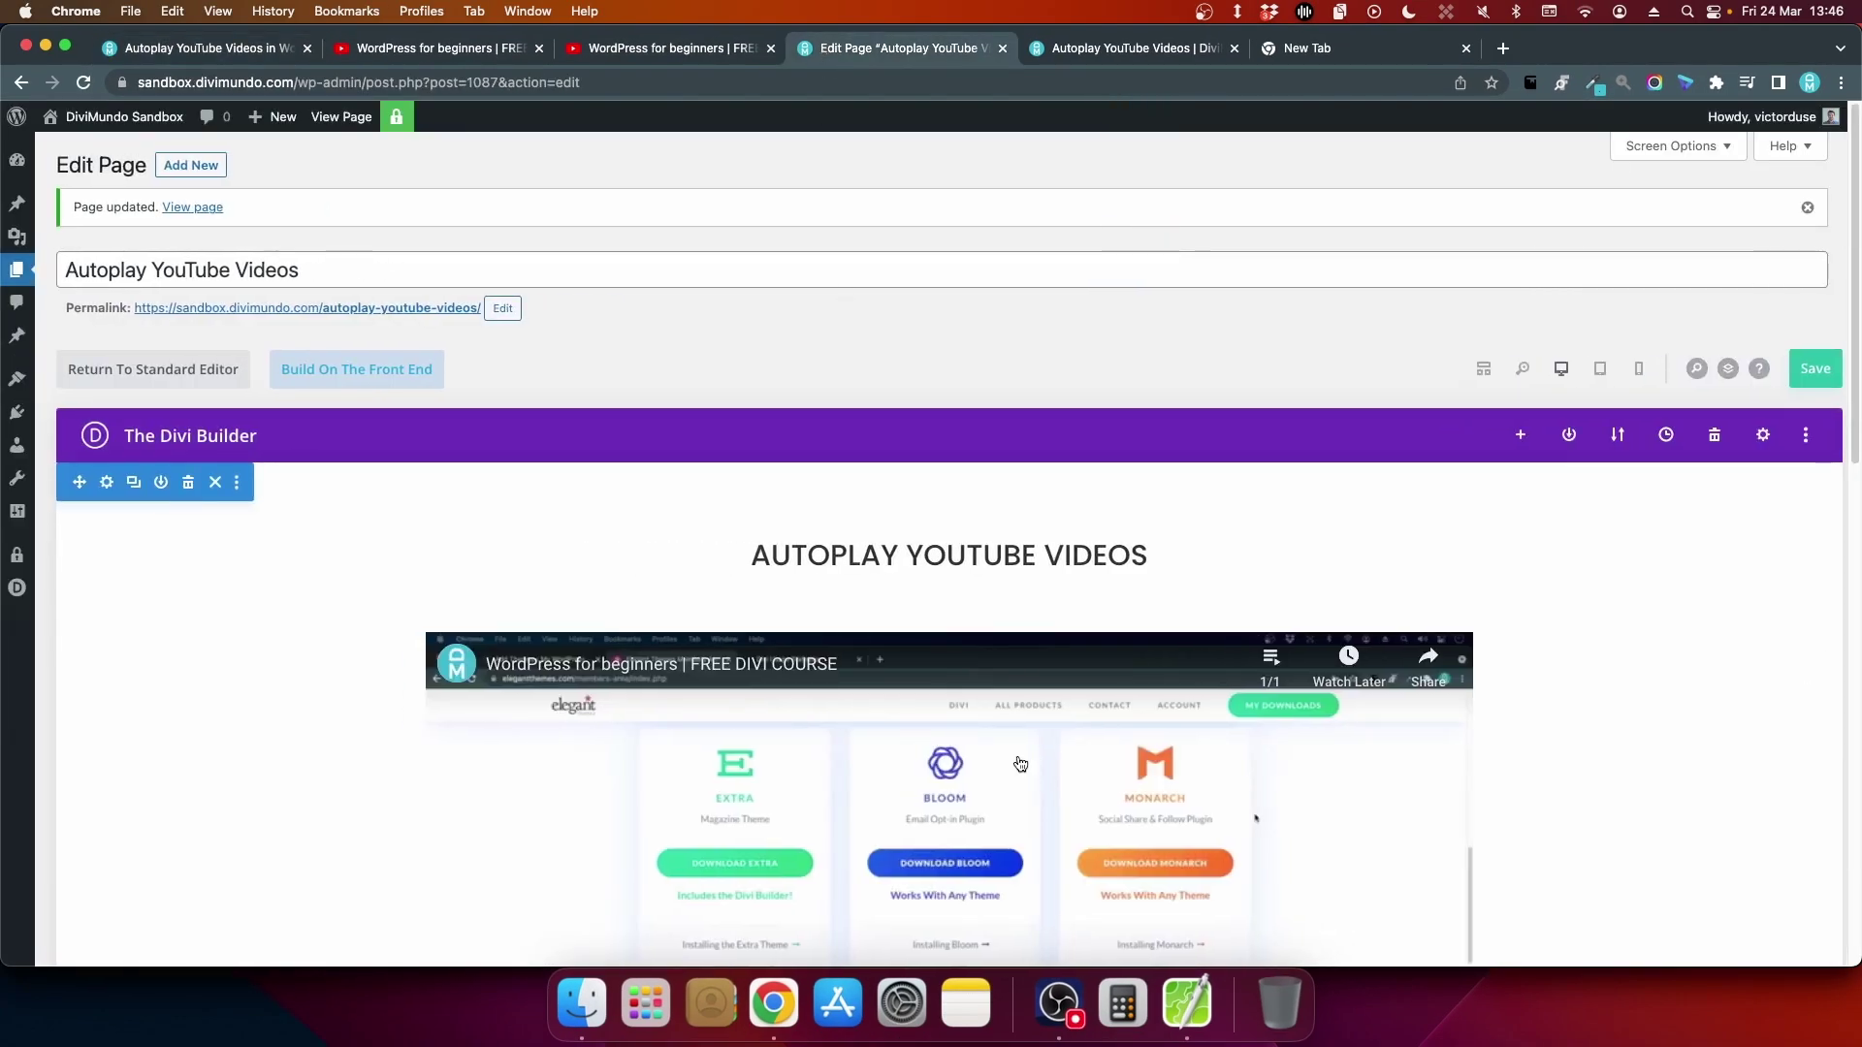
scroll(1012, 582, "down", 3)
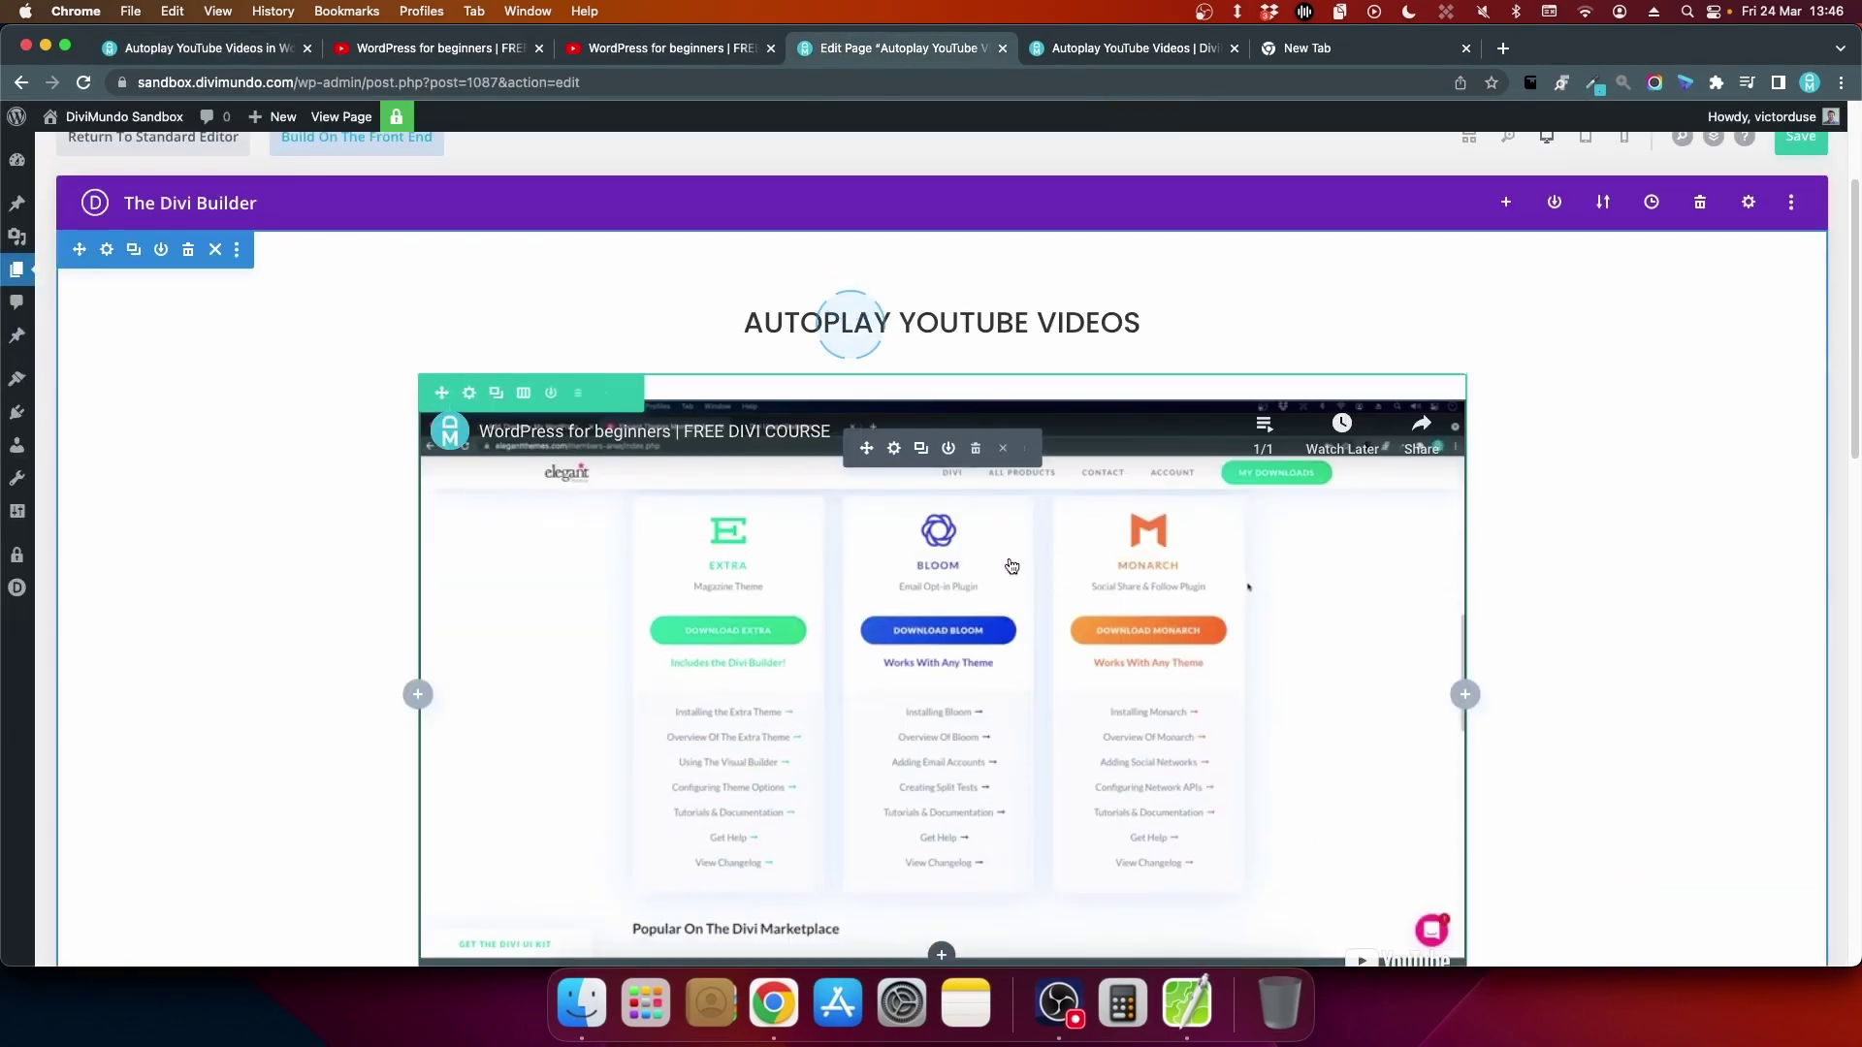
left_click(893, 448)
left_click(1540, 642)
triple_click(1470, 657)
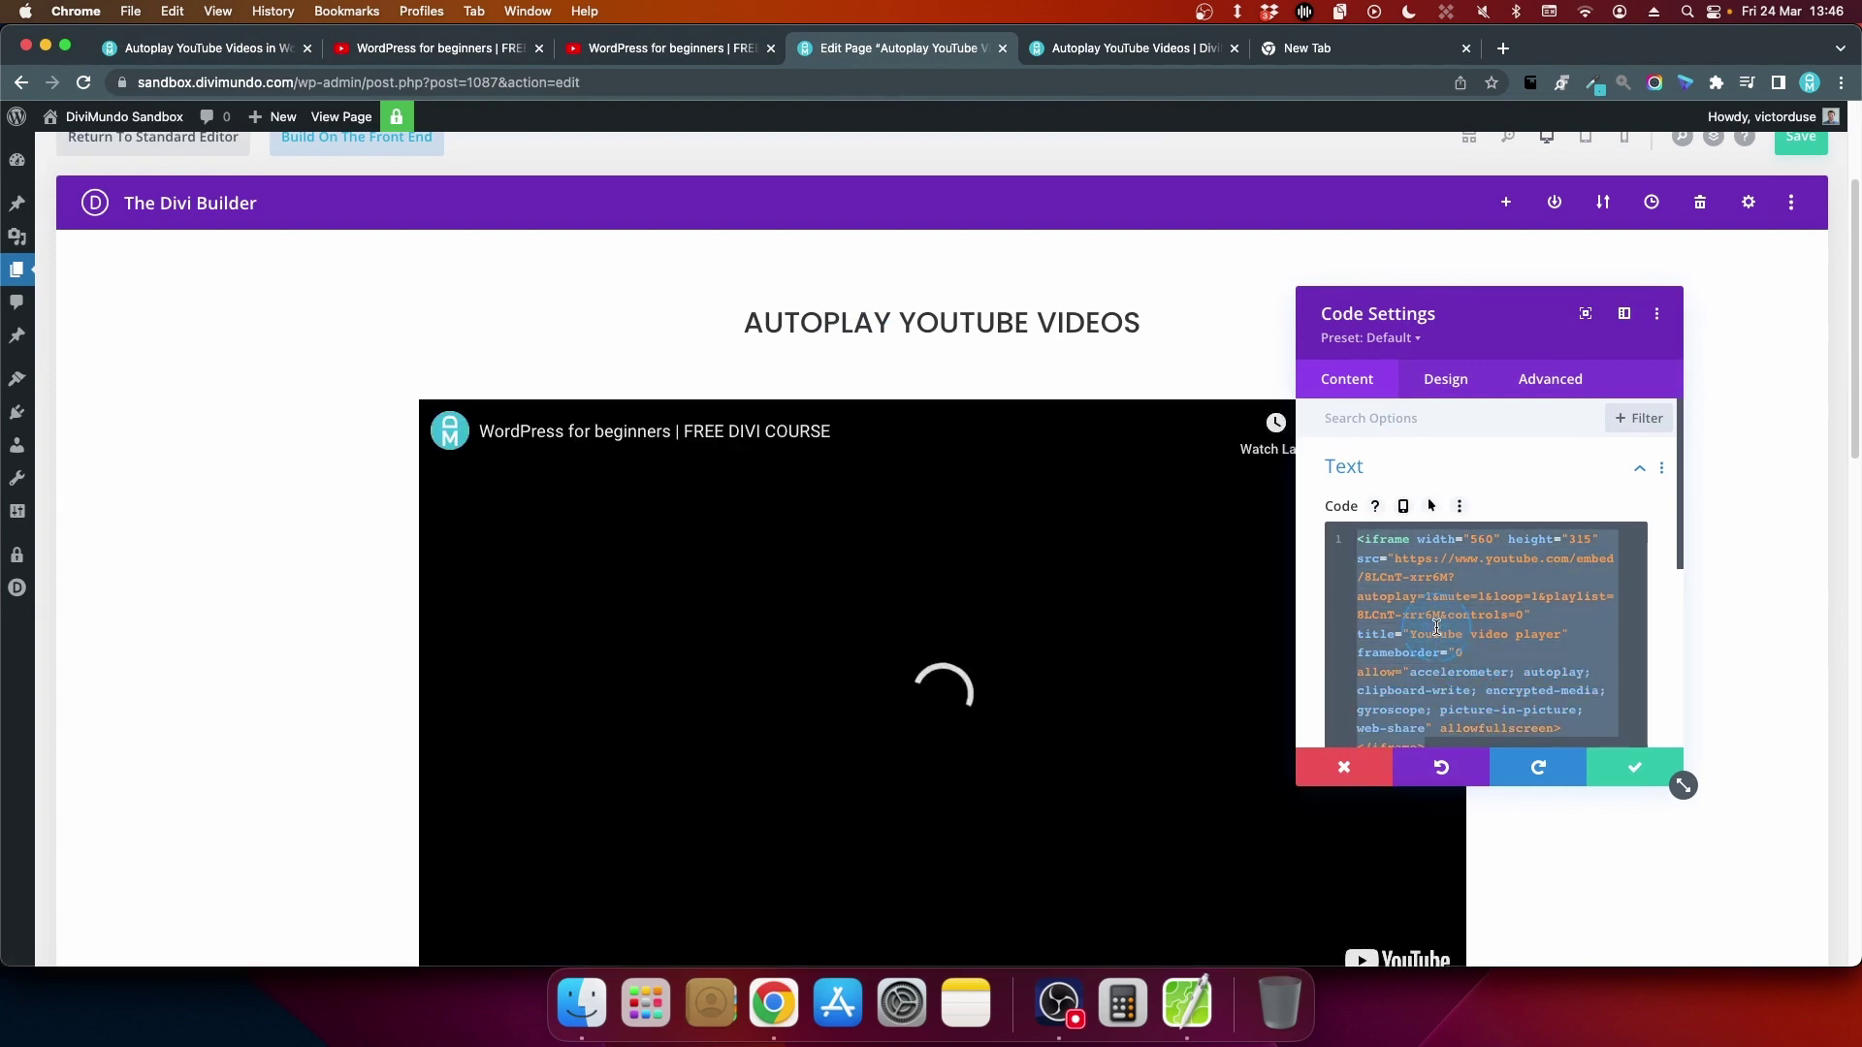
key("BackSpace")
left_click(1437, 632)
key("super+v")
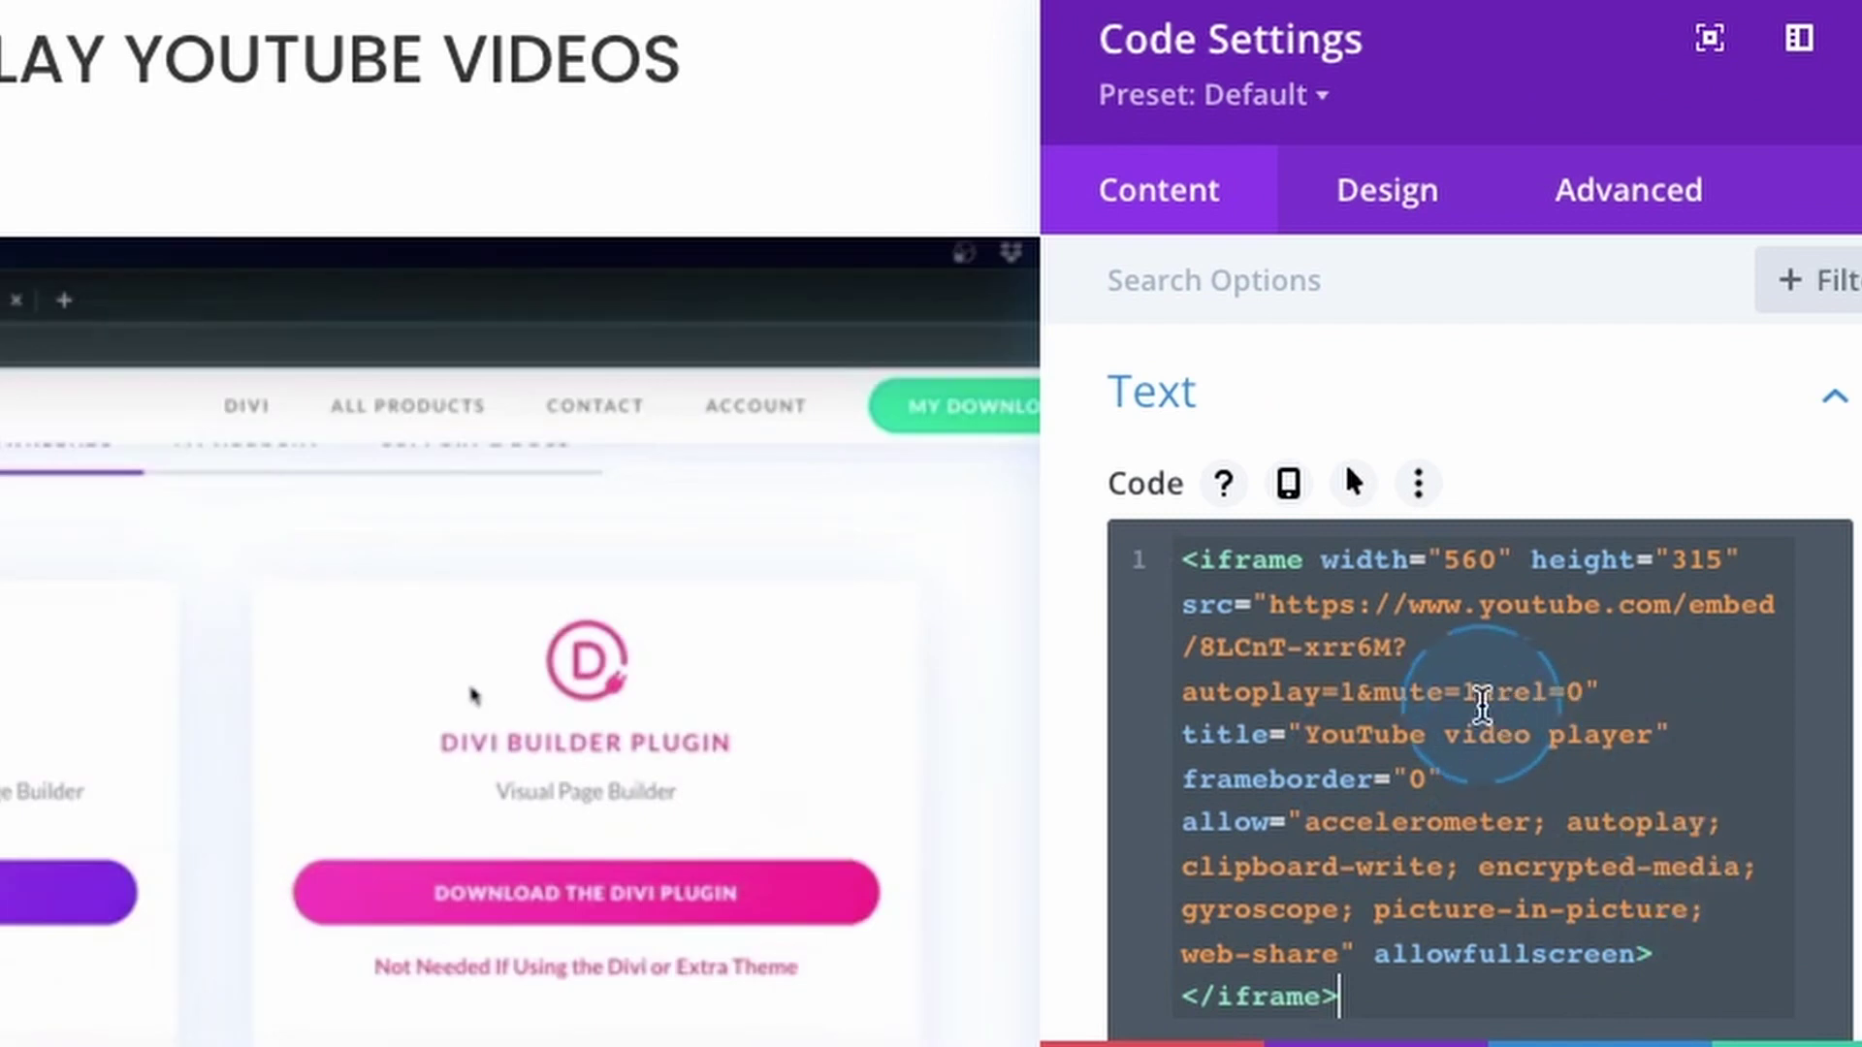
left_click_drag(1412, 655, 1201, 647)
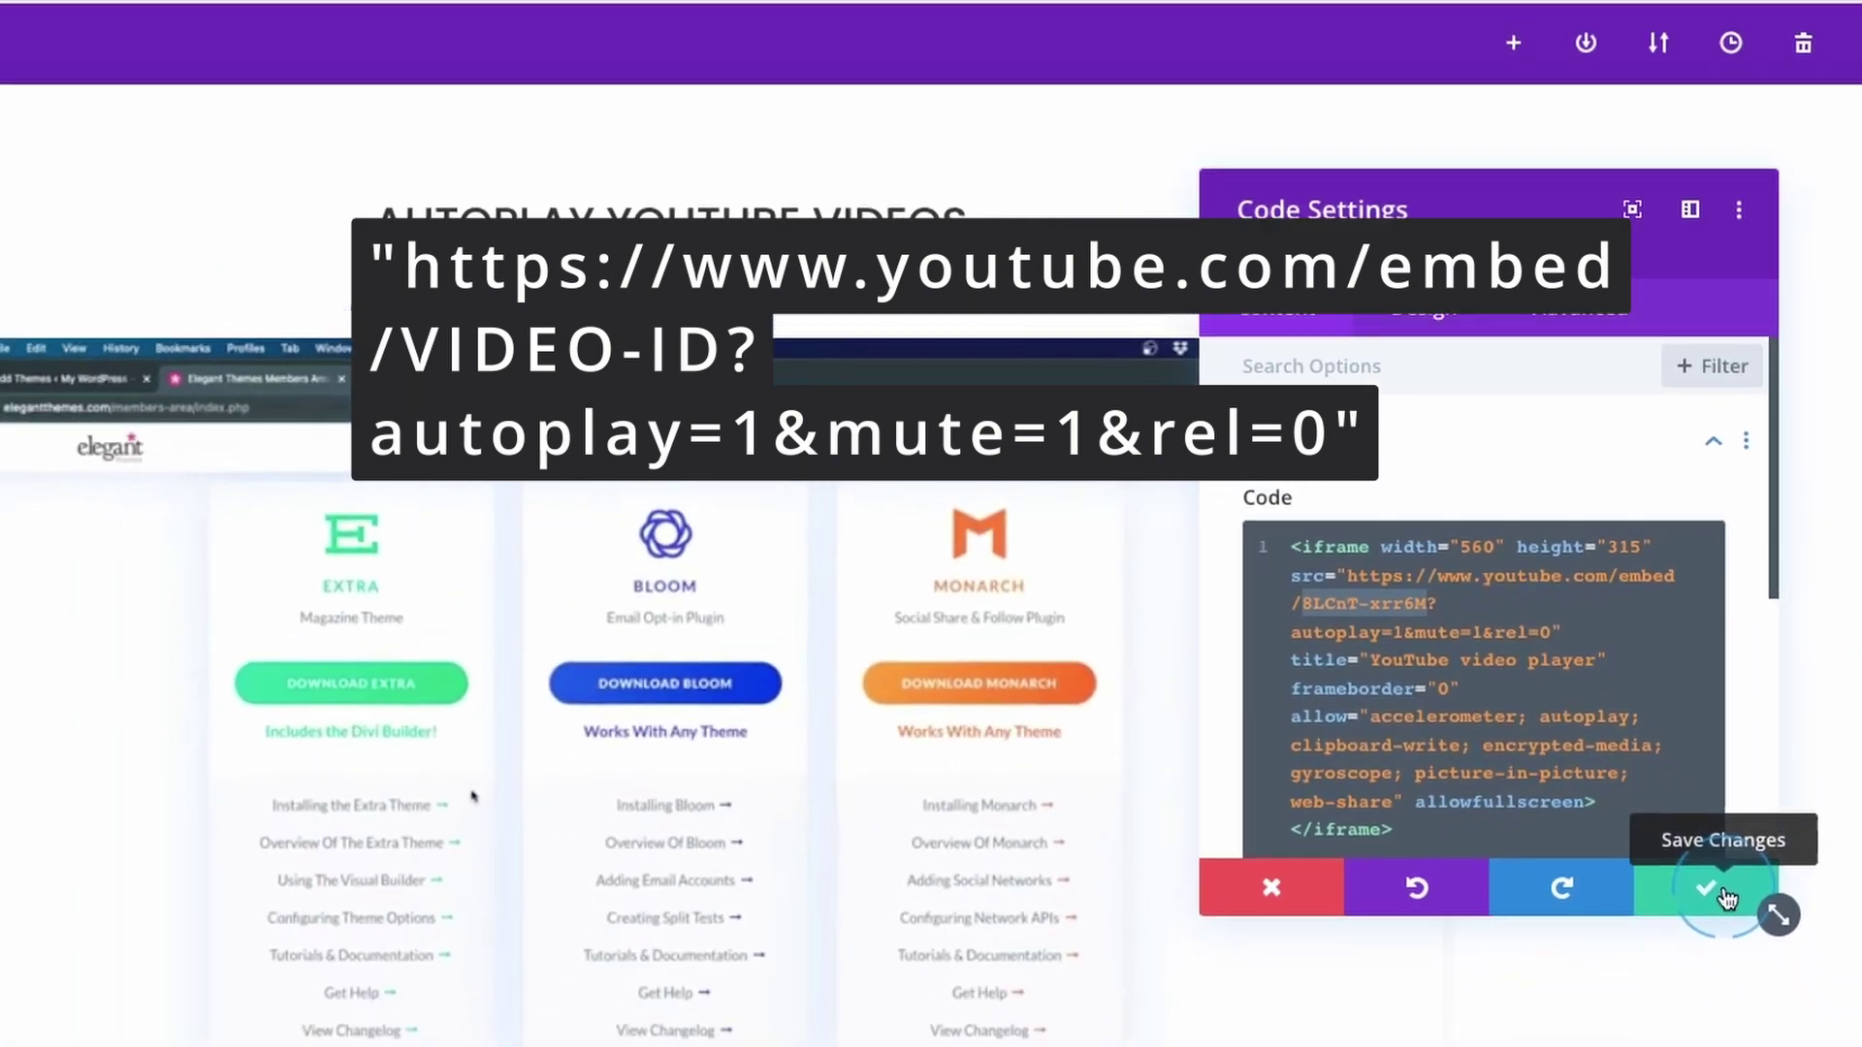
- Save the Code module and update the page with the rel=0 code, and reload the published Autoplay YouTube Videos page
left_click(1784, 991)
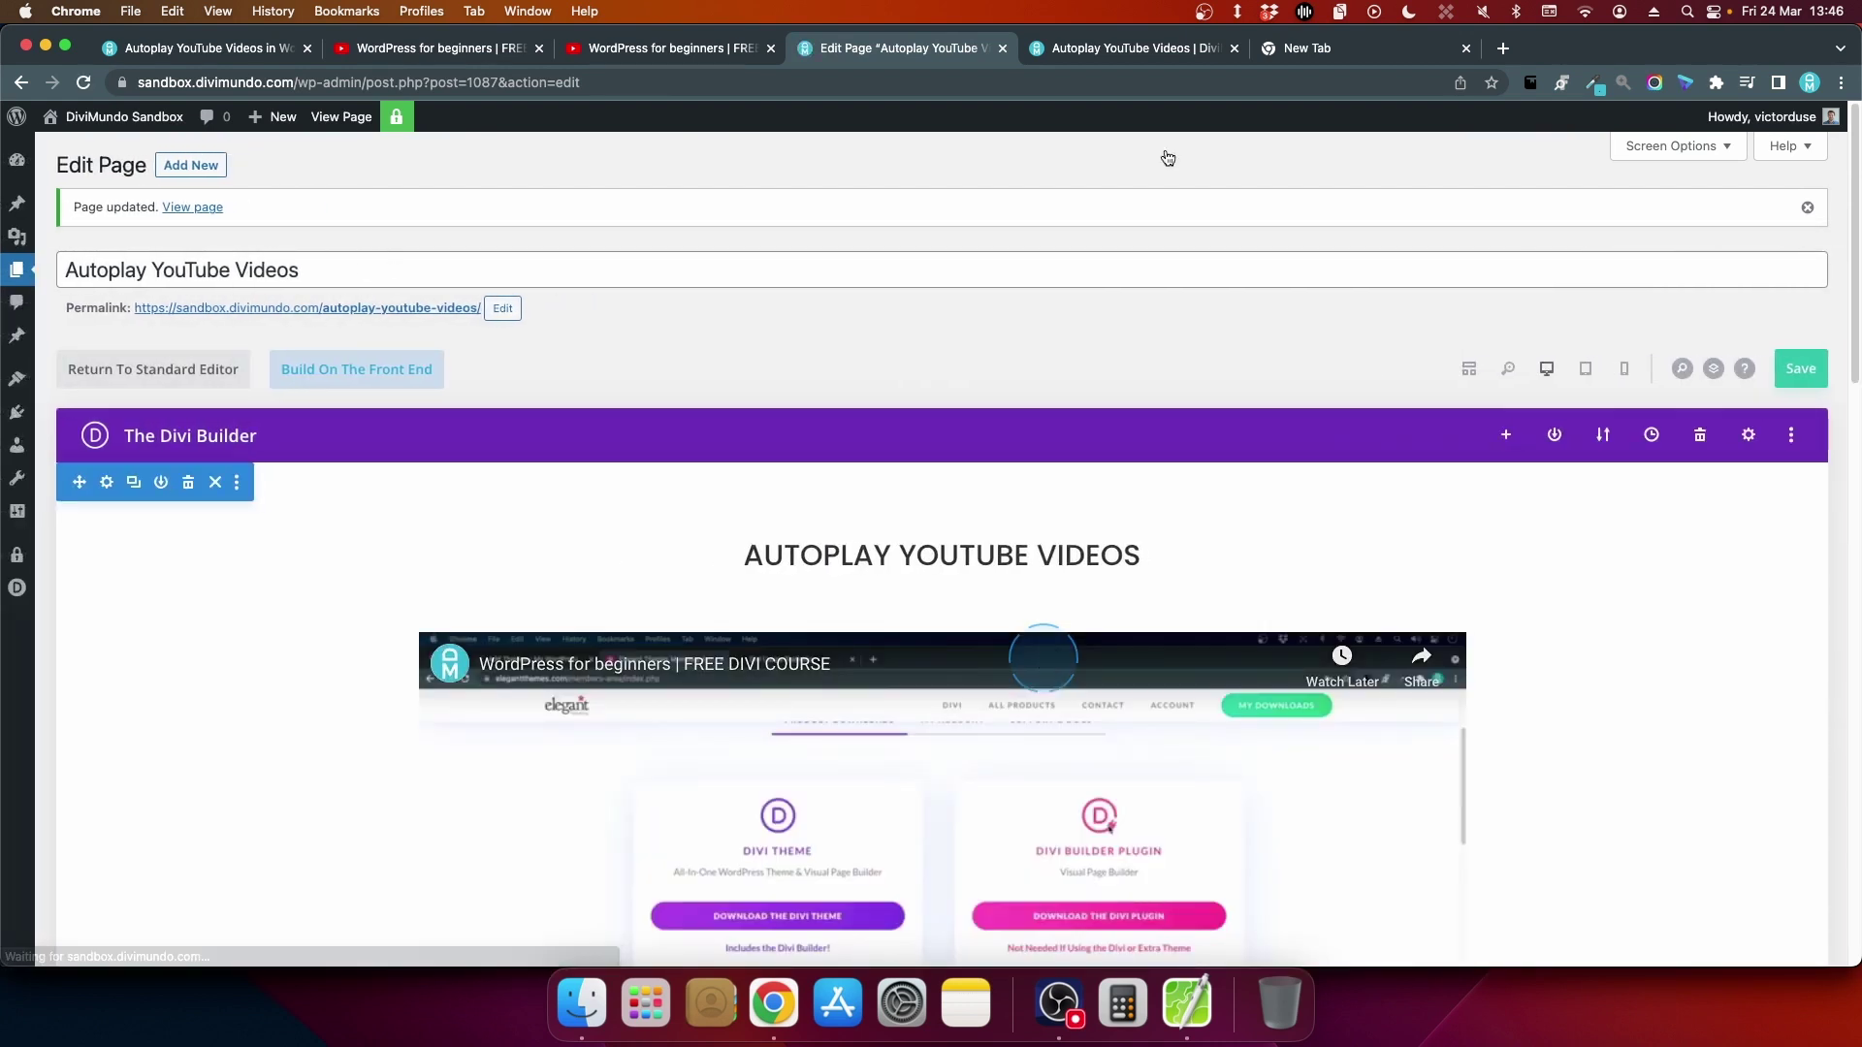
left_click(1136, 51)
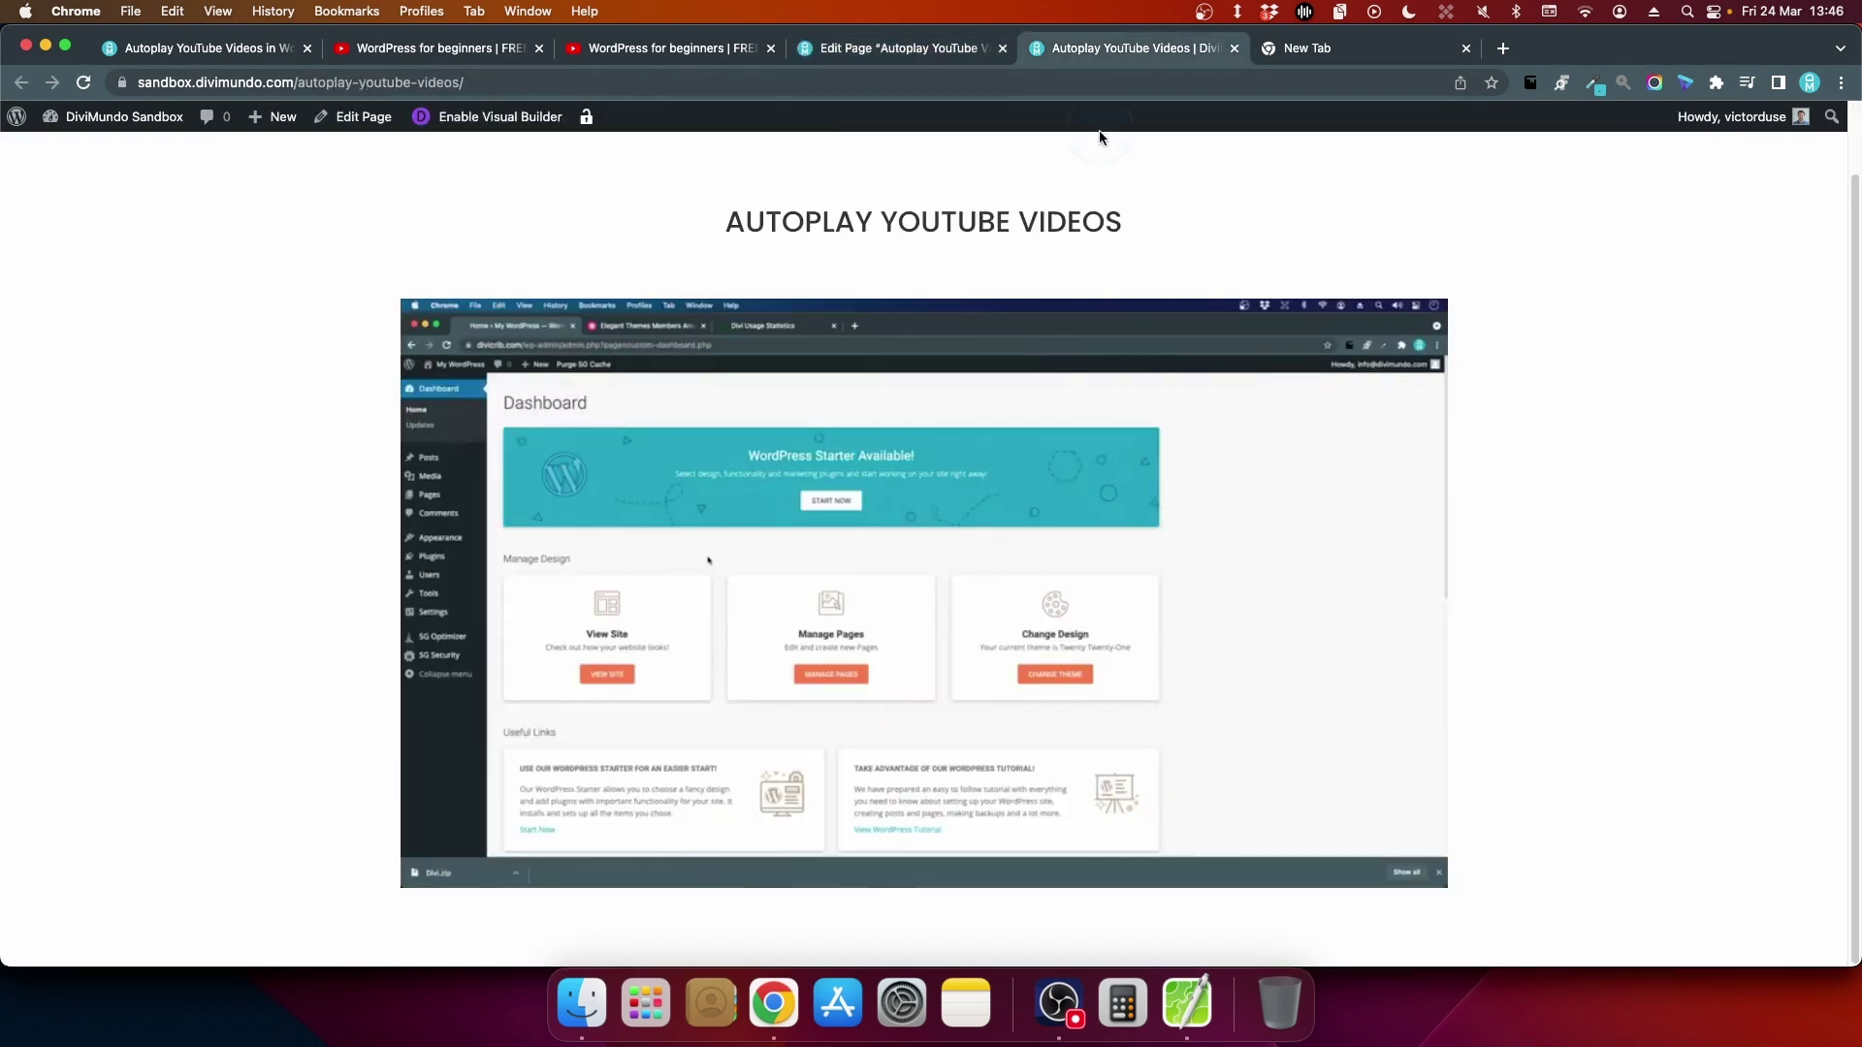
left_click(82, 87)
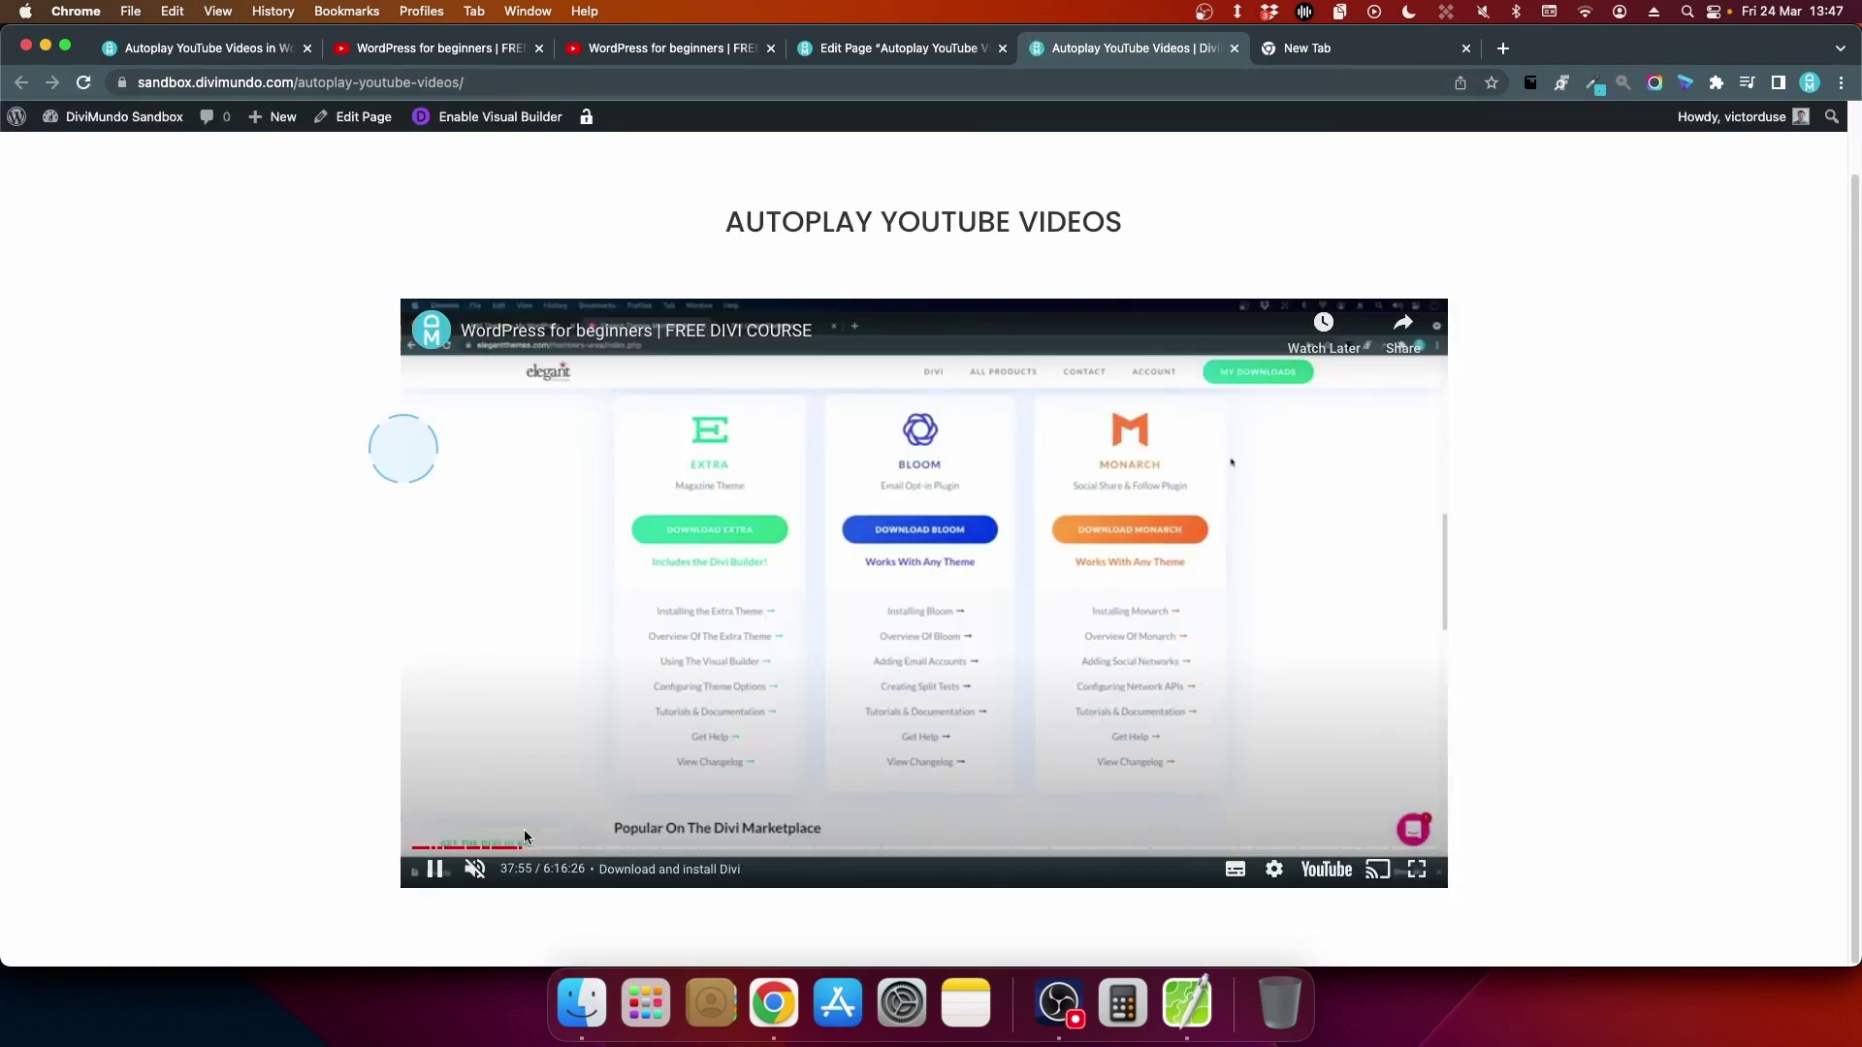
- Skip the embedded video on the published page to its end to check which related videos are suggested
left_click_drag(524, 837, 1673, 857)
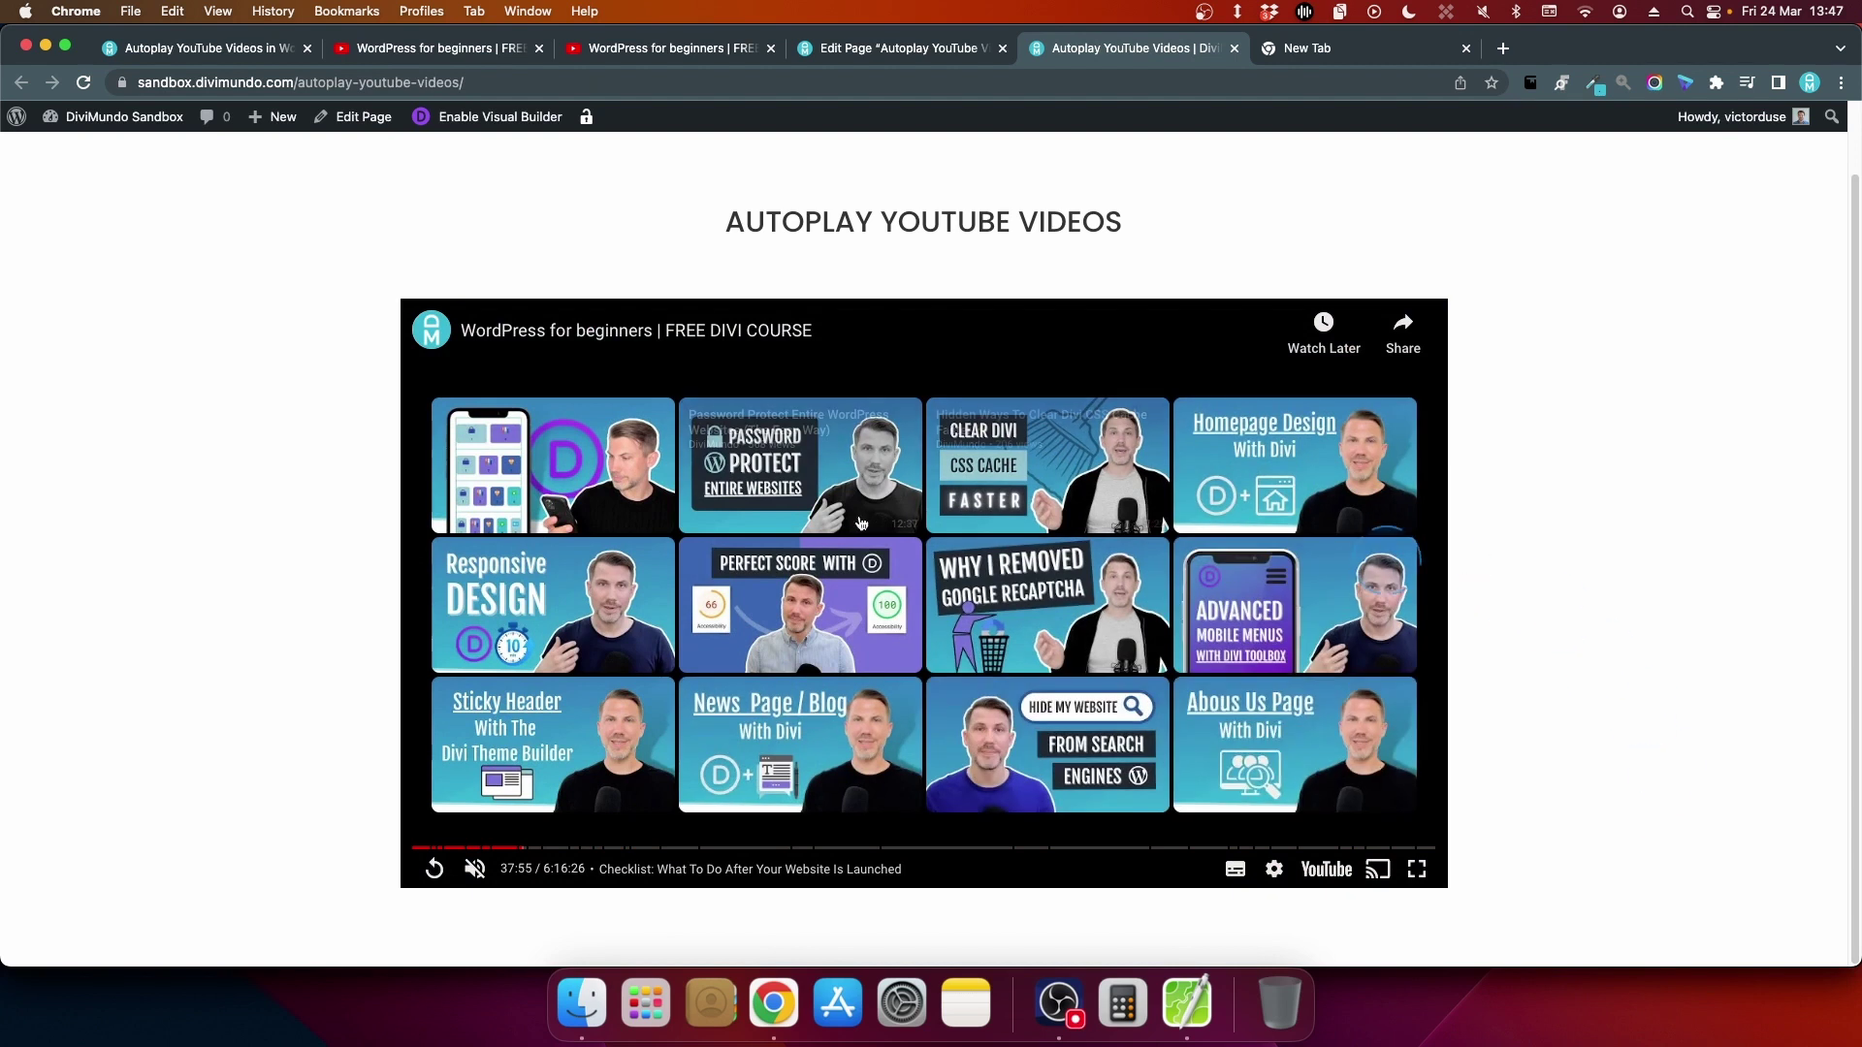
left_click(1556, 762)
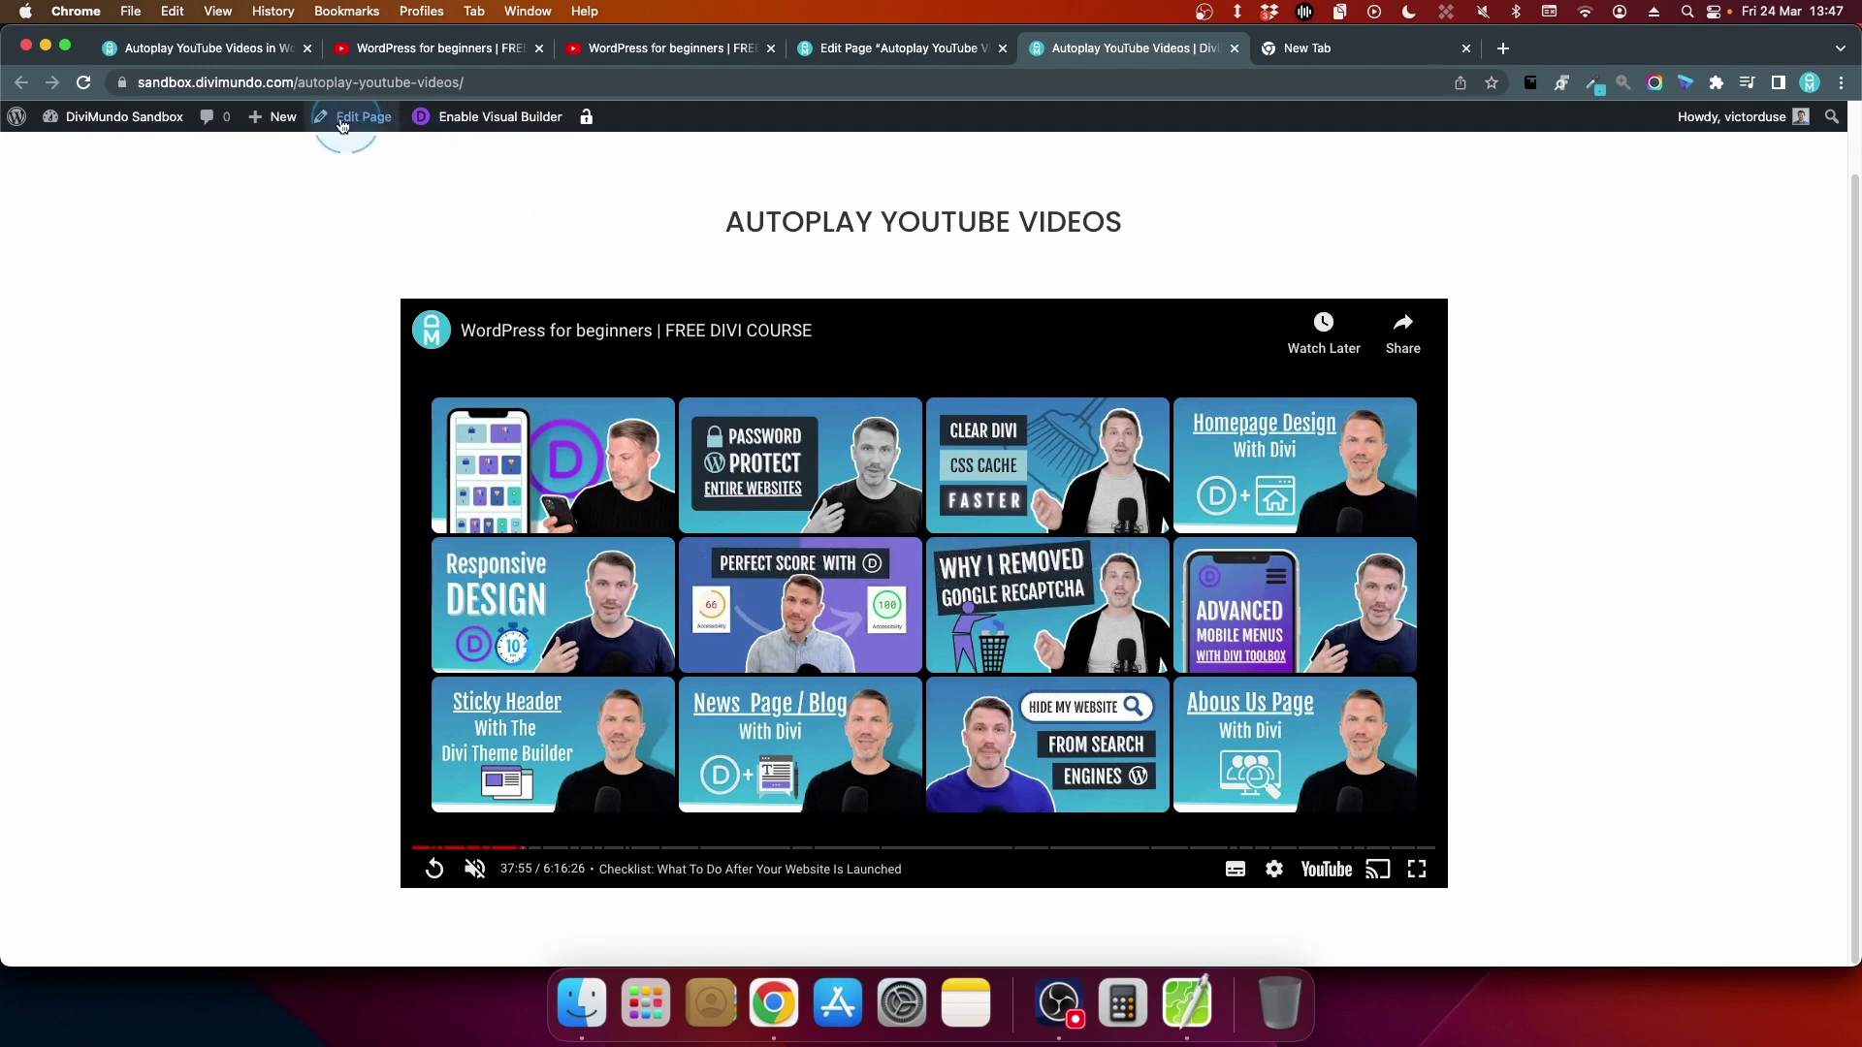
- Copy the modestbranding=1 iframe code from the blog article's logo-hiding section and replace the Code module's entire code with it
left_click(161, 61)
scroll(854, 669, "down", 5)
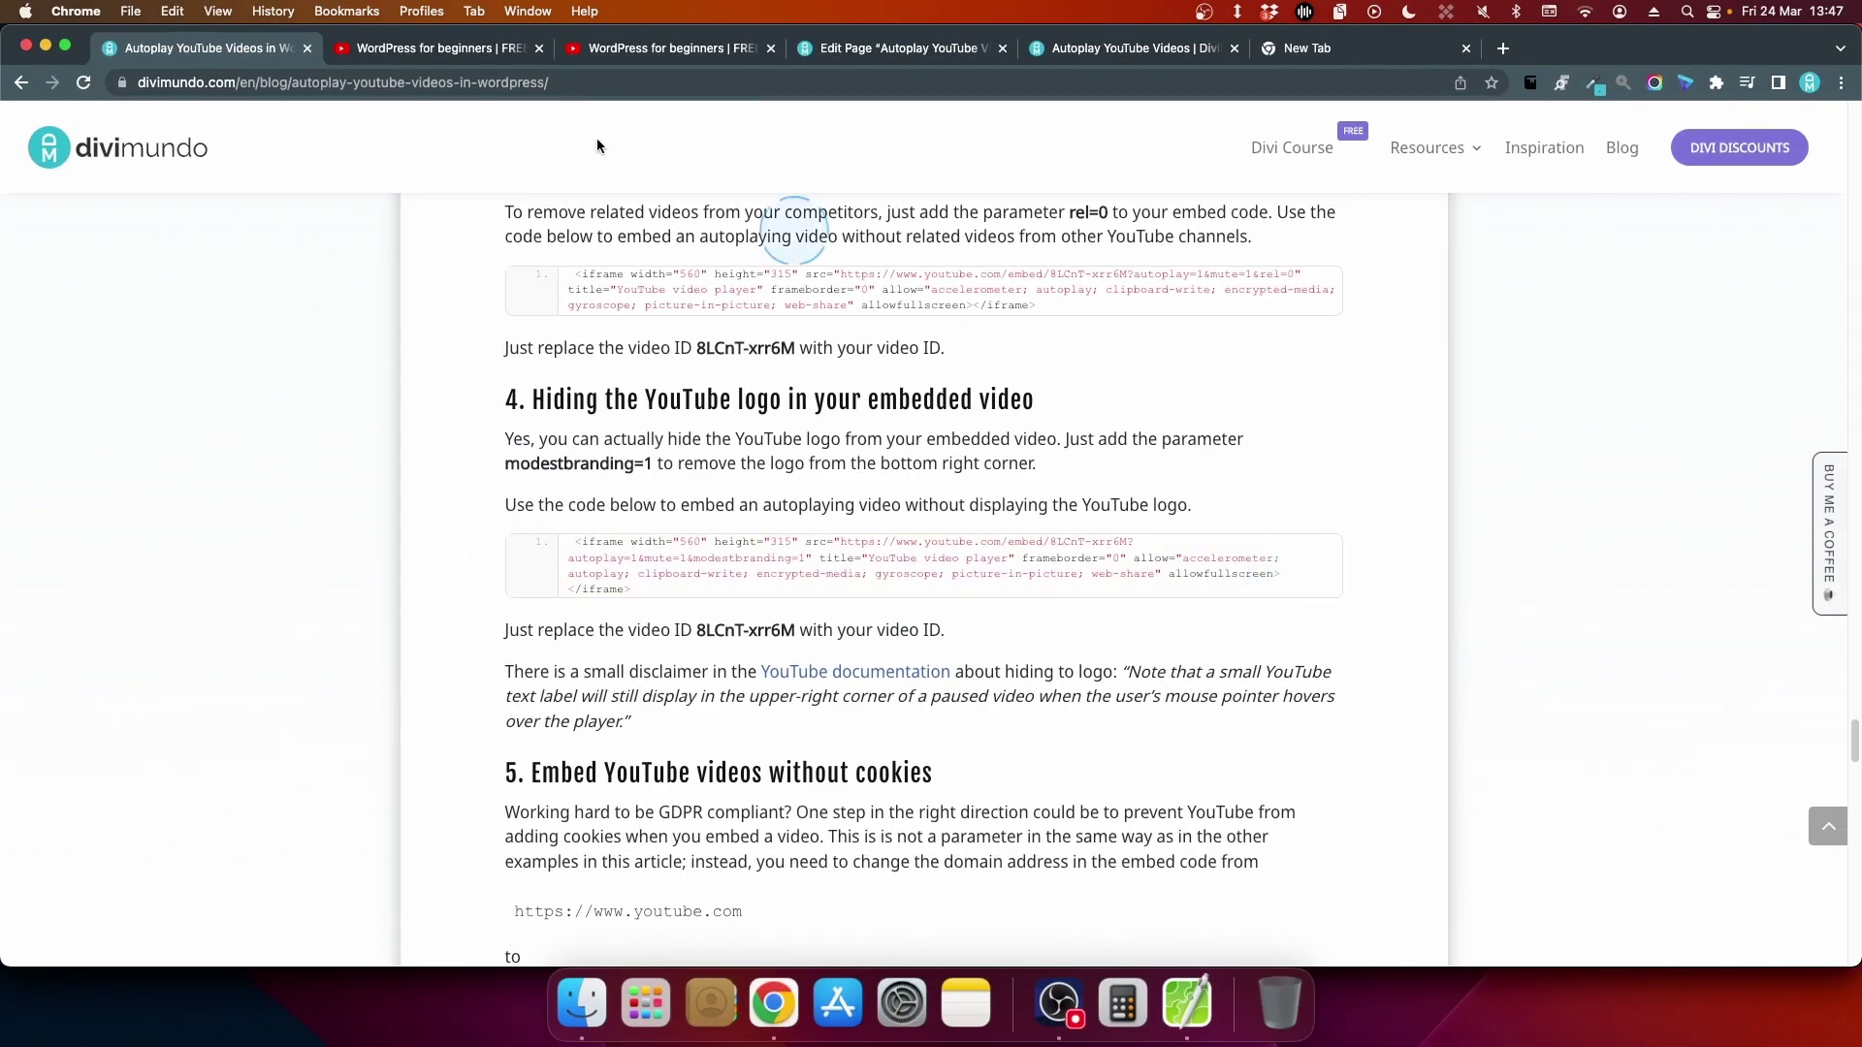
left_click(898, 47)
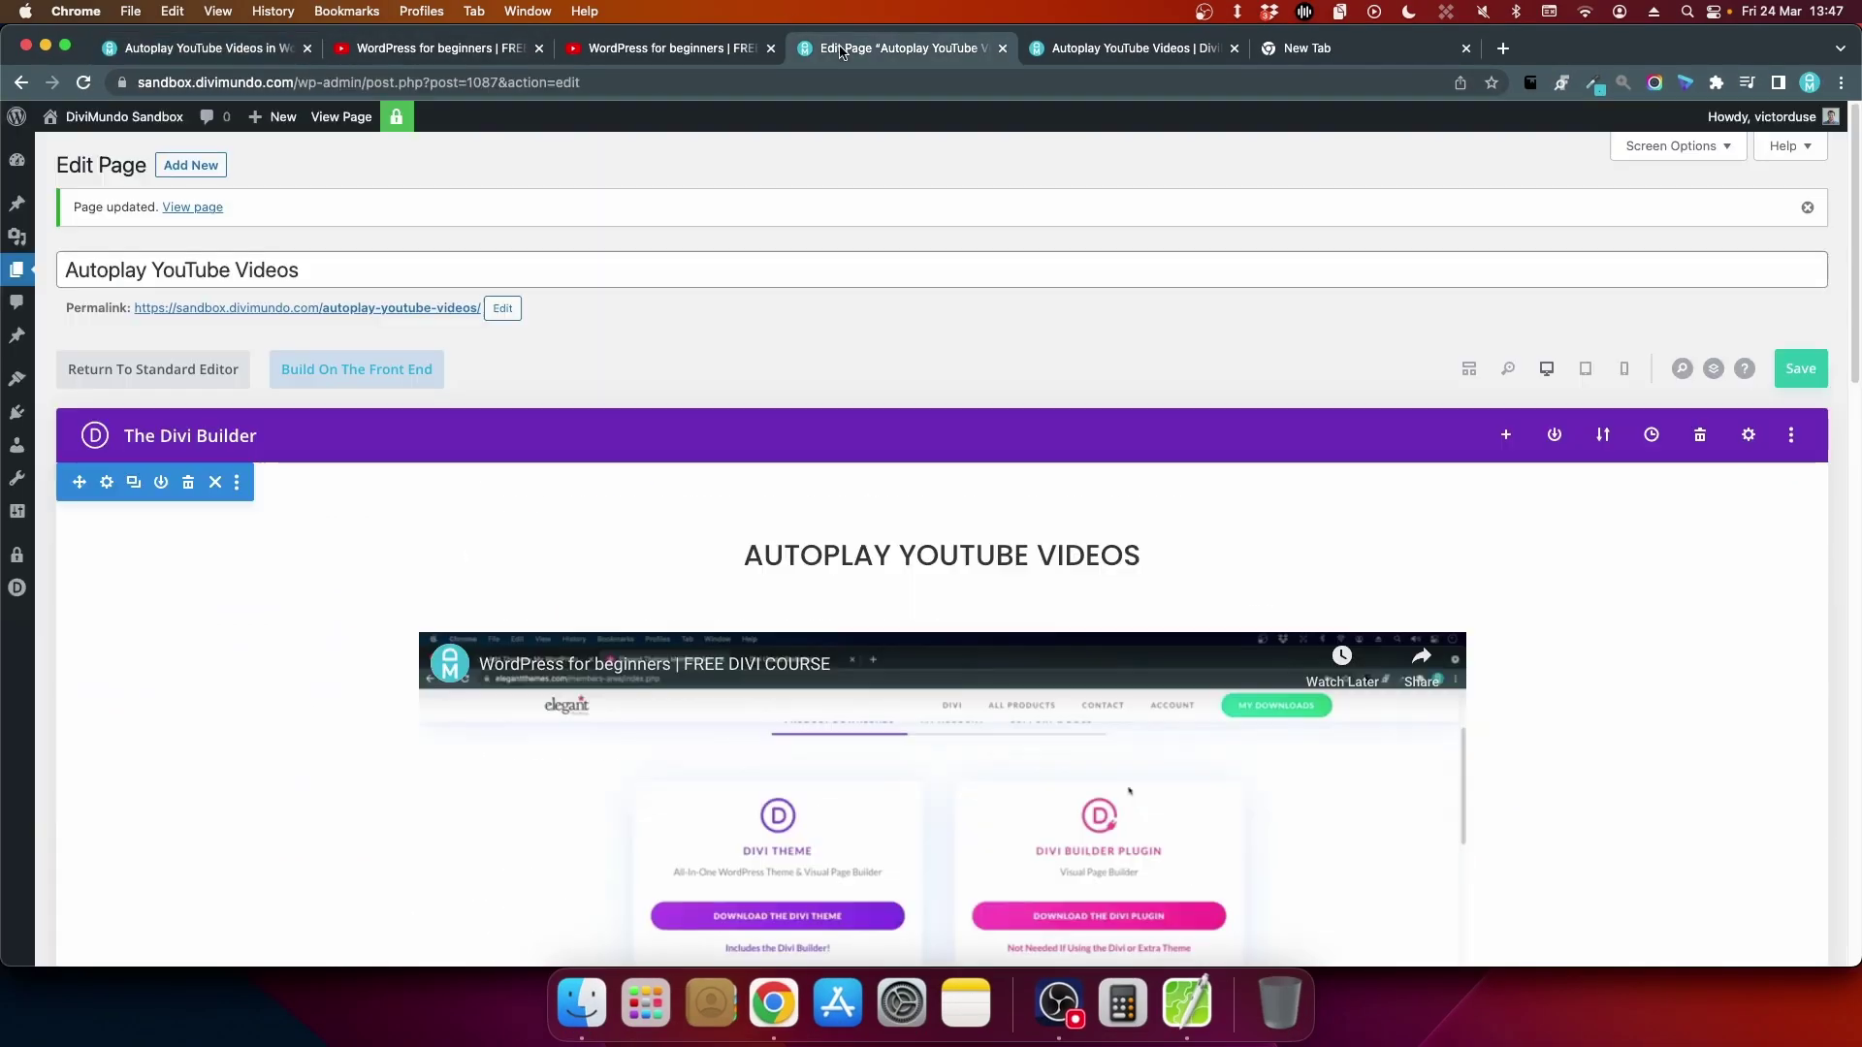
scroll(923, 307, "down", 3)
scroll(924, 307, "down", 1)
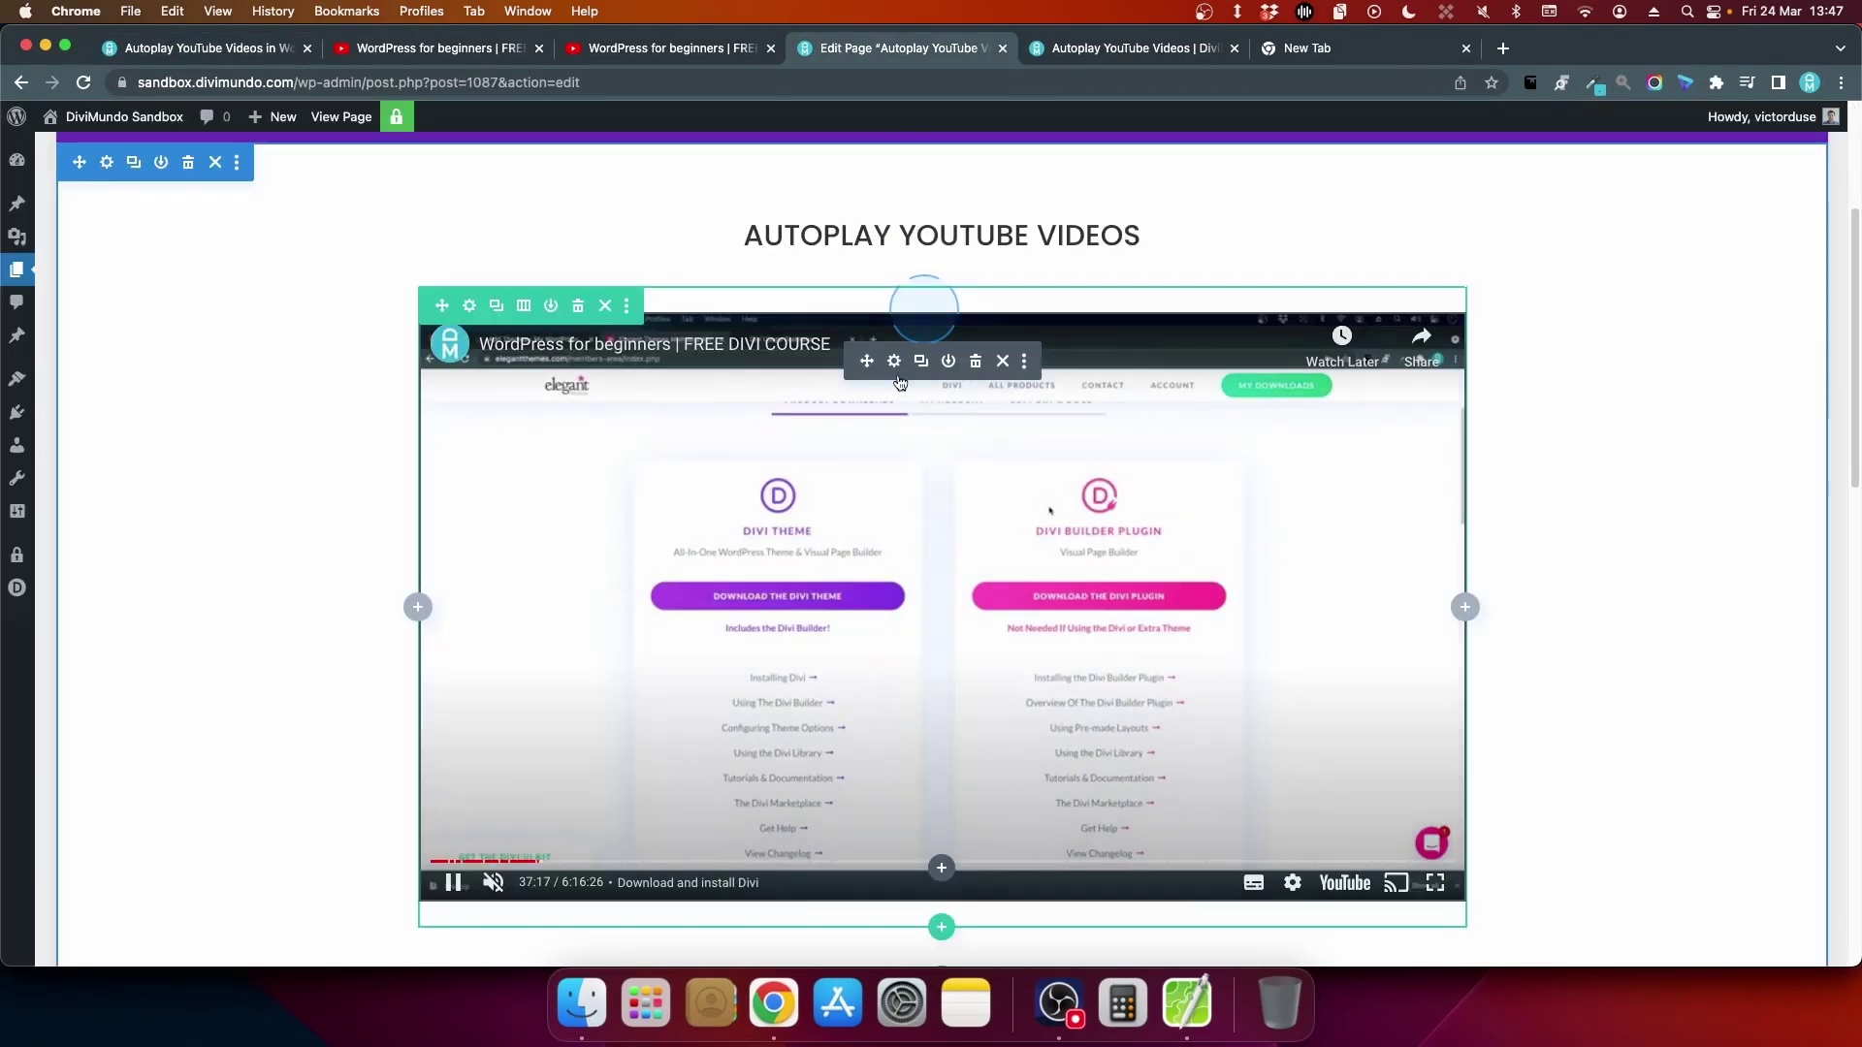
left_click(889, 361)
left_click(1471, 609)
key("super+a")
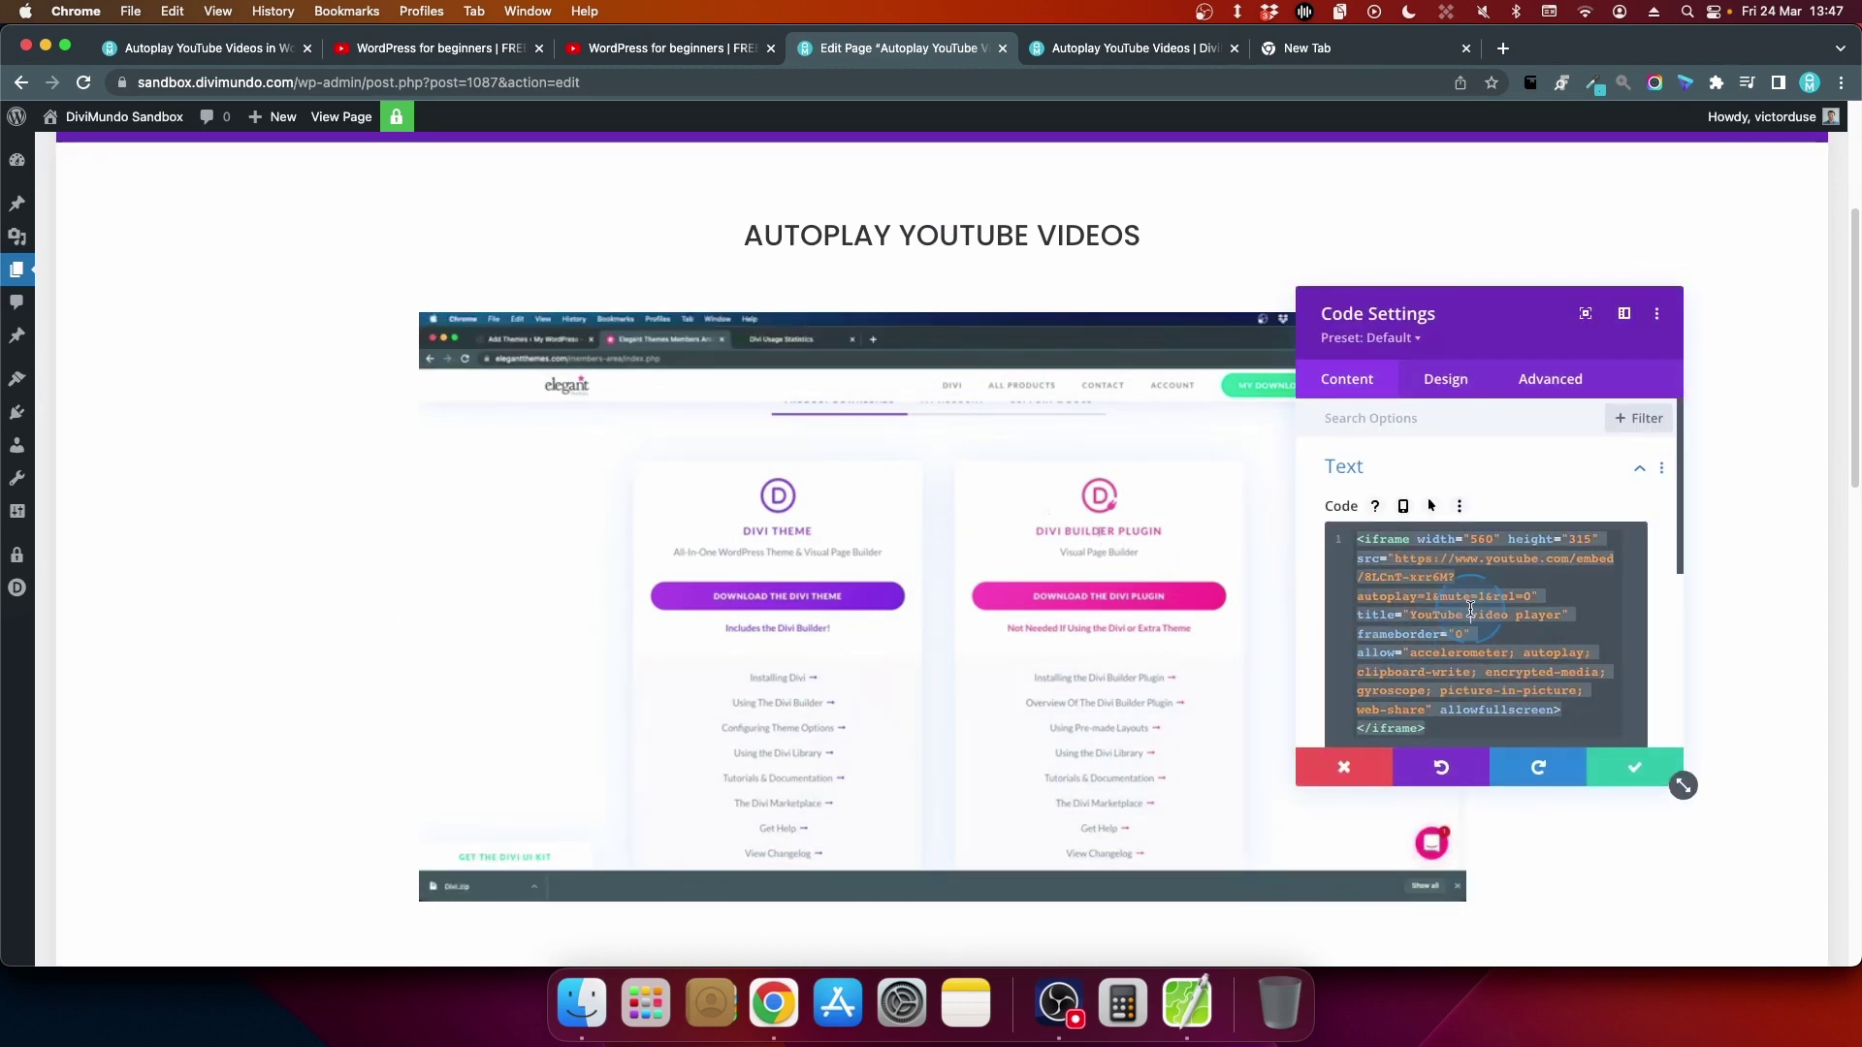
key("BackSpace")
key("super+v")
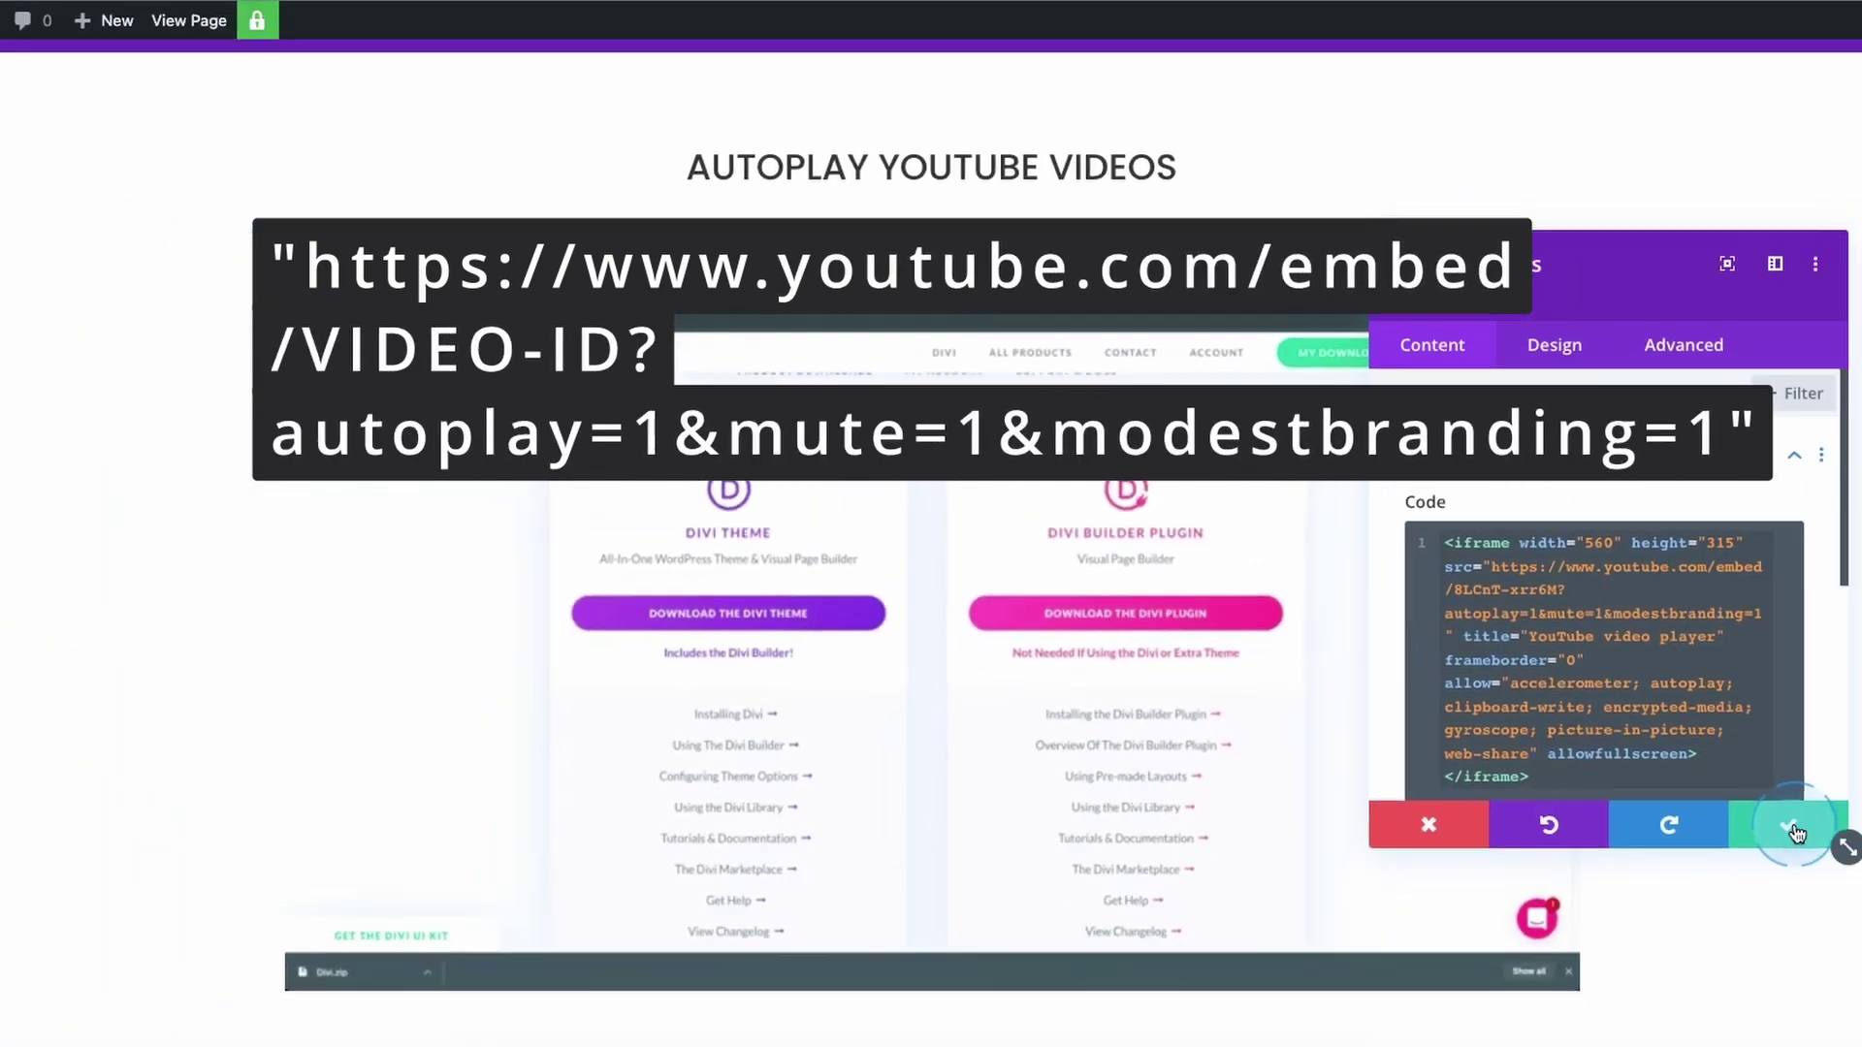
- Save the Code module and update the page with the modestbranding code, then check the reloaded published video's control bar for the YouTube logo
left_click(1793, 831)
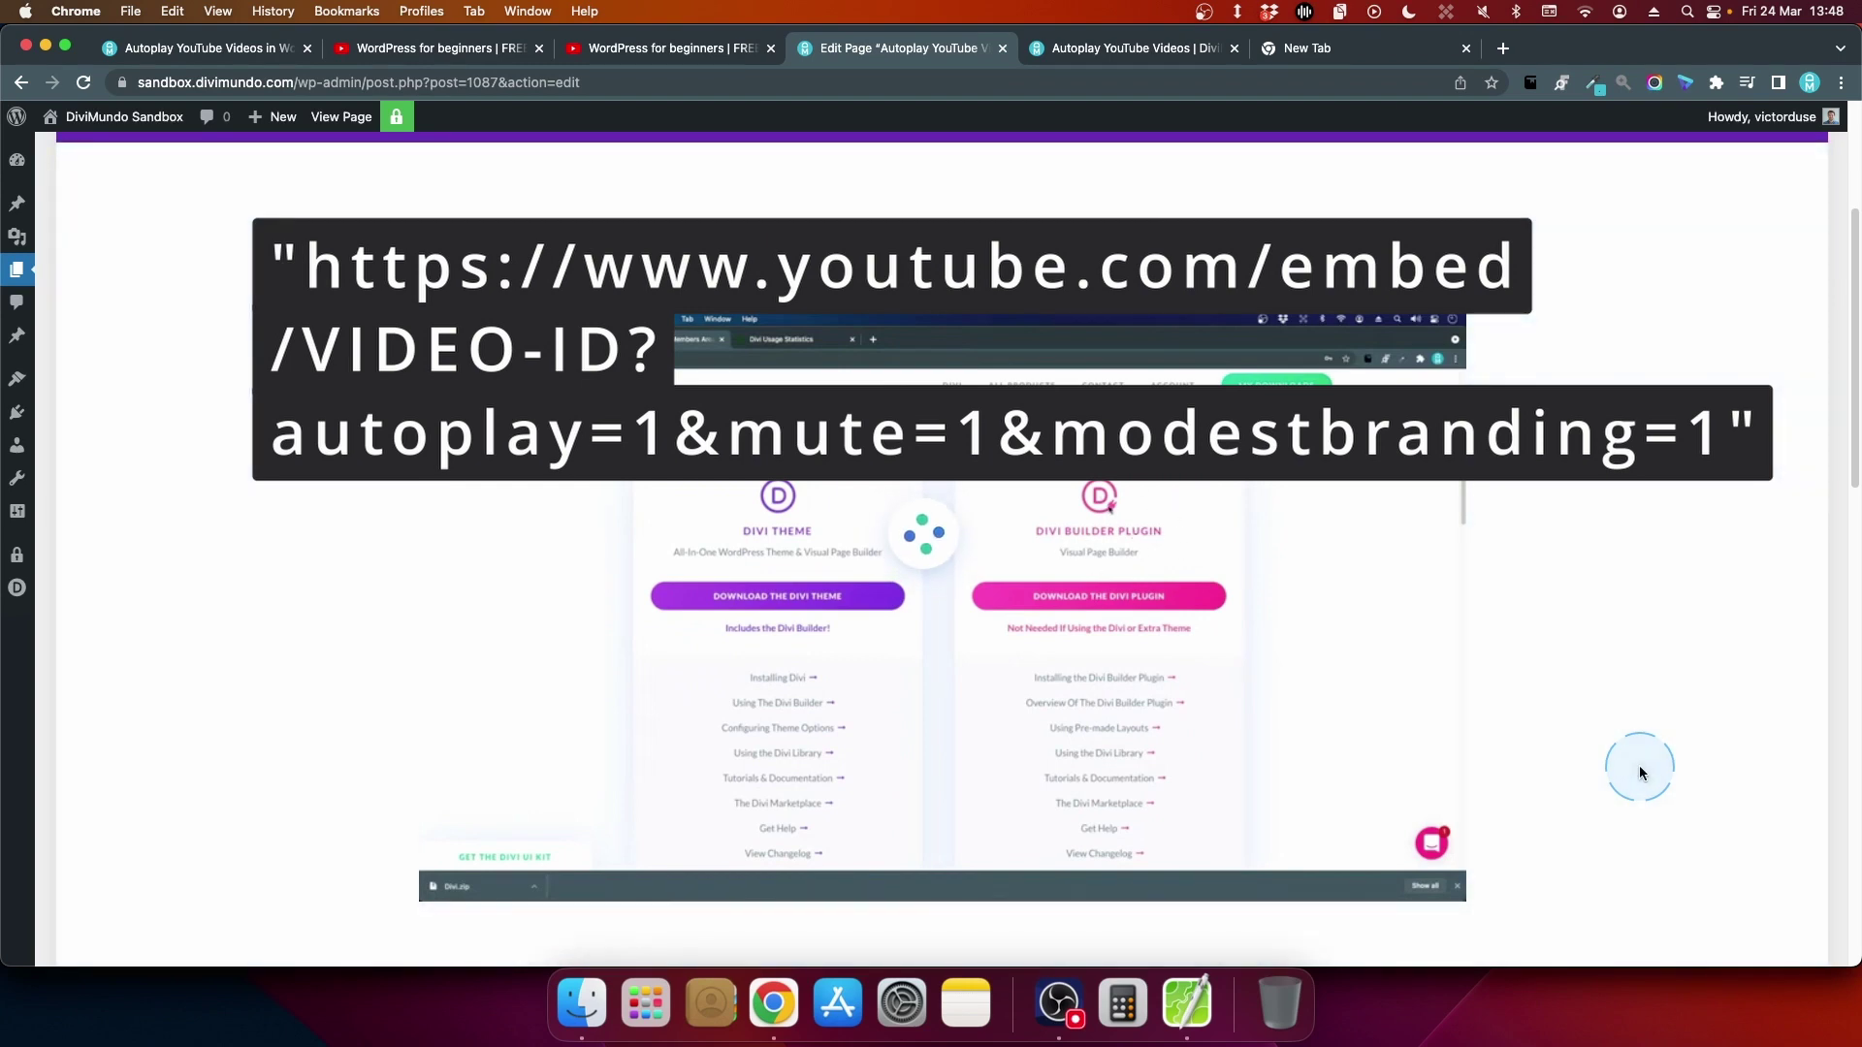
left_click(1099, 48)
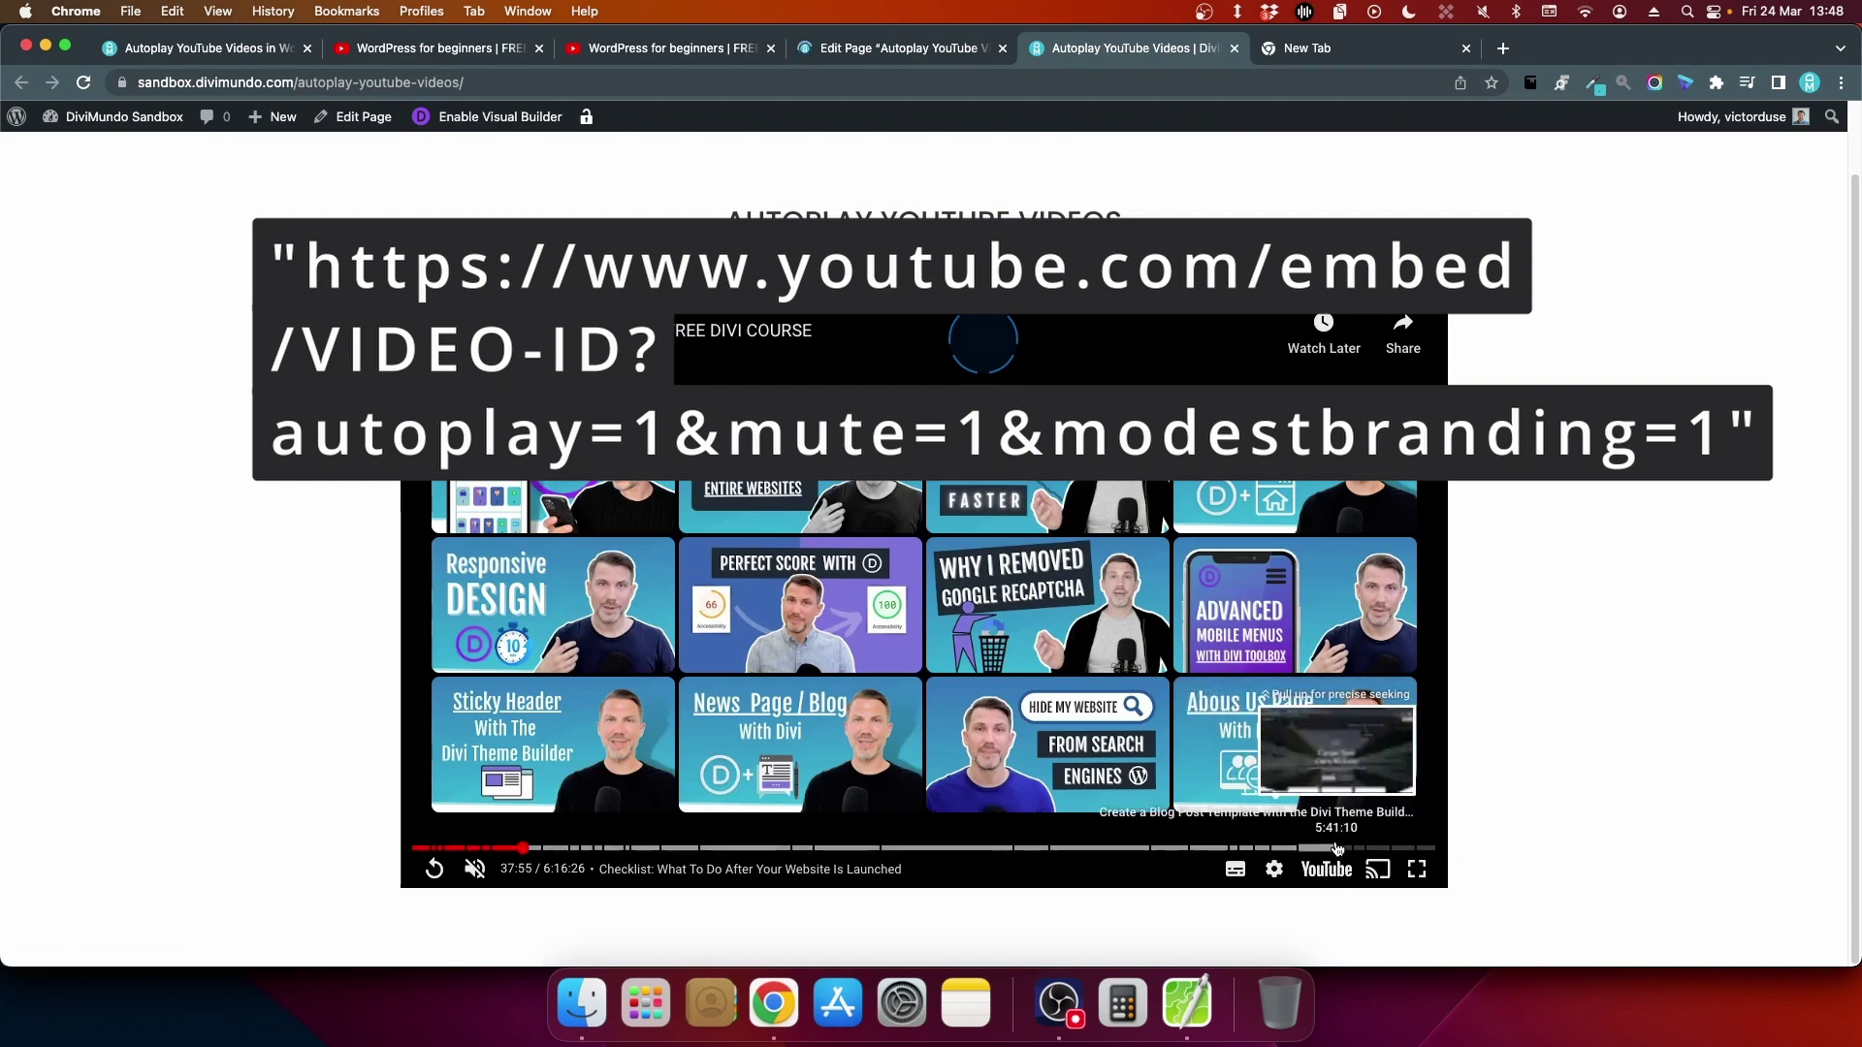
left_click(1224, 849)
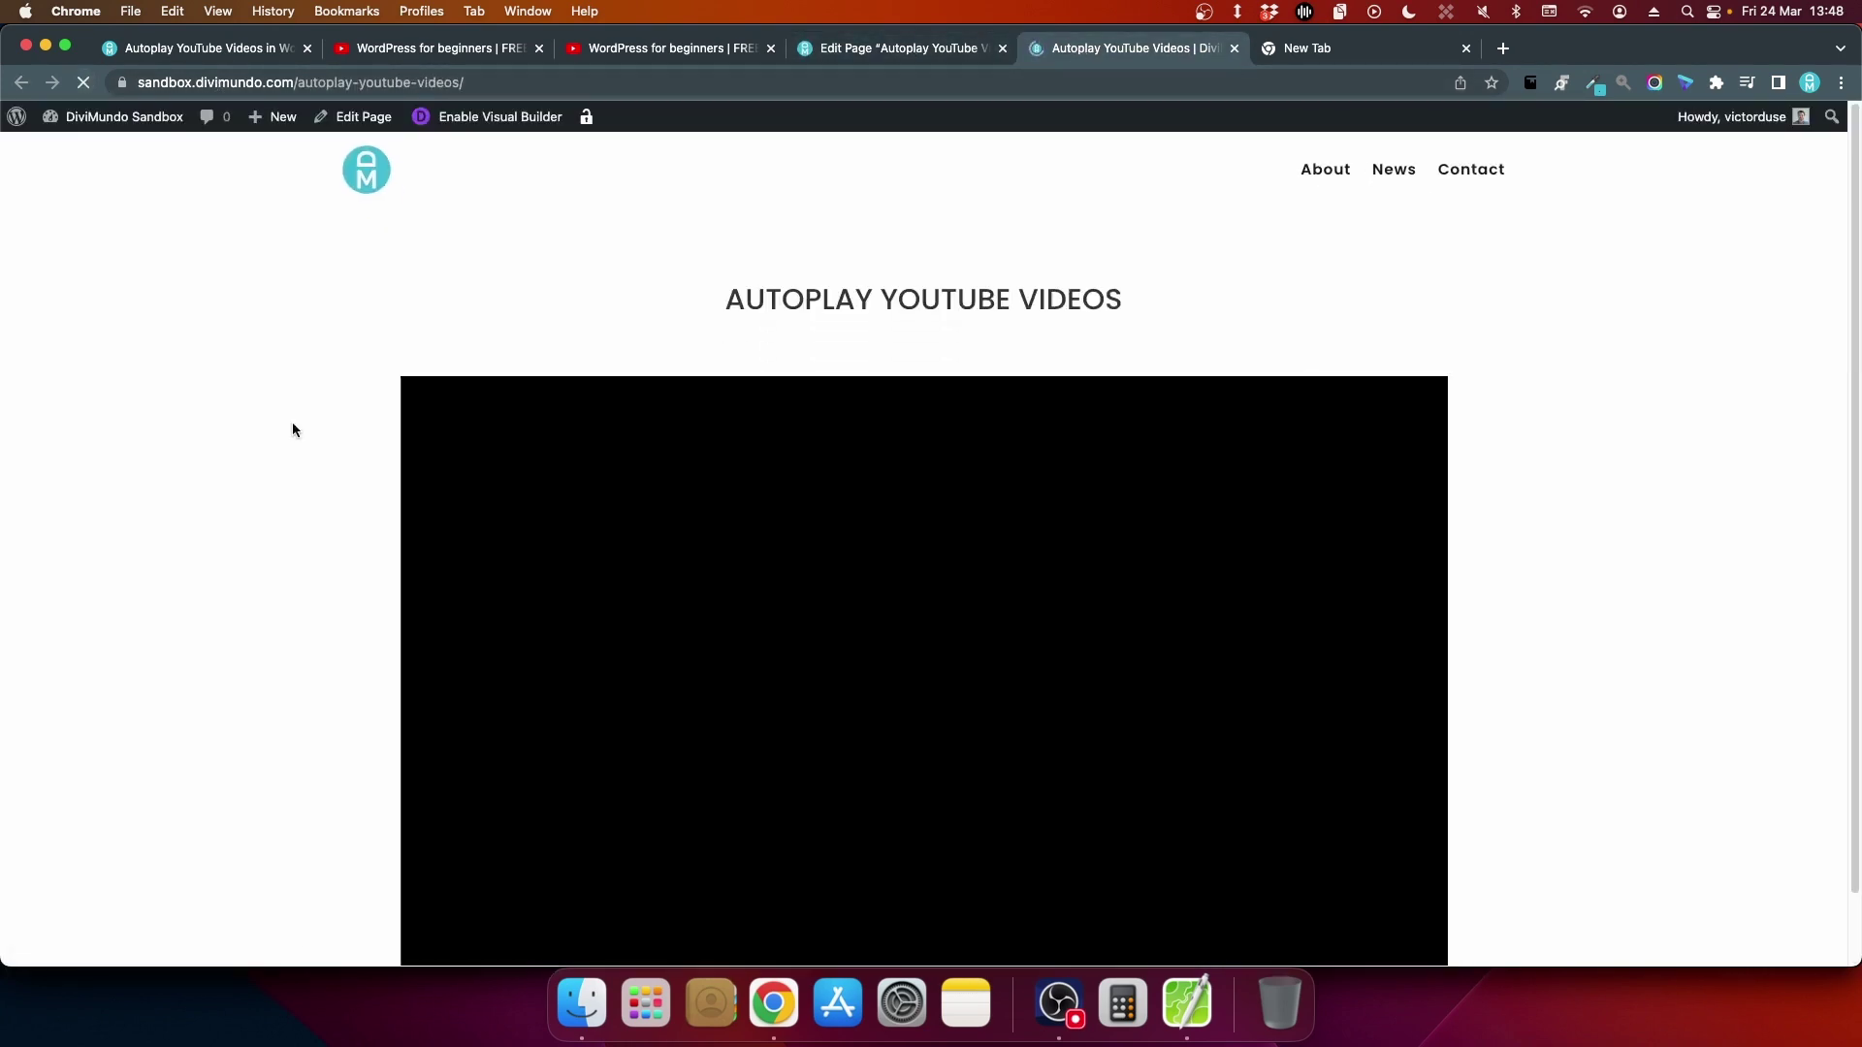
left_click(293, 429)
left_click(1257, 894)
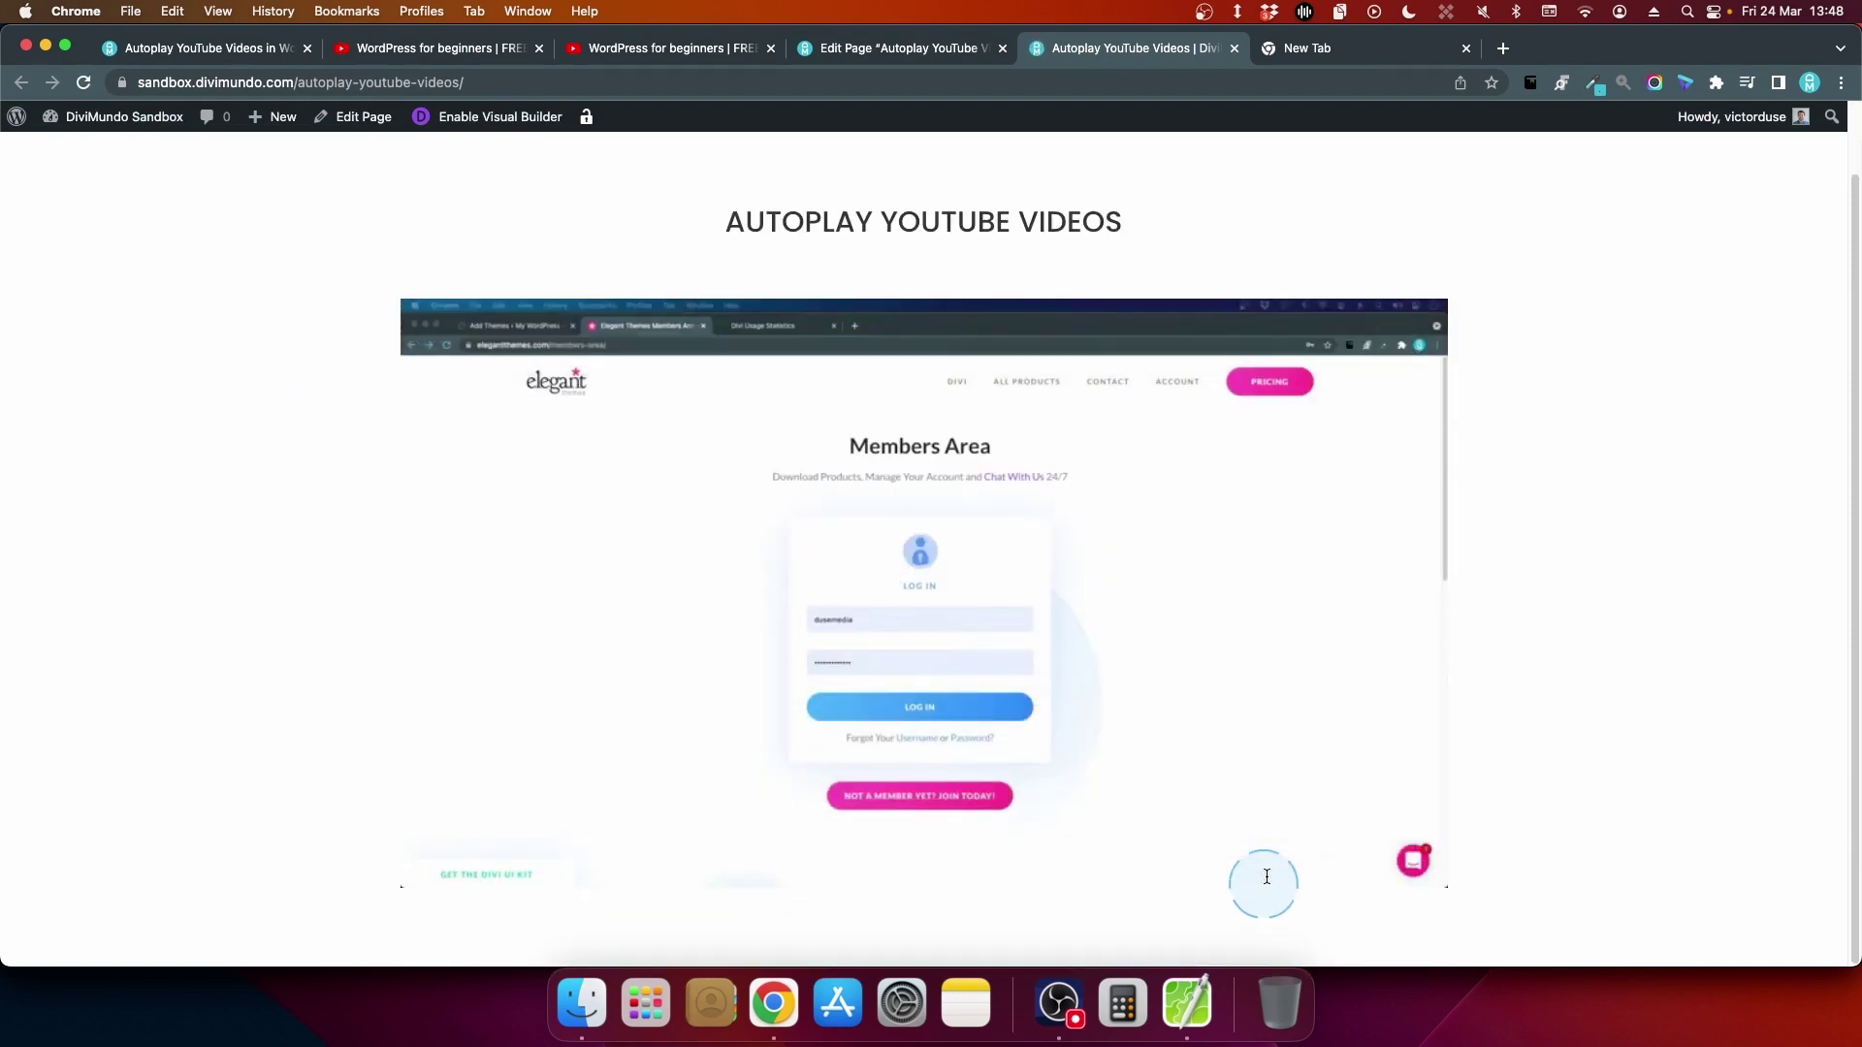
mouse_move(1278, 872)
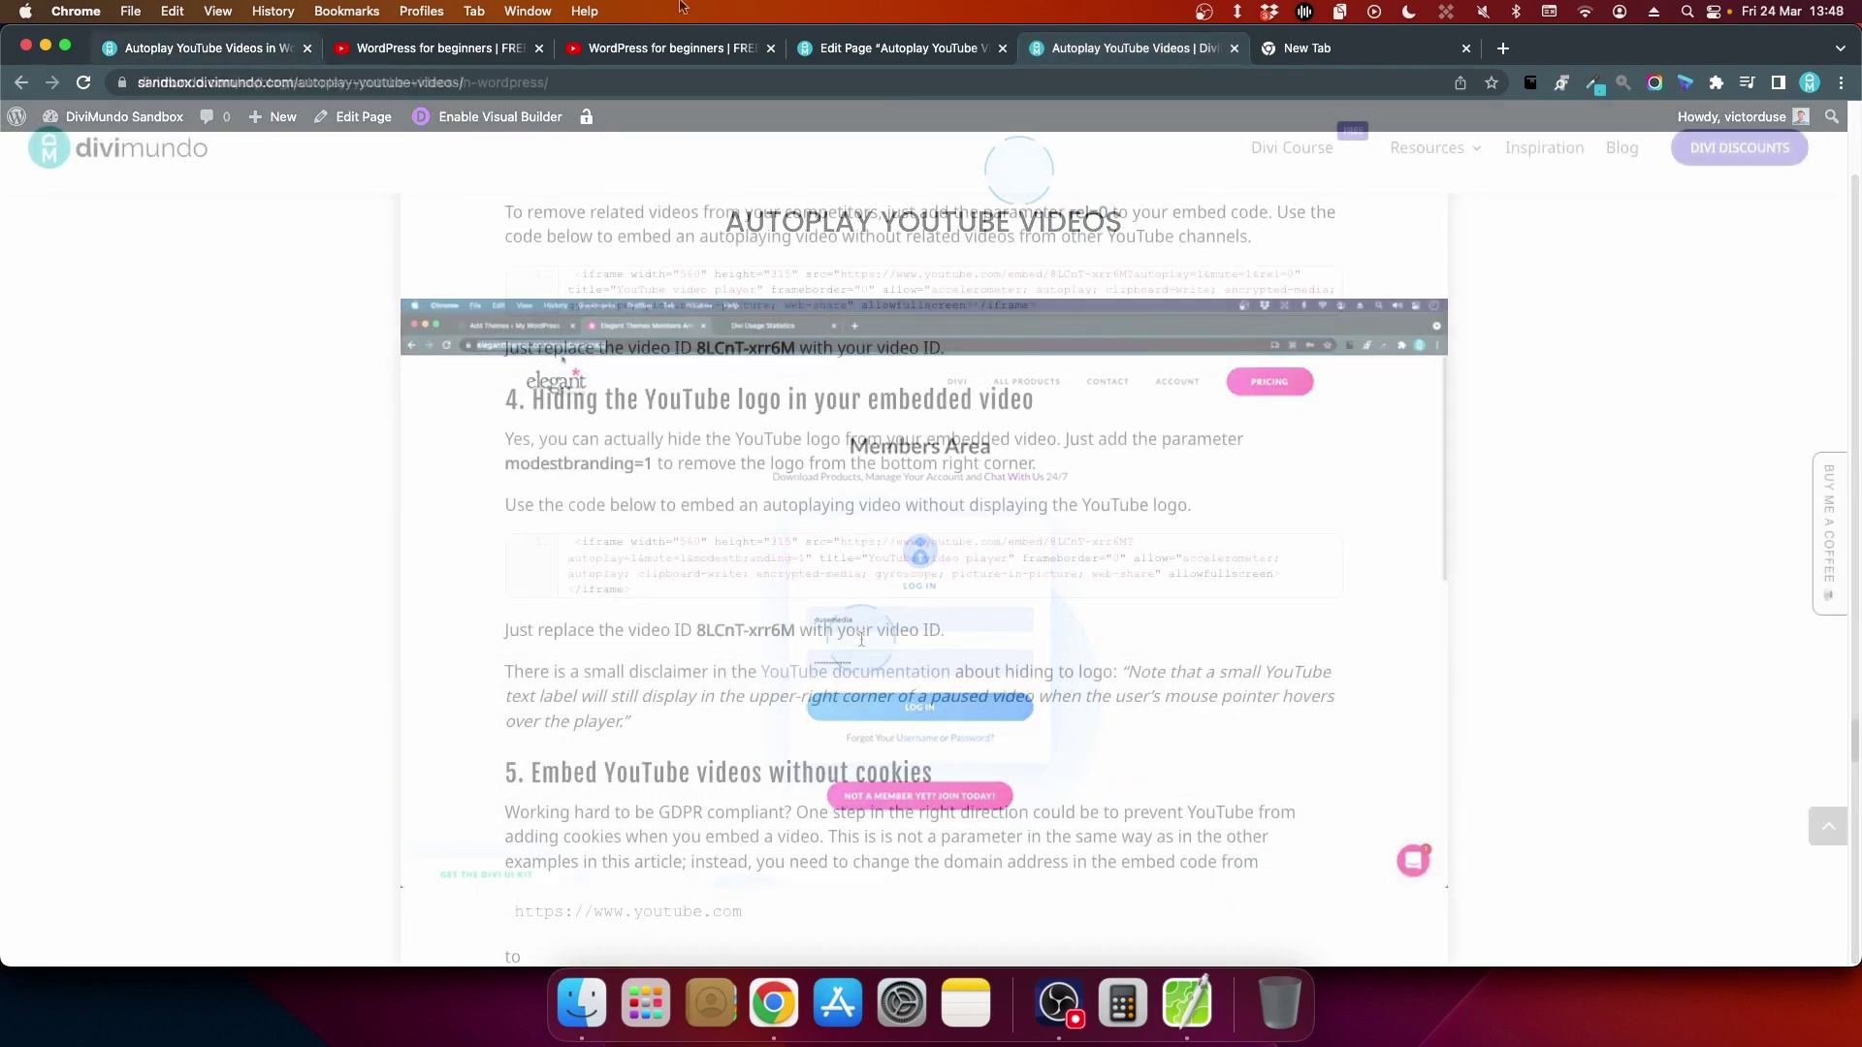
- Copy the youtube-nocookie.com iframe code from the article's section on embedding without cookies and replace the Code module's entire code with it
scroll(861, 645, "down", 5)
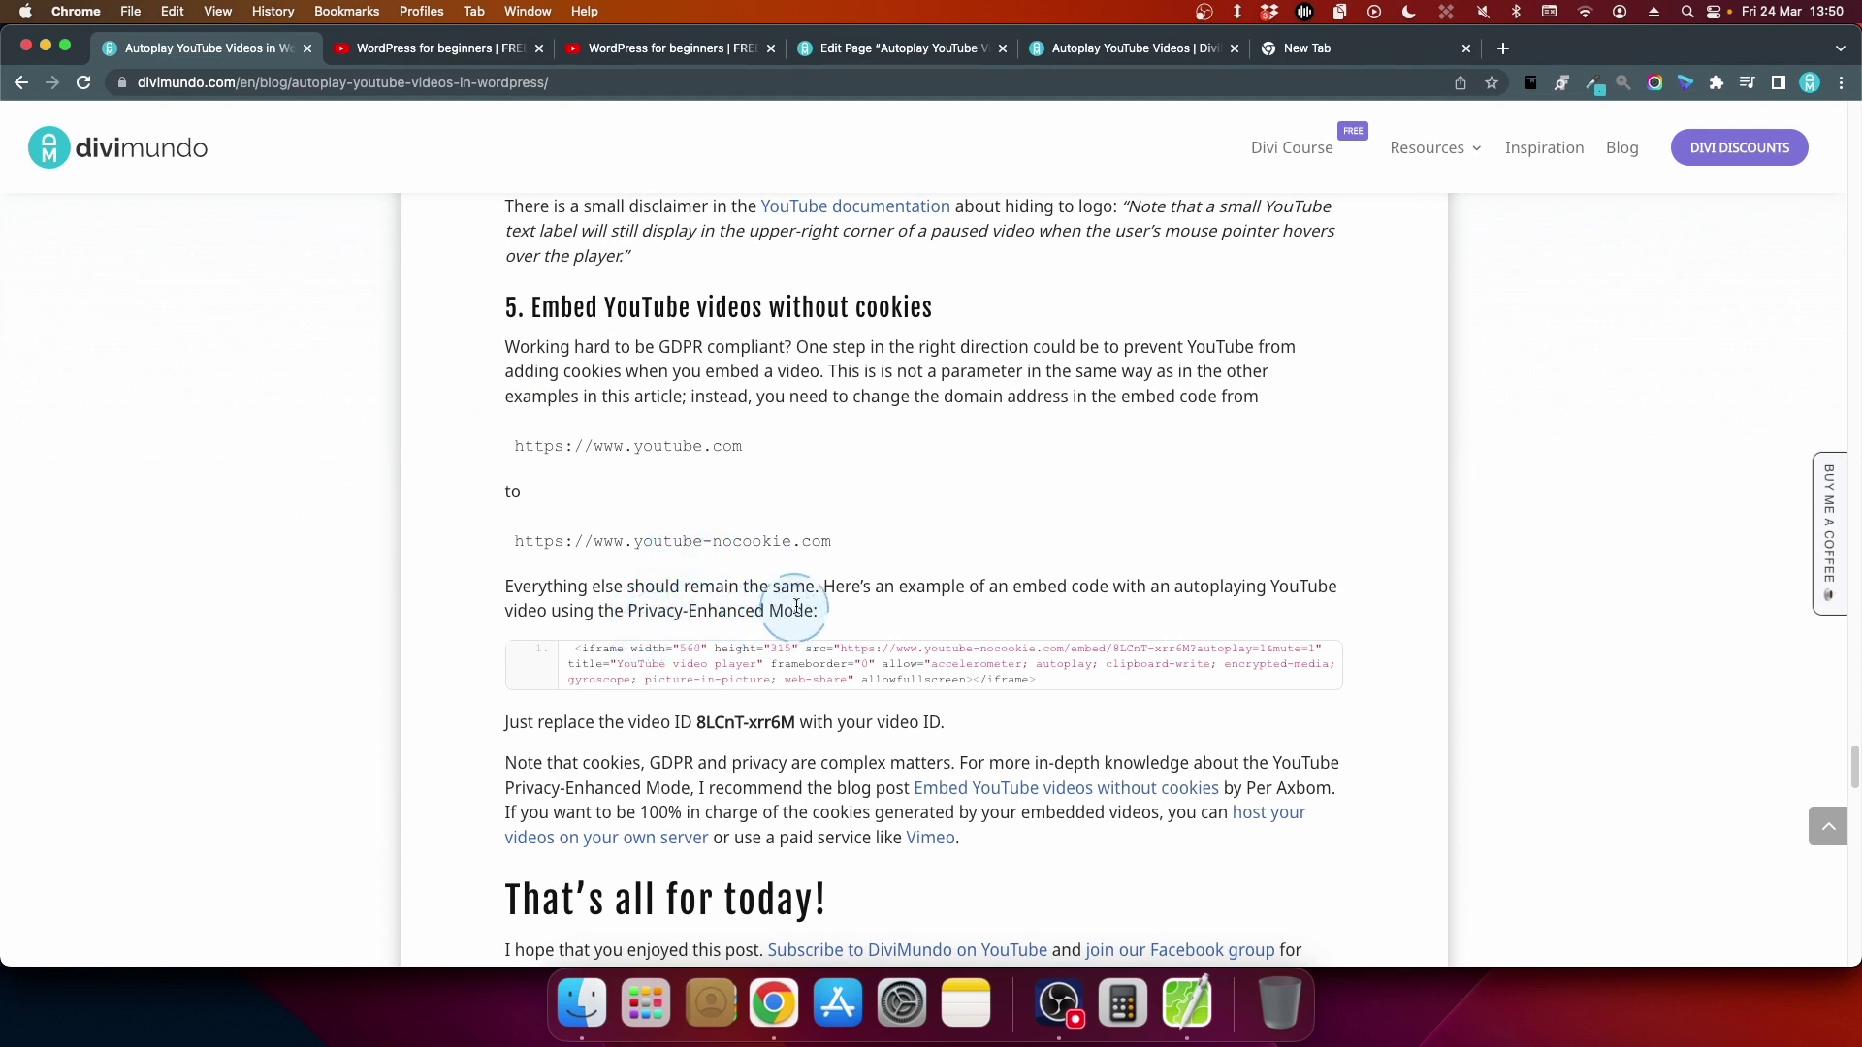
mouse_move(1292, 655)
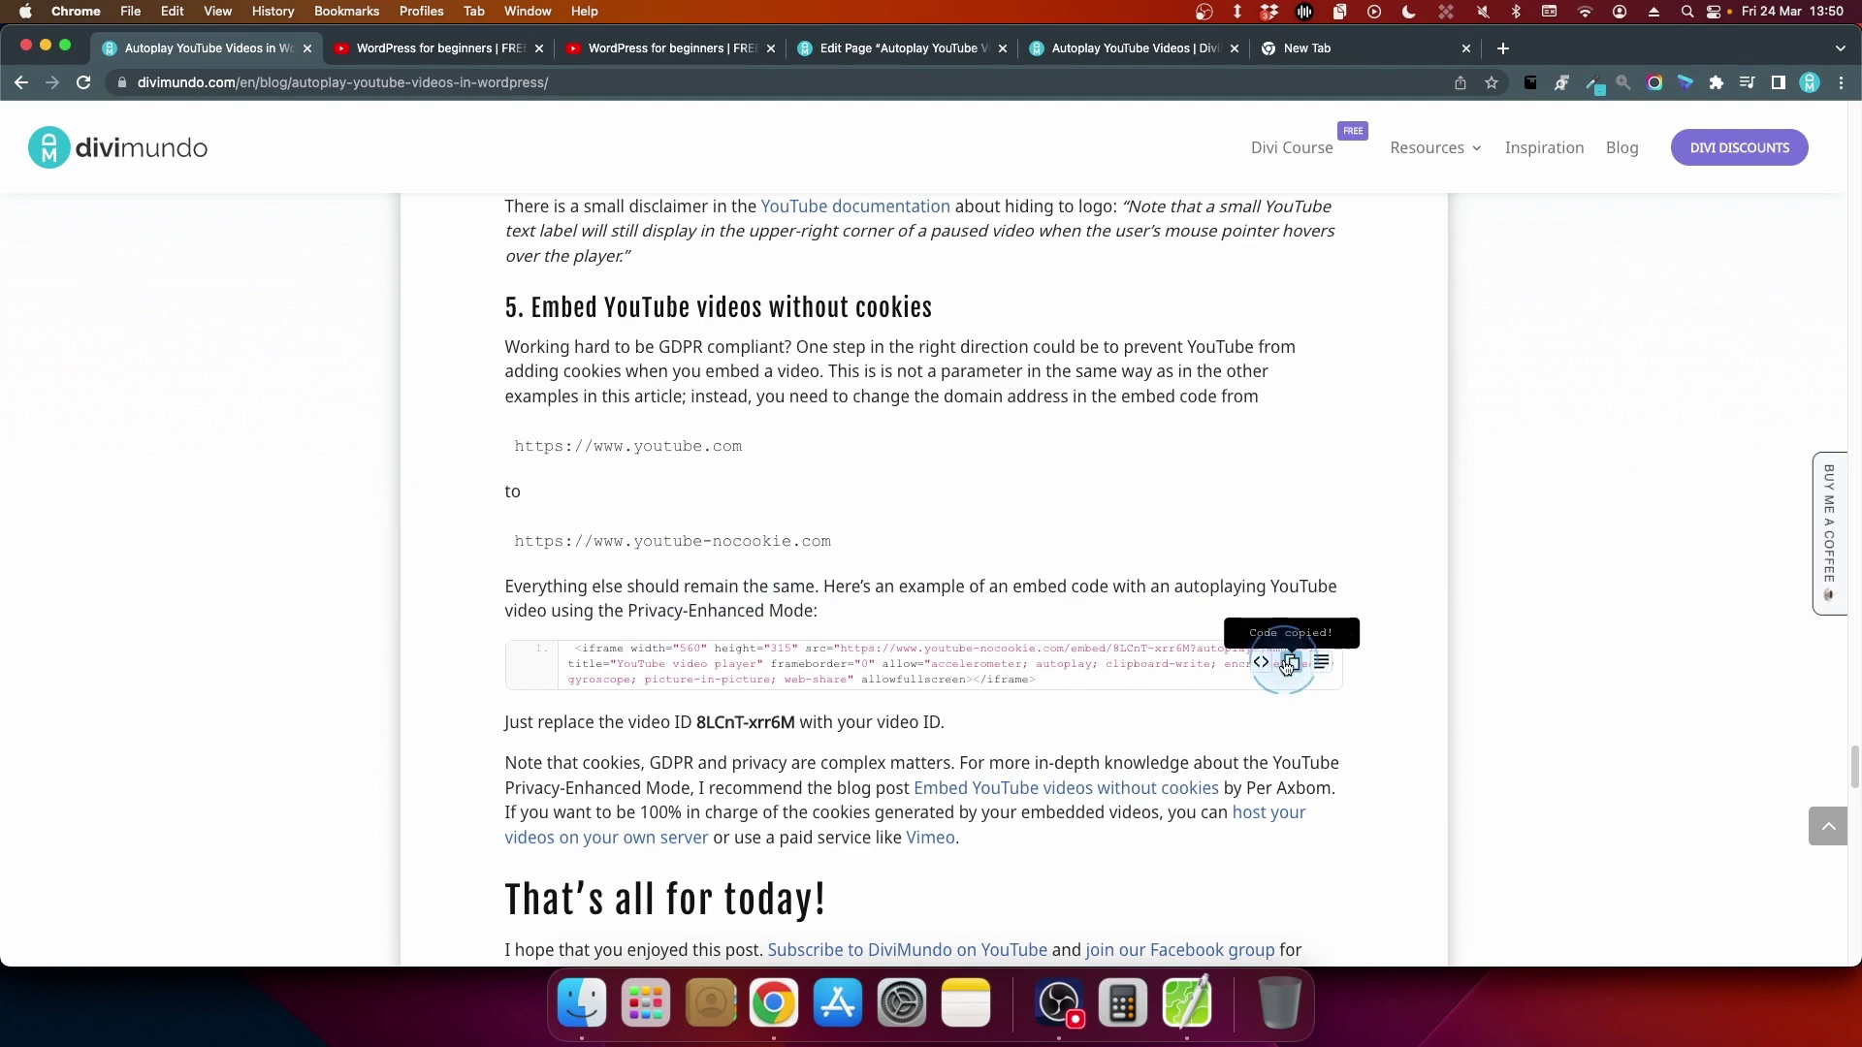
left_click(873, 48)
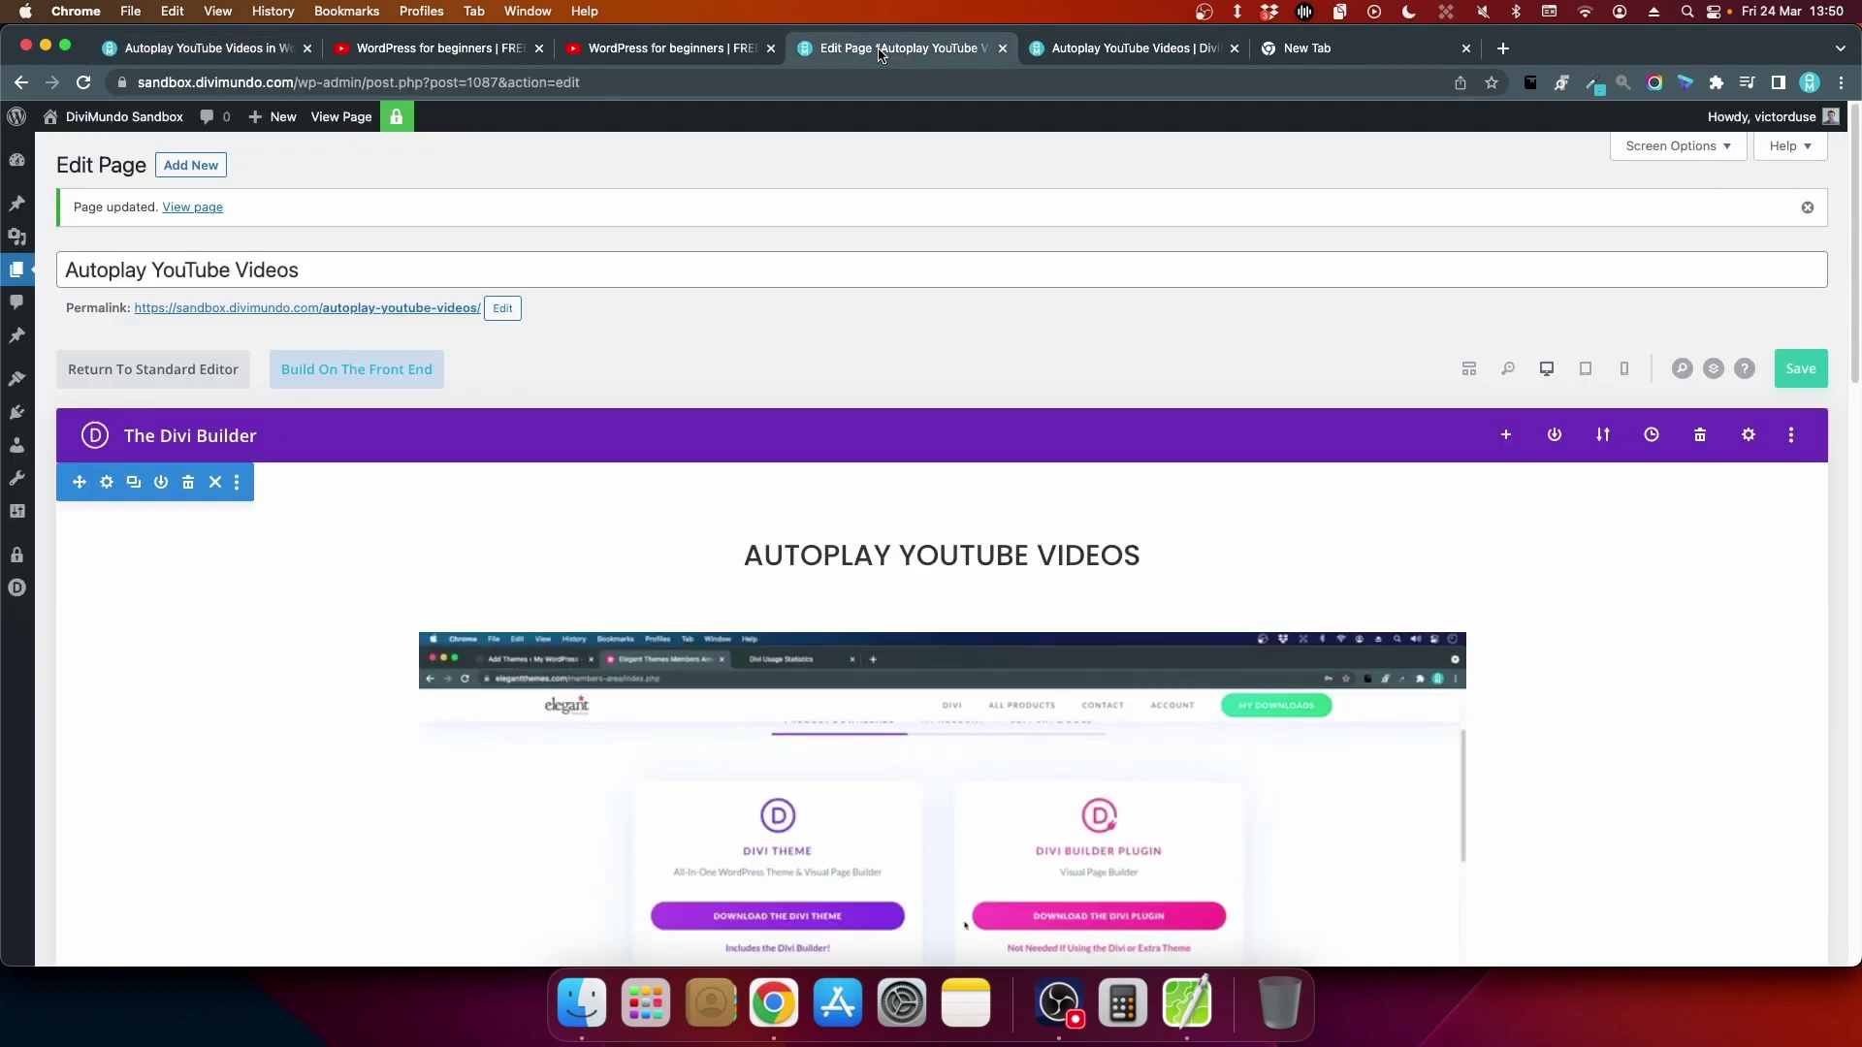
scroll(1014, 560, "down", 5)
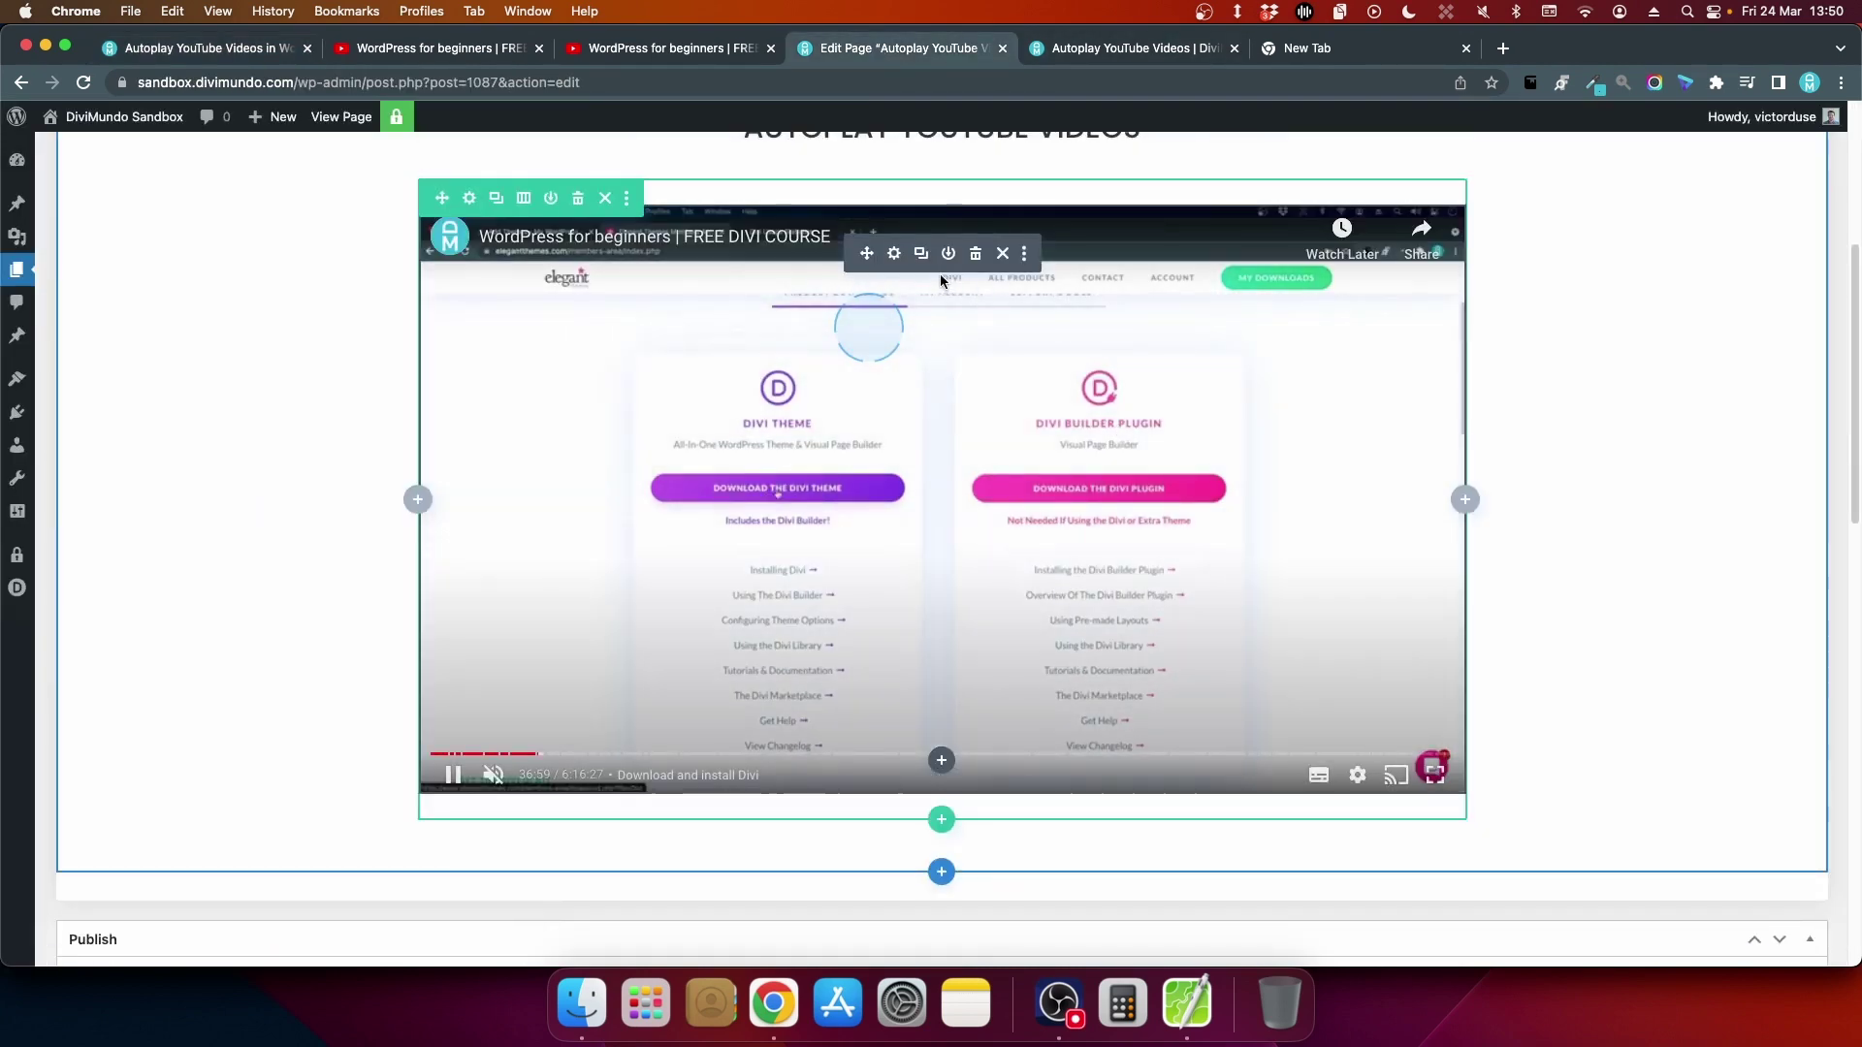
left_click(894, 253)
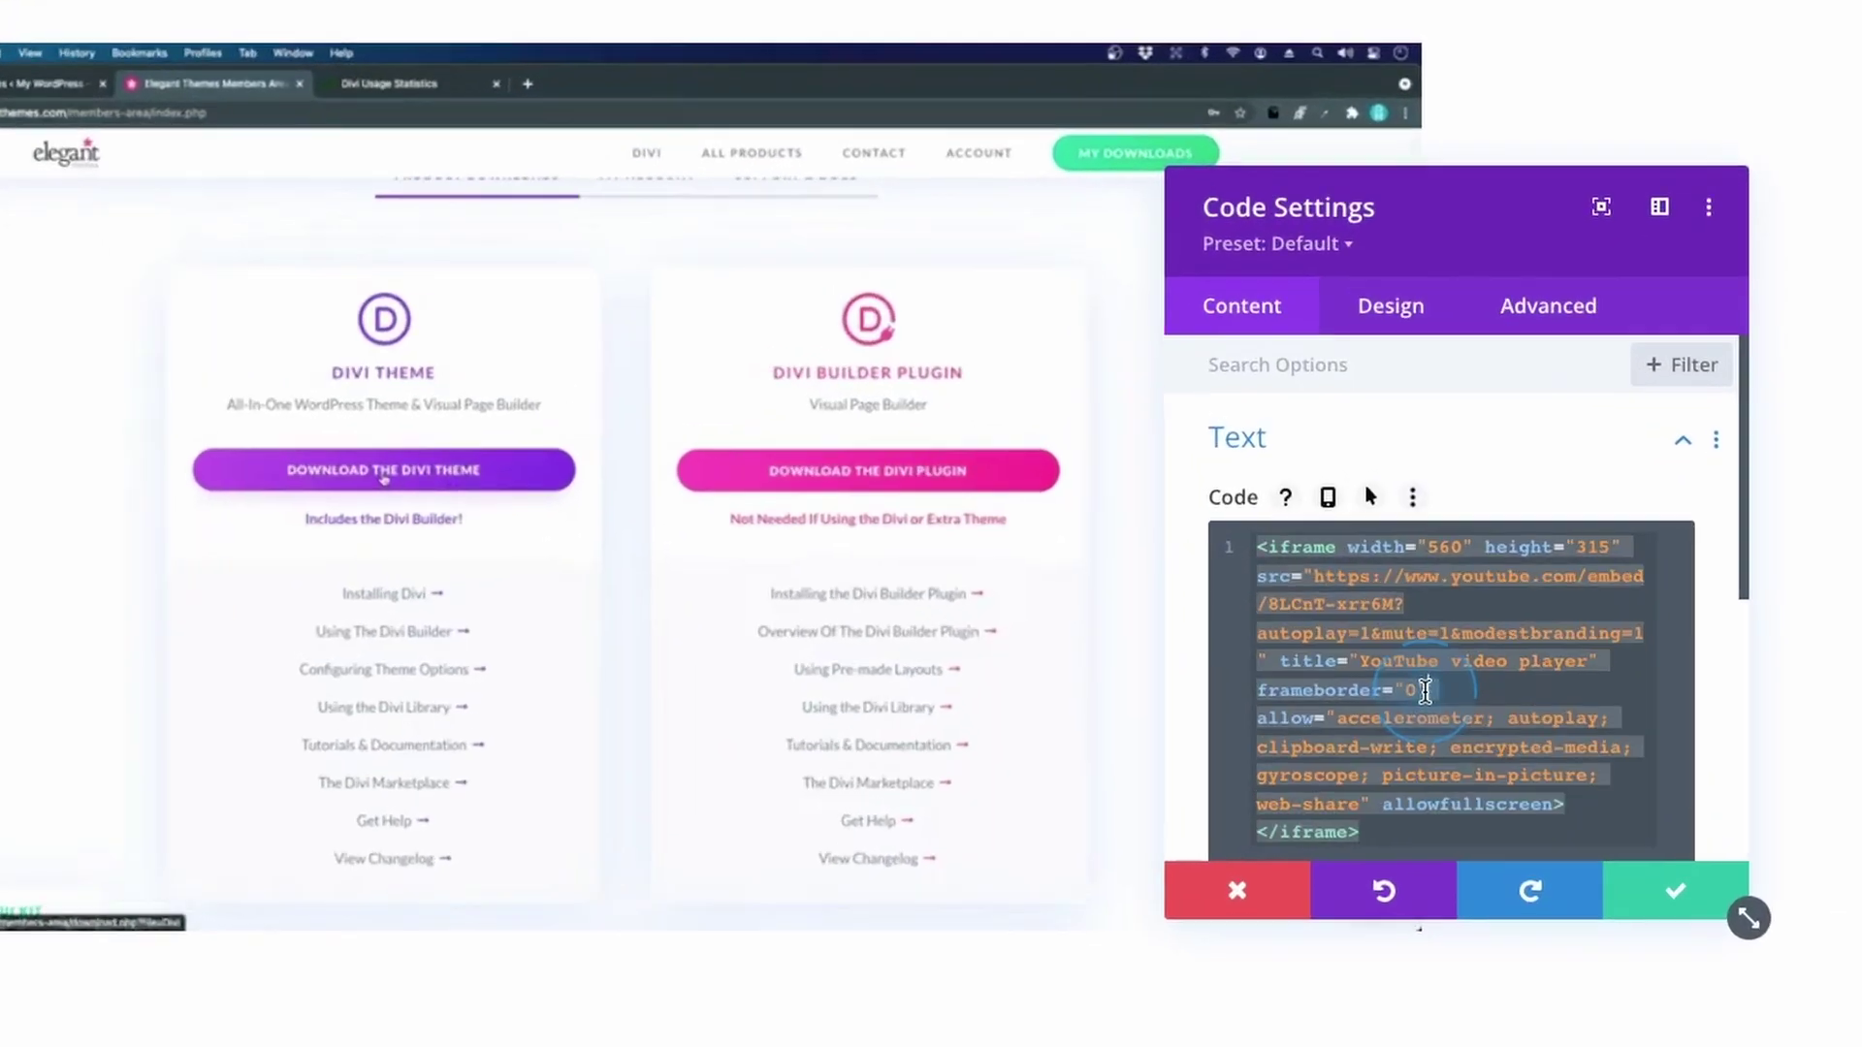
triple_click(1464, 638)
key("BackSpace")
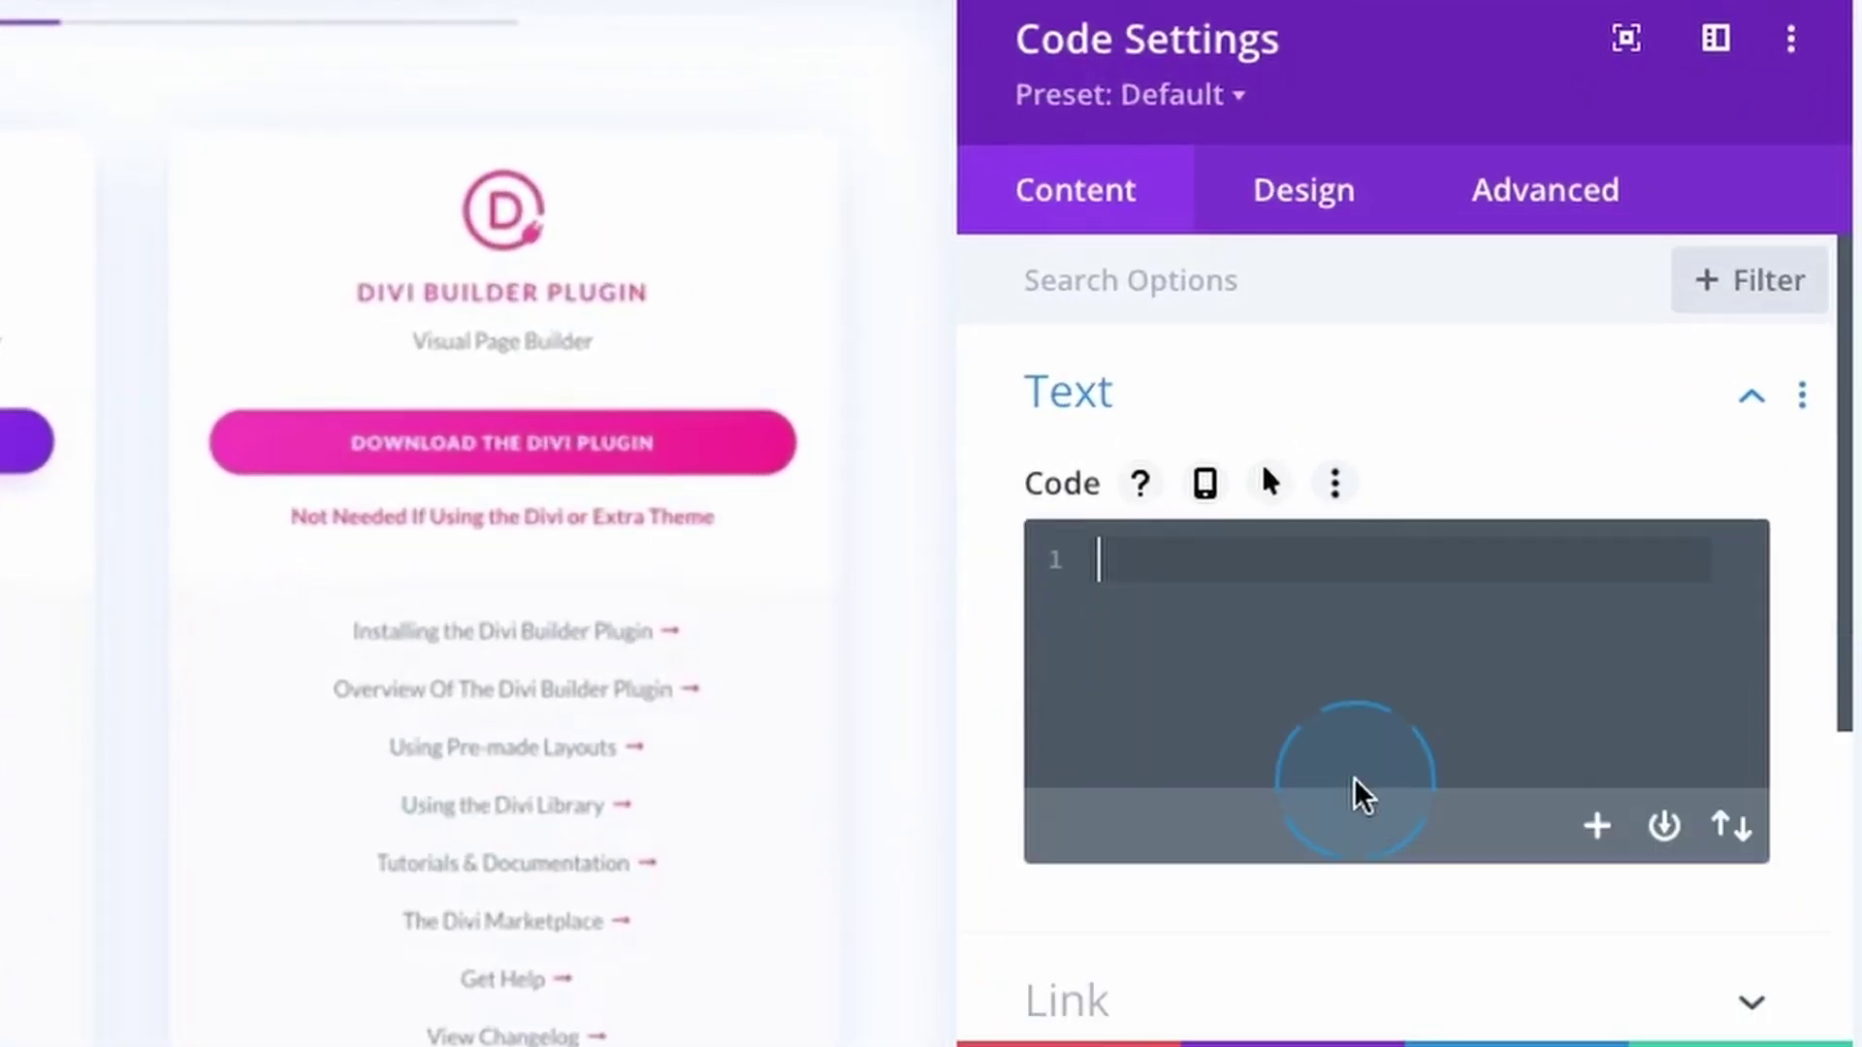
key("ctrl+v")
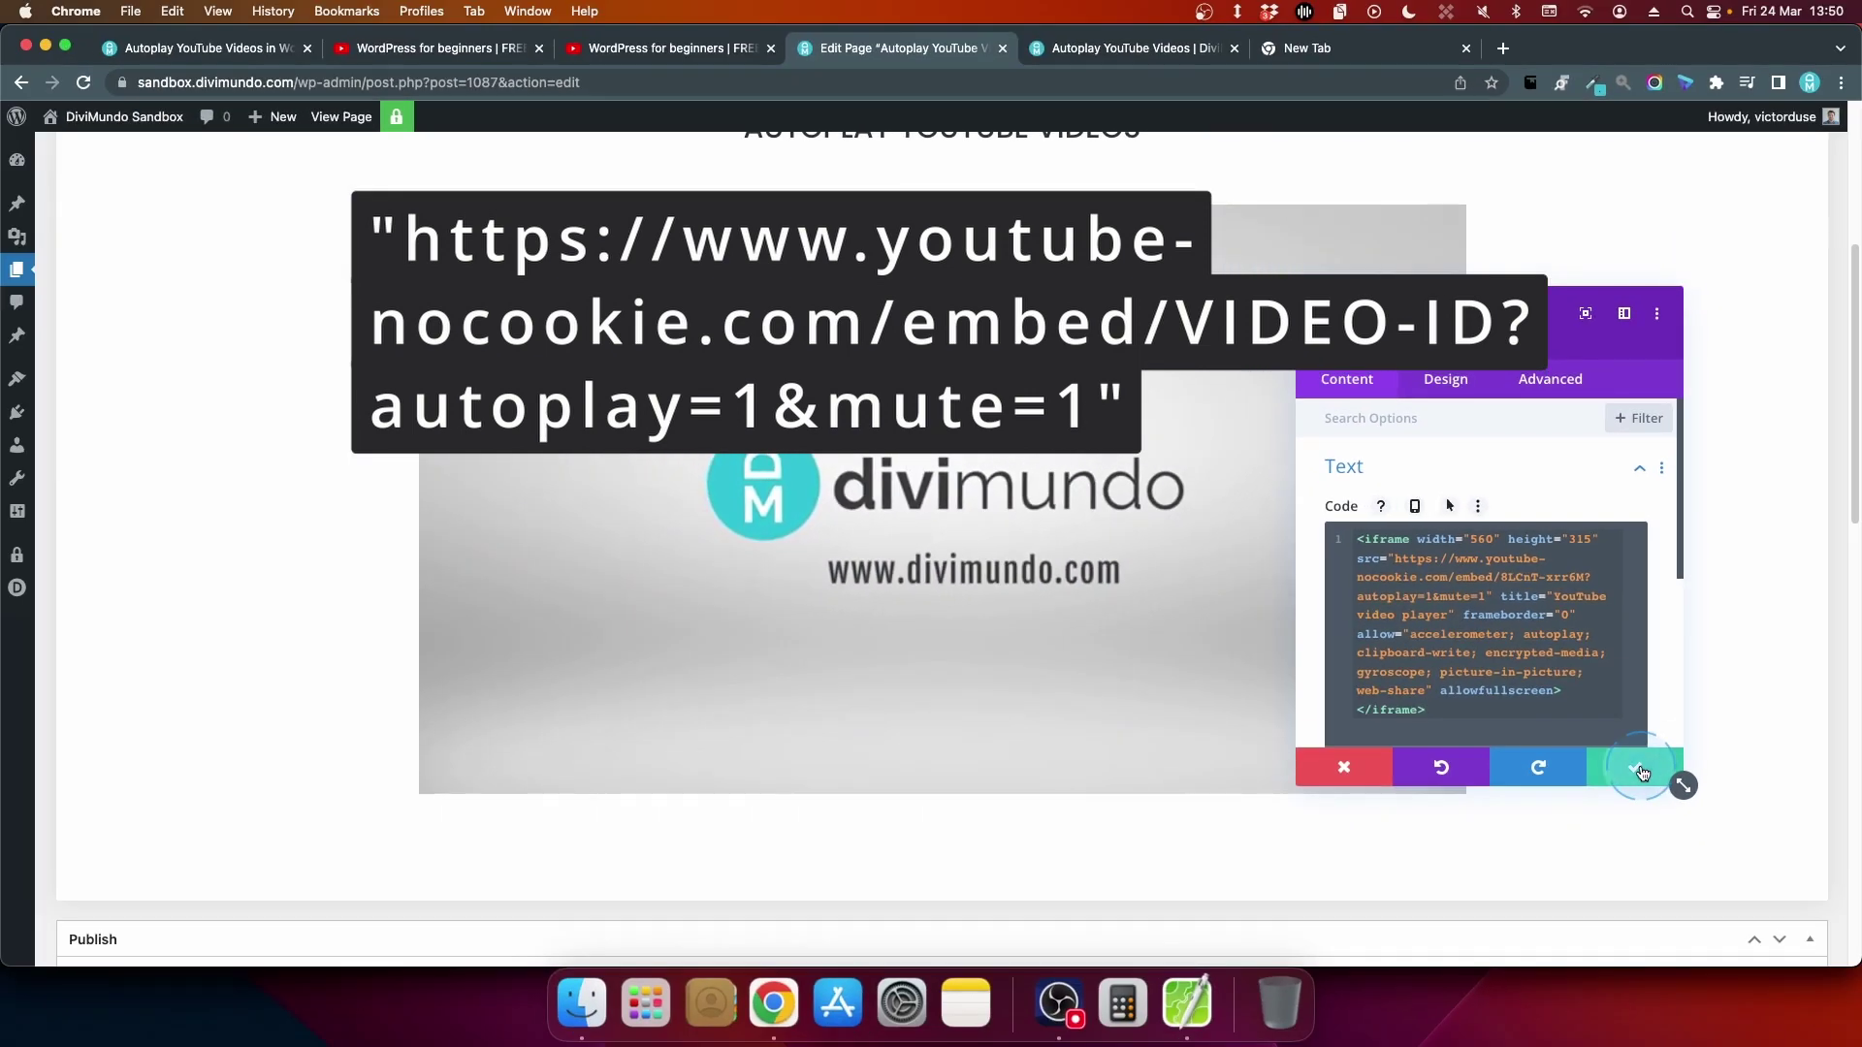
- Save the Code module and update the page with the youtube-nocookie.com code, and reload the published Autoplay YouTube Videos page to check the video
left_click(1677, 894)
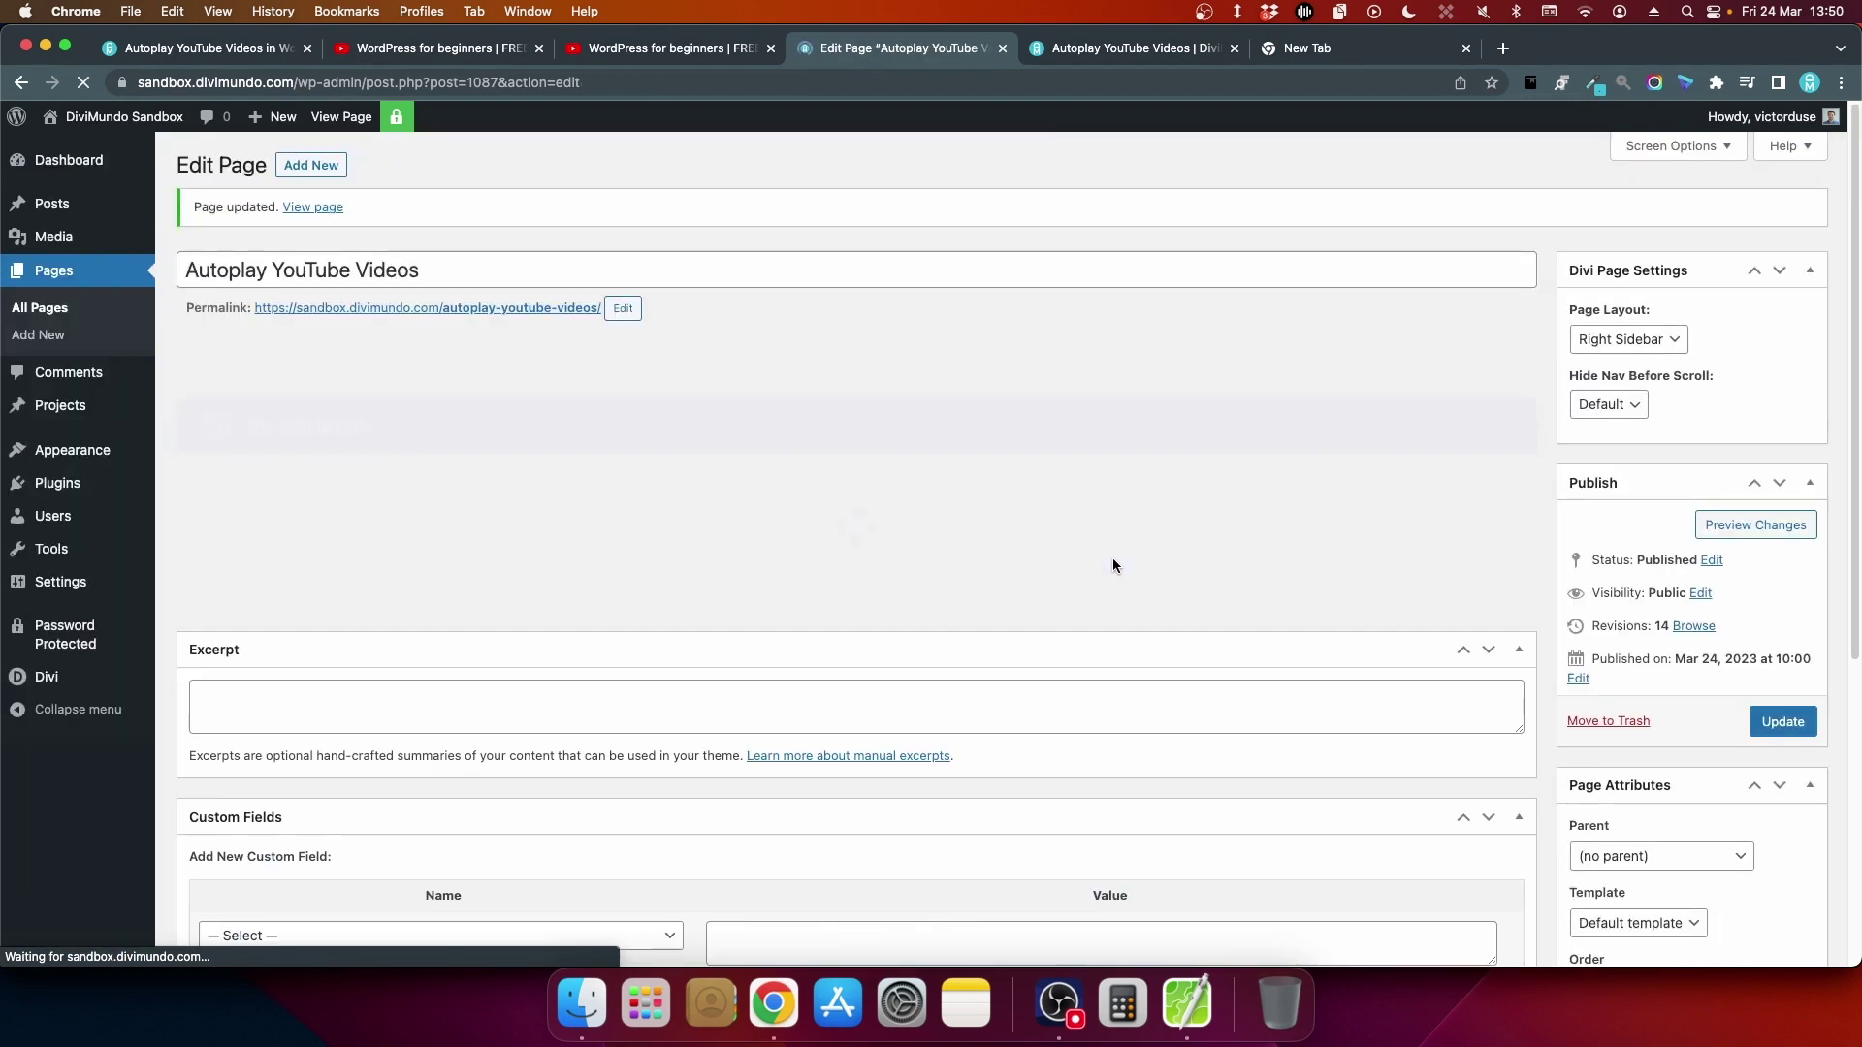
left_click(1100, 47)
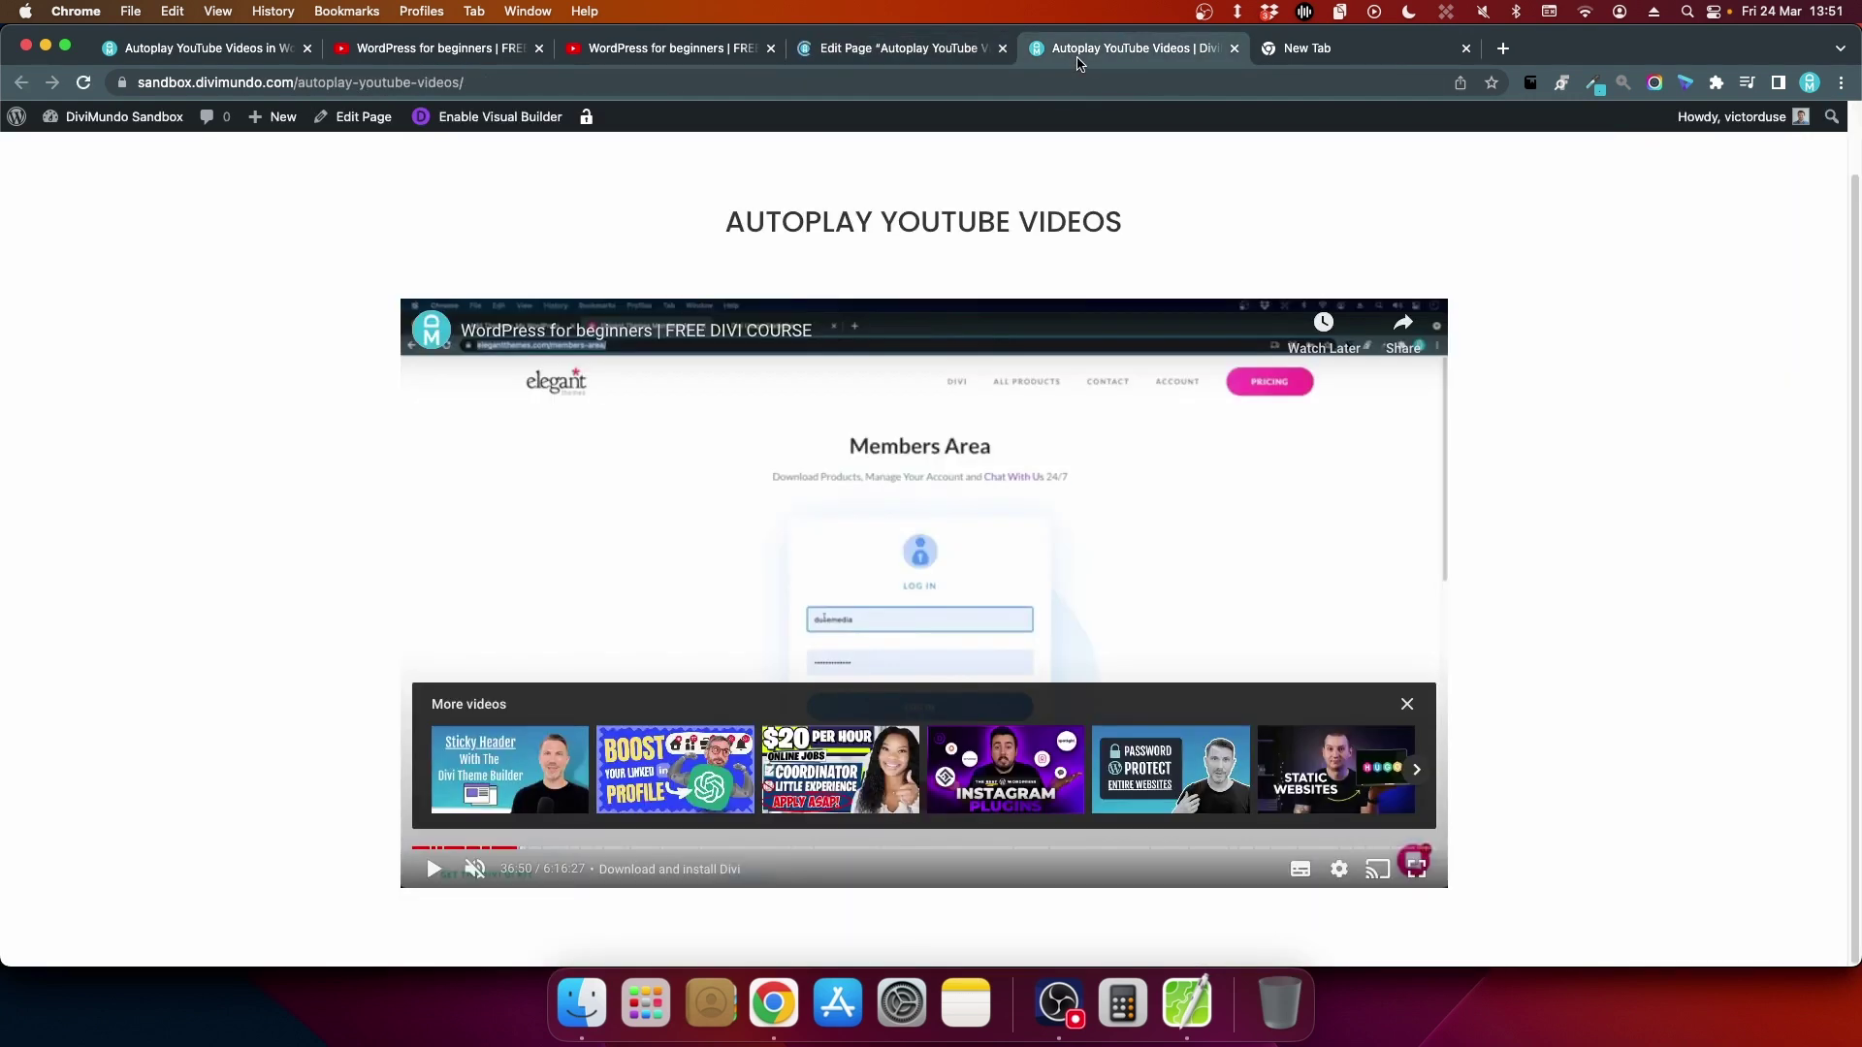
left_click(278, 224)
left_click(83, 85)
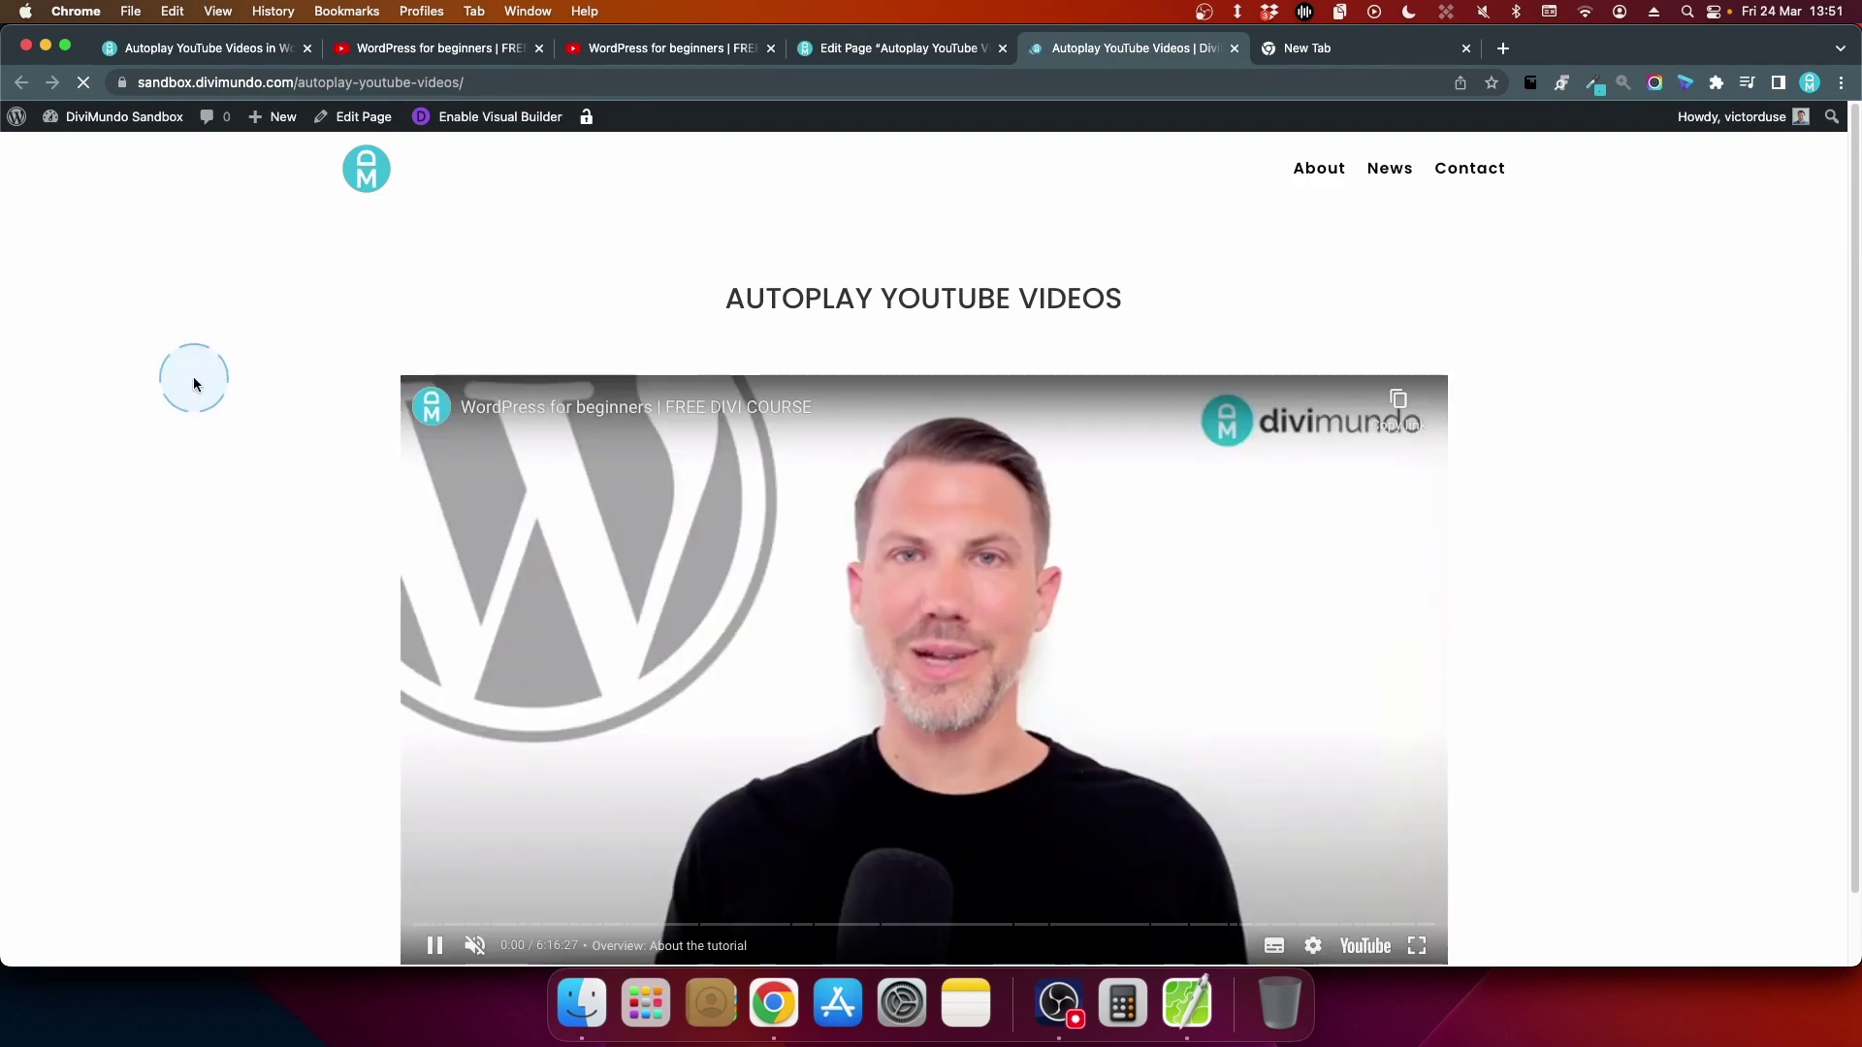
scroll(282, 533, "down", 2)
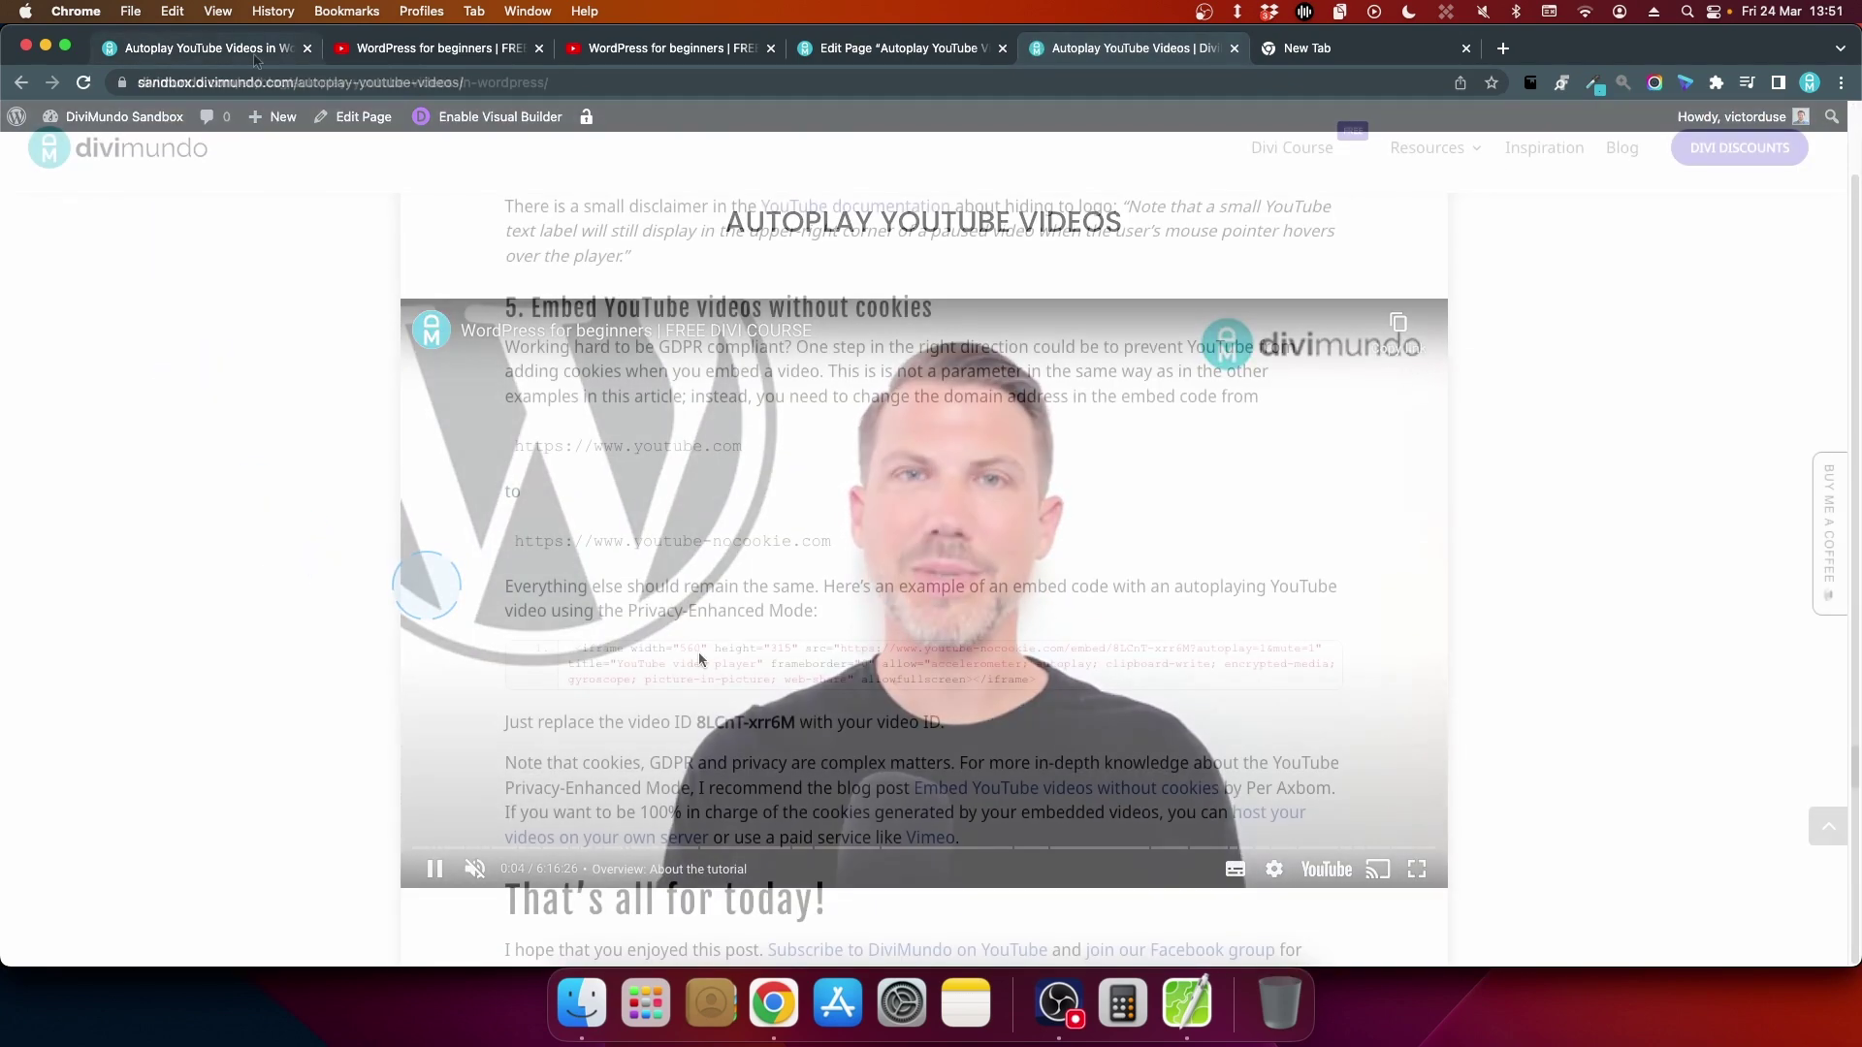
- Review the blog article's notes on cookies, GDPR and self-hosted or paid video alternatives below the Privacy-Enhanced Mode code
scroll(999, 737, "down", 2)
scroll(999, 737, "down", 3)
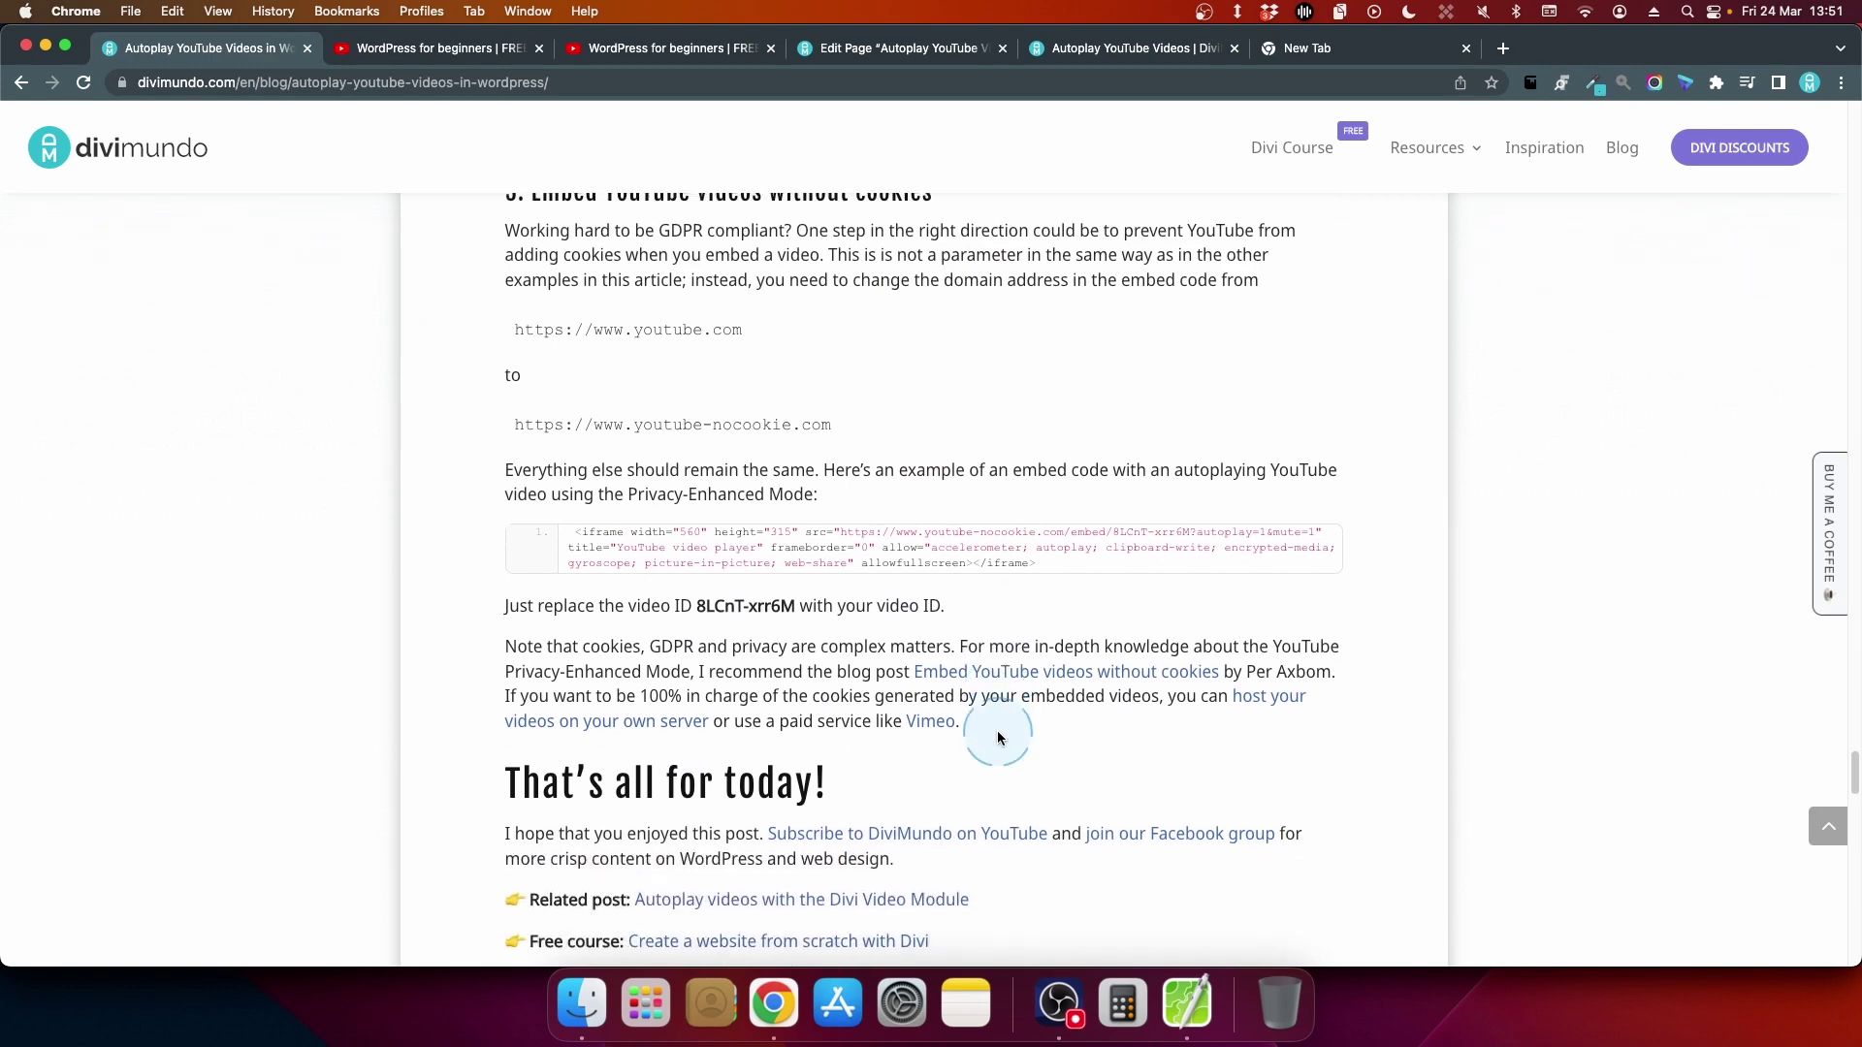